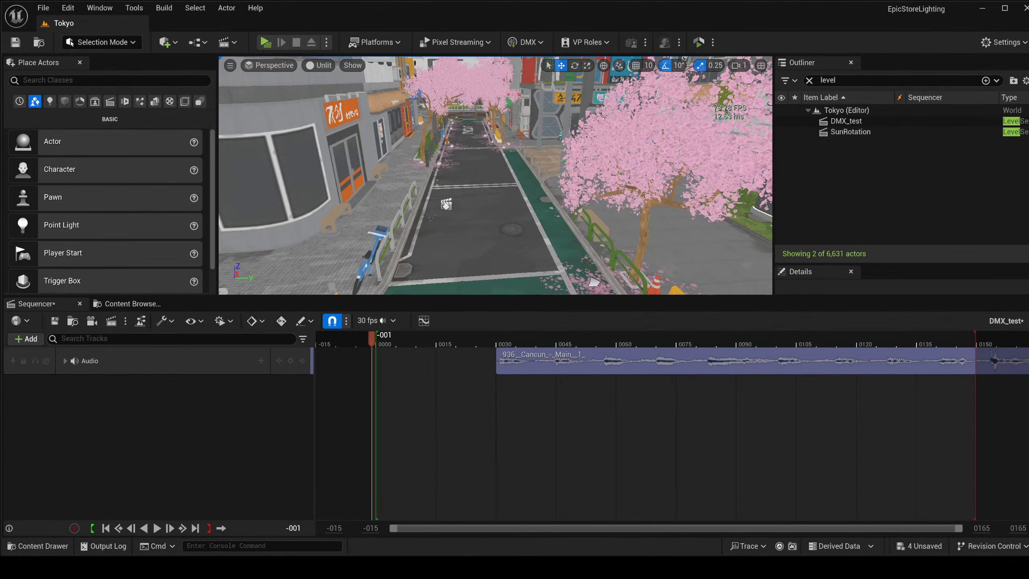
mouse_move(734, 570)
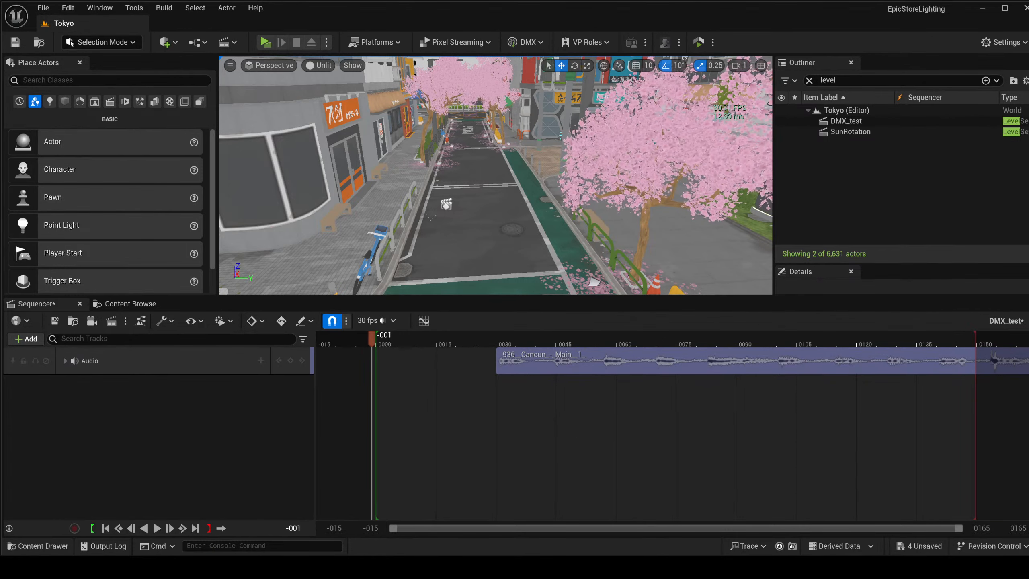
mouse_move(818, 575)
click(765, 567)
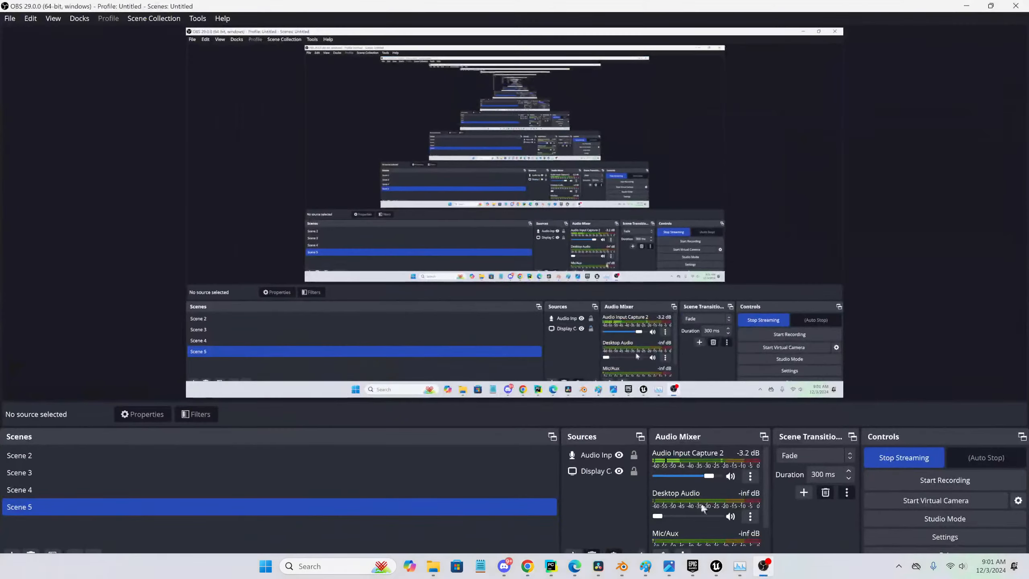
click(966, 6)
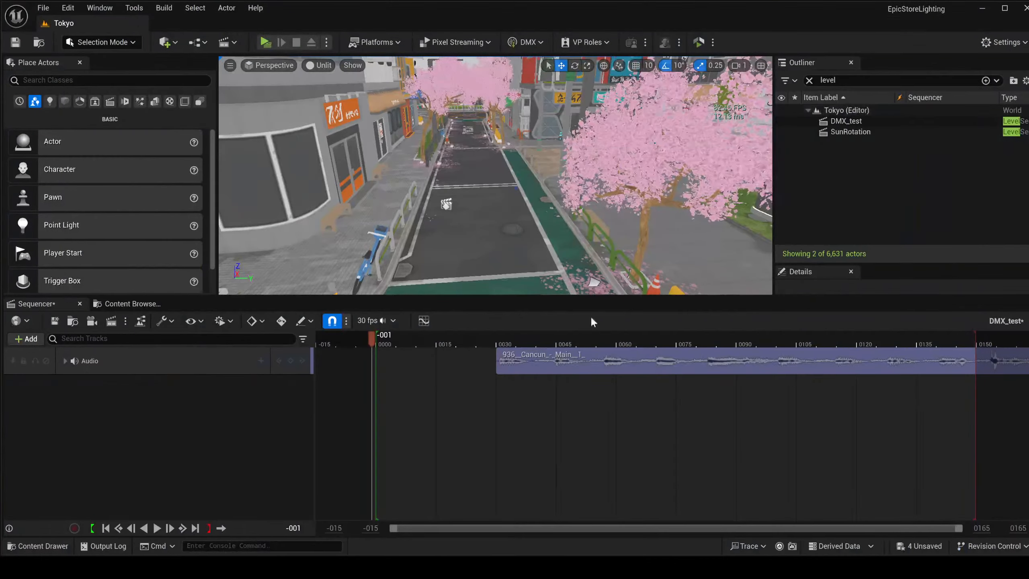
right_drag(470, 190, 434, 159)
key(s)
key(w)
key(s)
key(s)
key(w)
key(a)
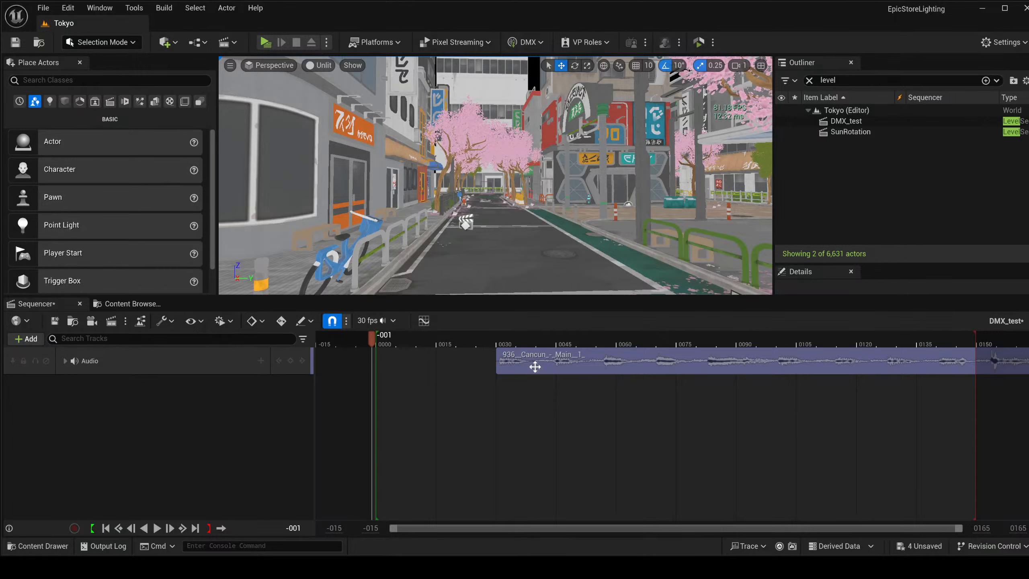
Switch to DaVinci Resolve and force the unresponsive program to close.
key(super)
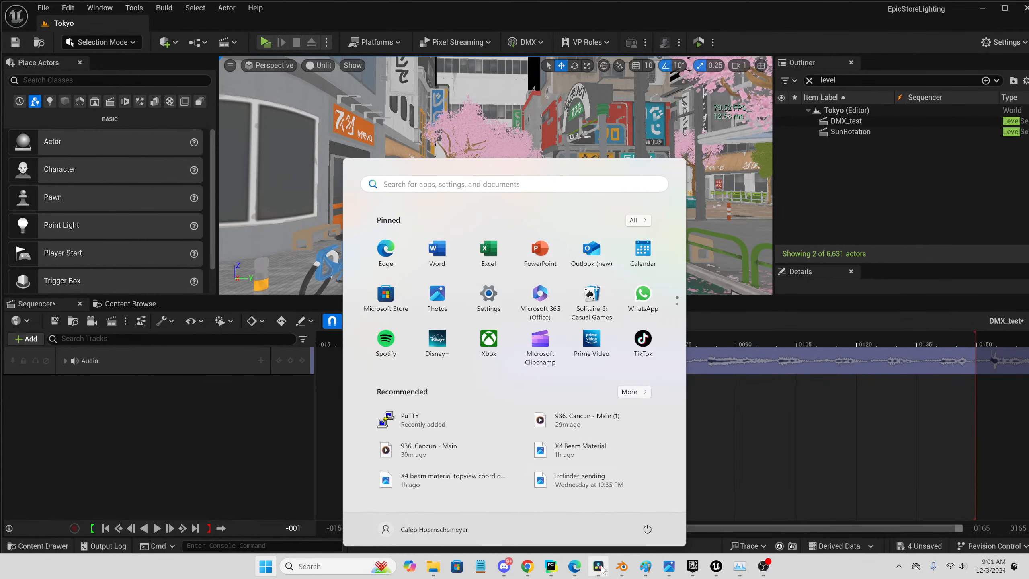
click(599, 567)
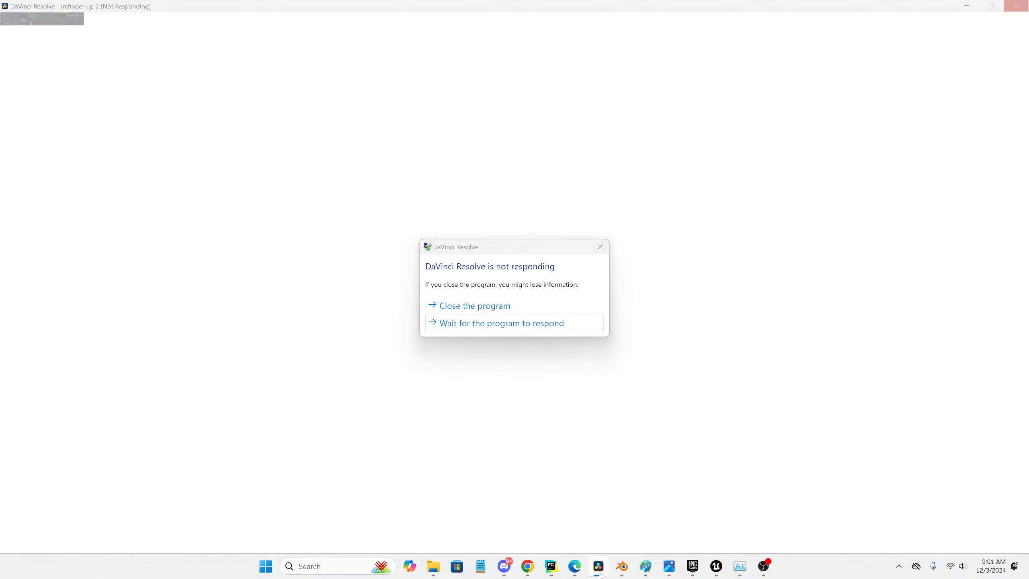
click(458, 304)
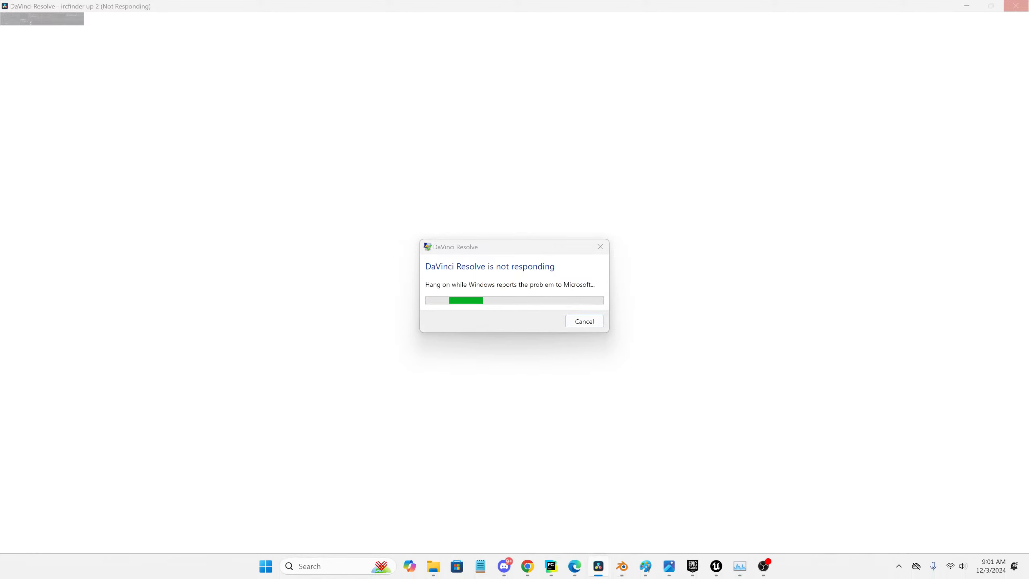
mouse_move(600, 569)
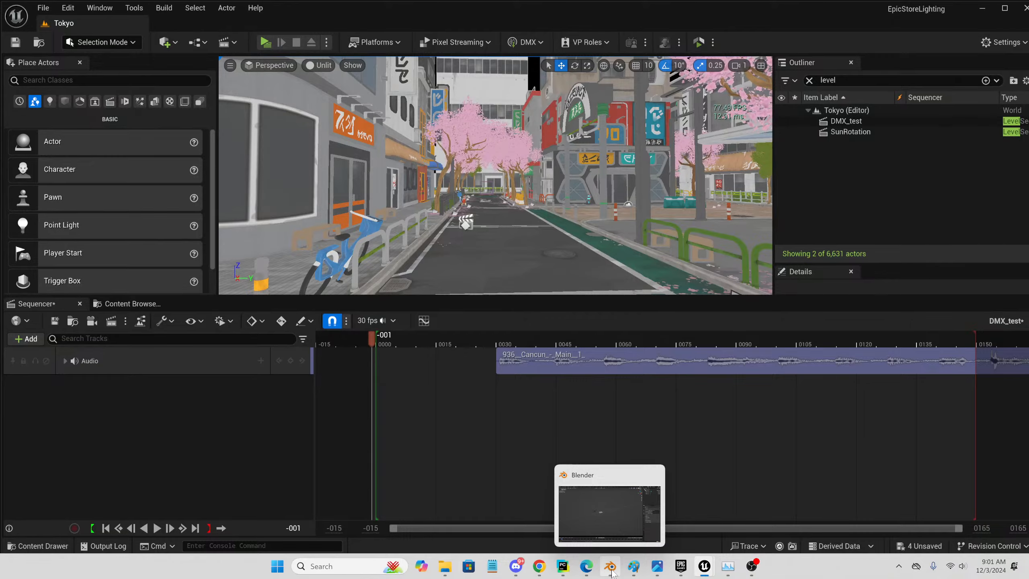
Switch to Blender and close it without saving the changes to untitled.blend.
click(611, 567)
click(1018, 5)
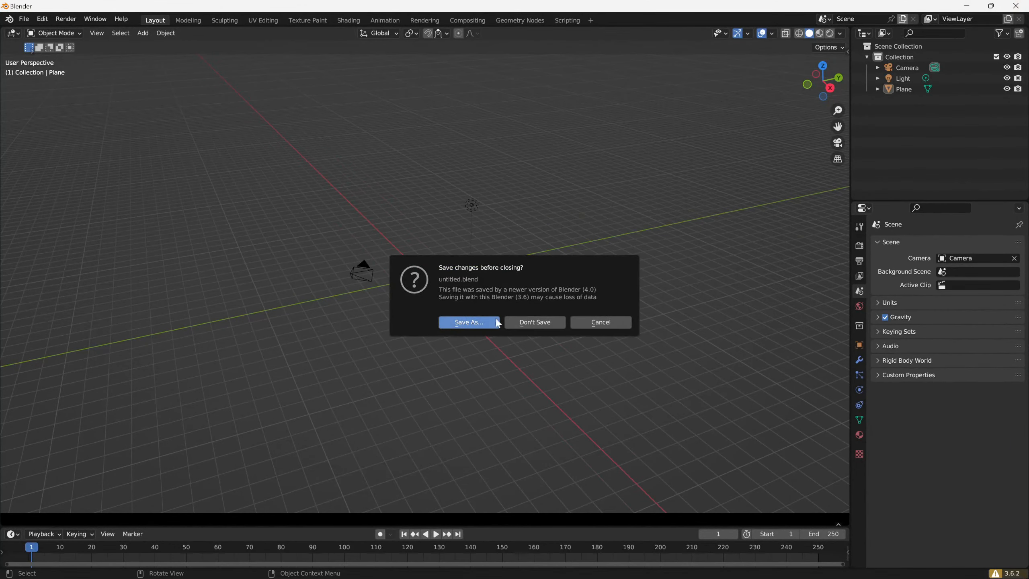
click(476, 321)
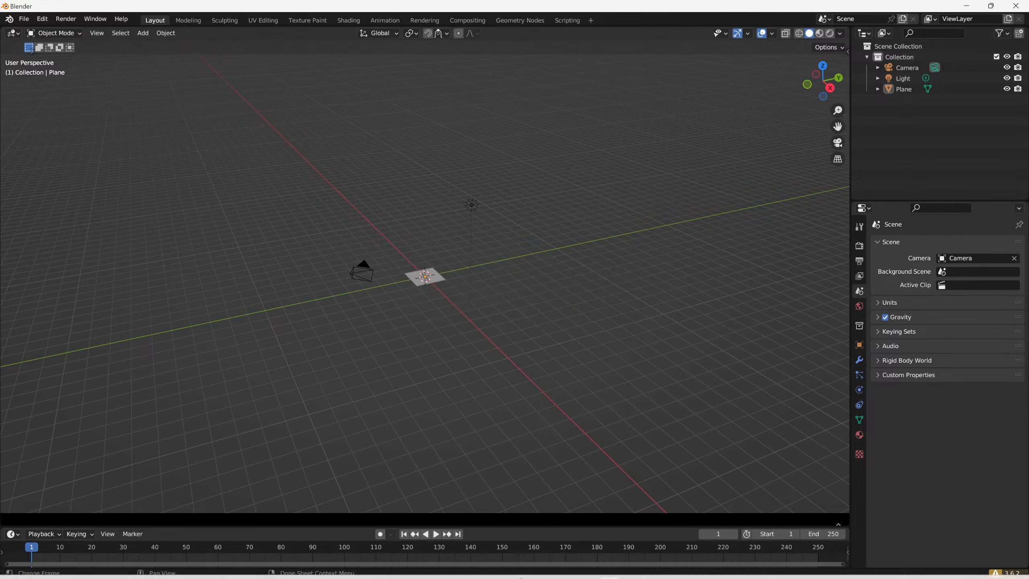
mouse_move(587, 567)
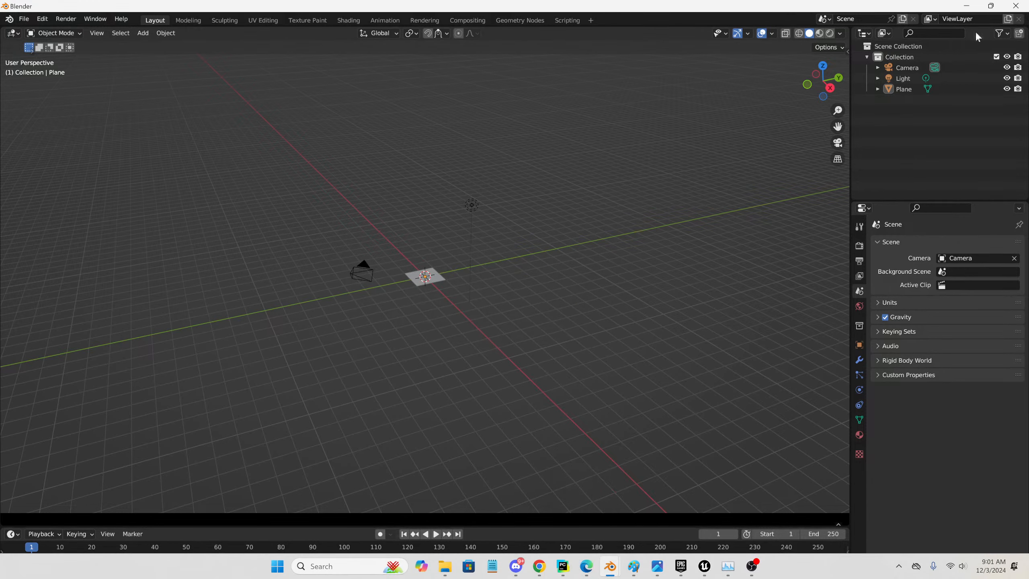
click(1017, 6)
click(535, 322)
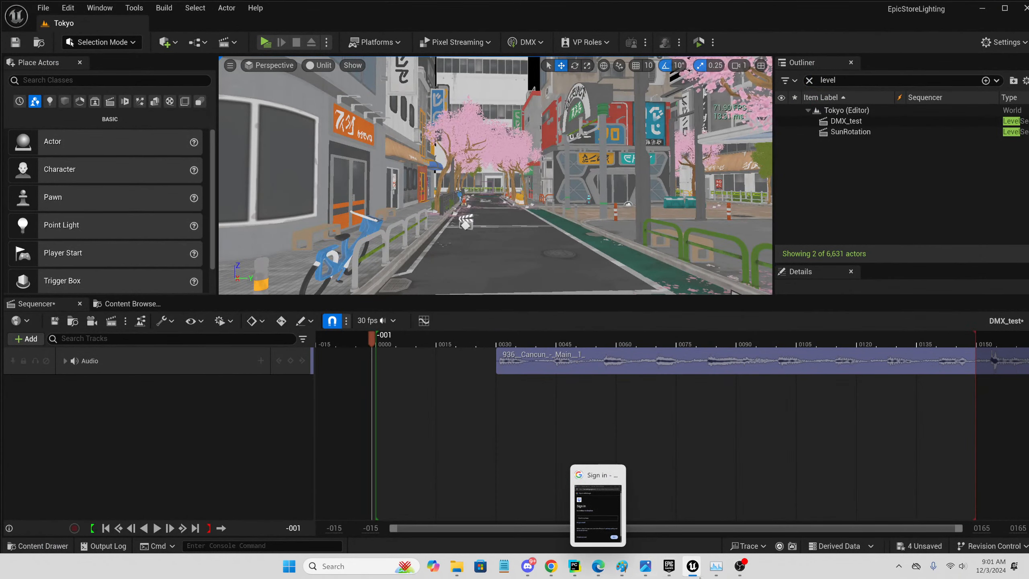
Close the open Edge, Paint and Photos windows and the Epic Games Launcher.
right_click(598, 575)
click(567, 550)
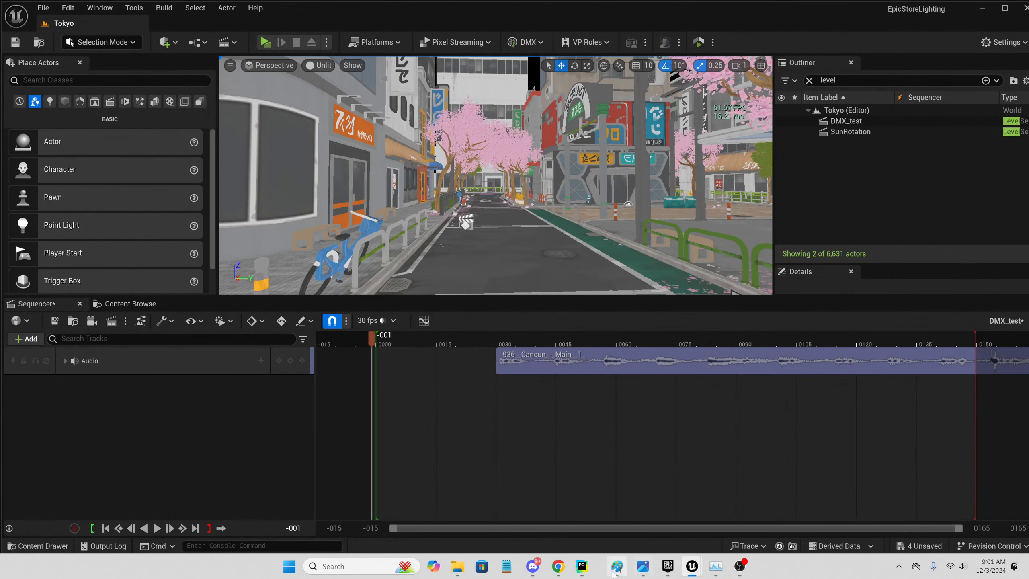
right_click(610, 572)
click(592, 549)
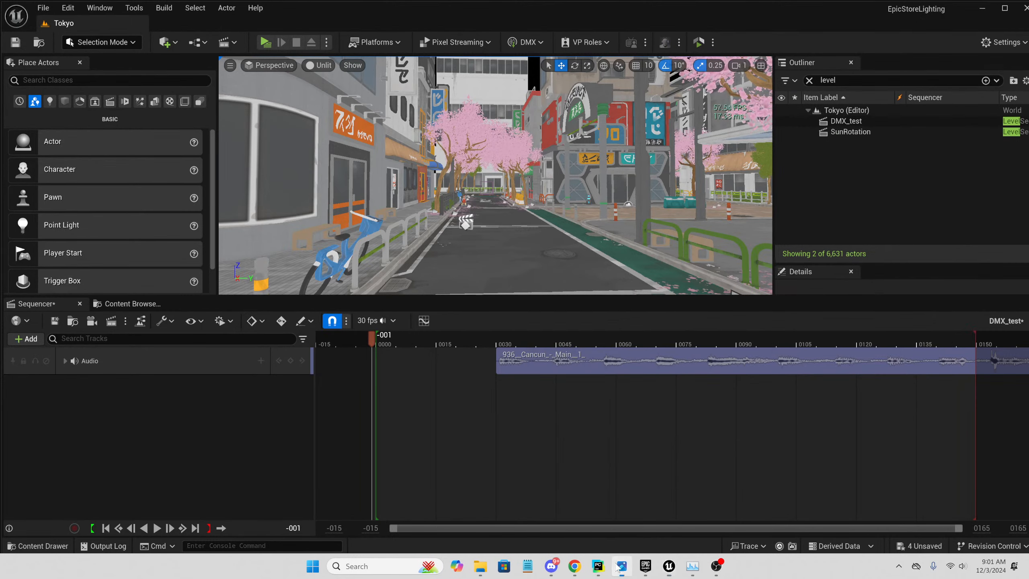
right_click(622, 568)
click(593, 536)
right_click(634, 568)
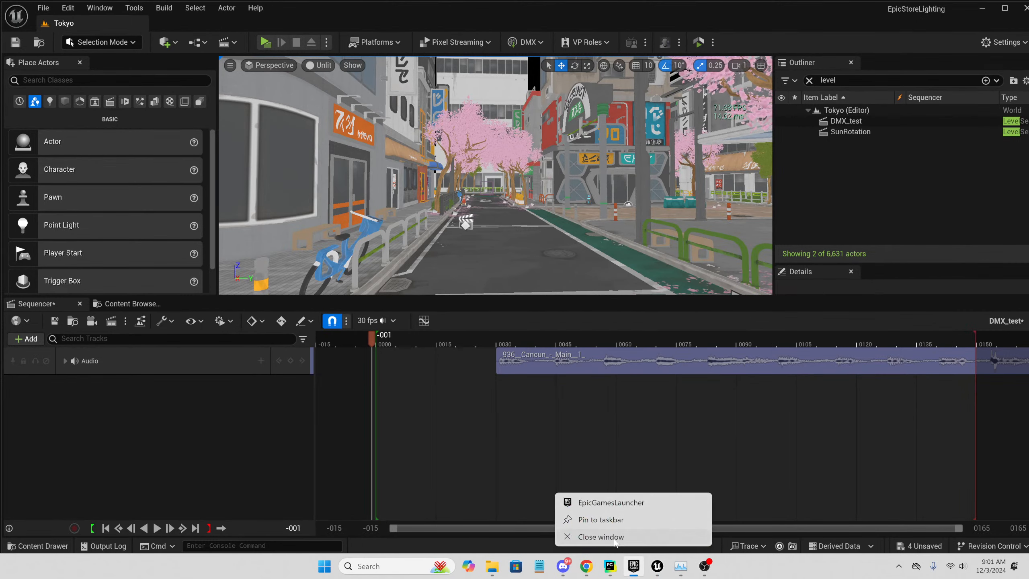
click(620, 537)
Switch to PyCharm, close it and confirm the exit.
click(620, 566)
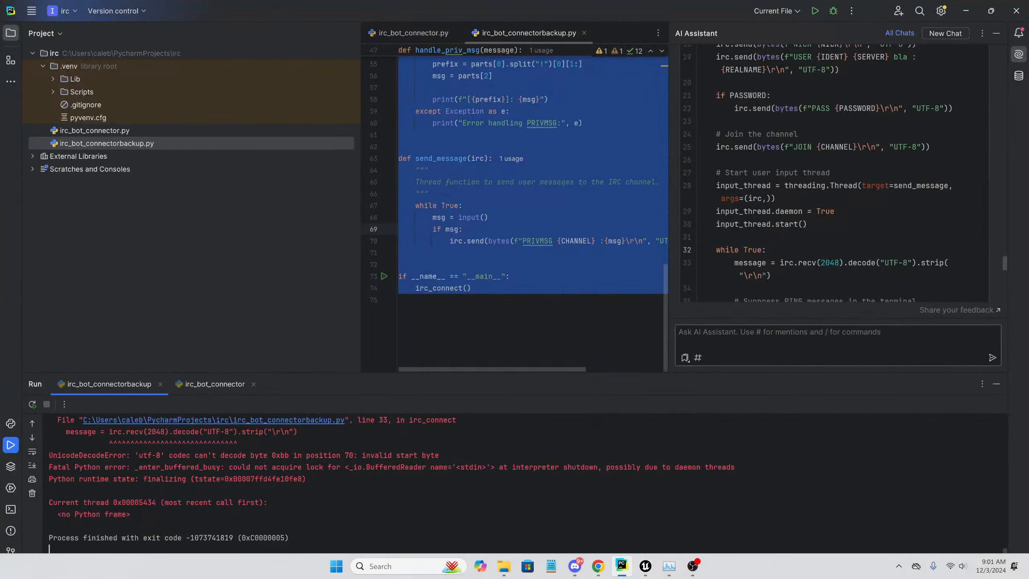
click(1016, 10)
click(534, 315)
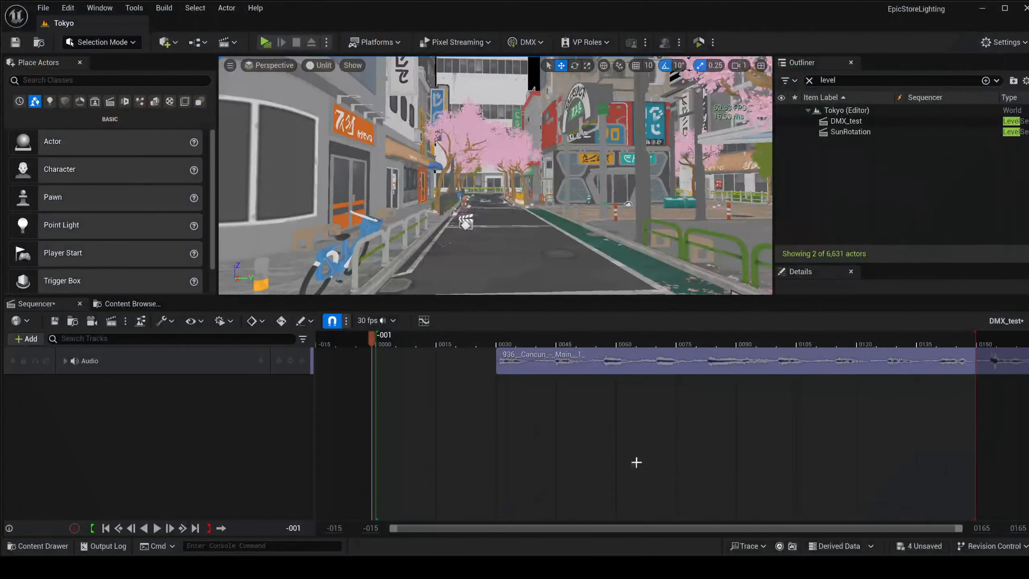
Move the playhead of the DMX_test sequence to frame 0000.
mouse_move(586, 568)
mouse_move(520, 148)
right_down()
mouse_move(478, 147)
mouse_move(470, 178)
mouse_move(555, 173)
mouse_move(515, 156)
right_up()
key(s)
key(w)
key(d)
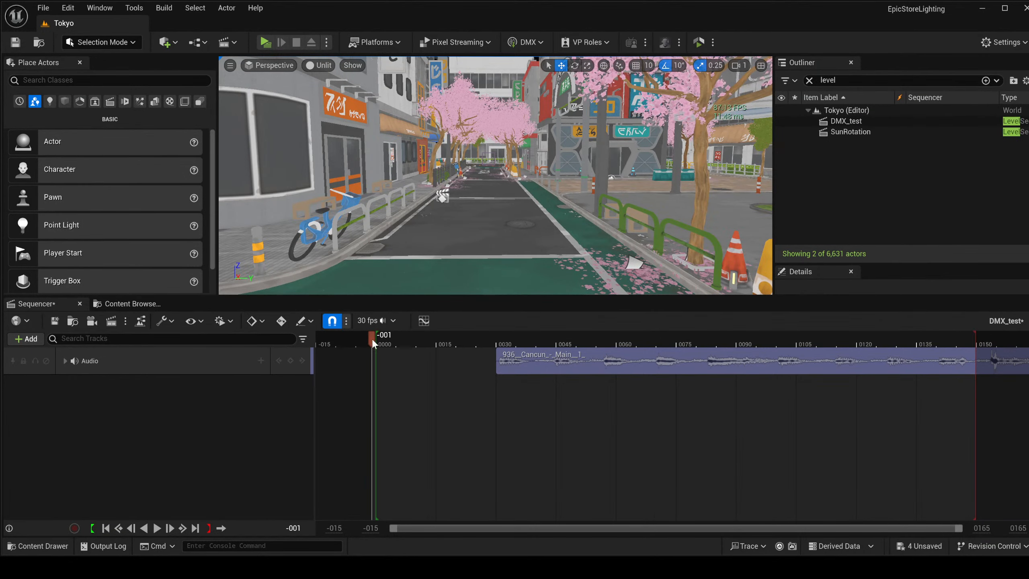
mouse_move(373, 344)
mouse_down()
mouse_move(387, 344)
mouse_move(377, 343)
mouse_up()
Set the viewport's view mode to Lit while facing down the side street with the metal-panelled wall.
right_drag(450, 206, 405, 248)
key(s)
scroll(377, 282, up, 6)
click(319, 69)
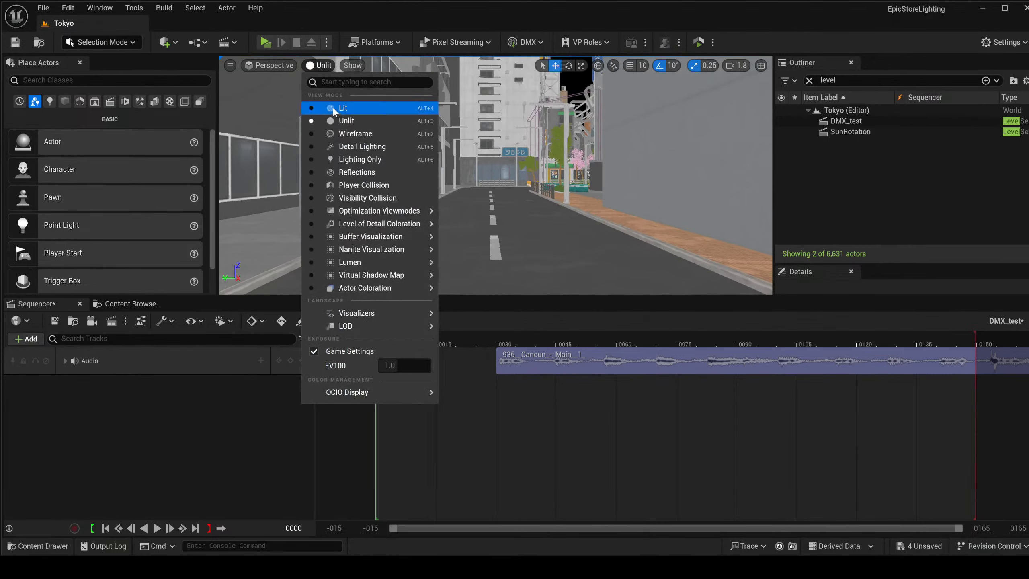
click(333, 108)
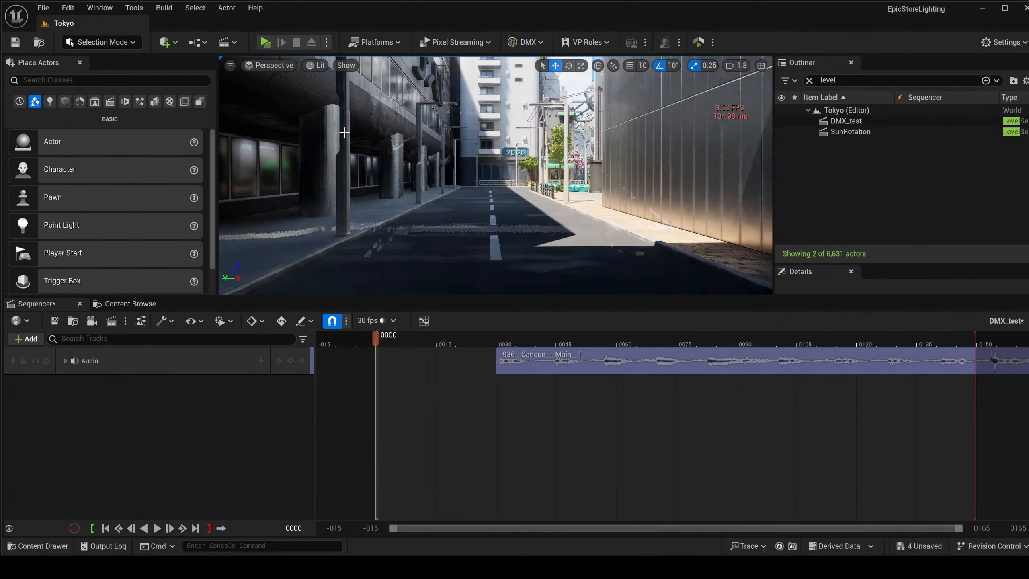
Filter the Outliner by "cine", search the placeable actors for "cine" and place a Cine Camera Actor on the road.
mouse_move(495, 178)
right_down()
mouse_move(413, 171)
mouse_move(502, 130)
mouse_move(507, 172)
mouse_move(495, 193)
right_up()
key(s)
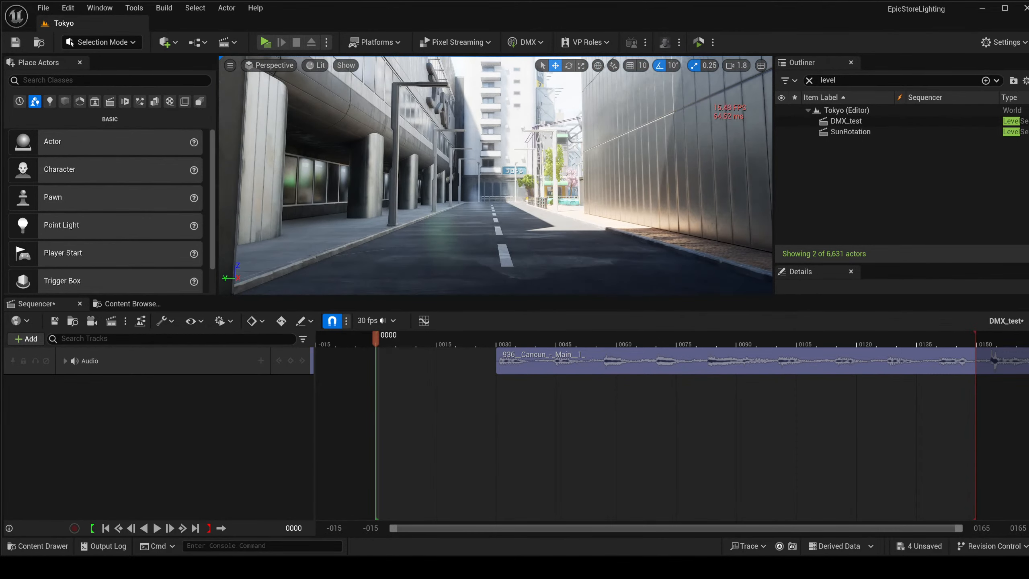
click(830, 80)
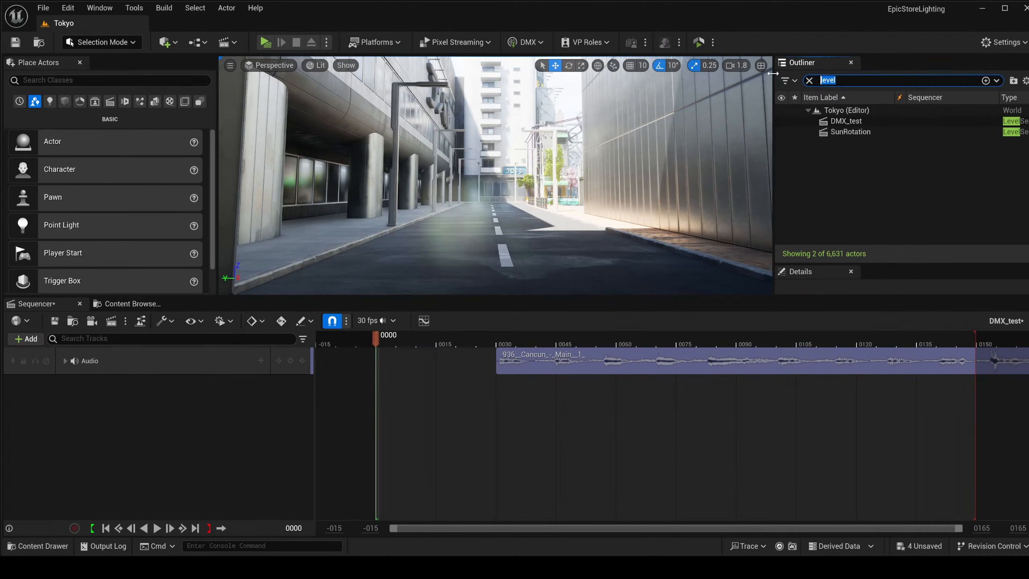
text(cine)
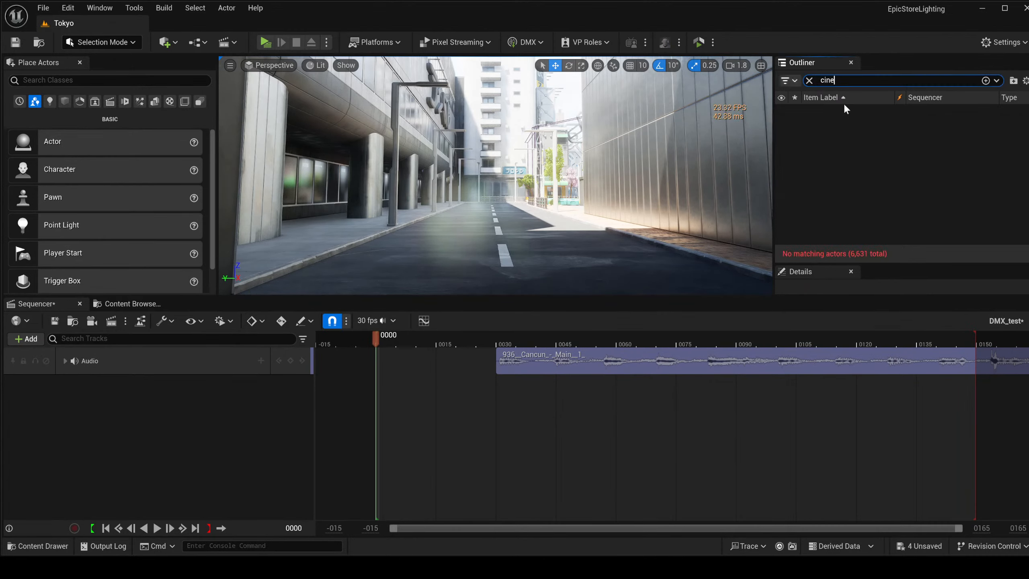
click(44, 80)
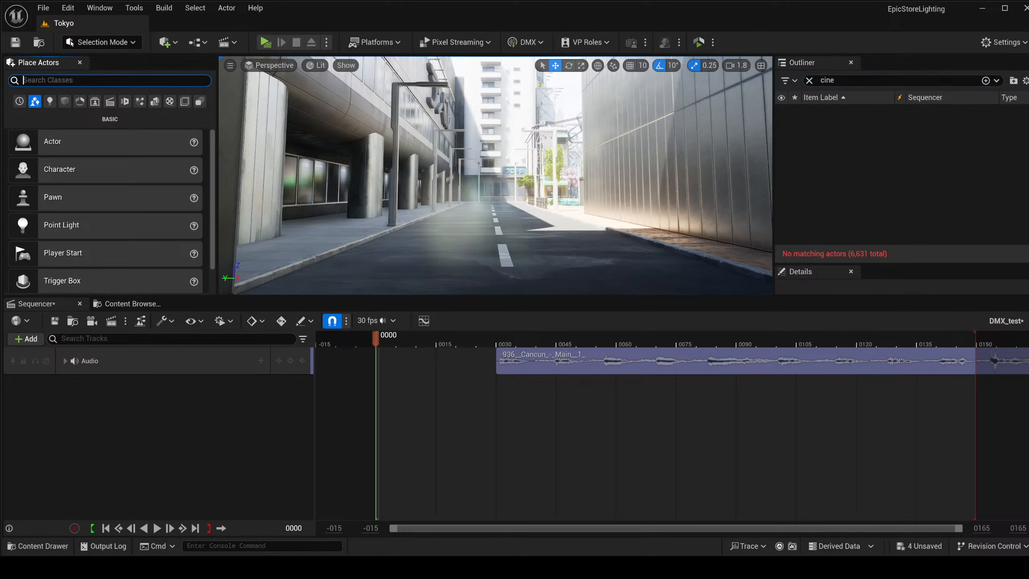
text(cine)
drag(73, 99, 506, 249)
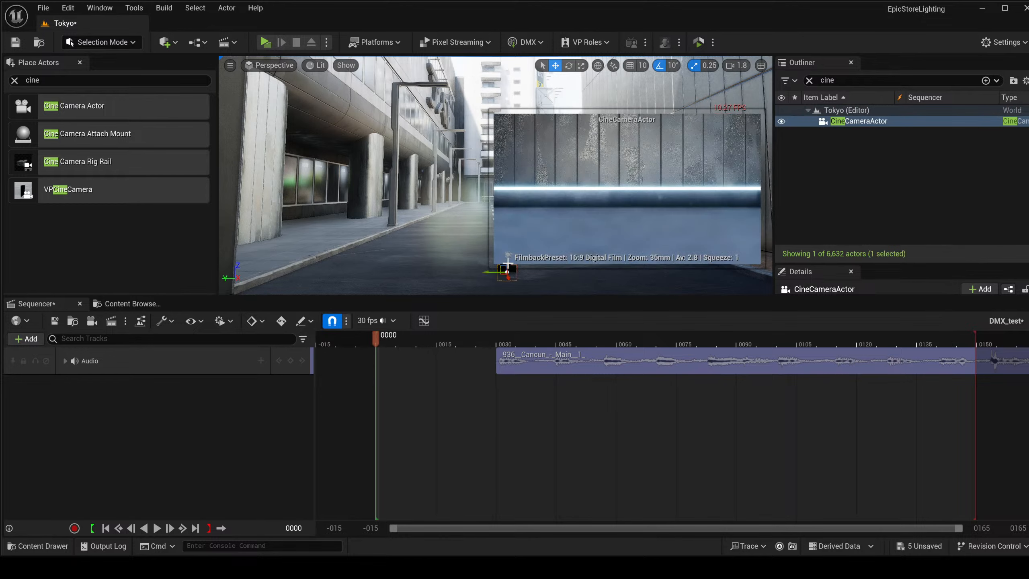
Select the new cine camera on the road and set the viewport's view mode to Unlit.
right_drag(482, 246, 567, 270)
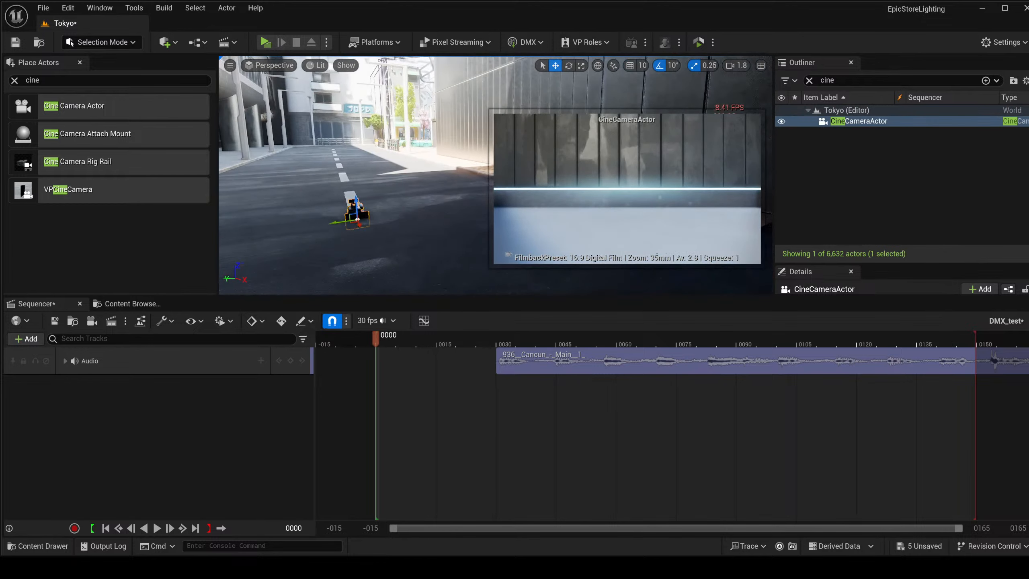
click(365, 215)
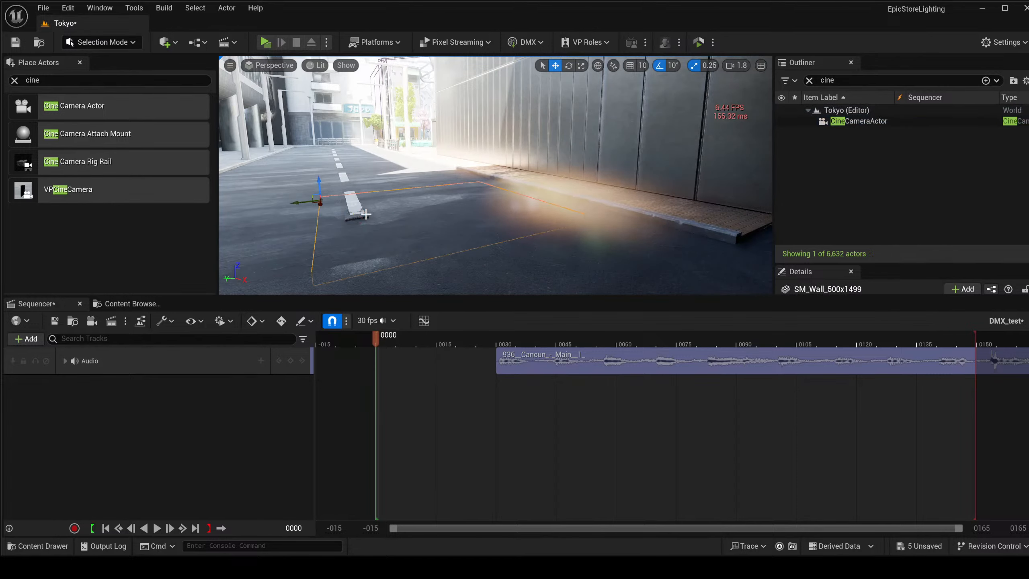
click(358, 210)
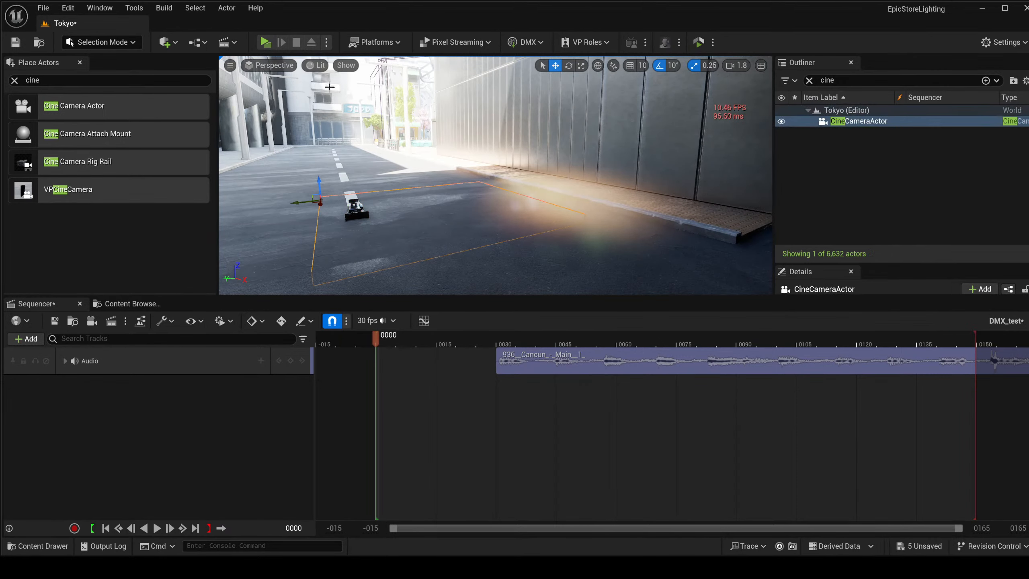
click(319, 65)
click(318, 65)
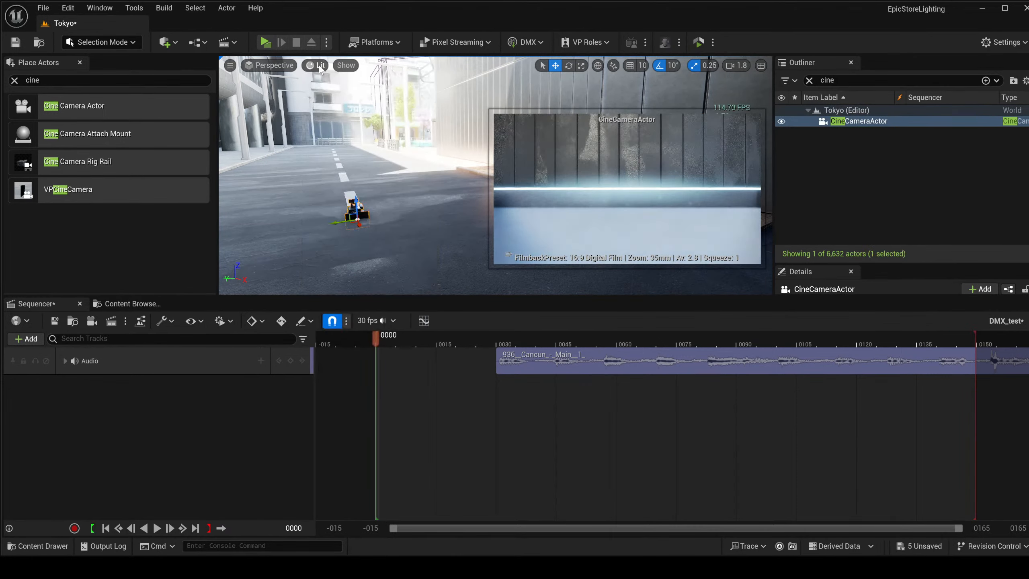
click(318, 65)
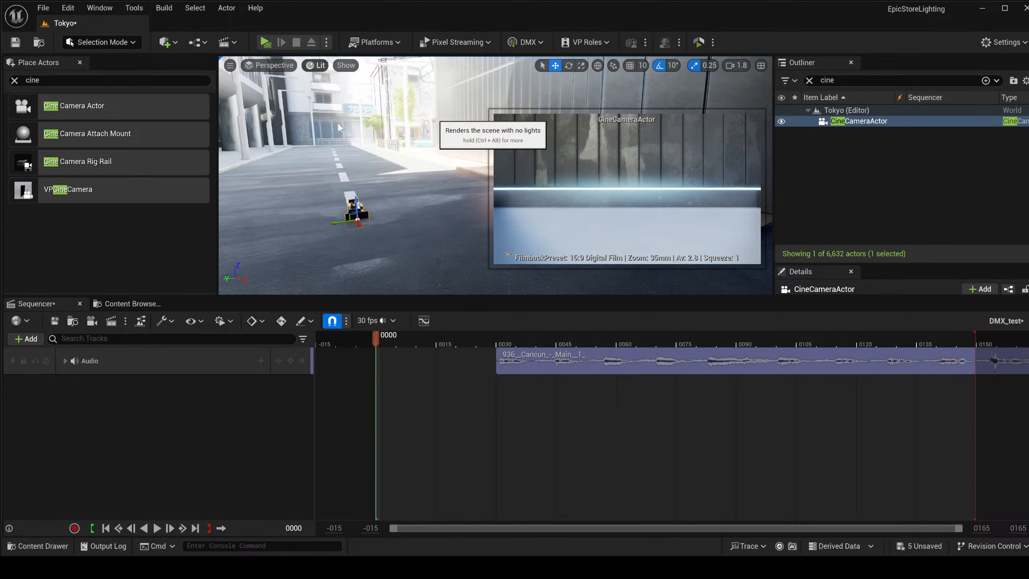
key(alt+3)
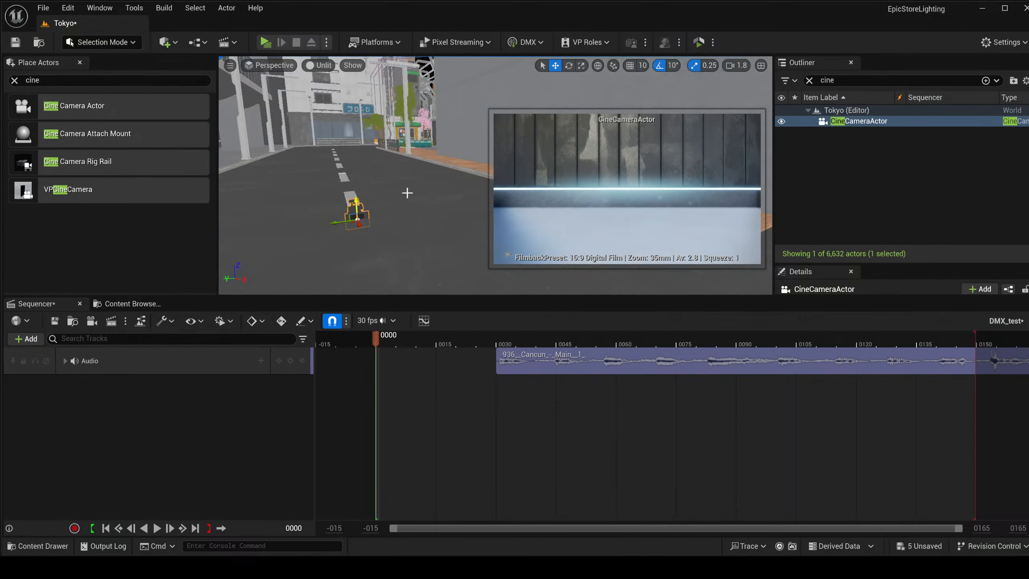
Raise the cine camera above the road surface and rotate it 180 degrees horizontally to look down the street.
click(389, 198)
click(354, 204)
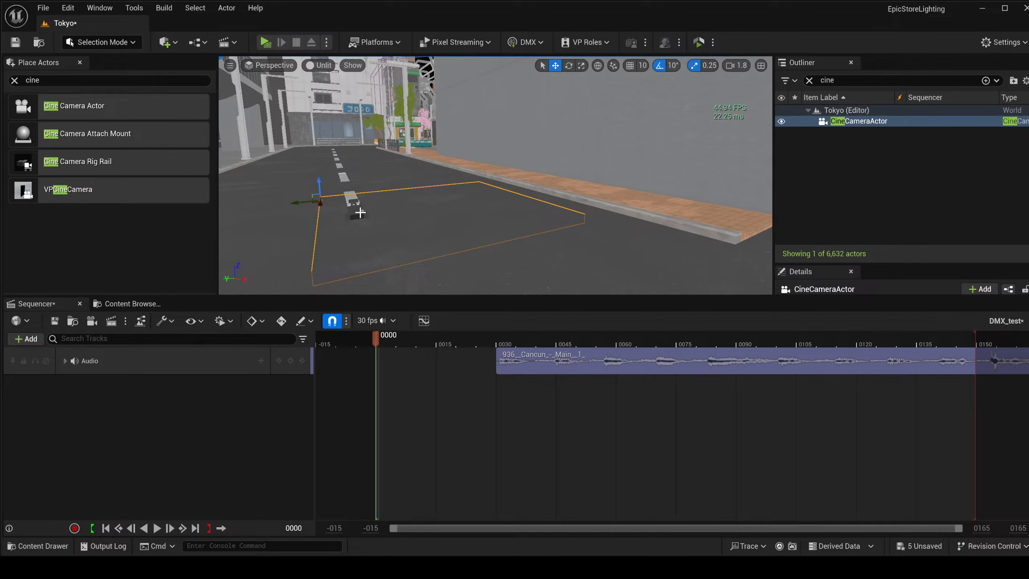
drag(353, 195, 351, 126)
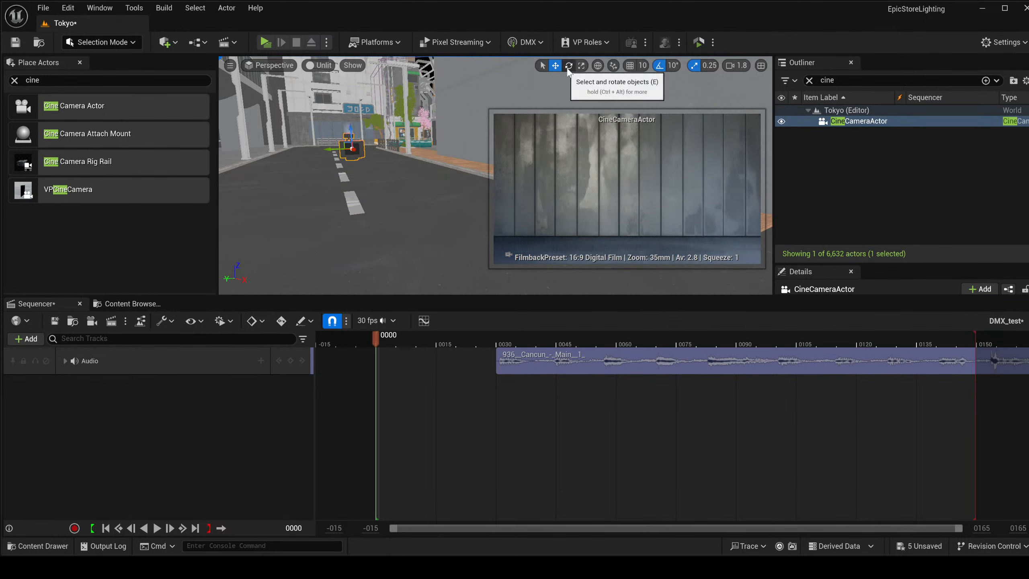
key(e)
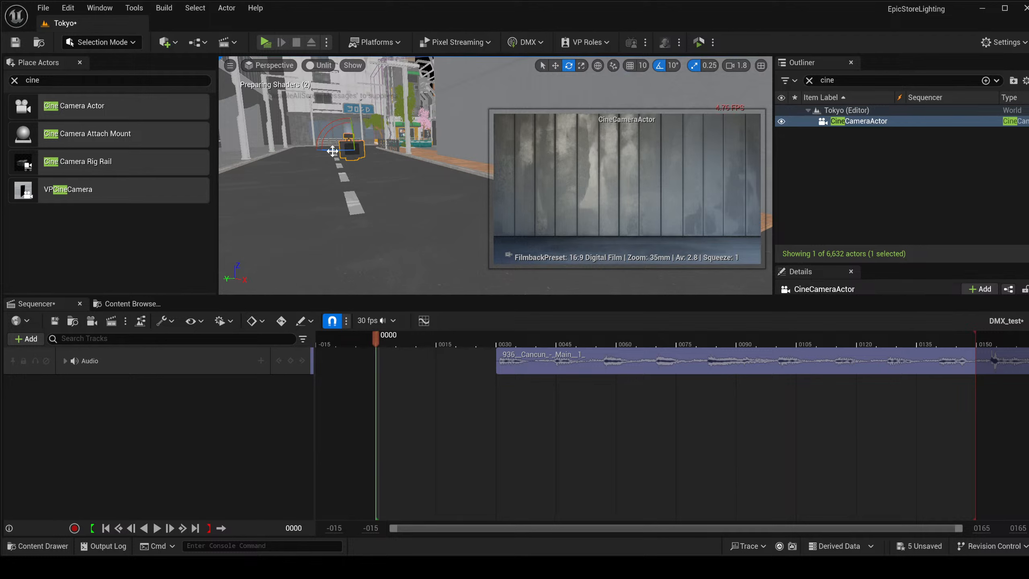
drag(351, 151, 425, 151)
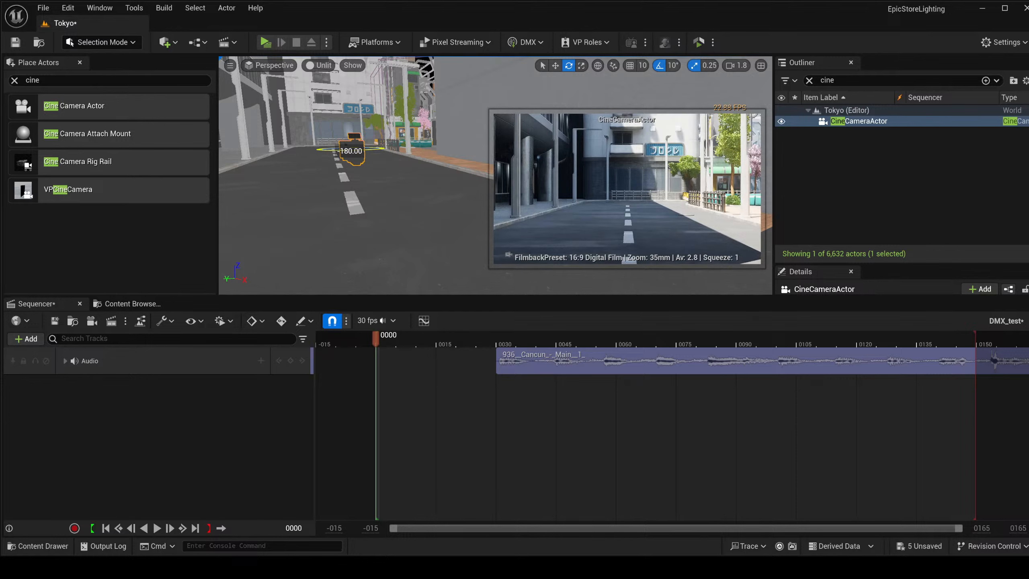
Enlarge the viewport area above the Sequencer and add the cine camera from the Outliner to the DMX_test sequence.
right_drag(424, 152, 215, 219)
key(s)
key(d)
key(s)
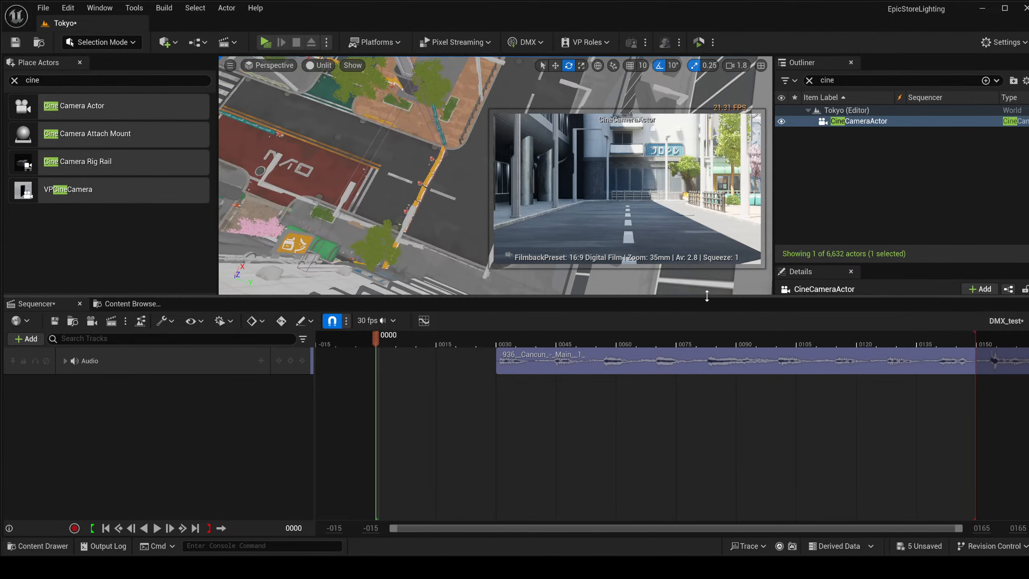
drag(703, 298, 684, 381)
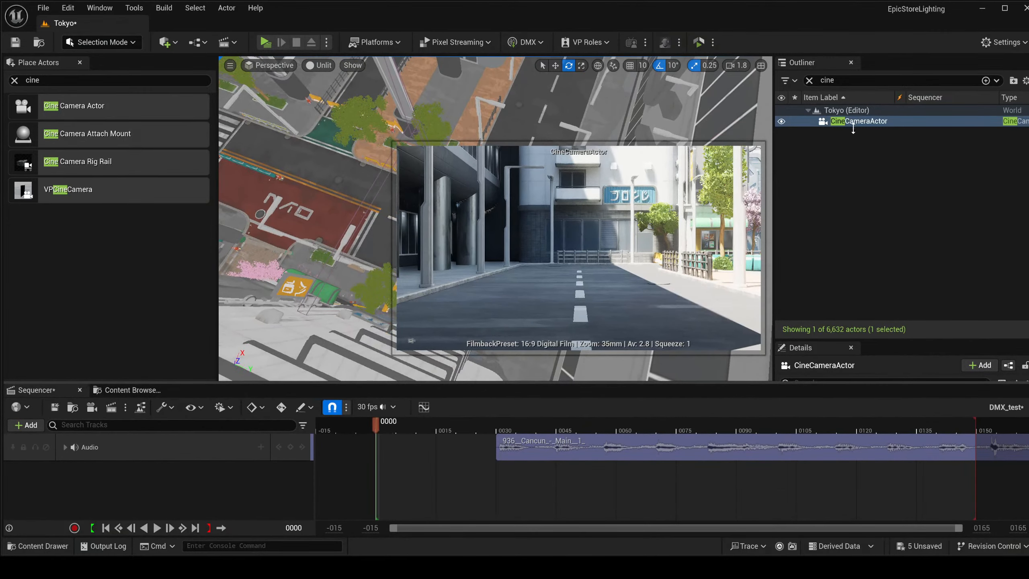
drag(870, 127, 79, 481)
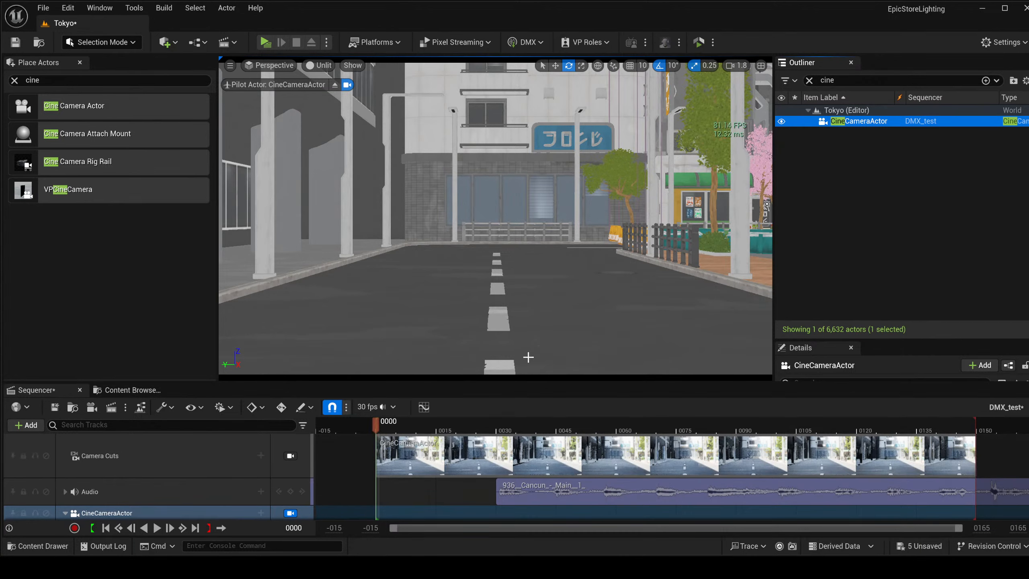
Select the cine camera in the Outliner and set the viewport's view mode to Lit.
click(846, 151)
click(853, 123)
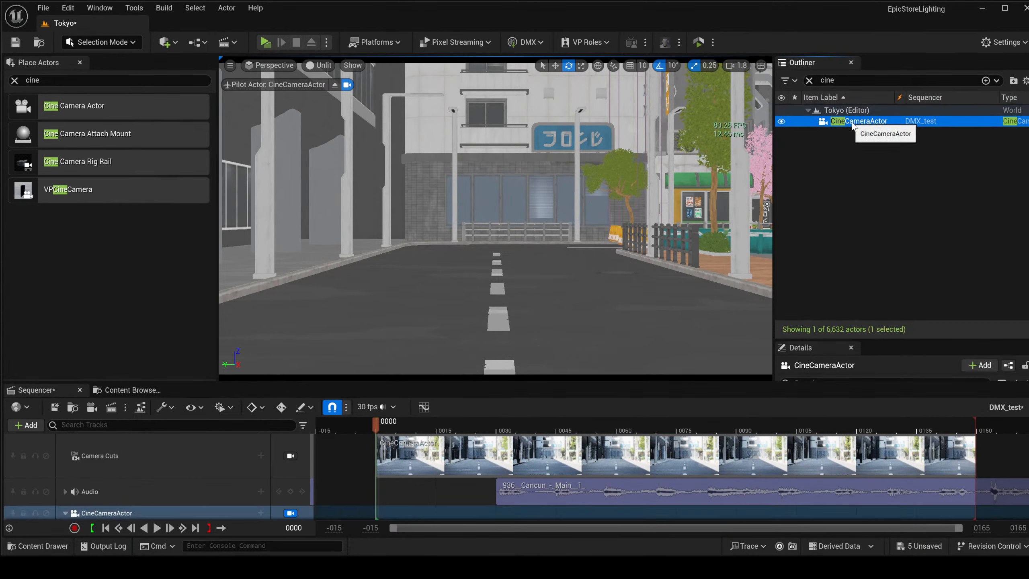
click(308, 65)
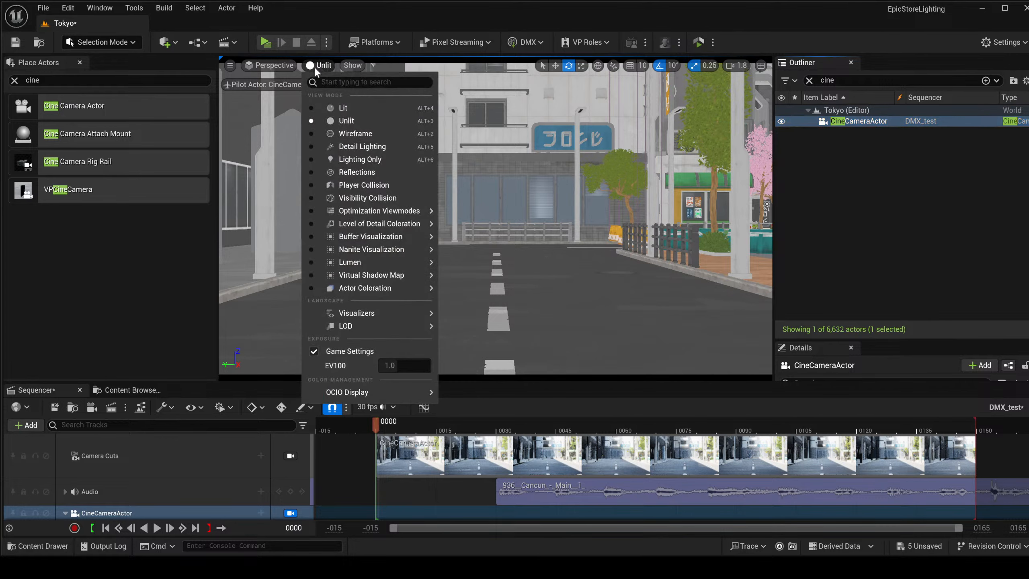
click(327, 114)
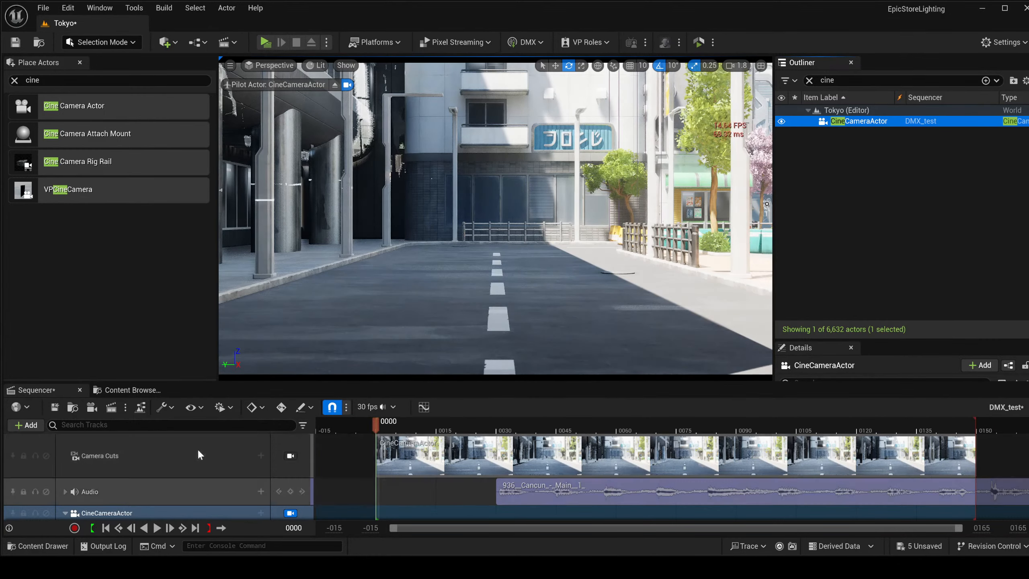
Add a keyframe at frame 0 on the cine camera's Transform track.
click(197, 448)
scroll(244, 481, down, 3)
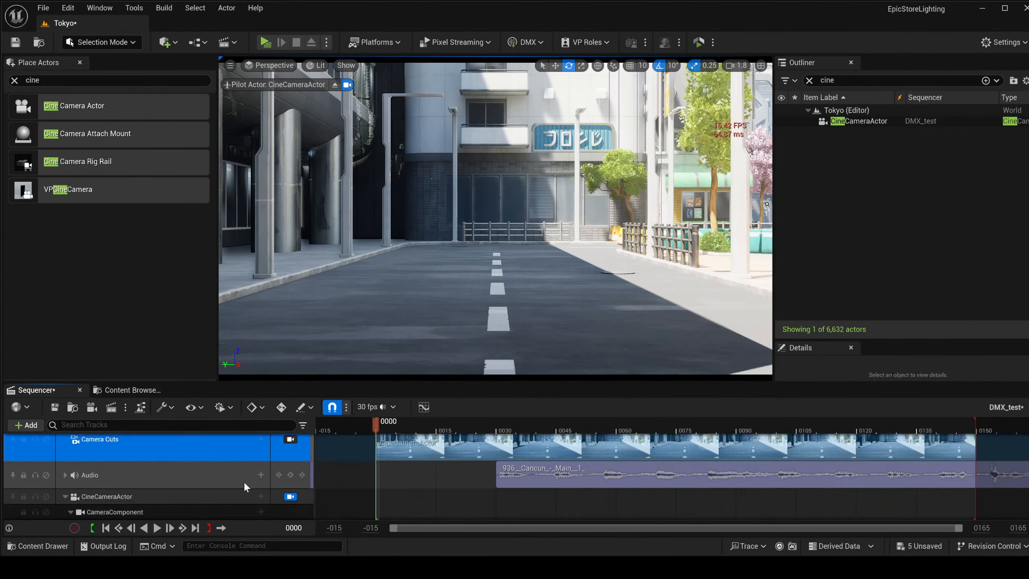
click(157, 465)
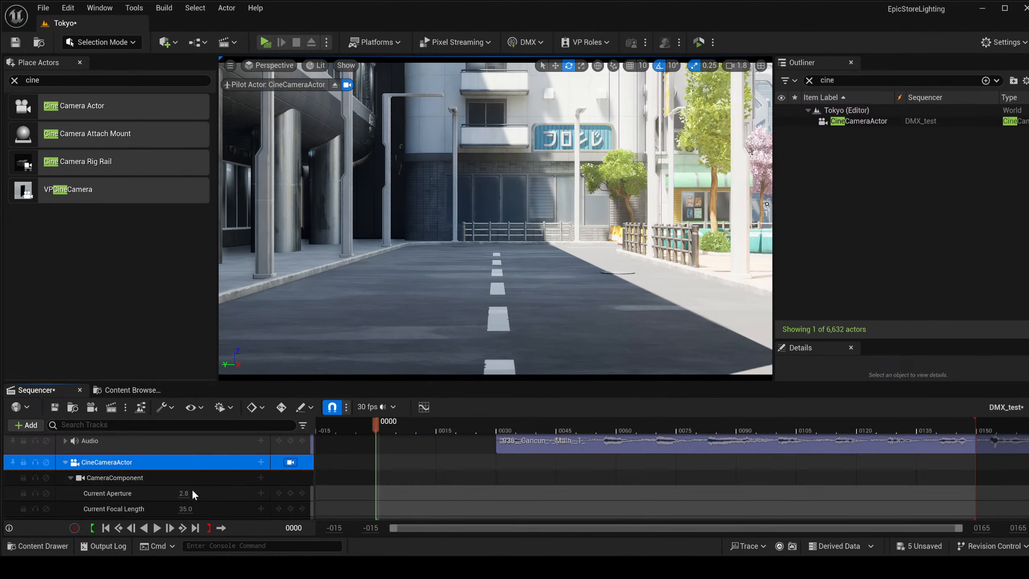
scroll(206, 488, down, 2)
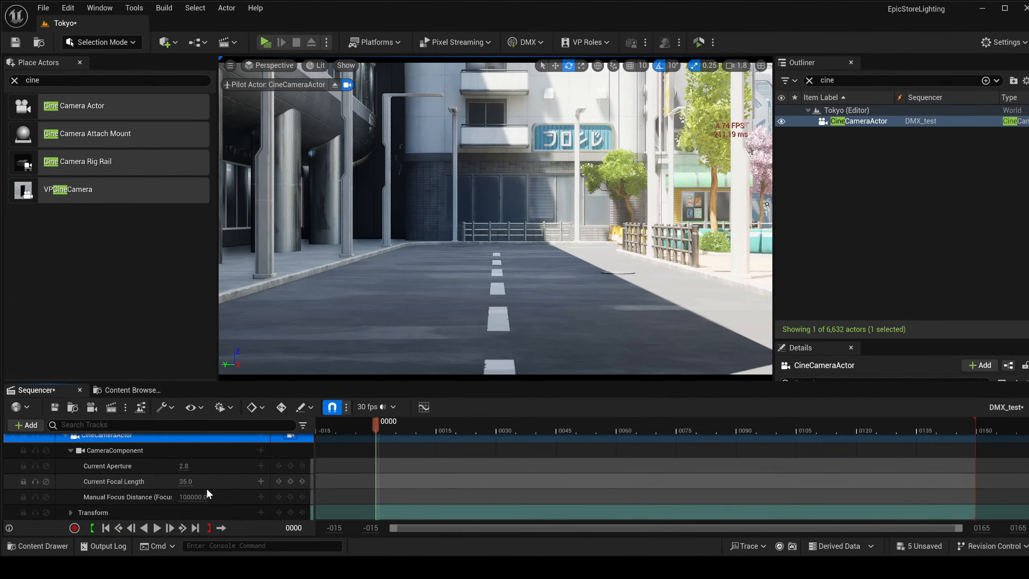
click(104, 513)
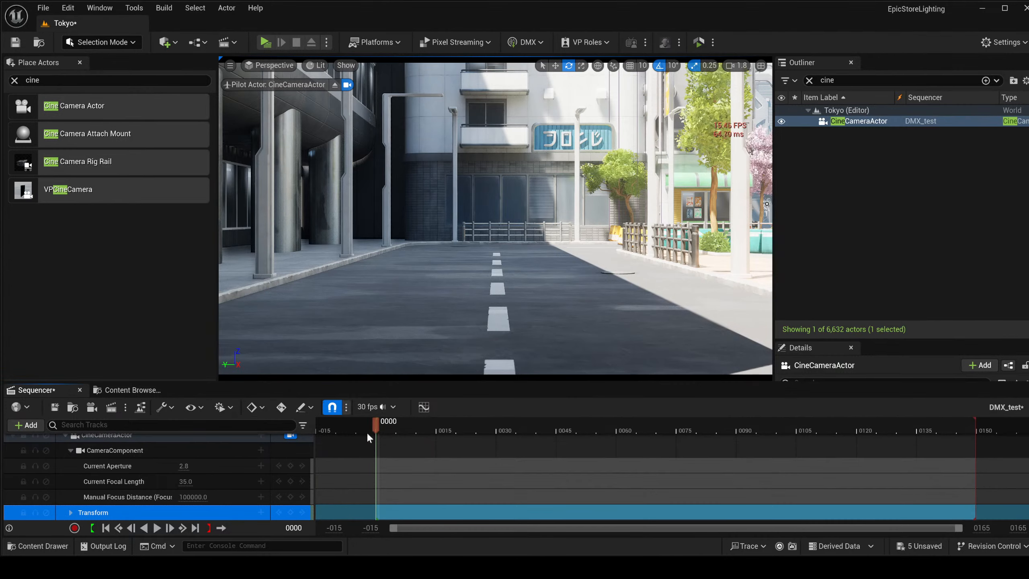
click(291, 513)
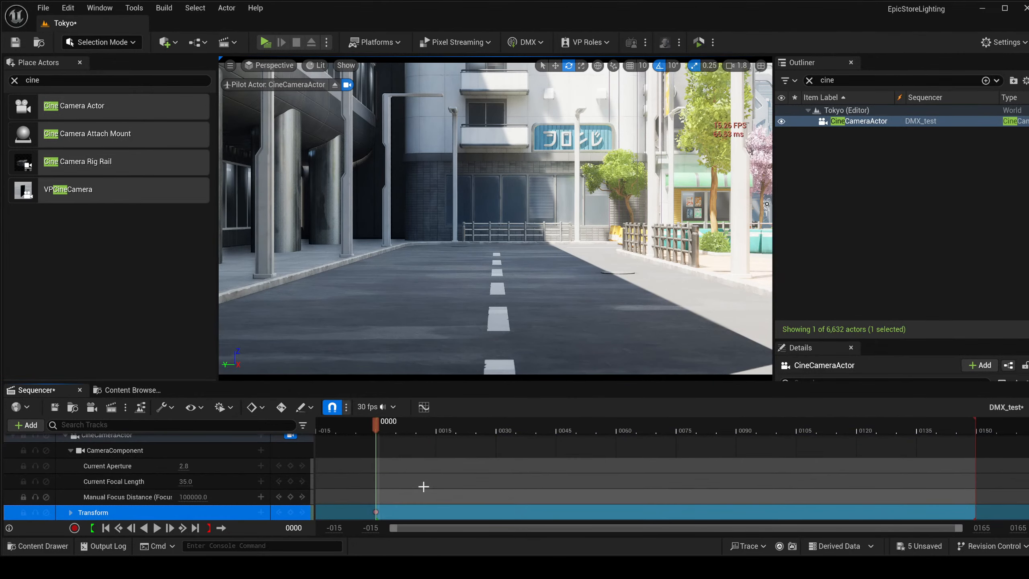
scroll(162, 470, up, 1)
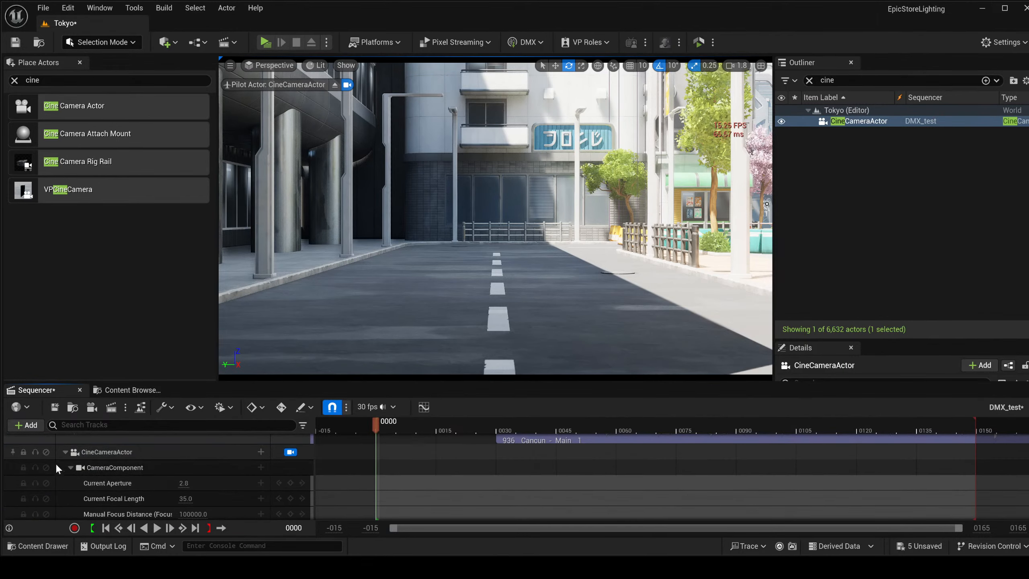
click(65, 452)
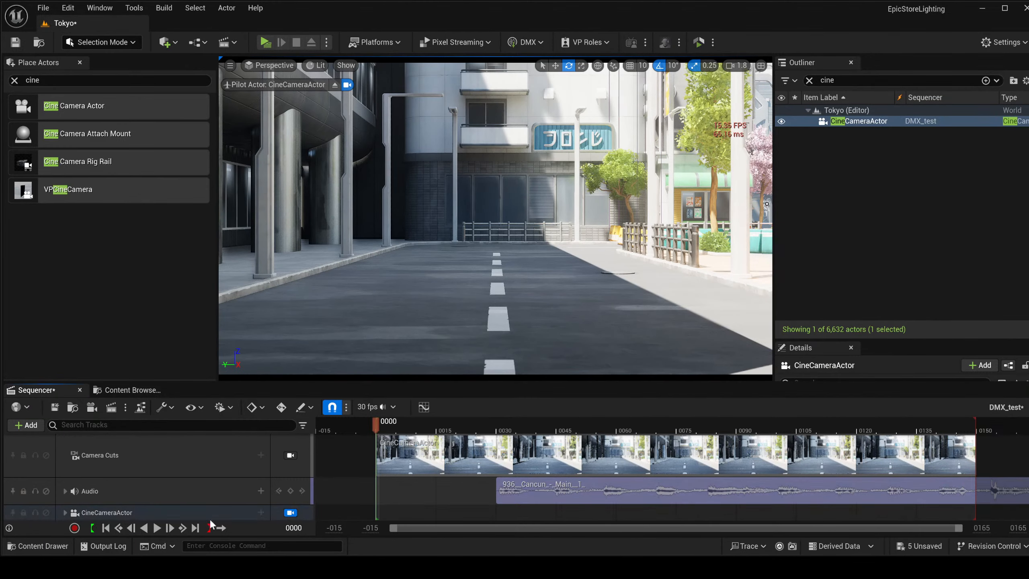
click(65, 512)
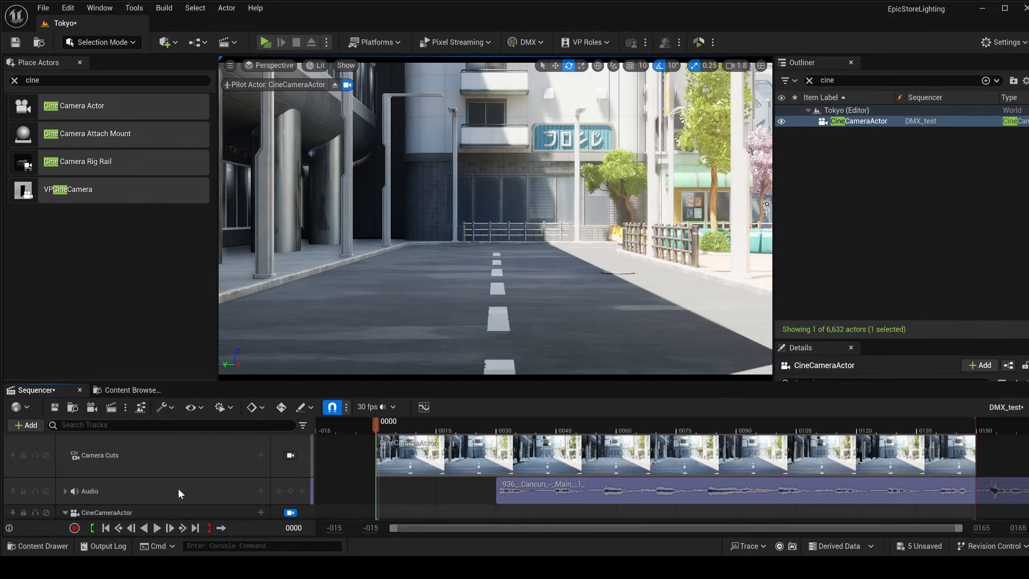
scroll(177, 472, down, 4)
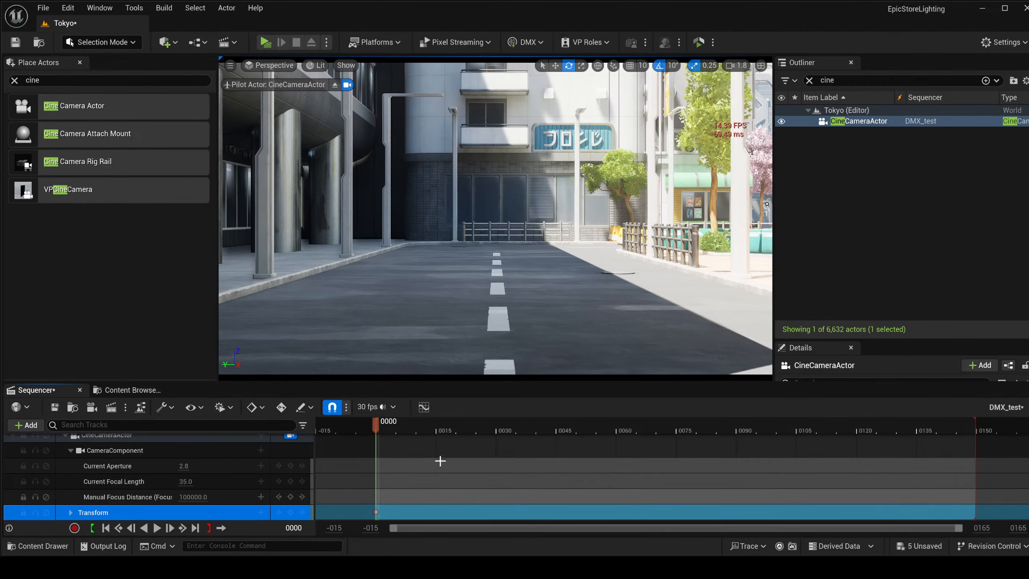
Play the sequence, restart it from near the beginning and stop playback before the end of its range.
key(space)
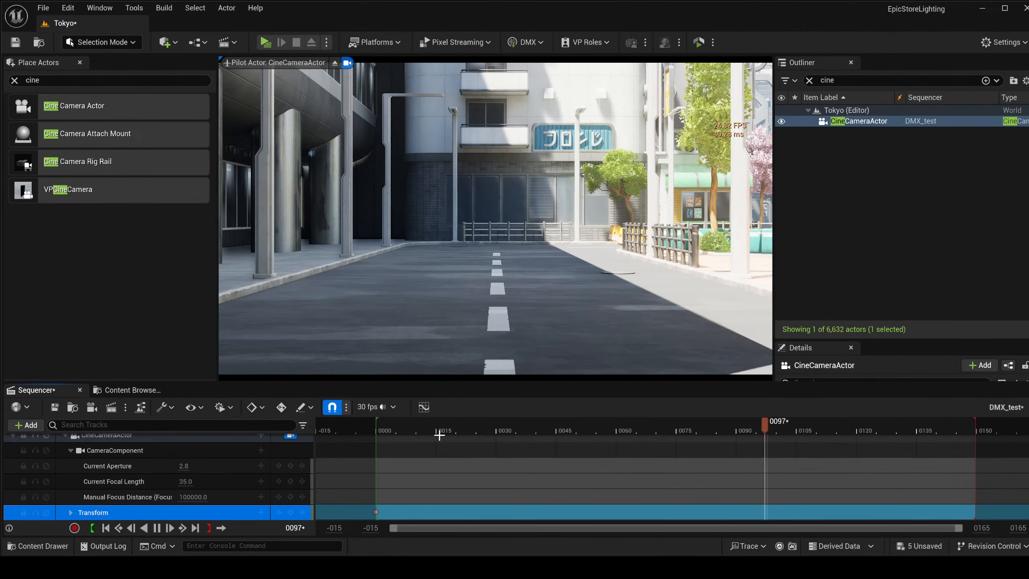
click(384, 430)
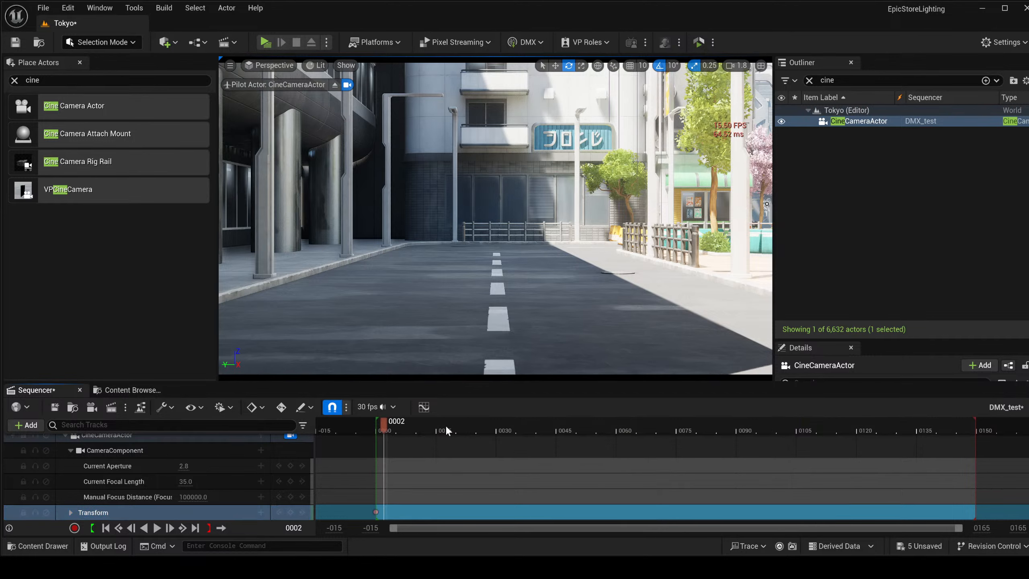
key(space)
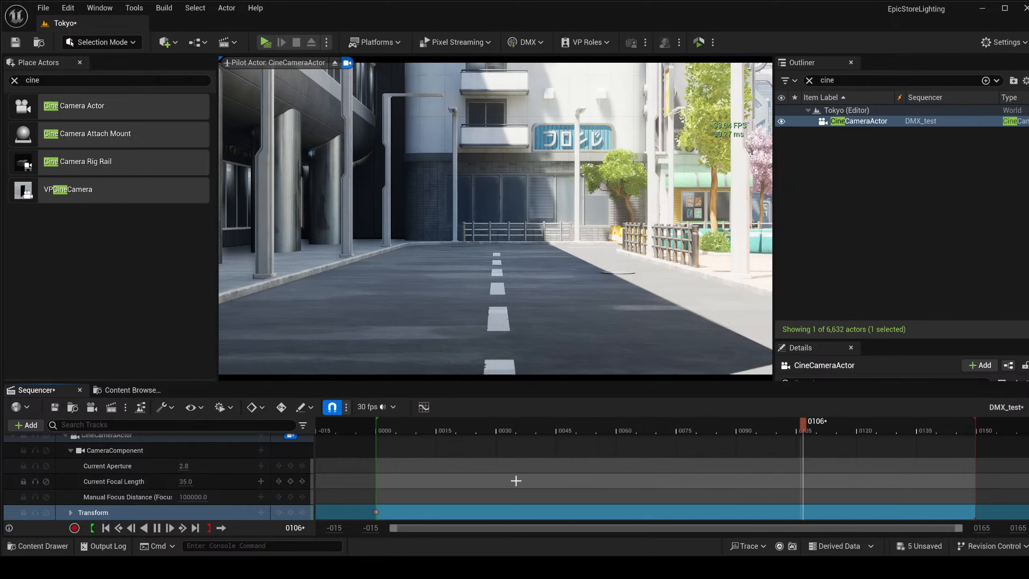
key(space)
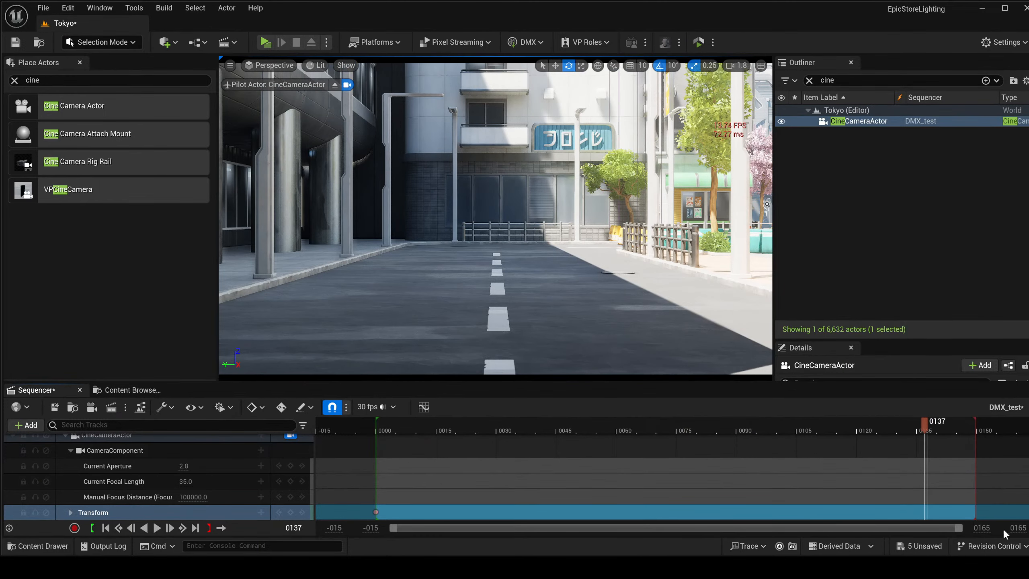
Set the Sequencer's working range end to 5000, widen the visible timeline and extend the playback end to about frame 1450.
click(1019, 527)
text(5000)
key(Return)
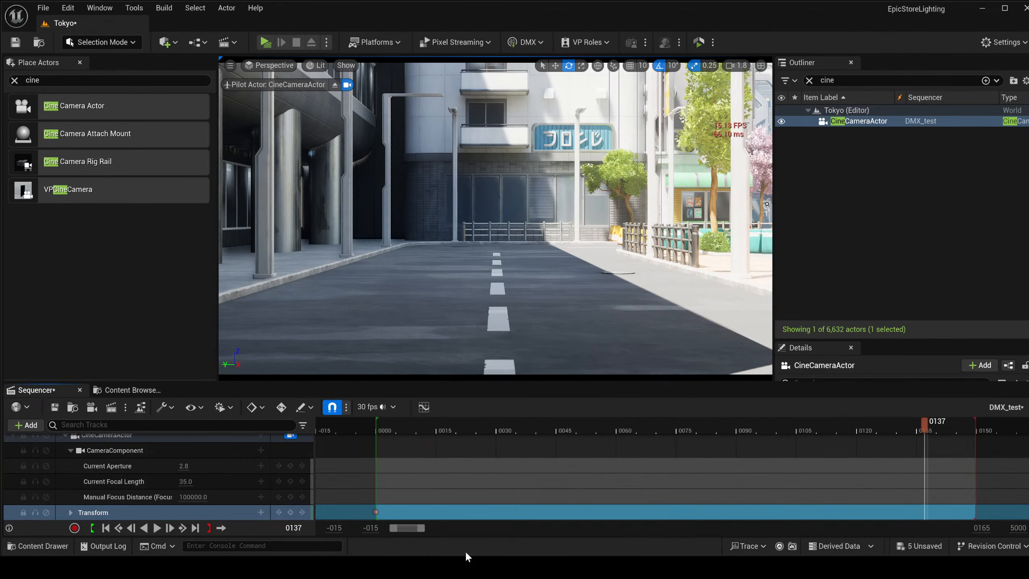
drag(422, 528, 516, 528)
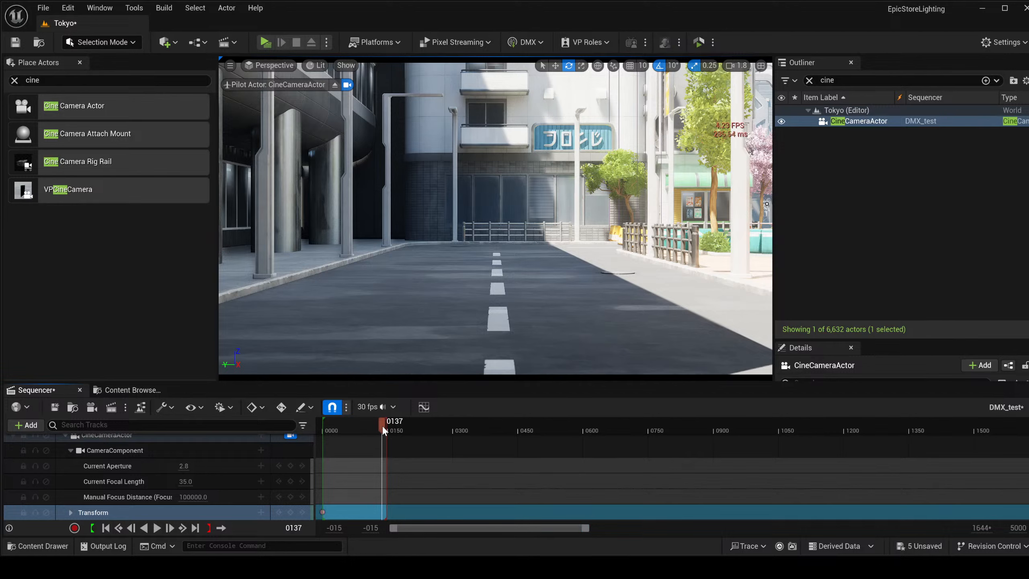
mouse_move(383, 424)
mouse_down()
mouse_move(349, 424)
mouse_move(1006, 425)
mouse_up()
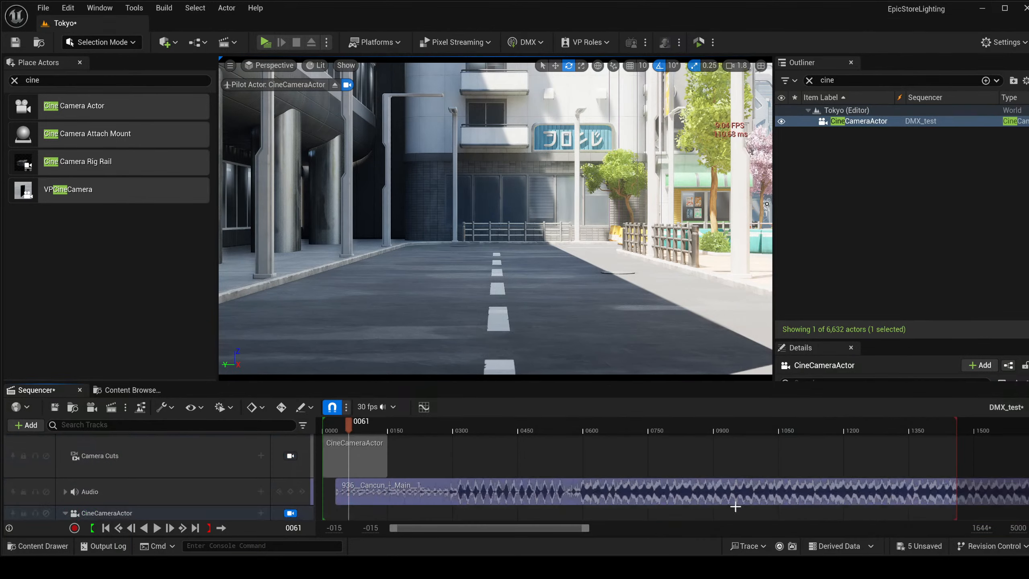
Play and scrub through the extended timeline to review the different sections of the audio track.
scroll(744, 495, down, 4)
scroll(416, 441, up, 4)
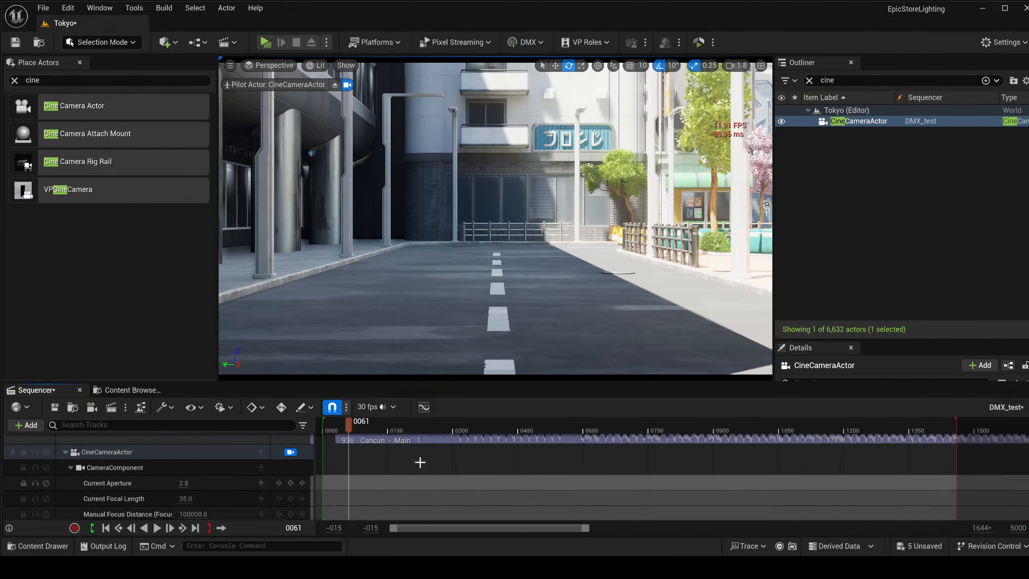
click(341, 420)
key(space)
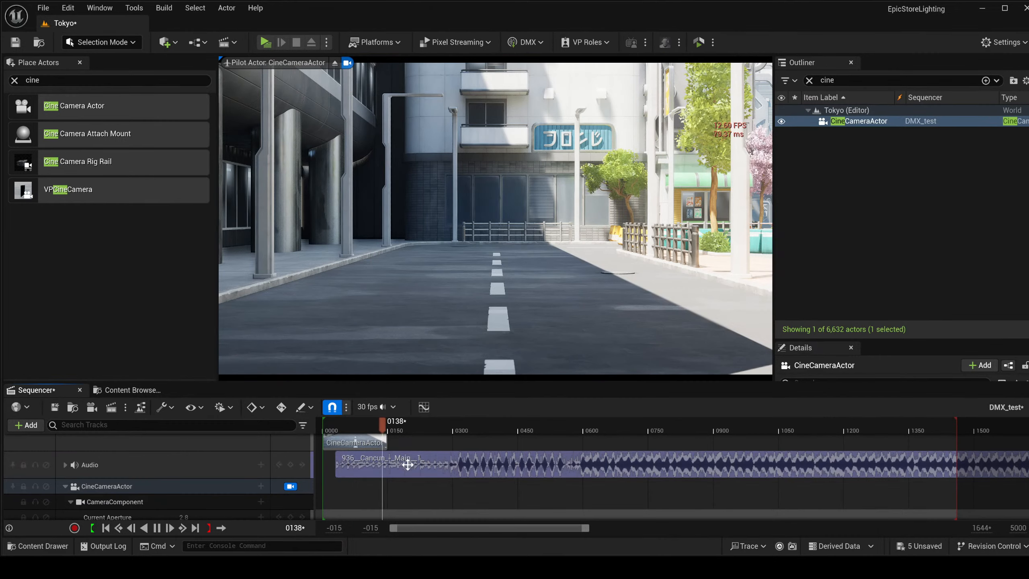
click(463, 429)
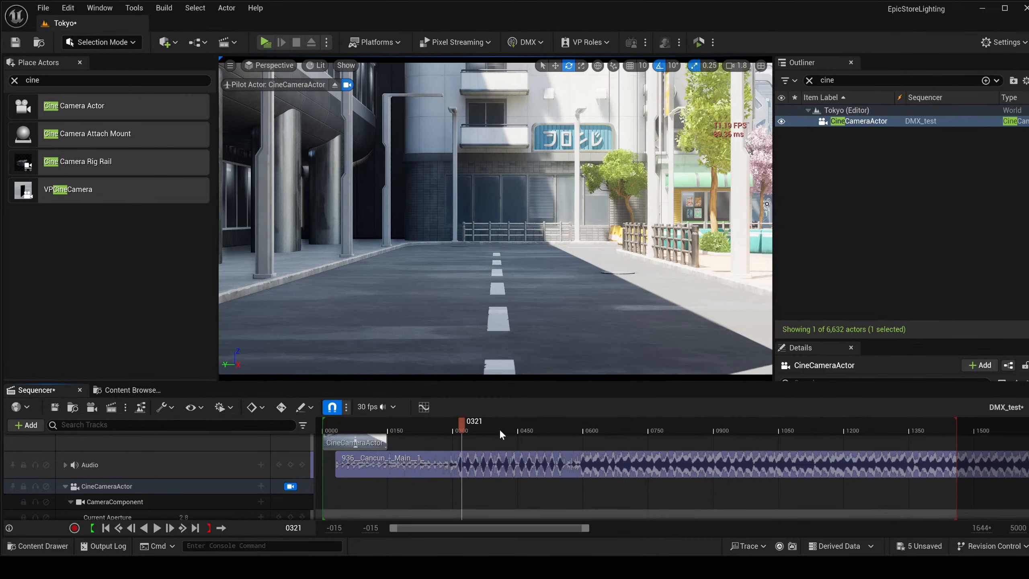
key(space)
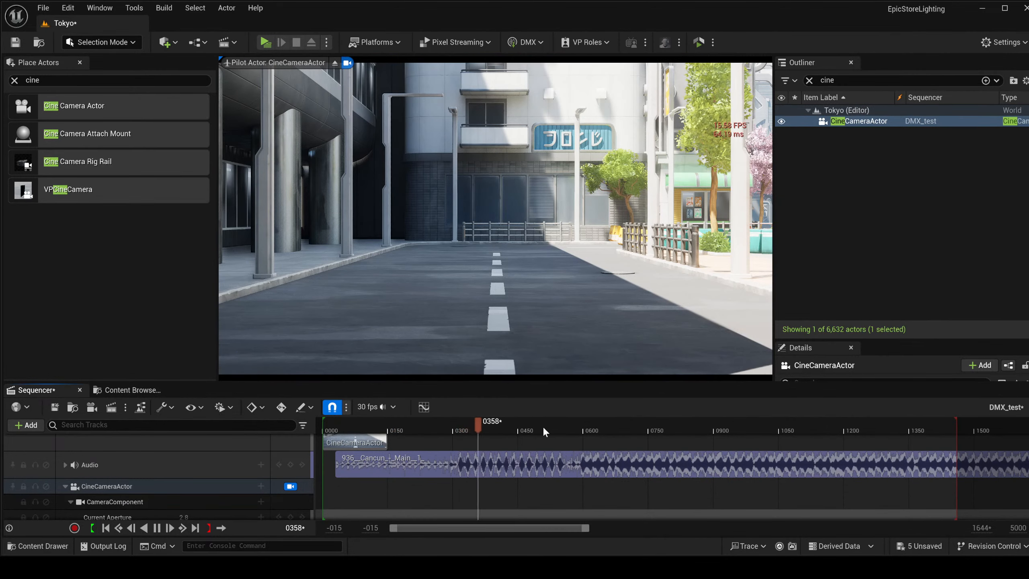
click(609, 426)
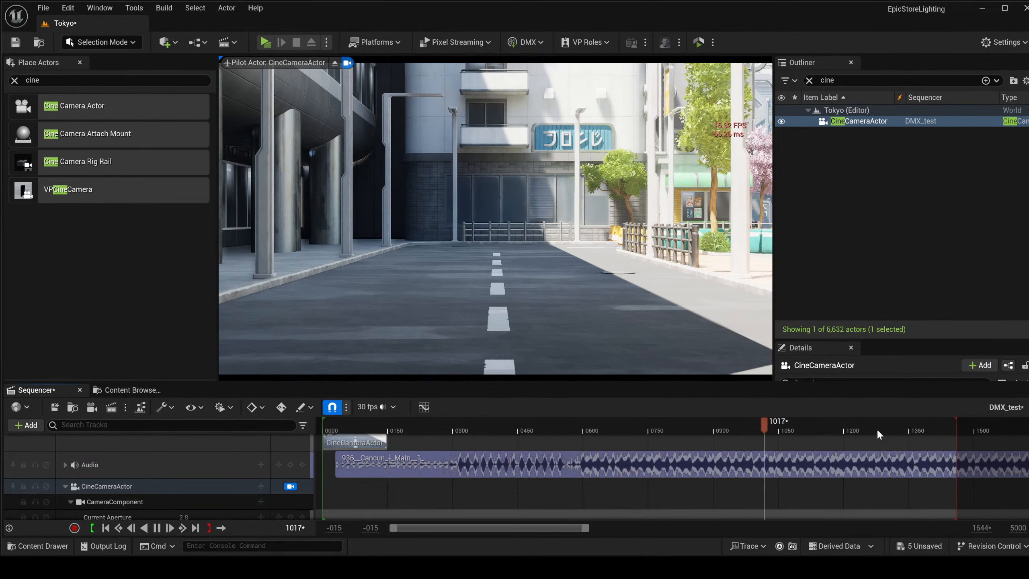
click(888, 427)
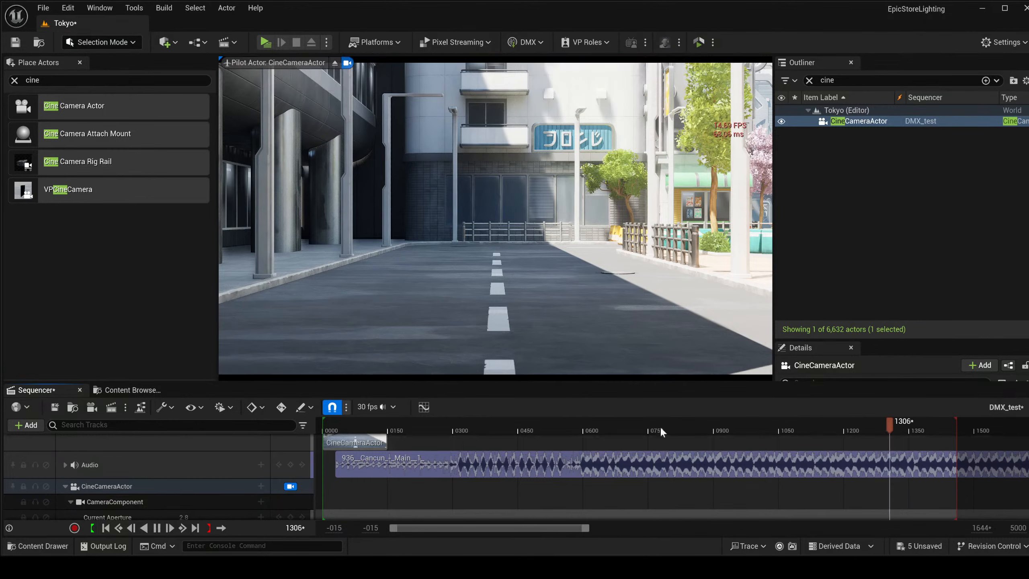
click(566, 426)
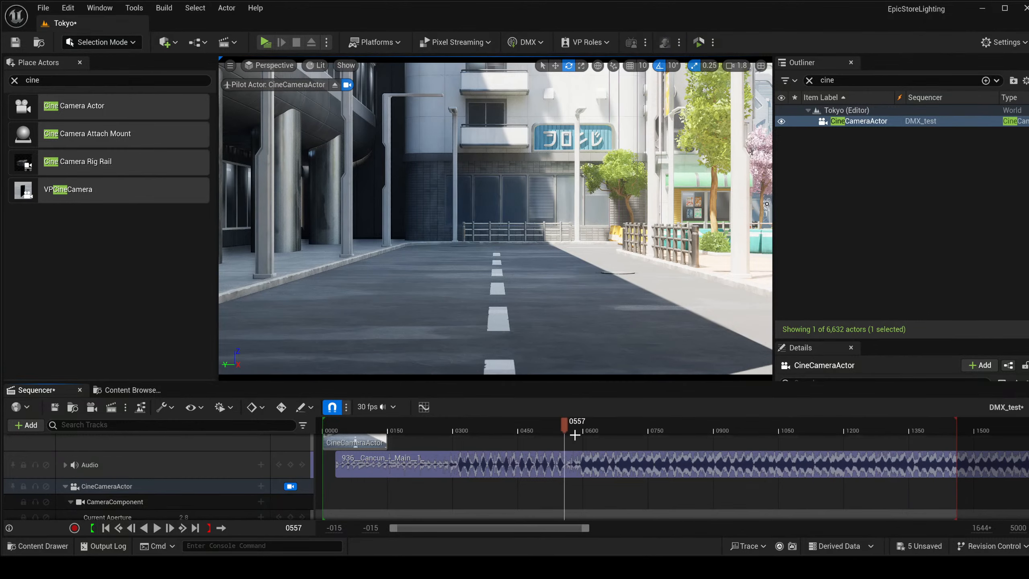
click(455, 424)
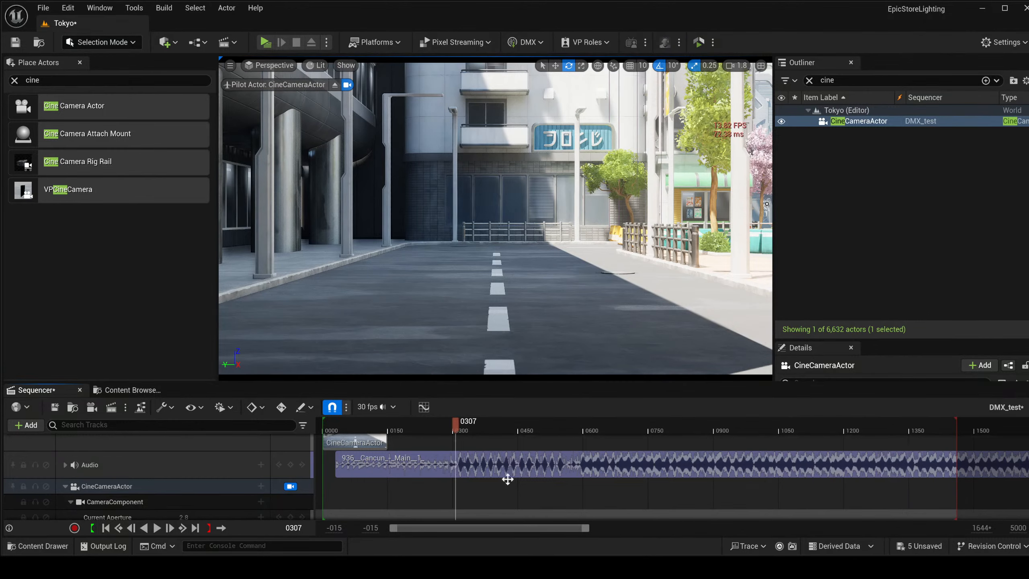
Add a Transform keyframe for the cine camera at frame 29, at the start of the audio clip.
click(335, 423)
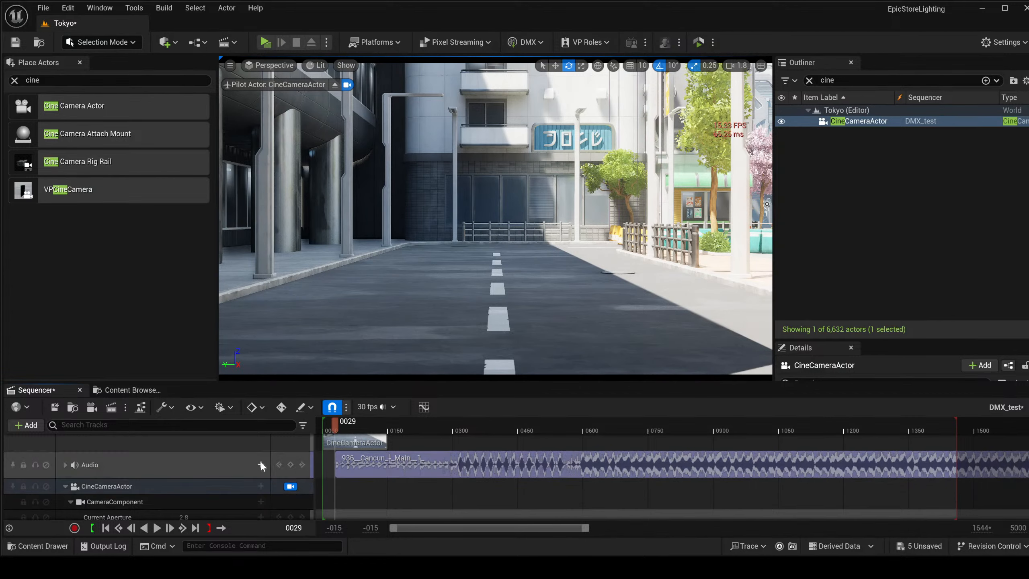
scroll(259, 463, down, 3)
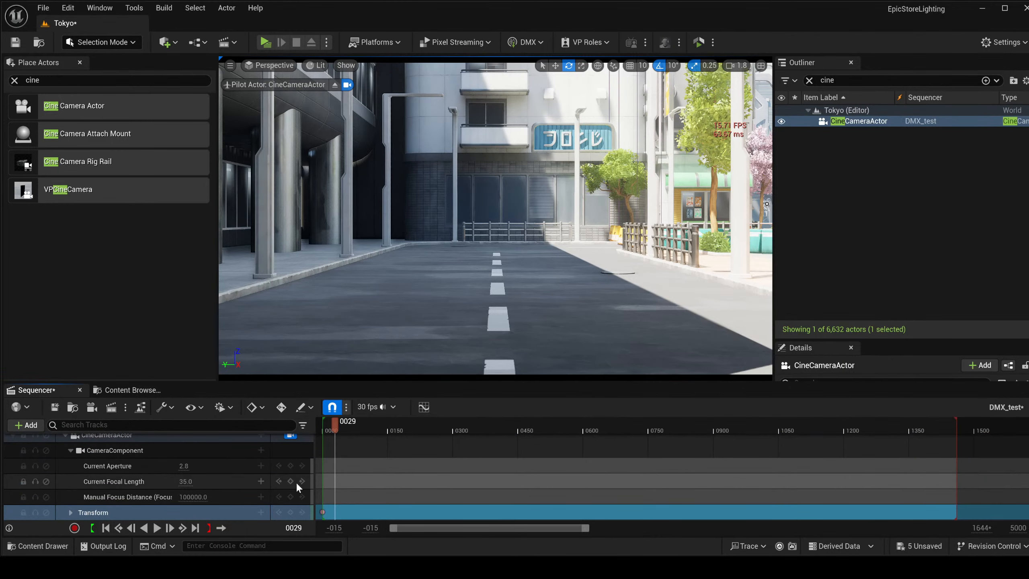
click(287, 513)
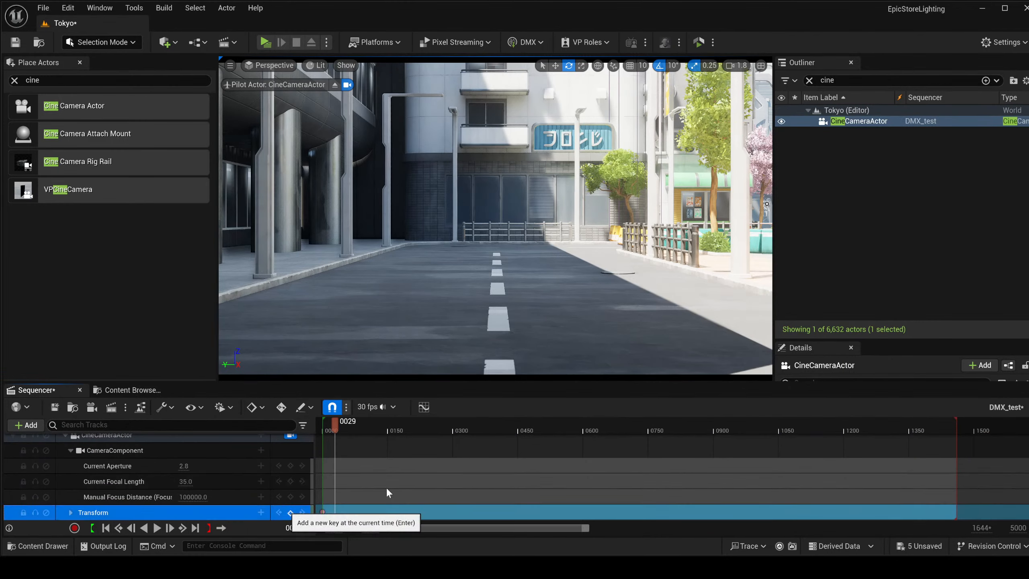
Move the playhead to frame 31, open the viewport camera speed settings and try flying the piloted cine camera forward and back along the street.
scroll(421, 478, up, 3)
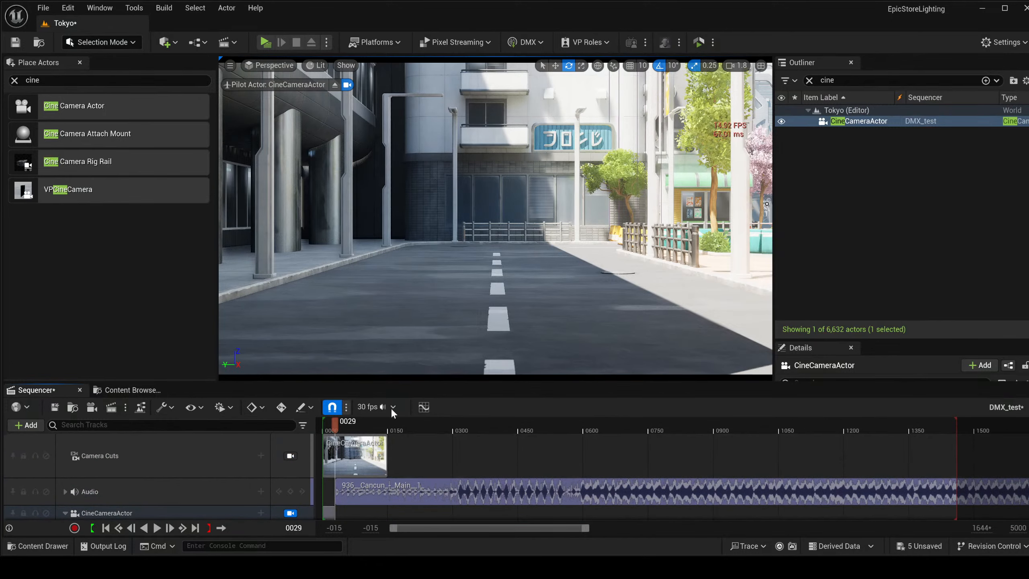
click(387, 425)
click(733, 66)
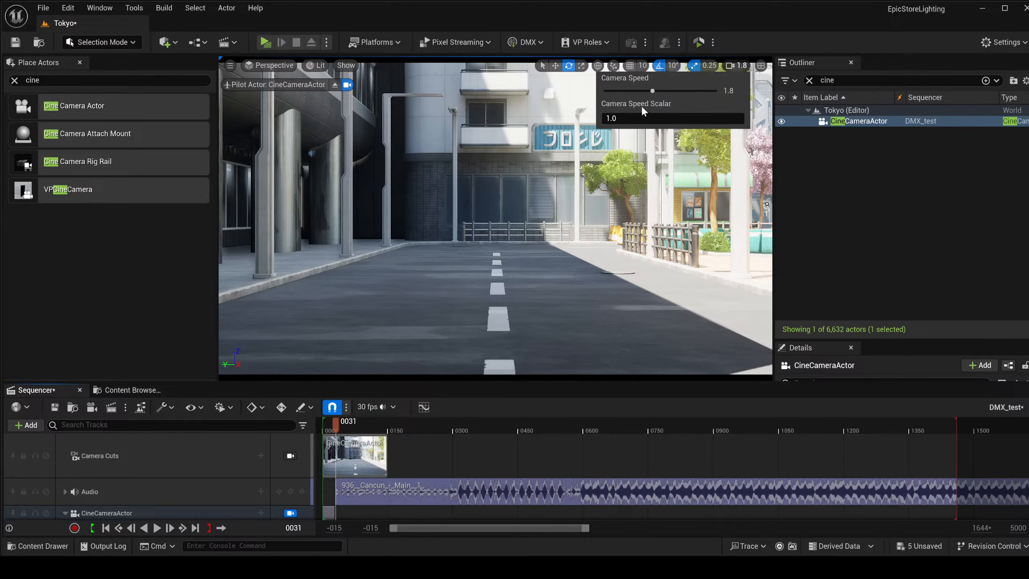
right_click(492, 239)
key(w)
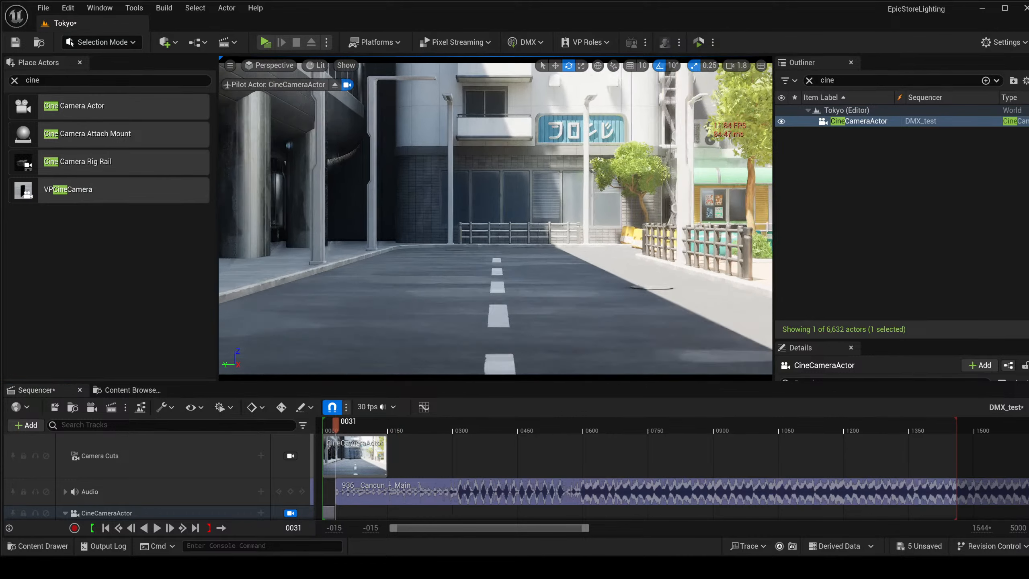
key(s)
key(s)
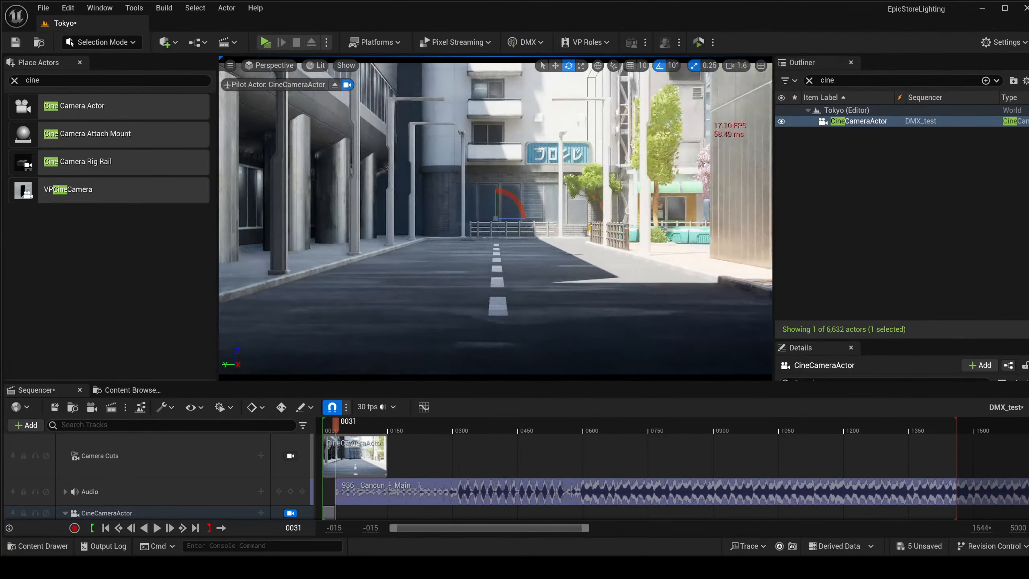
Lower the viewport camera speed to 0.6 and try moving and turning the piloted cine camera at the slower speed.
scroll(492, 239, down, 5)
mouse_move(492, 239)
right_down()
mouse_move(503, 238)
mouse_move(490, 239)
right_up()
key(a)
scroll(492, 239, down, 2)
key(w)
key(d)
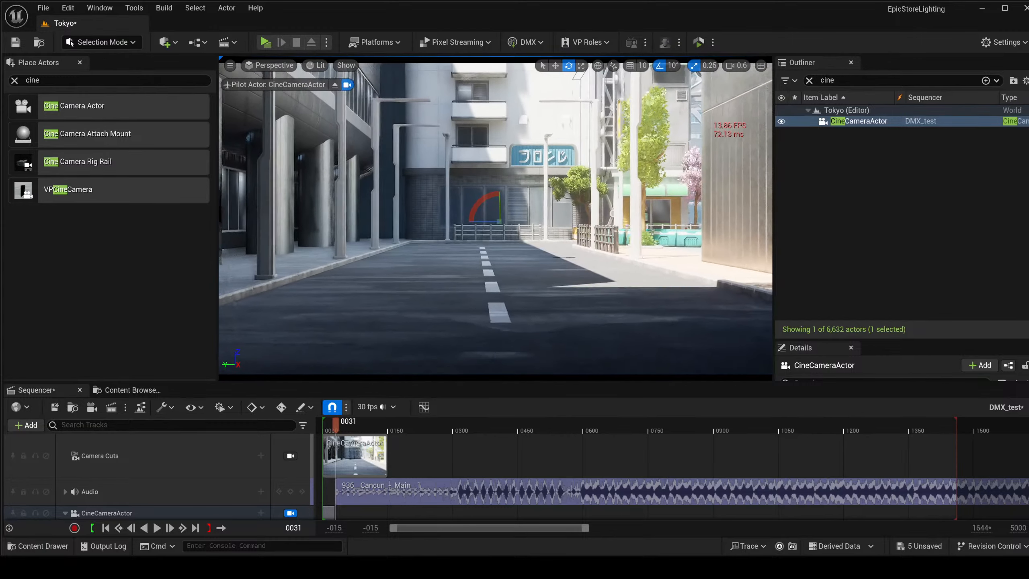
scroll(492, 239, down, 1)
key(a)
key(w)
key(d)
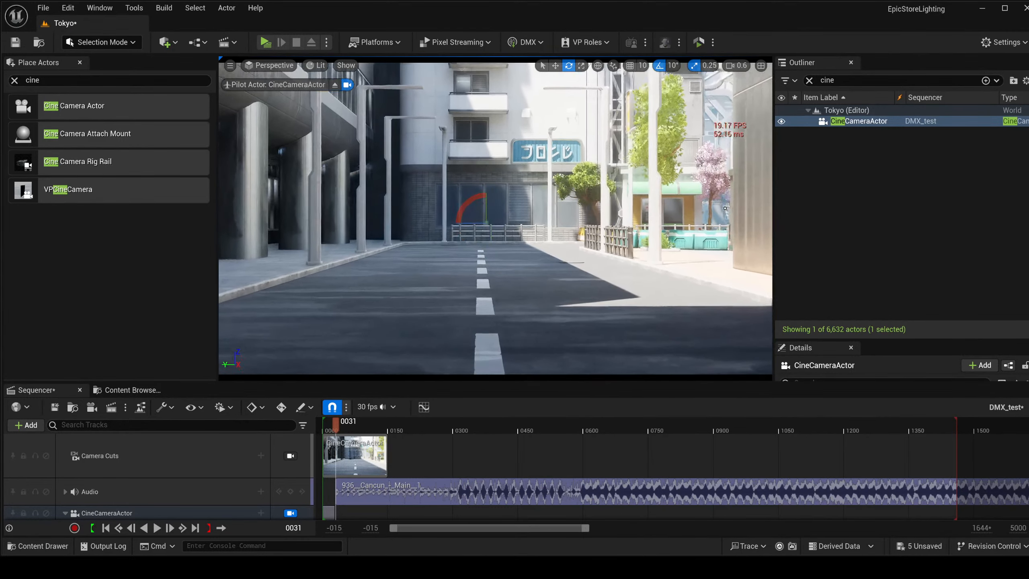
right_drag(492, 239, 491, 236)
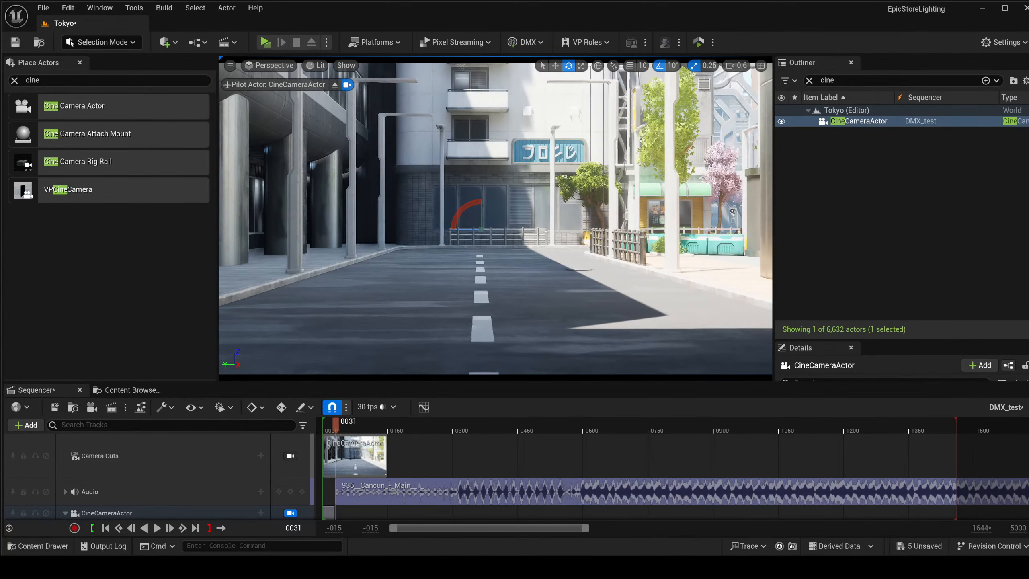
key(w)
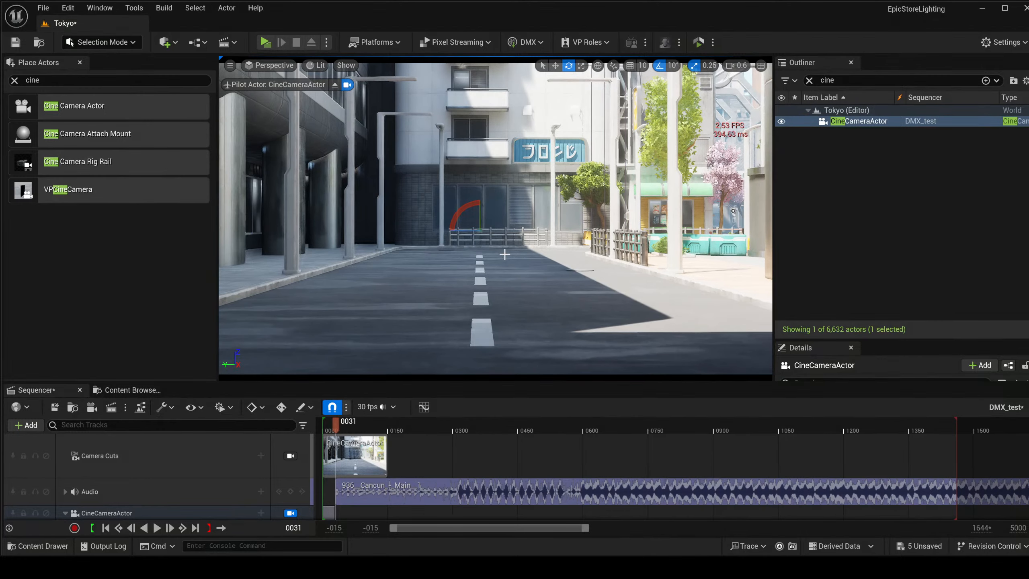
key(w)
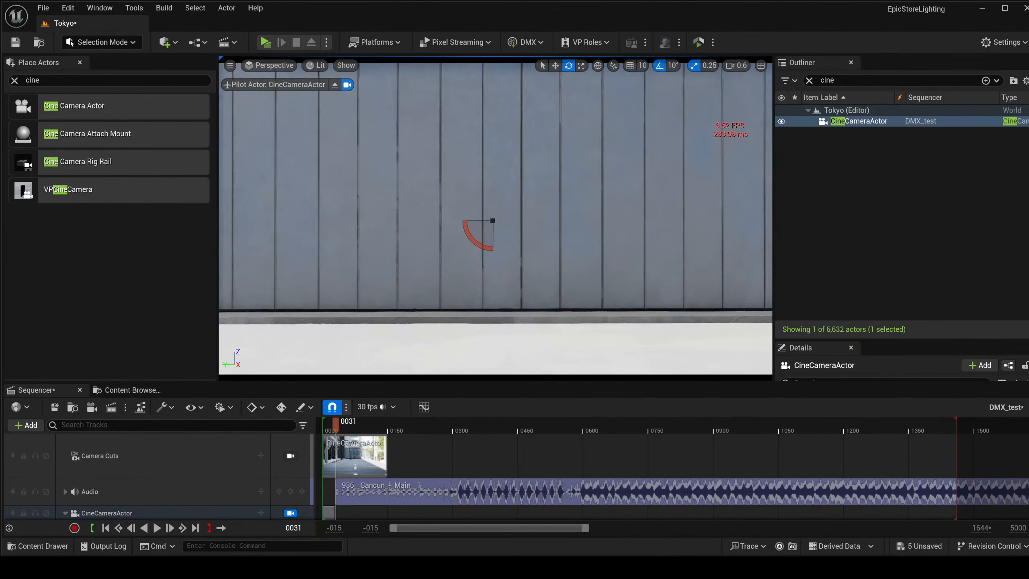
key(w)
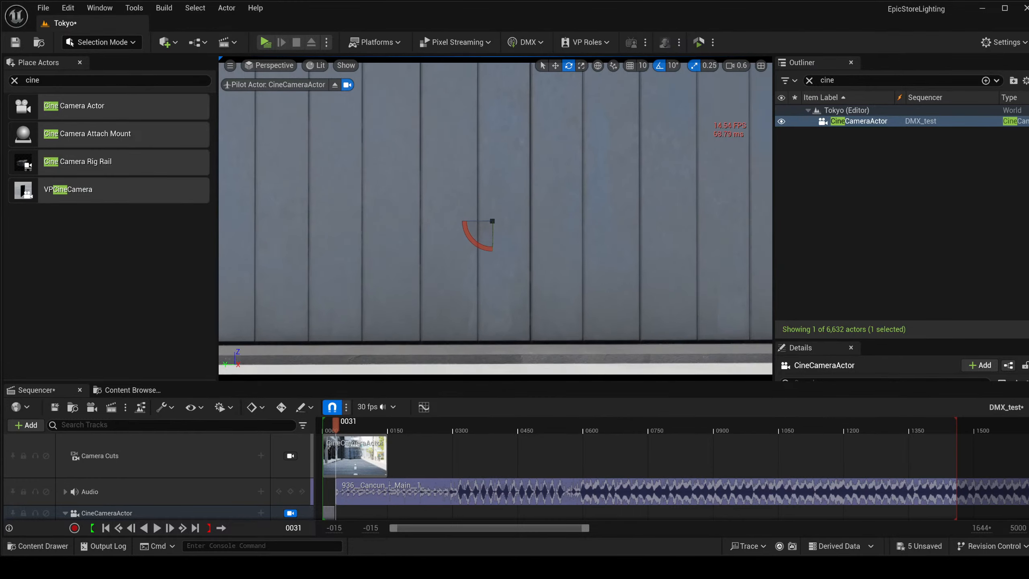
Set the viewport camera speed to 1 and test flying and turning the piloted cine camera at that speed.
scroll(493, 222, up, 2)
key(s)
scroll(493, 221, up, 1)
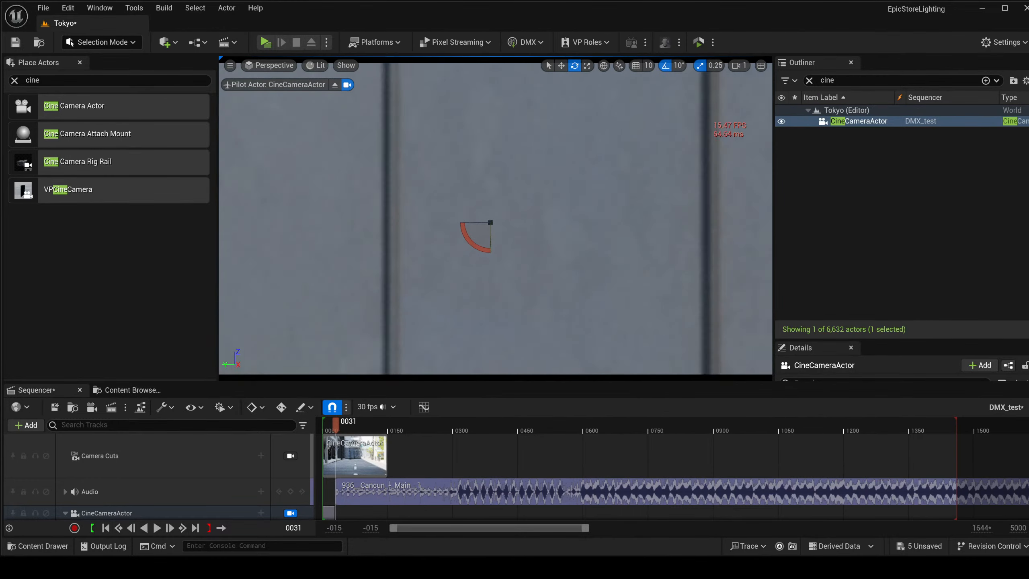
key(w)
mouse_move(493, 221)
right_down()
mouse_move(480, 222)
mouse_move(502, 222)
mouse_move(490, 222)
right_up()
key(d)
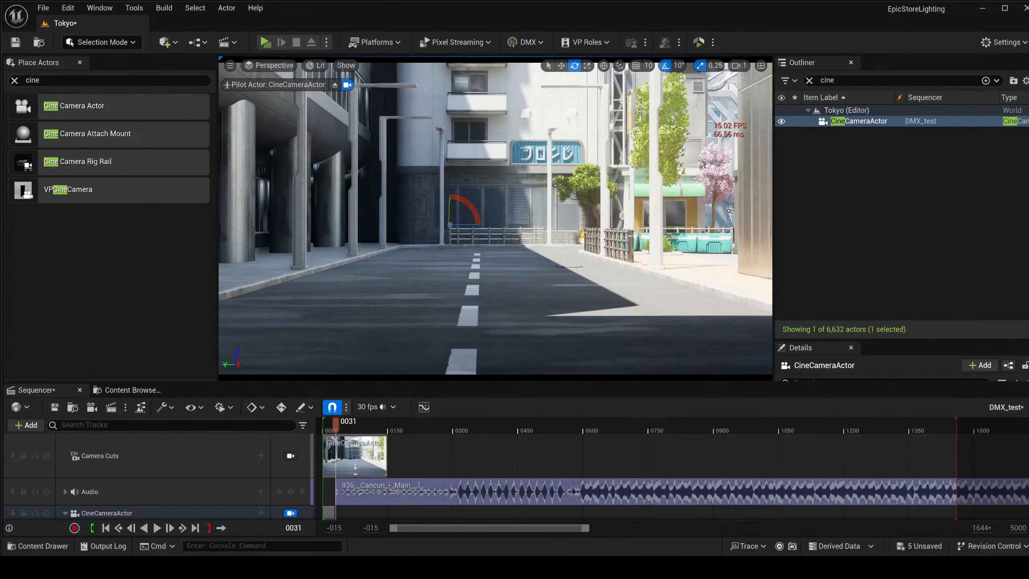
key(a)
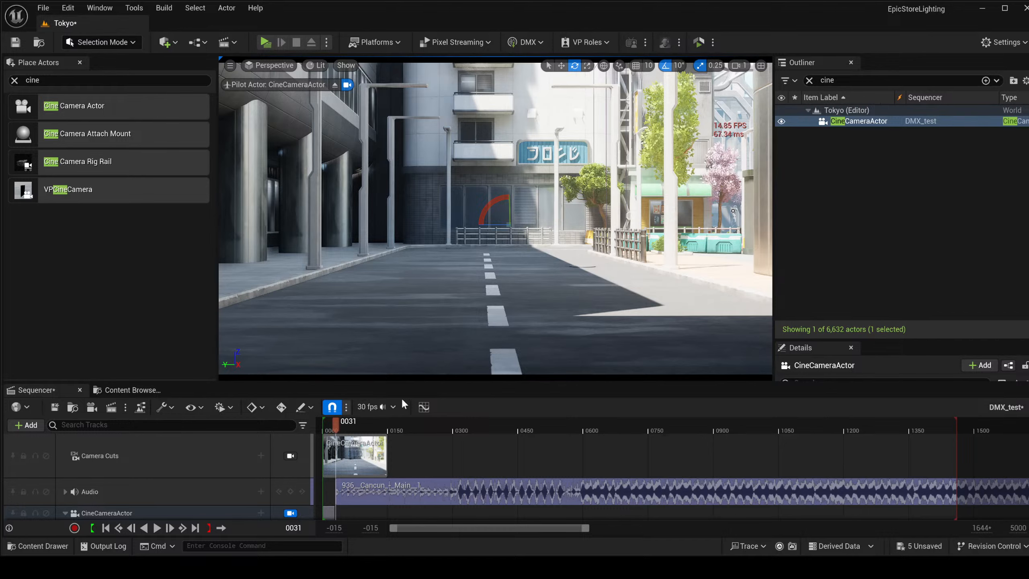
At frame 235, move the cine camera forward along the street towards the fence and add a Transform keyframe.
click(309, 422)
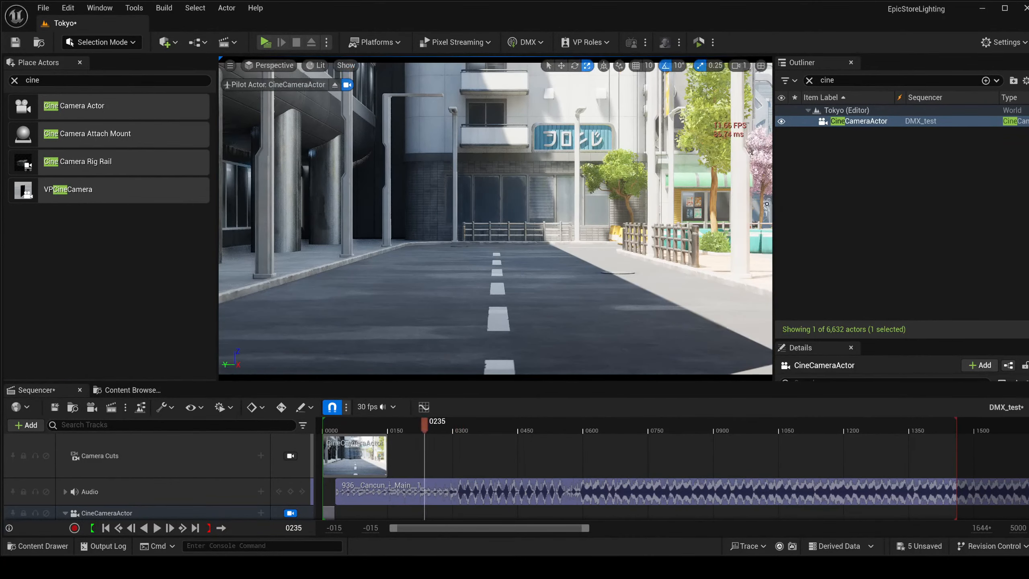
key(w)
mouse_move(458, 324)
right_down()
mouse_move(454, 263)
mouse_move(456, 324)
right_up()
key(w)
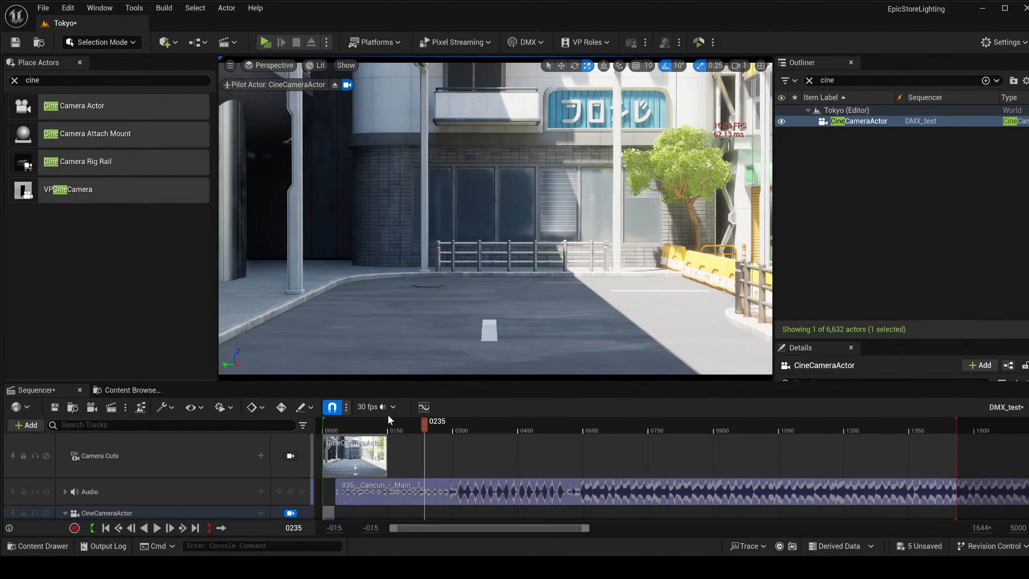
scroll(413, 497, down, 5)
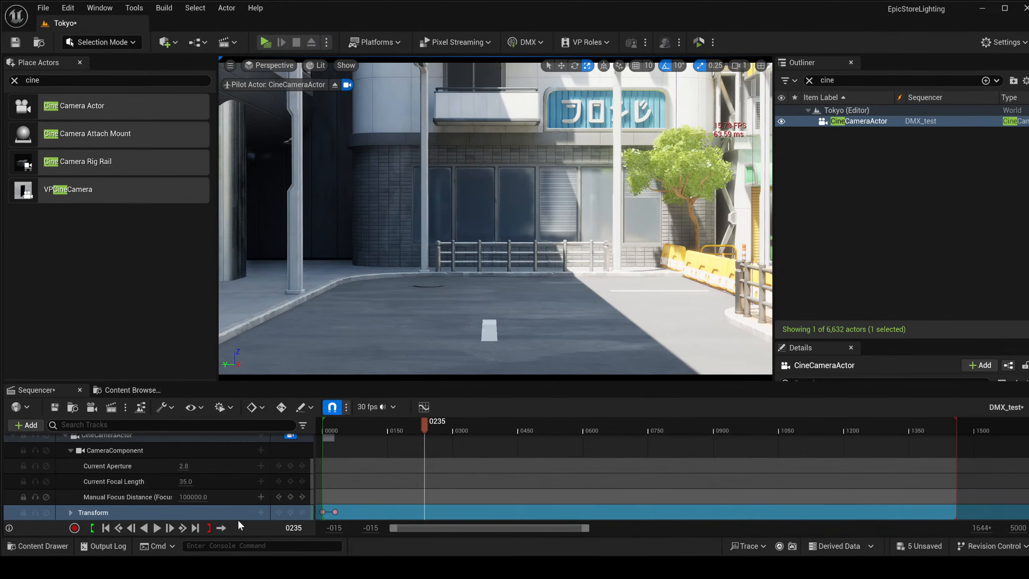
click(291, 513)
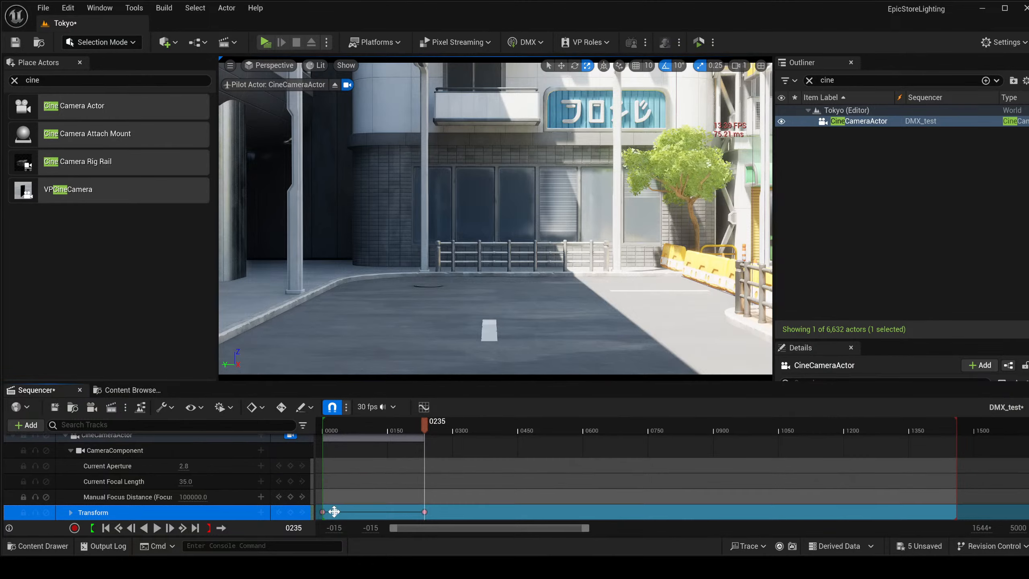
Play the camera move from the keyframe at the start of the audio clip and stop playback.
click(334, 511)
key(space)
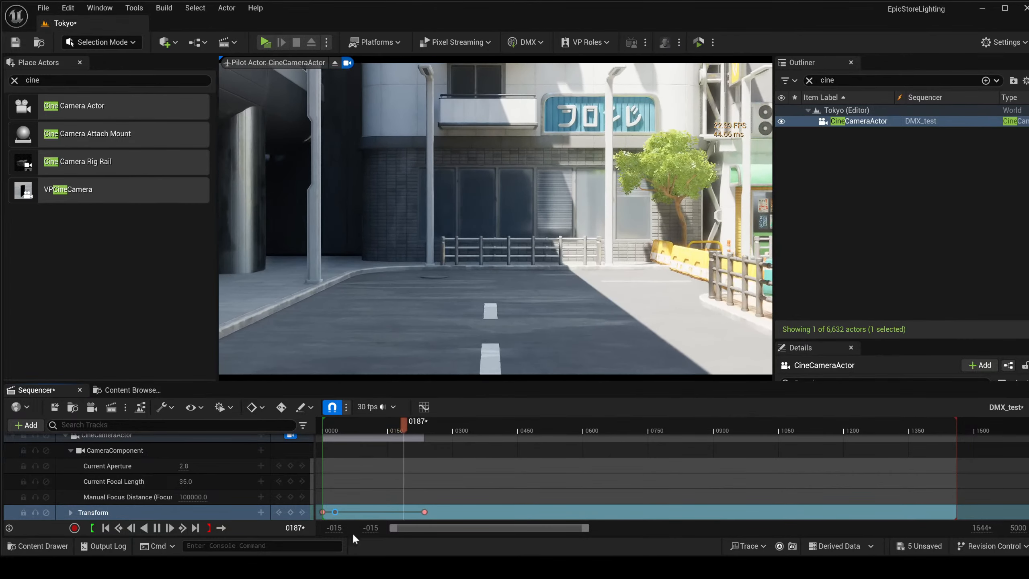
key(space)
Lower the cine camera closer to the road at frame 235 and update its Transform keyframe there.
click(426, 513)
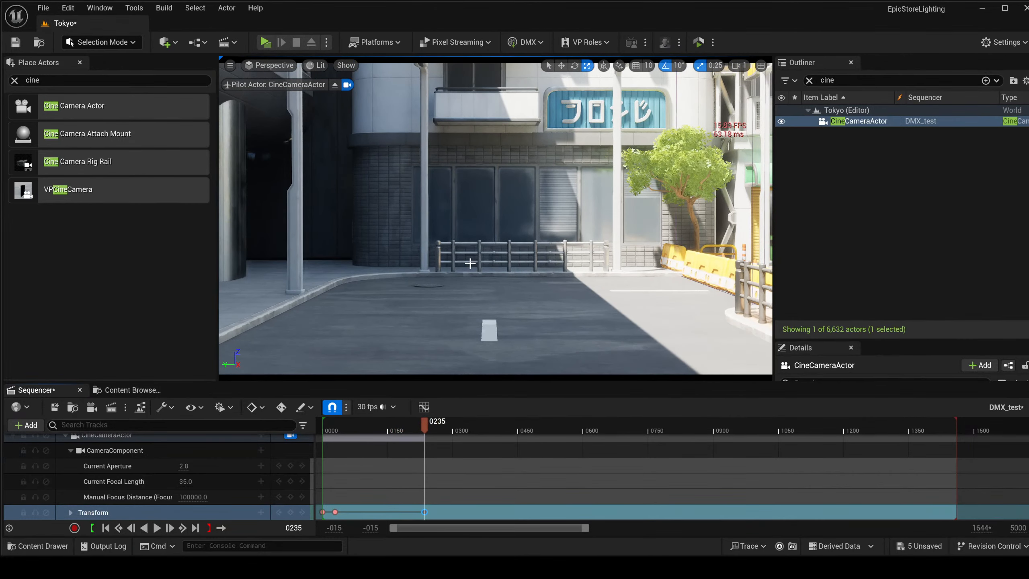
key(e)
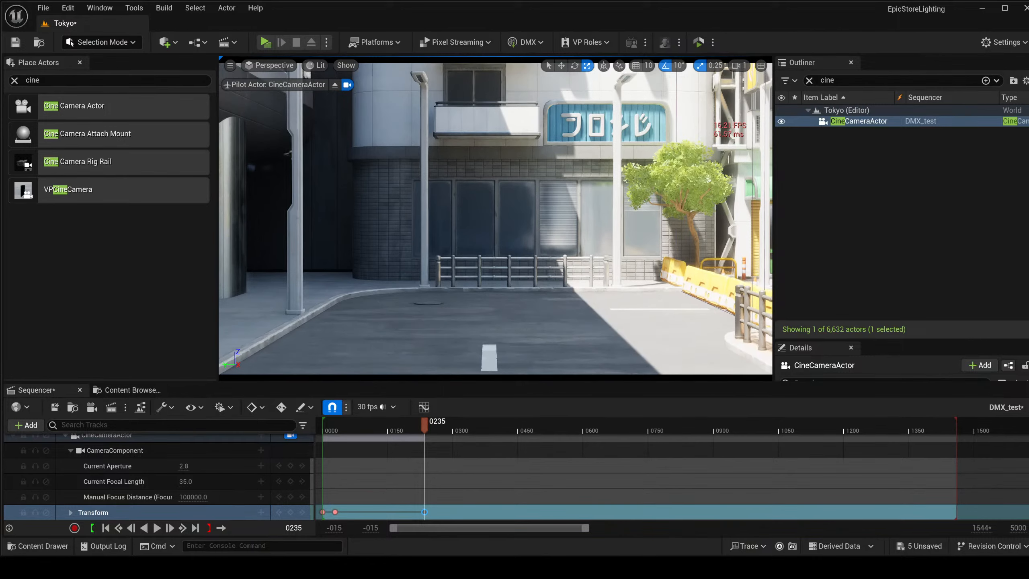
key(q)
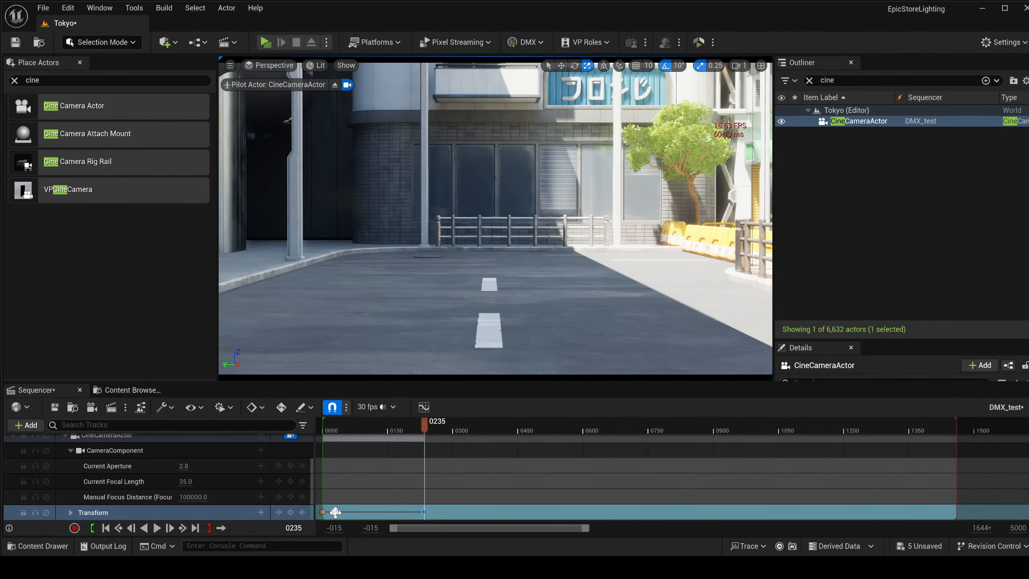
click(291, 512)
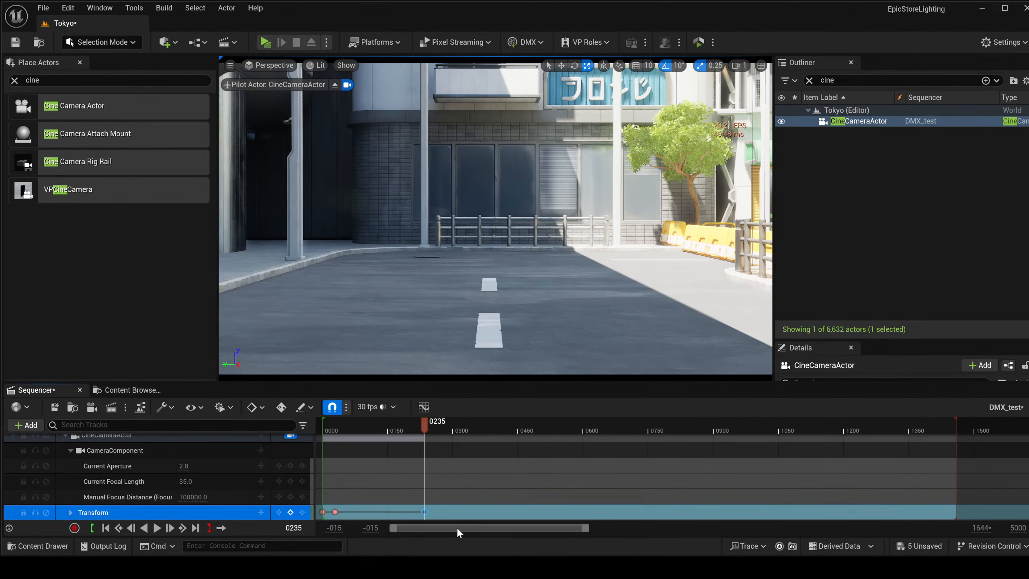
Play the lowered camera move from the frame 29 keyframe and stop it partway through.
click(335, 512)
key(space)
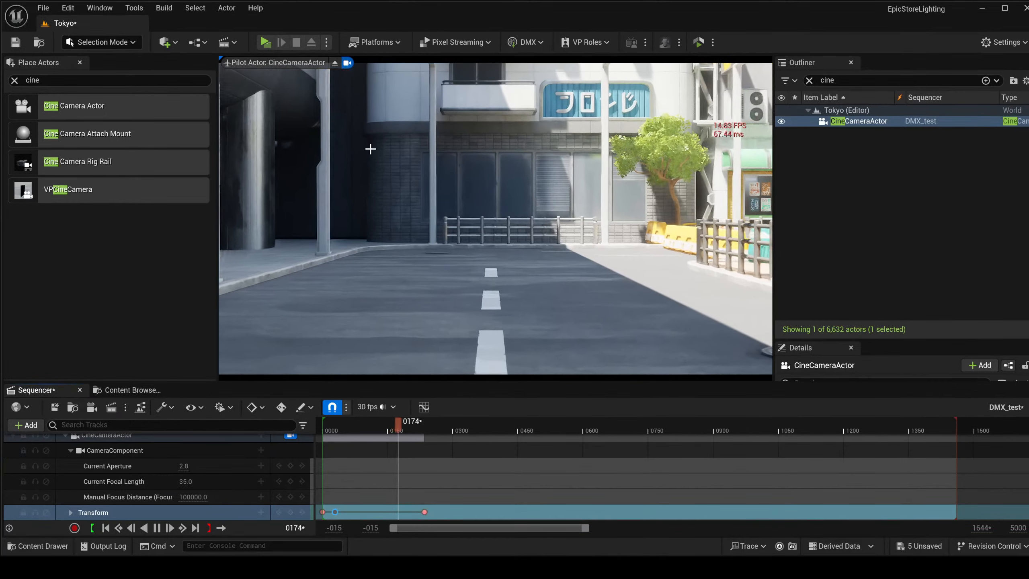
key(space)
Delete two of the yellow barriers, SM_Barrier54 and SM_Barrier55, beneath the tree at the end of the street.
click(673, 244)
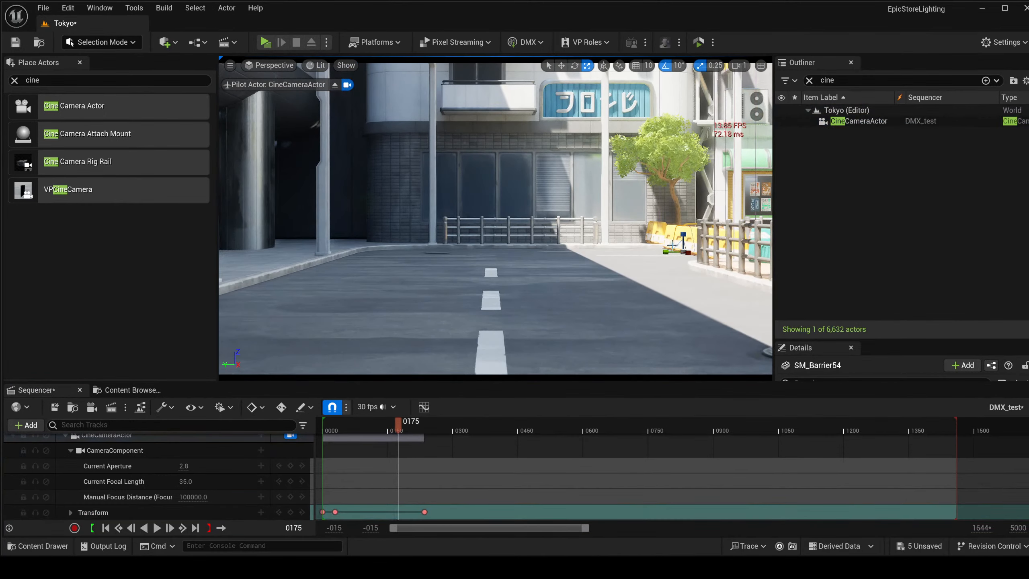
key(Delete)
click(690, 245)
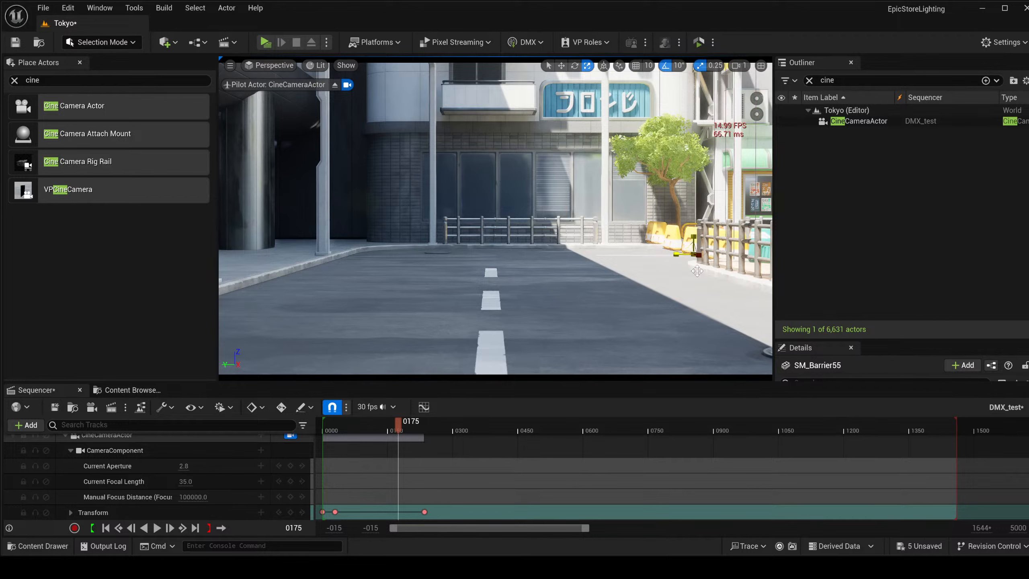
key(Delete)
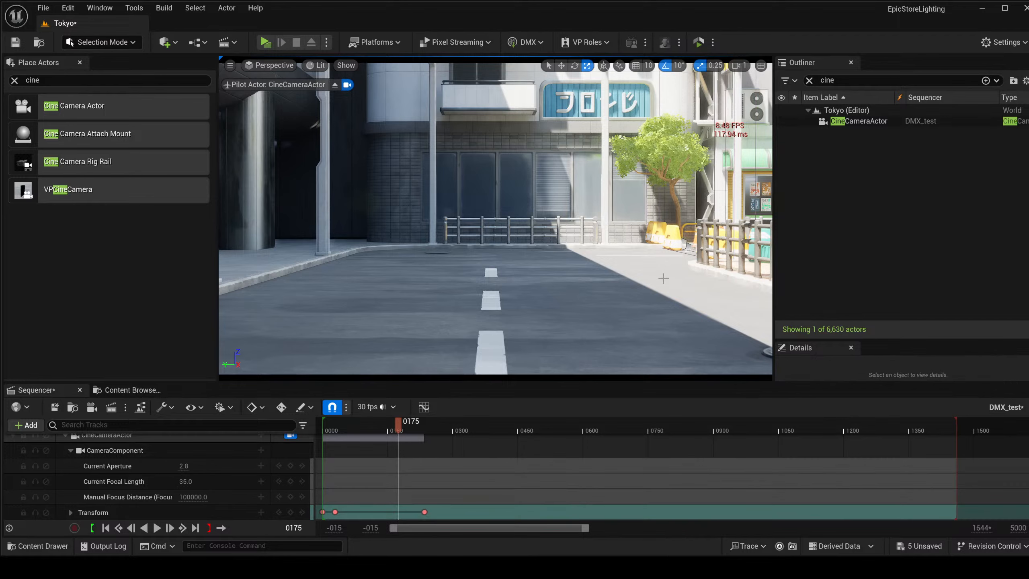
Play on from the camera's last Transform keyframe, stop at frame 325 and move that keyframe there.
click(423, 512)
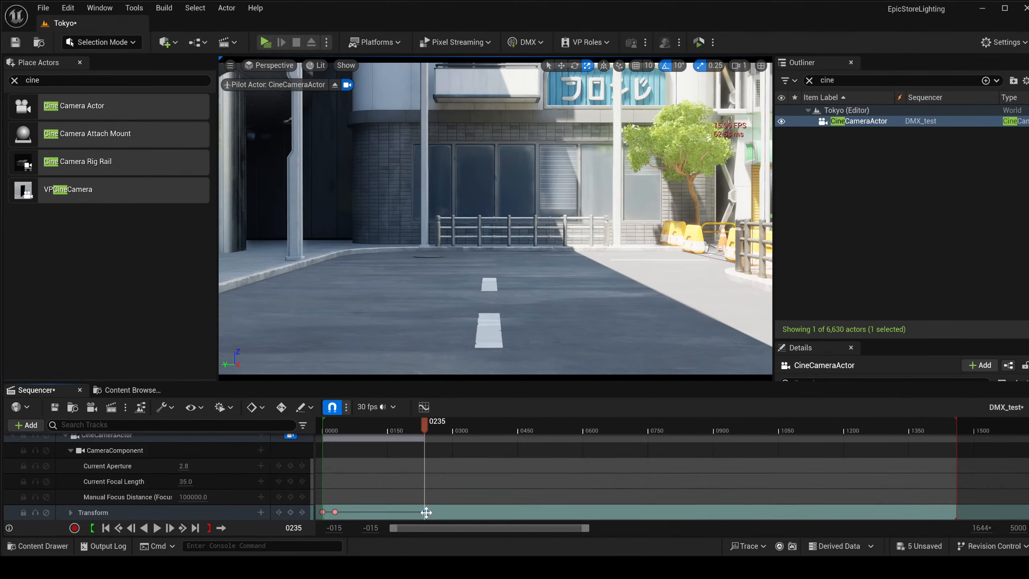
mouse_move(432, 512)
mouse_down()
mouse_move(445, 511)
mouse_move(429, 511)
mouse_up()
key(space)
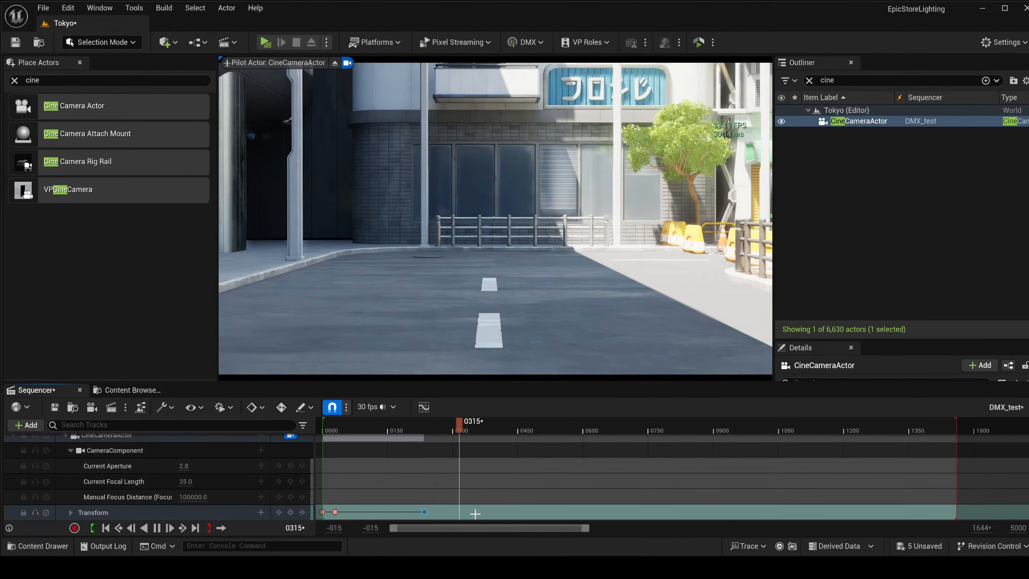
key(space)
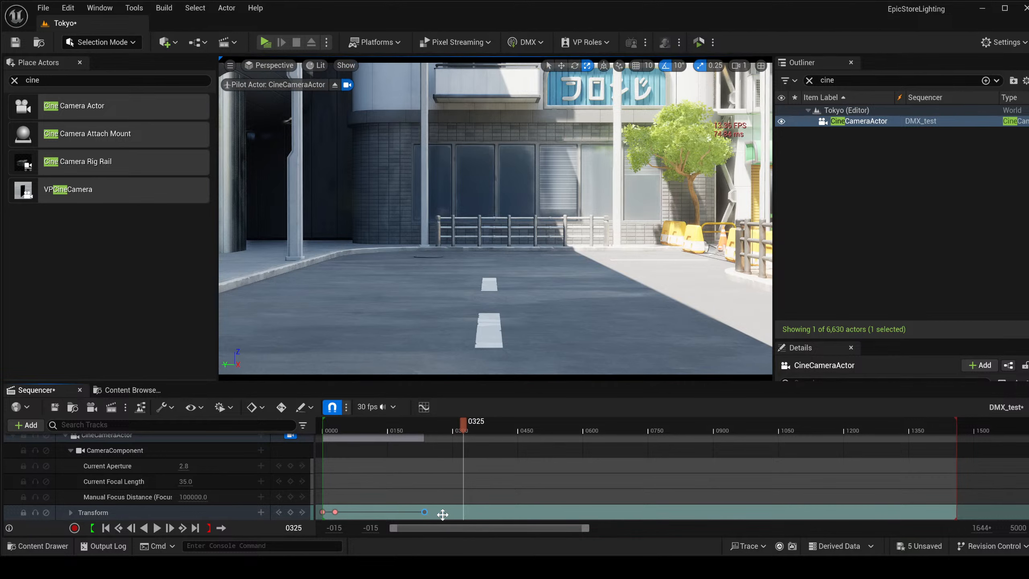
drag(443, 514, 464, 514)
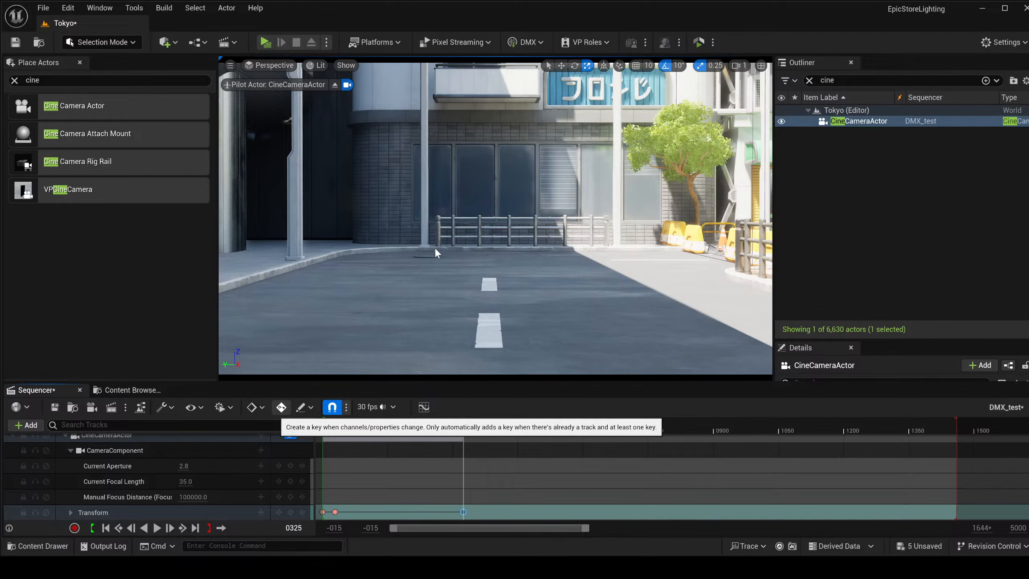
Enable automatic keying and move the cine camera closer to the fence and building at frame 325.
click(281, 407)
key(w)
right_drag(495, 227, 499, 213)
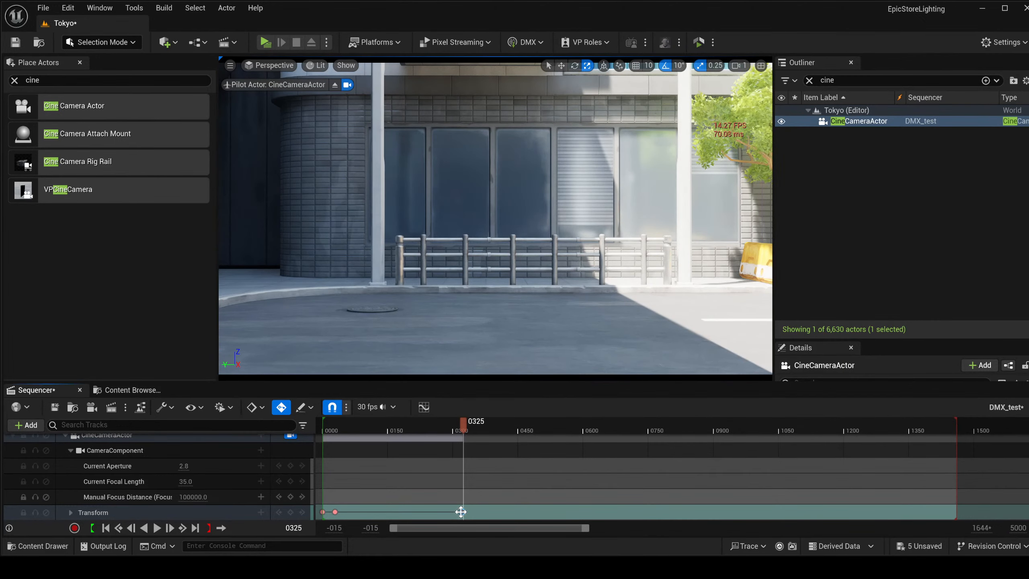
Move the last Transform keyframe and the playhead to frame 300 and turn off timeline snapping.
drag(461, 512, 457, 511)
drag(452, 512, 455, 512)
click(333, 408)
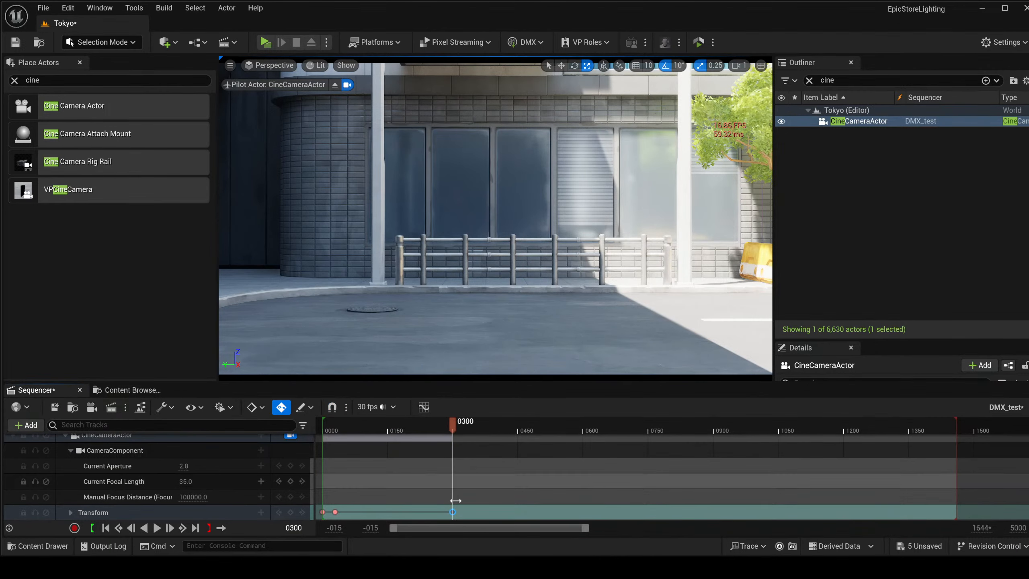
Auto-key the cine camera at about frame 364, turned to face the cross street between the yellow barriers and traffic cones.
key(space)
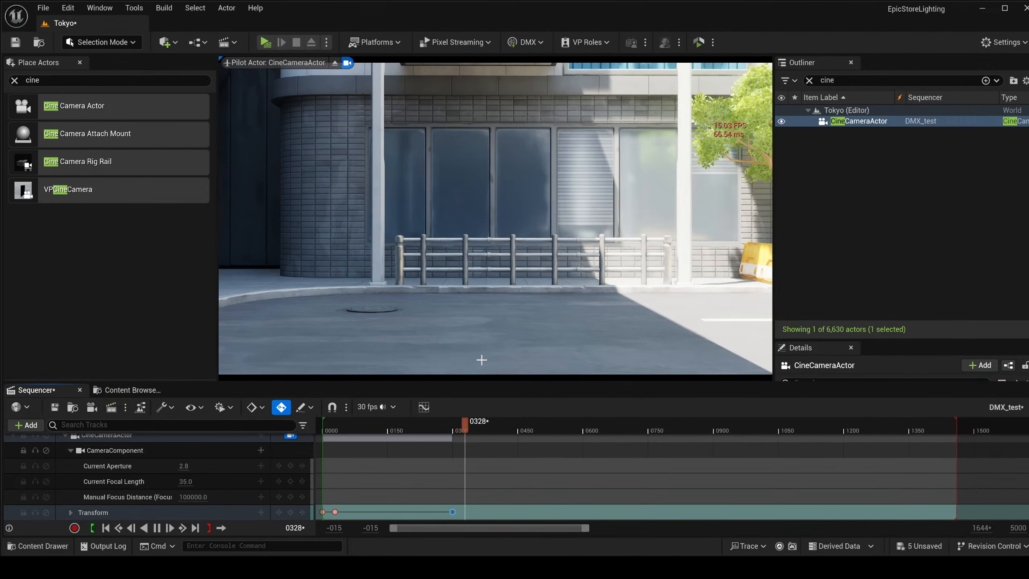
key(space)
click(479, 427)
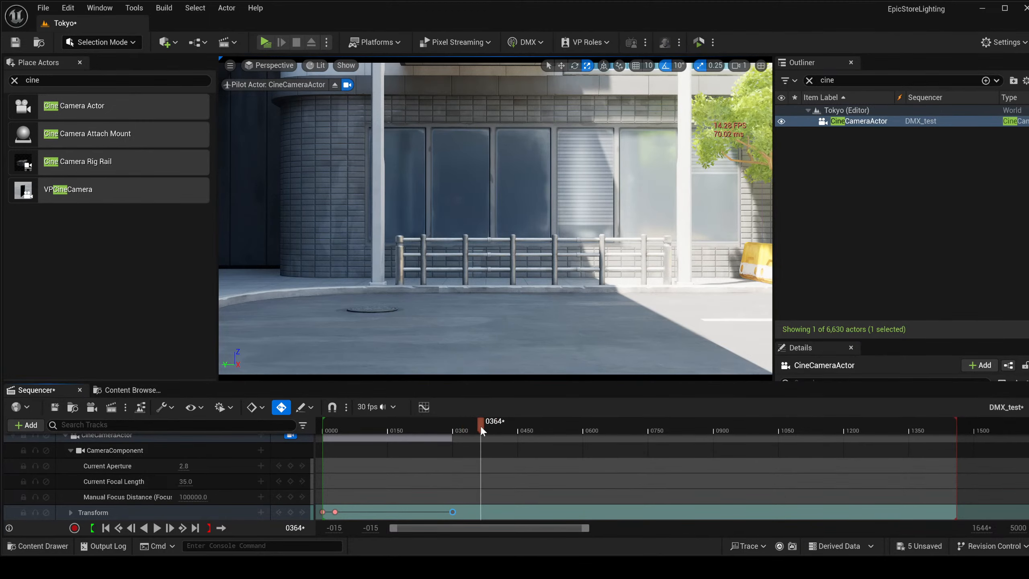
right_drag(505, 289, 700, 289)
key(d)
key(a)
key(a)
key(w)
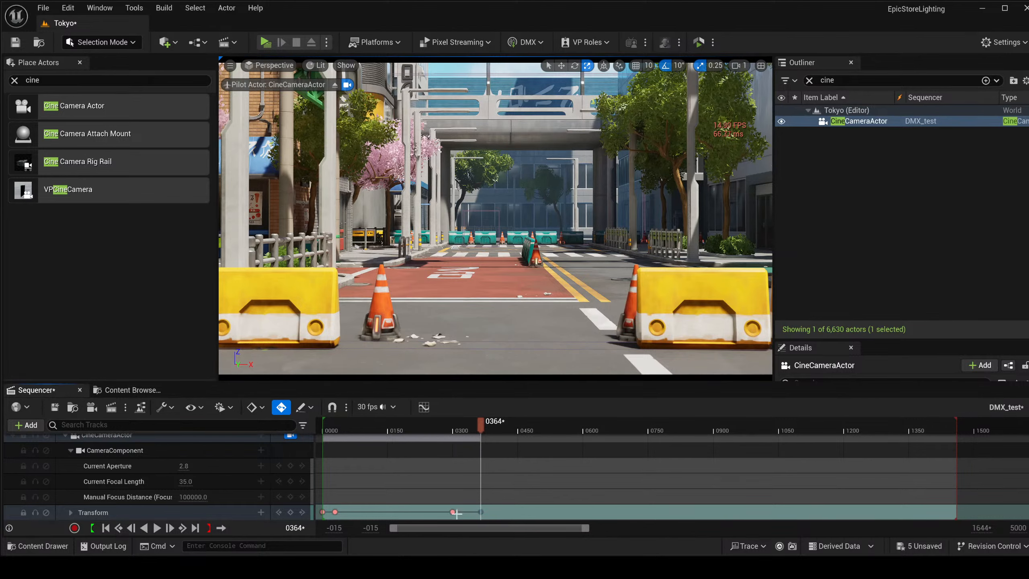
Play the sequence from about frame 266 to past frame 364 to review the camera's turn toward the cross street.
click(333, 513)
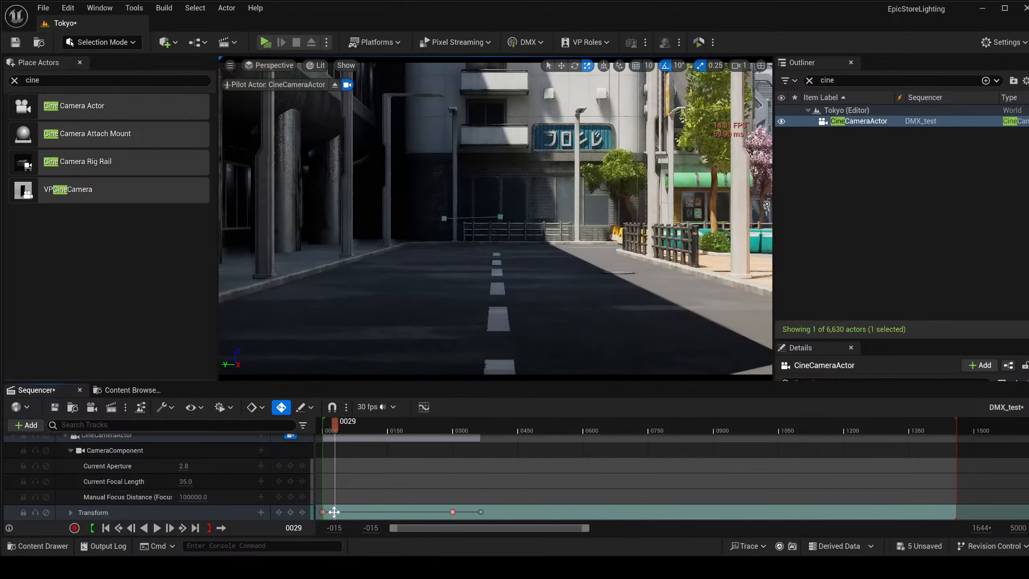
click(438, 430)
key(space)
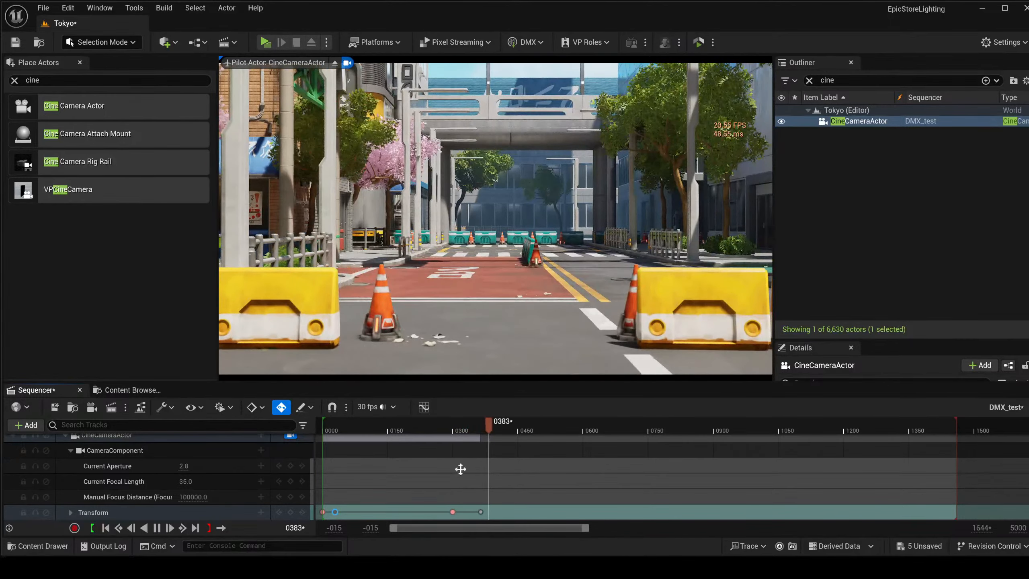
key(space)
Go to the camera's Transform keyframe at frame 300 and set the viewport's view mode to Unlit.
click(452, 512)
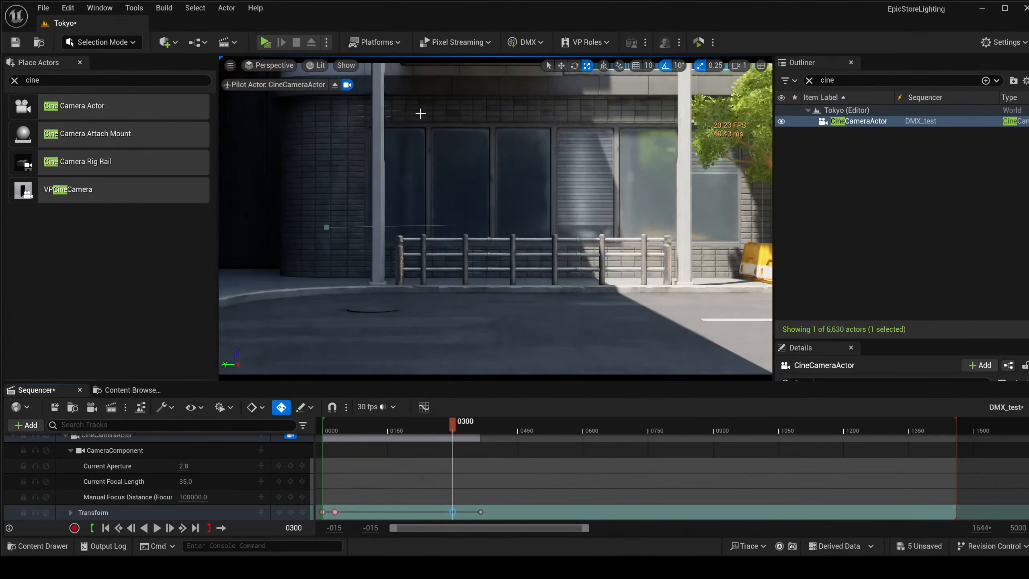
click(313, 69)
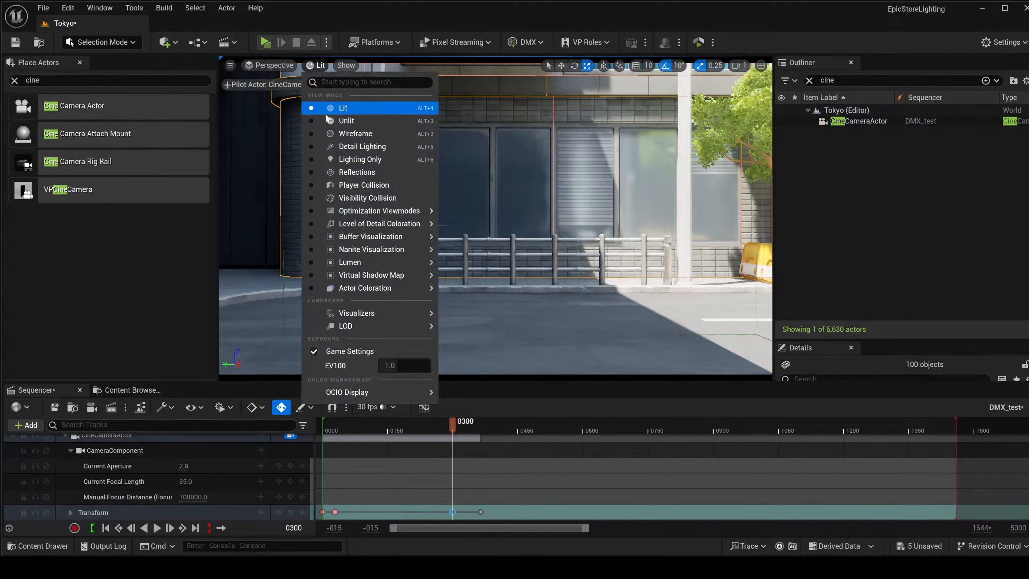
click(345, 120)
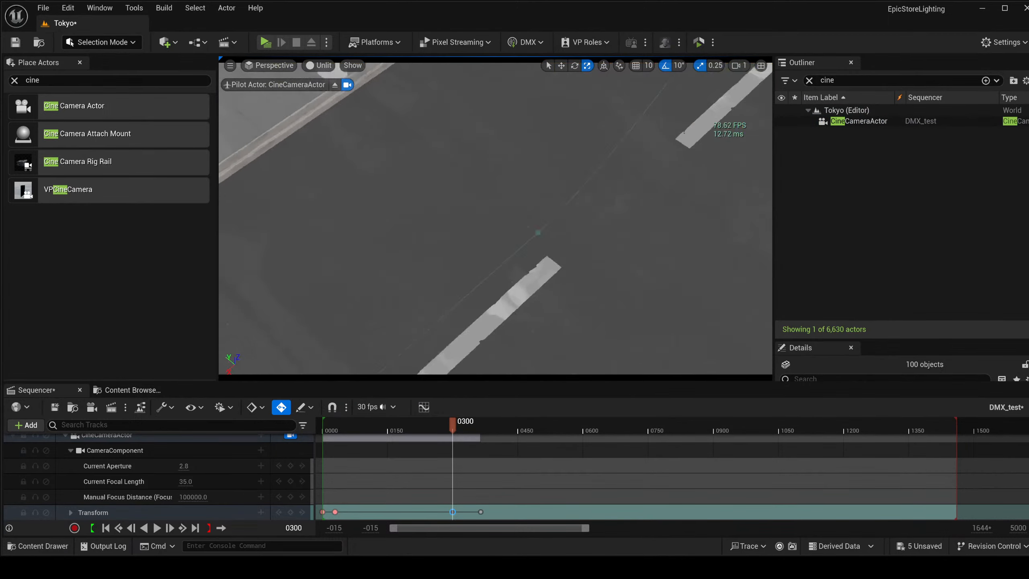
right_drag(495, 220, 332, 235)
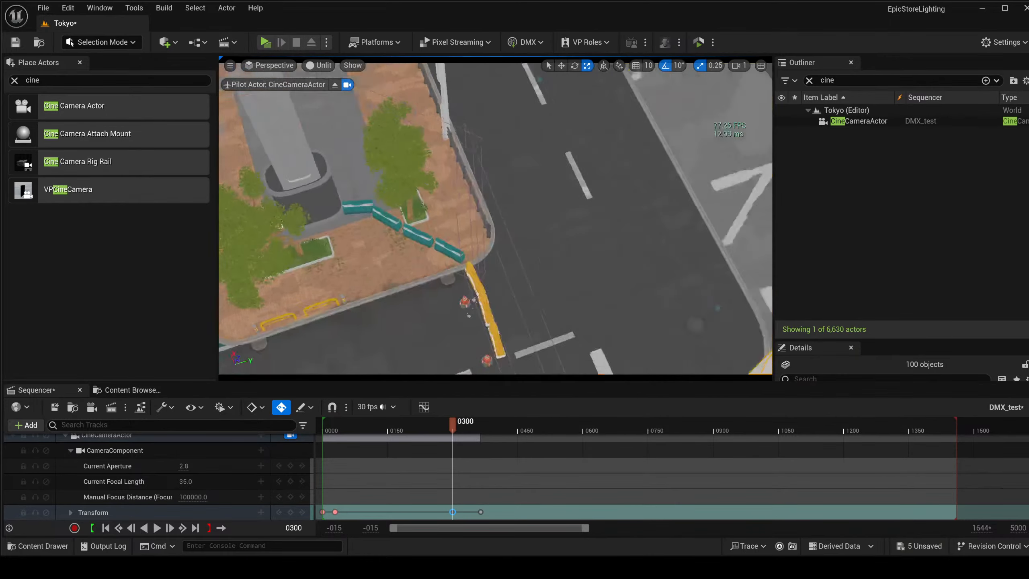
right_drag(421, 252, 528, 268)
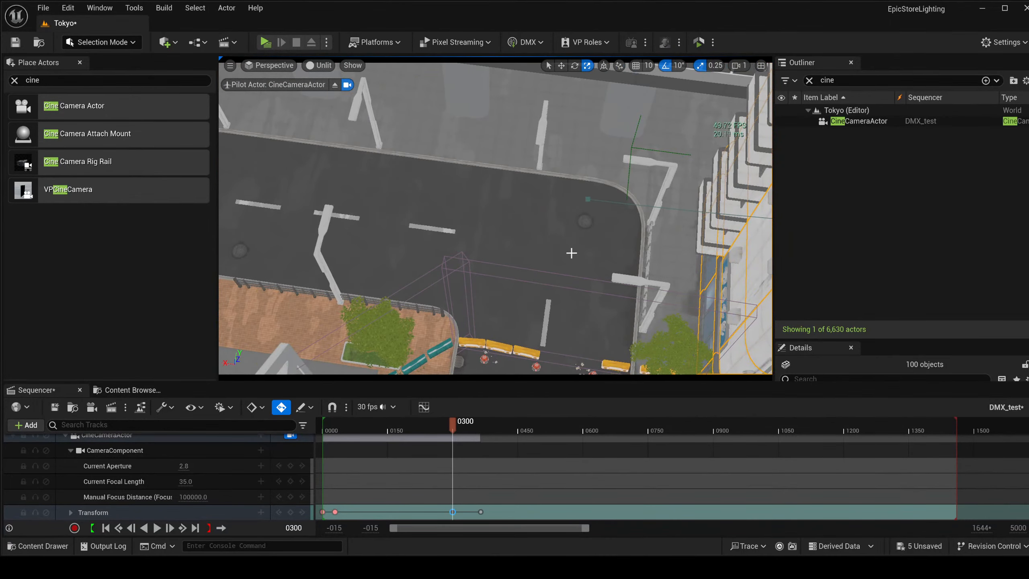
right_drag(551, 231, 630, 168)
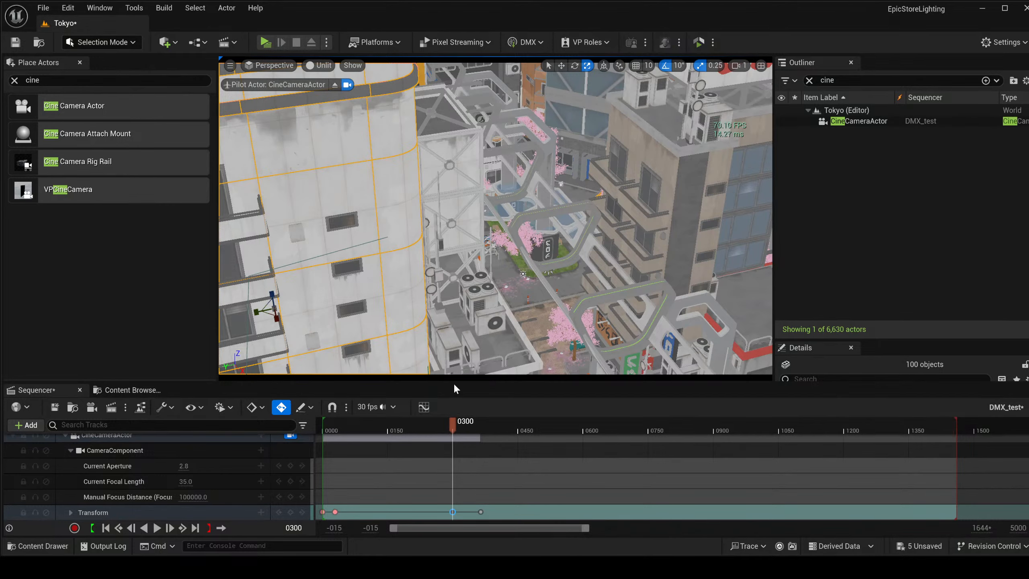
key(ctrl+z)
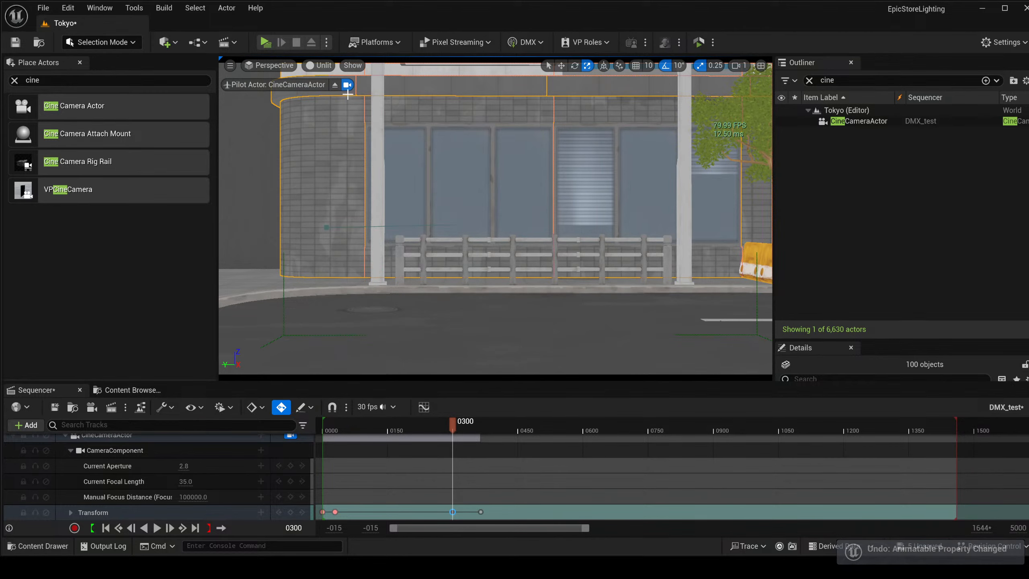
Stop piloting the cine camera and fly the free view up to look down on the street corner.
click(335, 86)
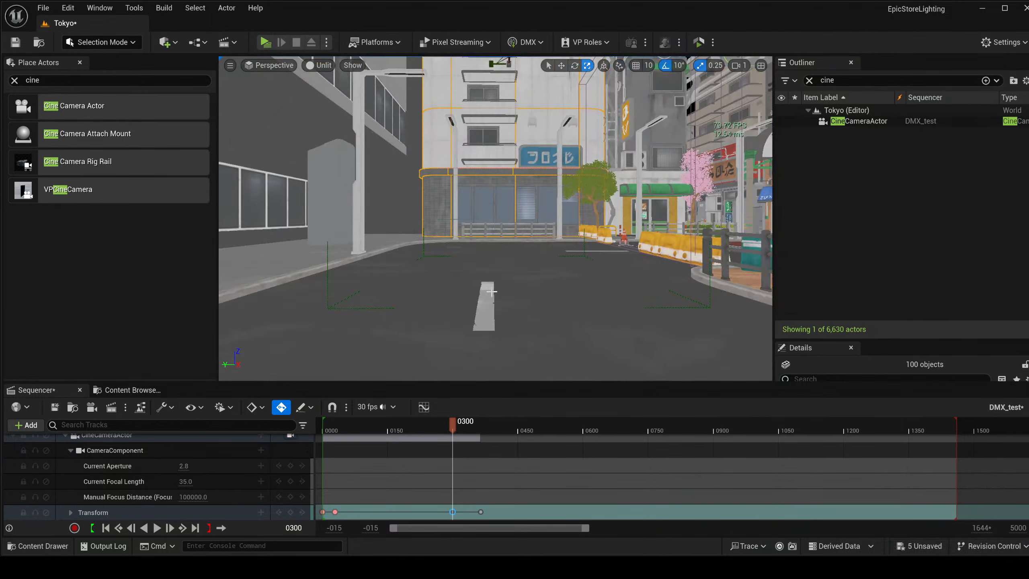
key(s)
right_drag(492, 291, 358, 298)
key(w)
Play and scrub the sequence around frames 219 to 372 to examine the camera's path from above.
drag(387, 431, 428, 430)
key(space)
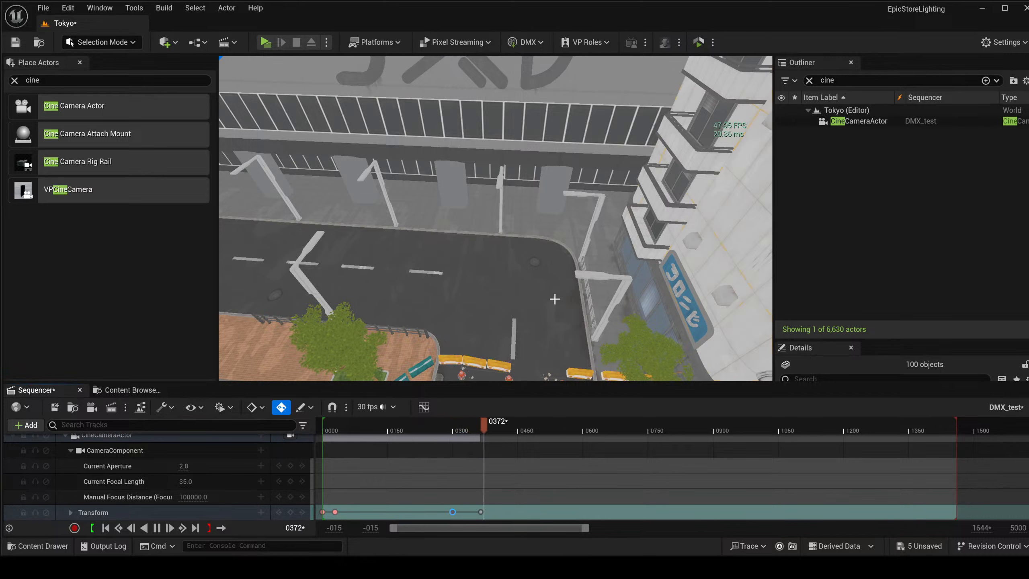
key(space)
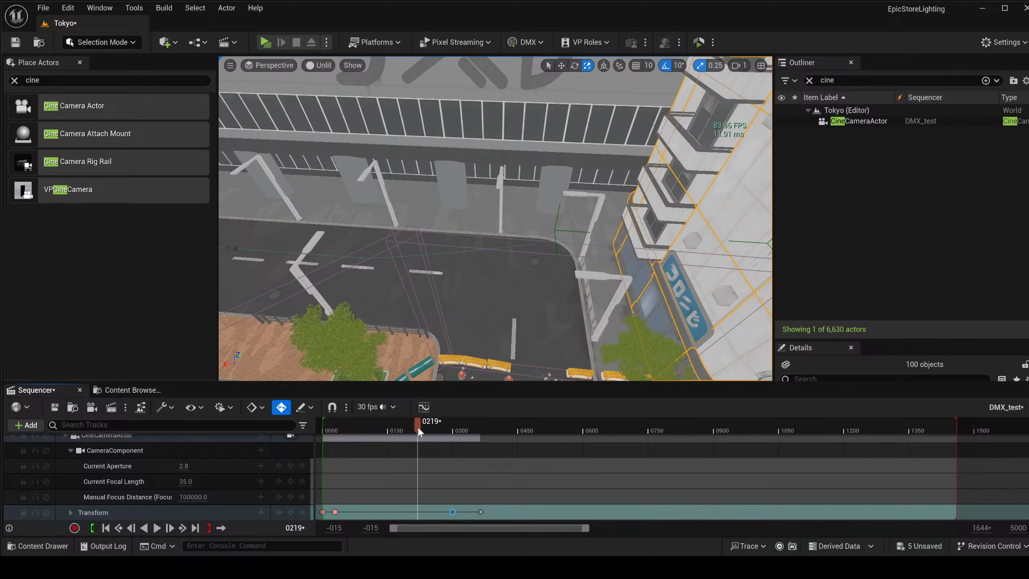
drag(416, 426, 455, 429)
Go to the cine camera's Transform keyframe at frame 364 and activate the Move tool.
click(480, 512)
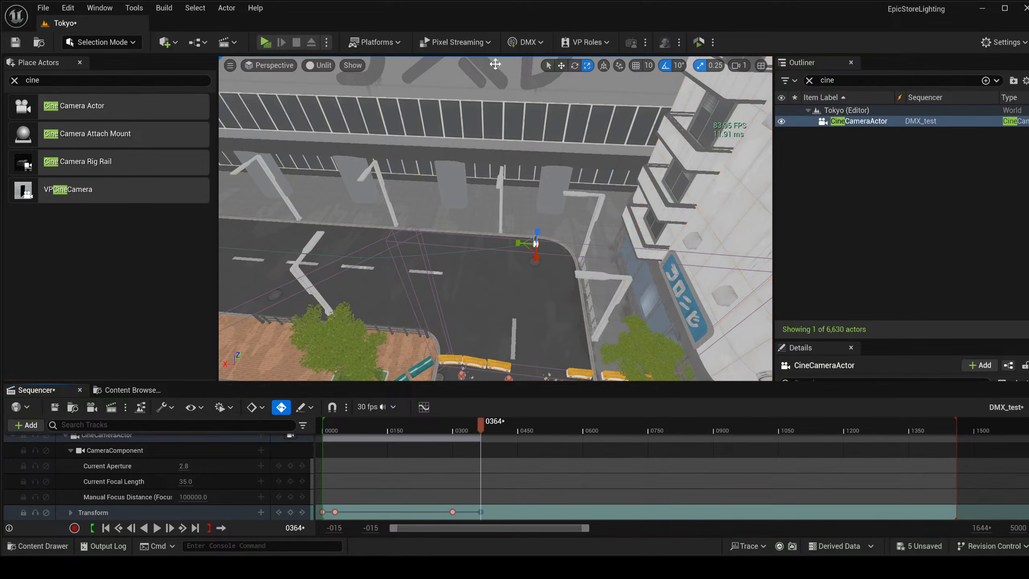
click(563, 66)
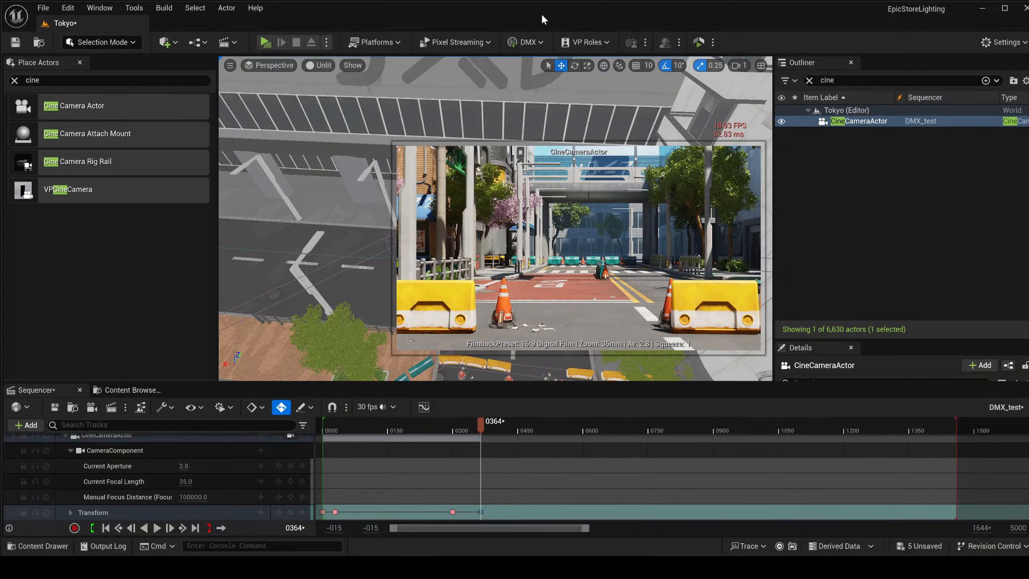
key(e)
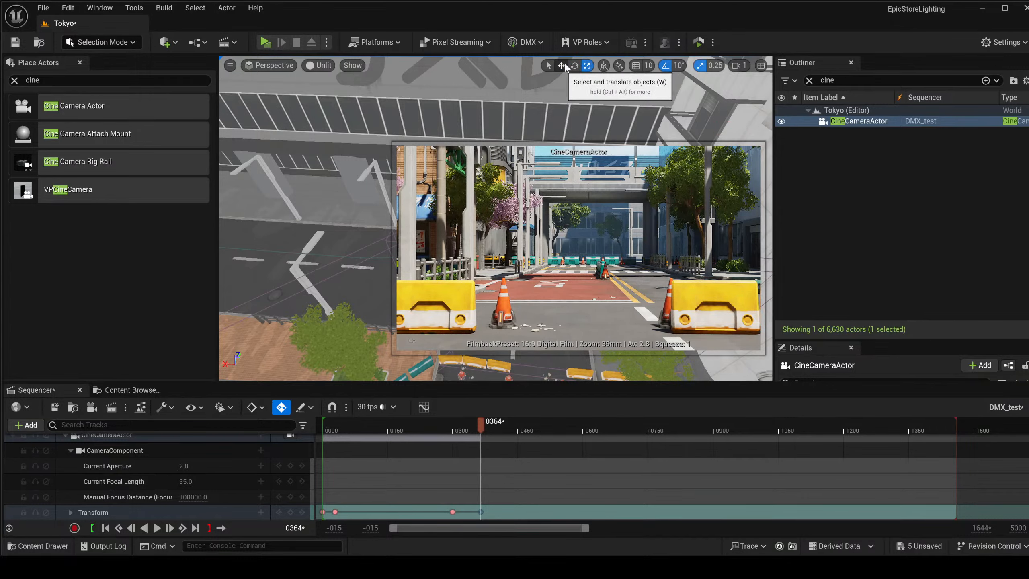
key(w)
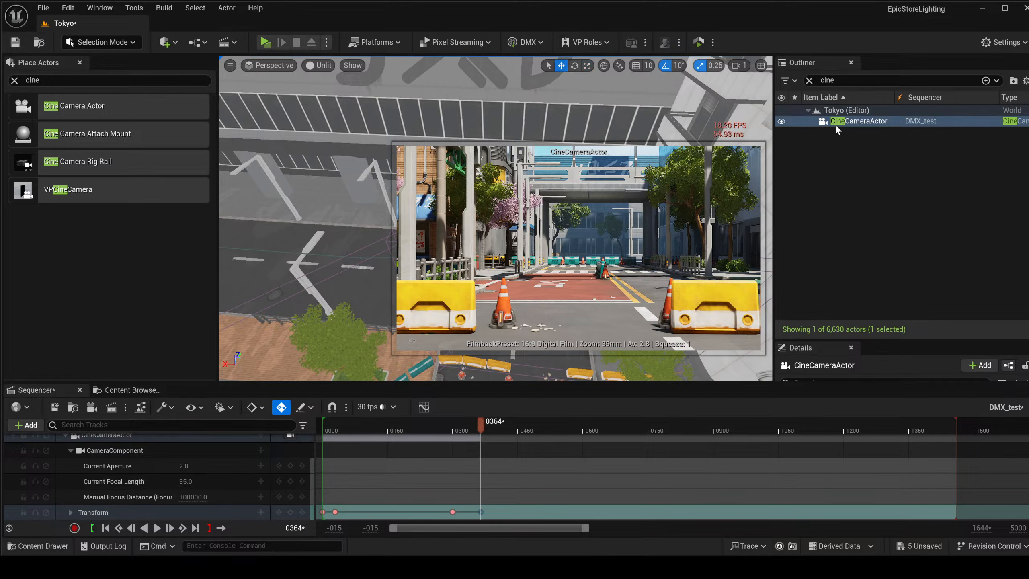
Deselect the cine camera and reselect it in the viewport from a different angle above the street corner.
click(840, 150)
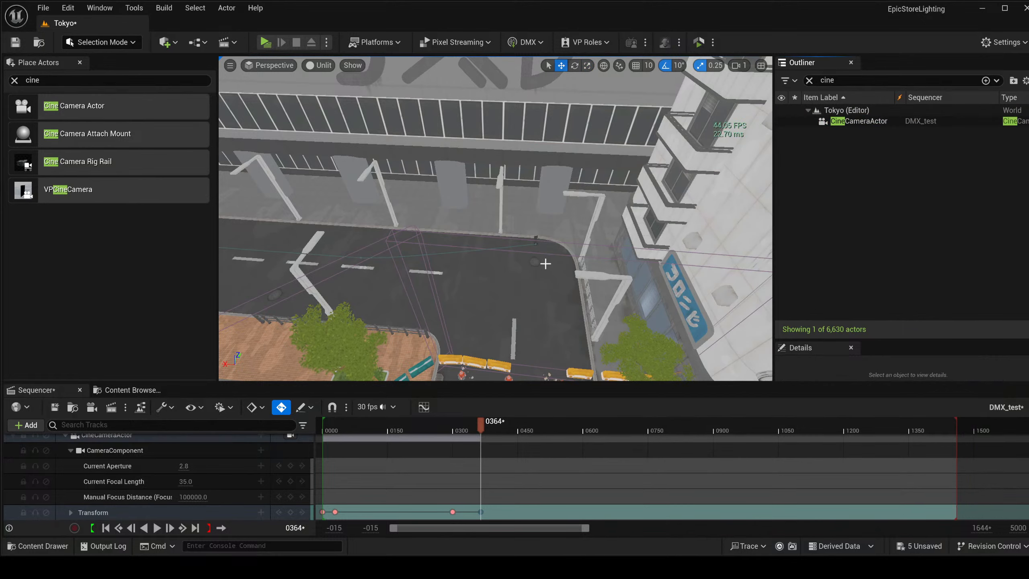
click(535, 240)
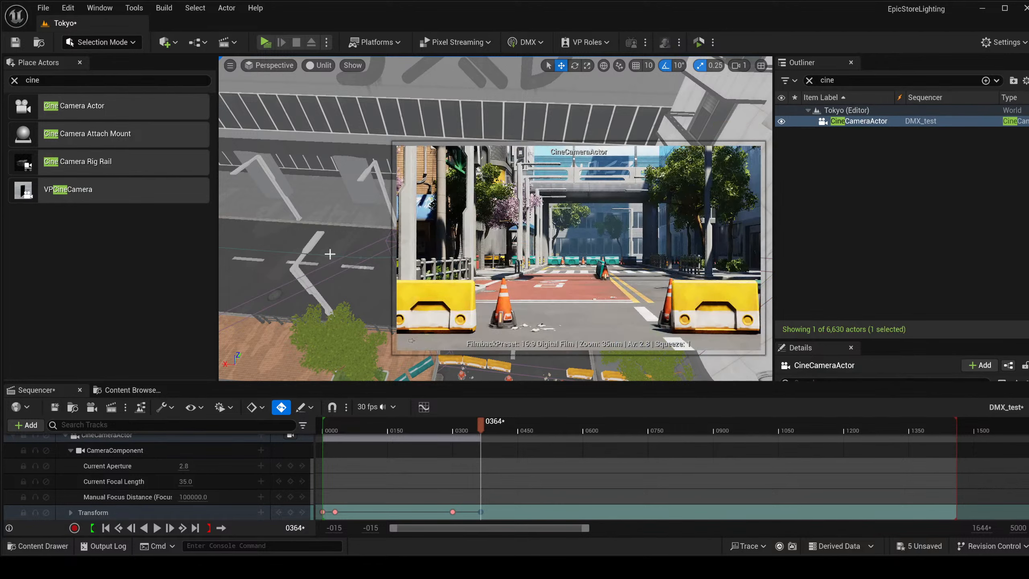
right_click(408, 190)
mouse_move(486, 259)
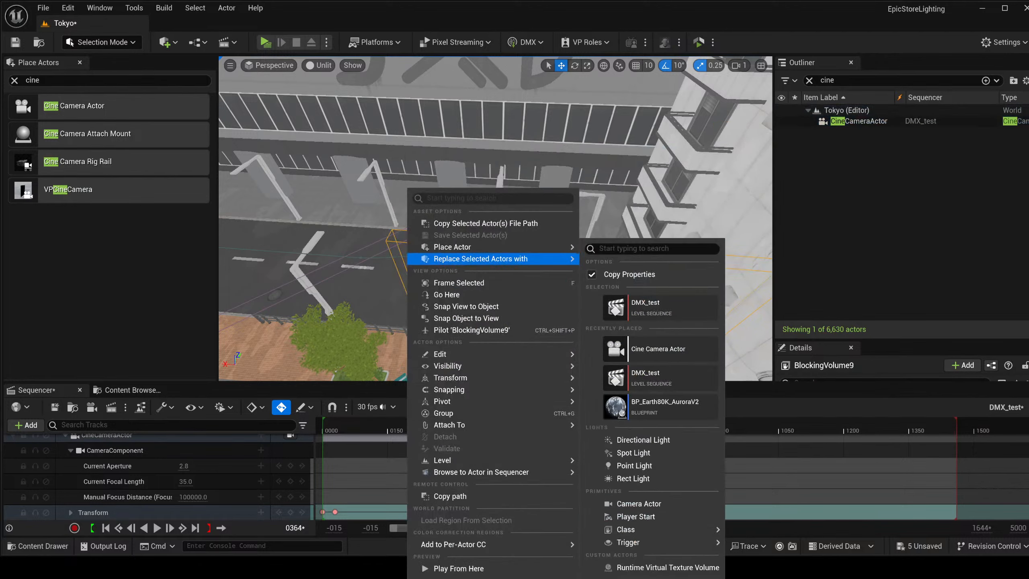
right_drag(583, 137, 697, 170)
click(467, 180)
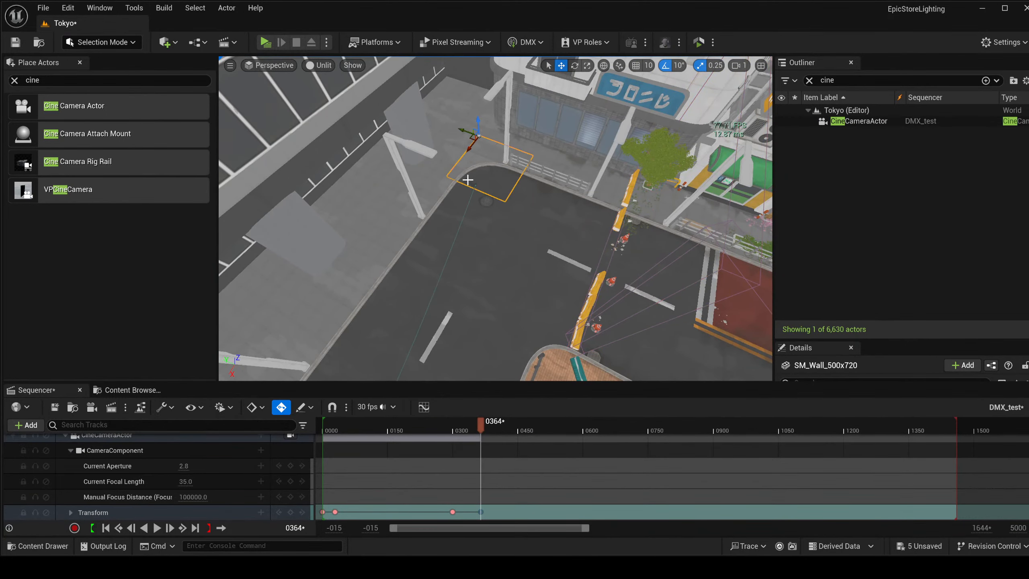
click(466, 185)
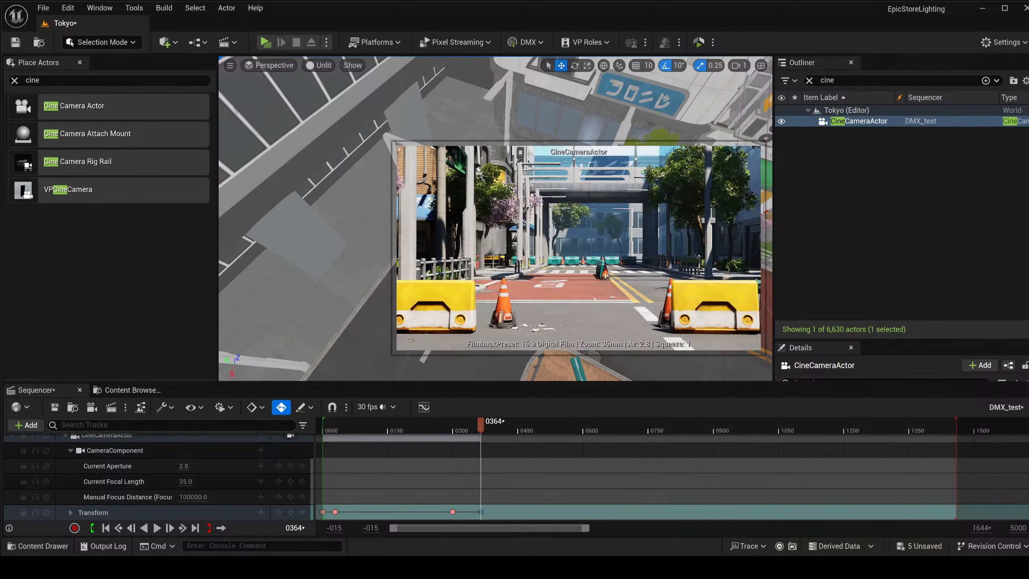
right_drag(480, 213, 499, 208)
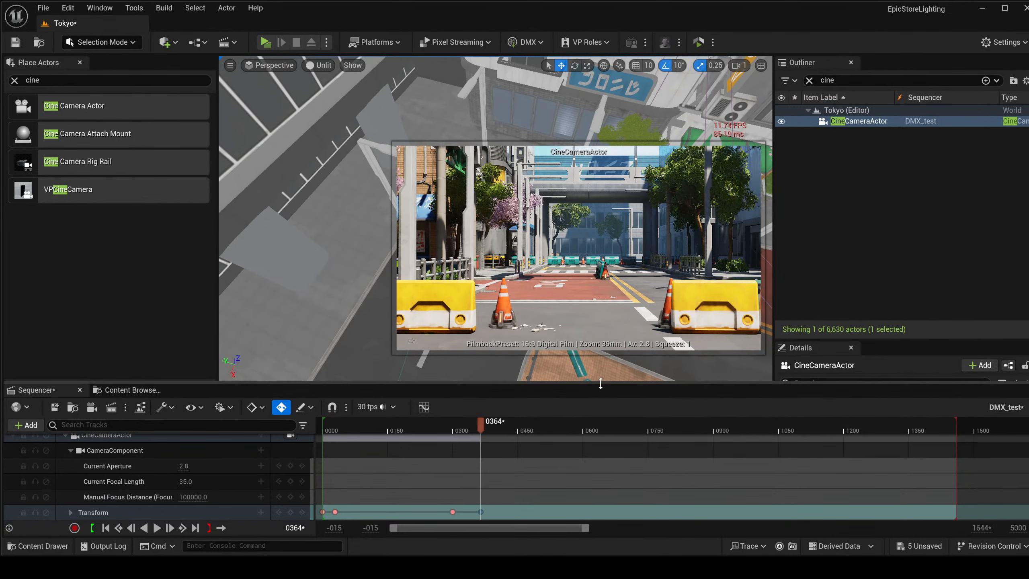
Enlarge the viewport and auto-key the cine camera at frame 364, moved forward until the yellow barriers leave its shot of the red lane.
drag(599, 451, 595, 478)
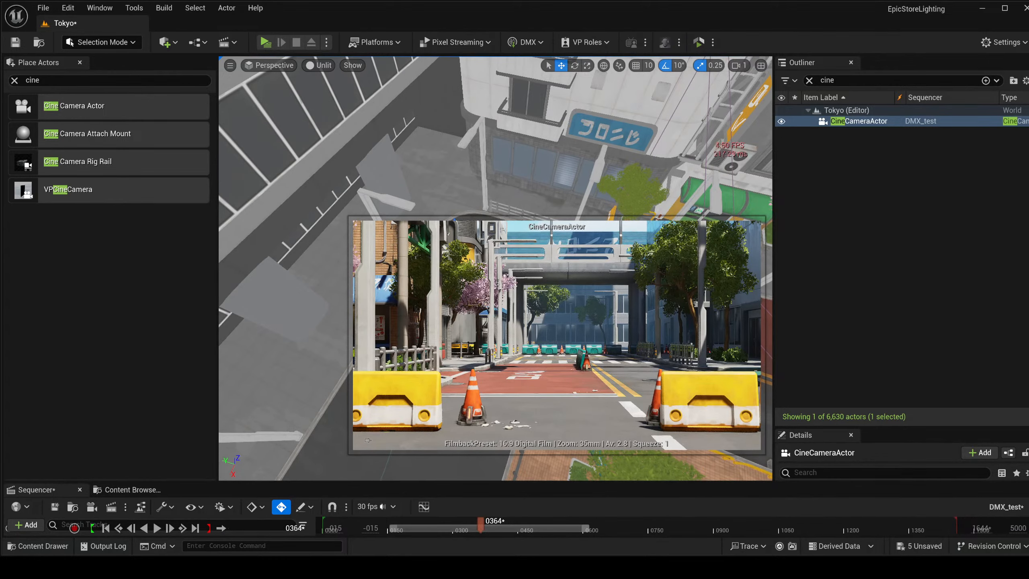
right_drag(503, 154, 829, 202)
right_drag(368, 159, 281, 161)
drag(327, 183, 458, 165)
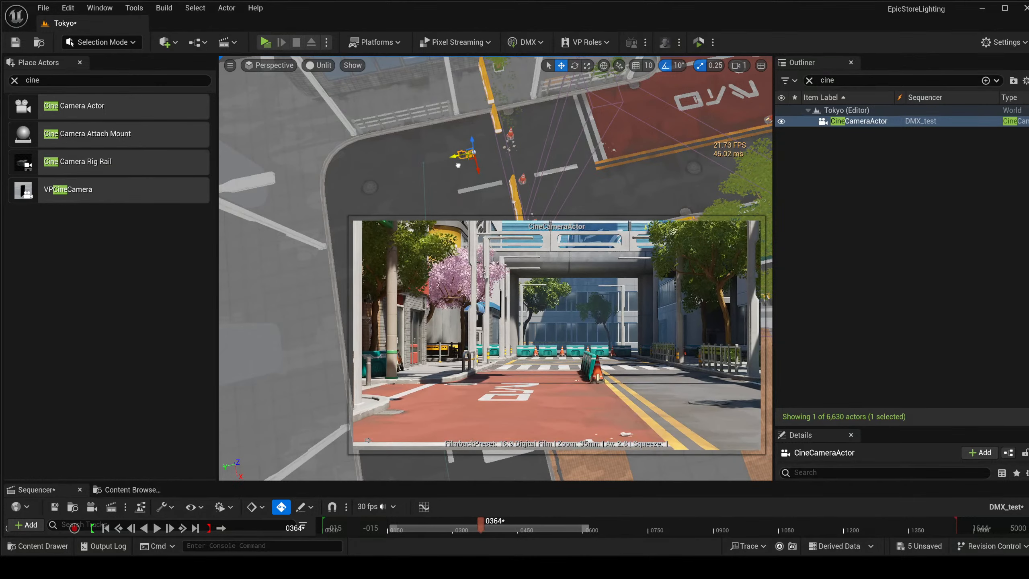
right_drag(417, 176, 306, 172)
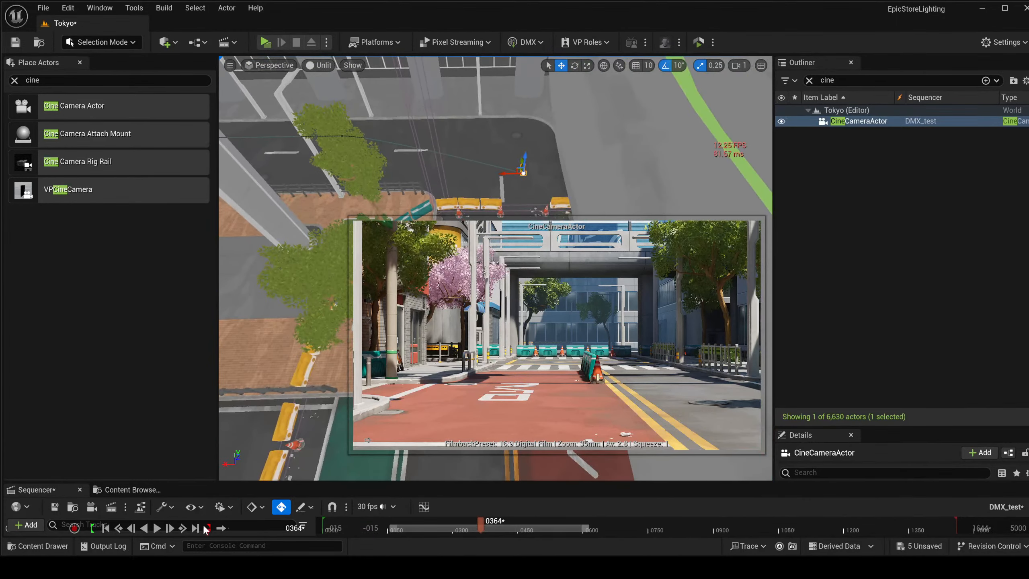
Enlarge the Sequencer timeline again and play from about frame 262 to frame 369 to review the new camera move.
drag(221, 483, 255, 373)
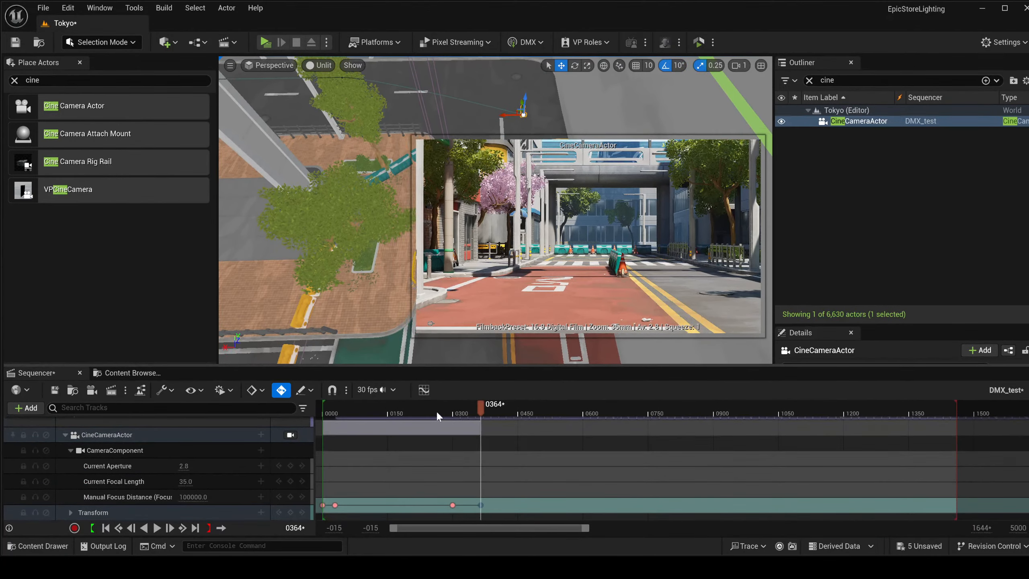
click(436, 410)
key(space)
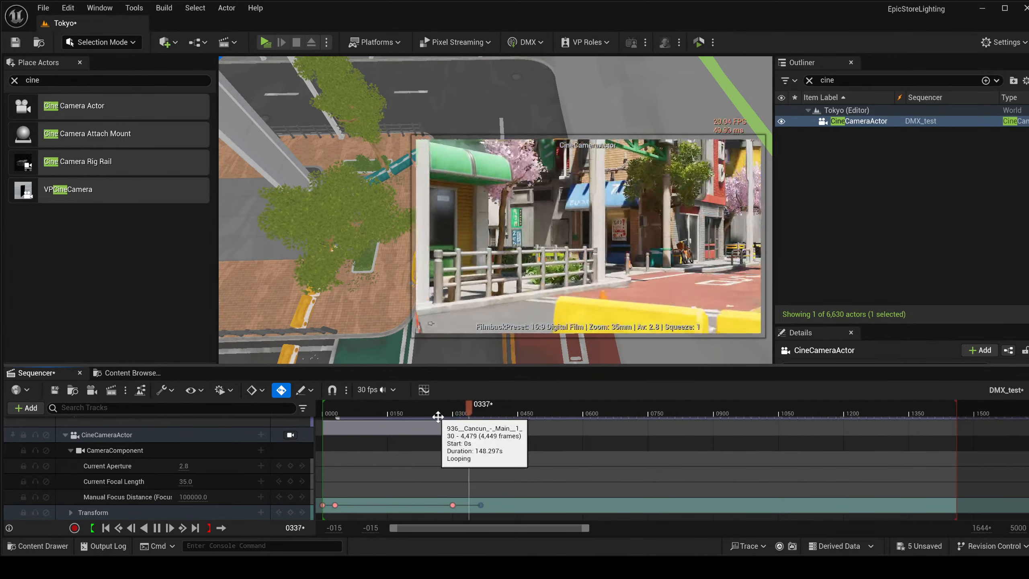
key(space)
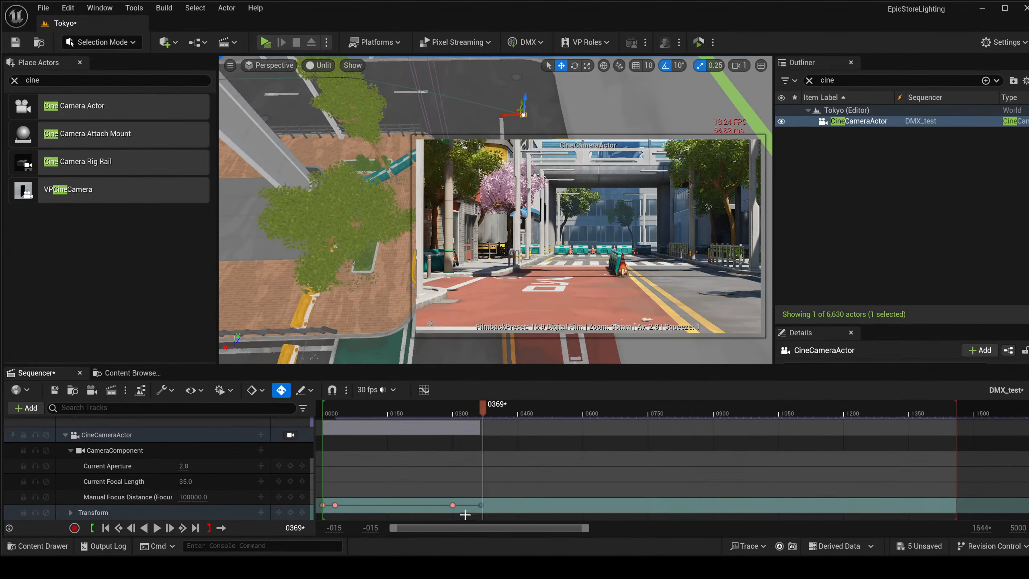
Move the camera's Transform keyframe from frame 300 to frame 325 and auto-key the camera closer to the fence there.
click(452, 504)
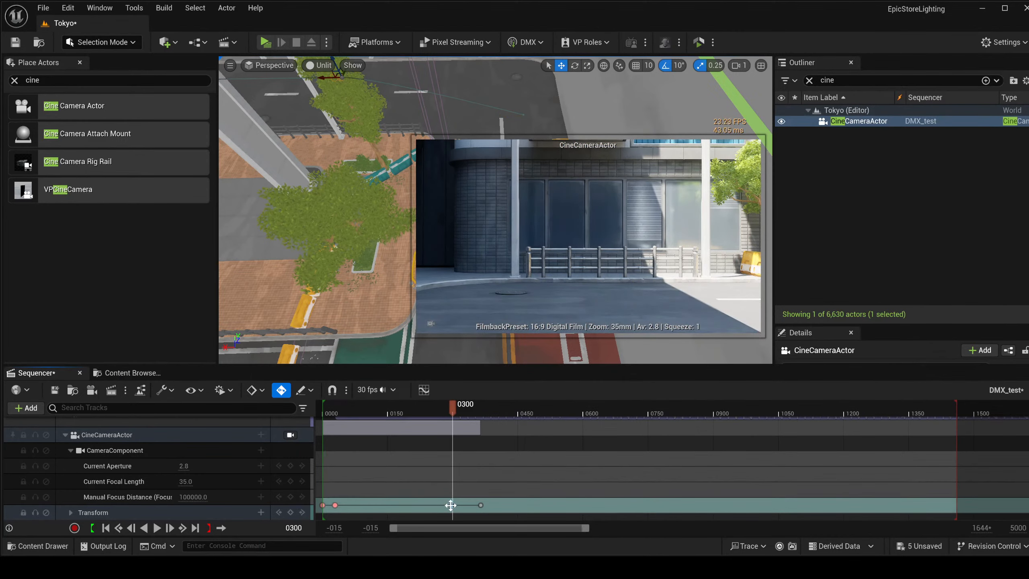
drag(458, 504, 462, 504)
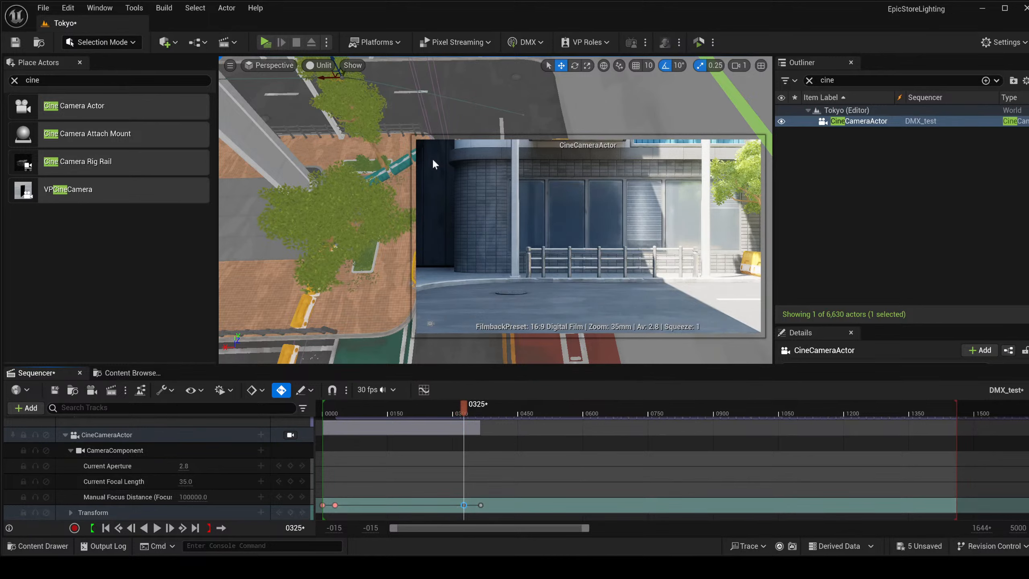
right_drag(356, 170, 352, 153)
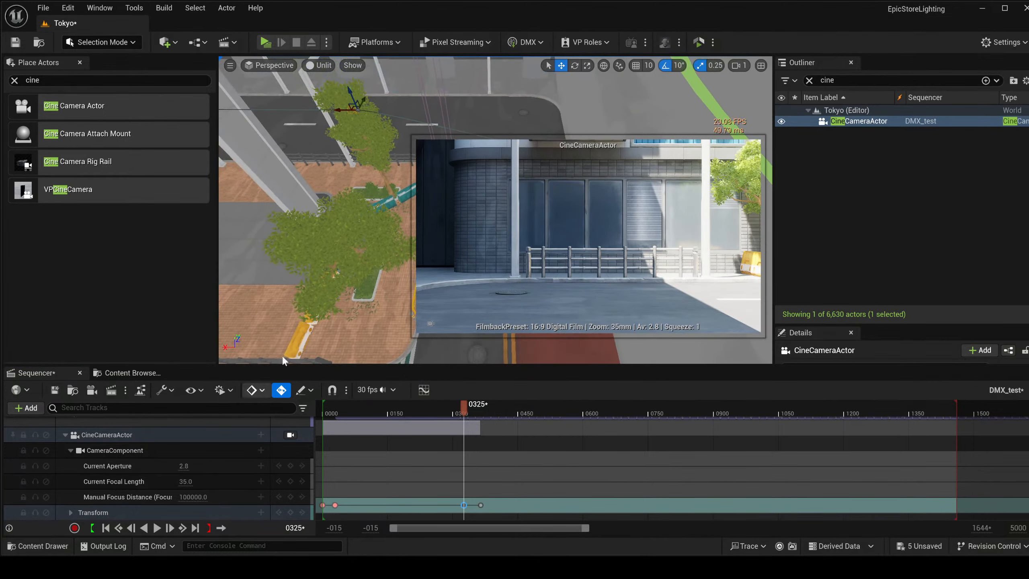
drag(339, 109, 464, 110)
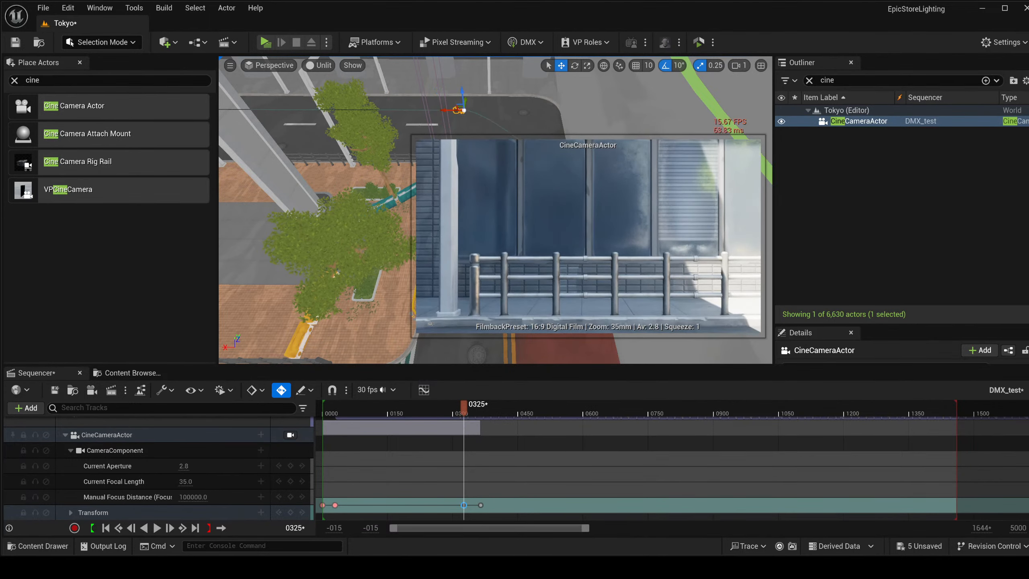
Auto-key the cine camera at frame 1042, moved forward from its frame 364 position along the red lane towards the teal barriers.
right_drag(389, 166, 484, 167)
click(483, 504)
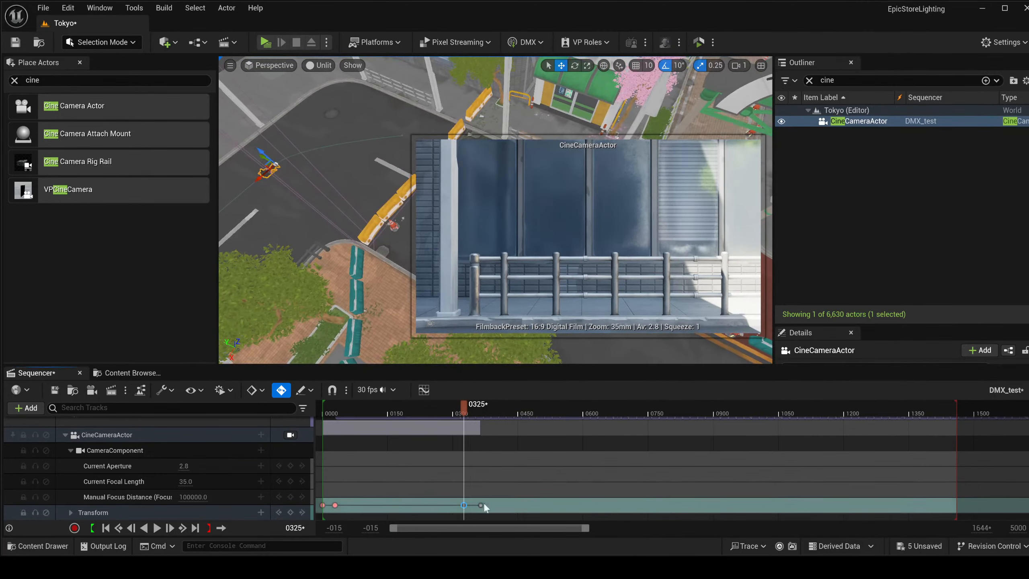
click(478, 502)
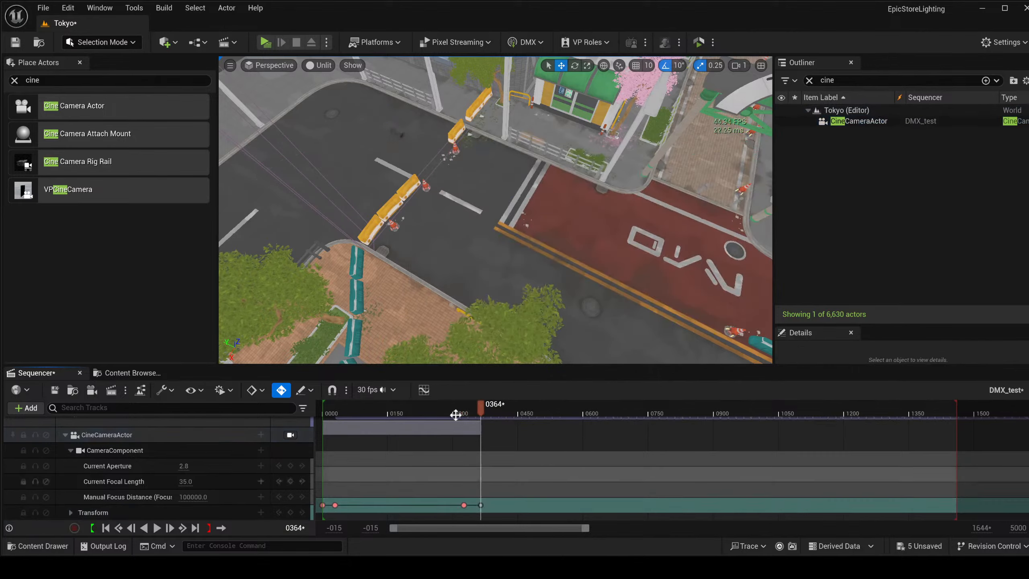
click(479, 504)
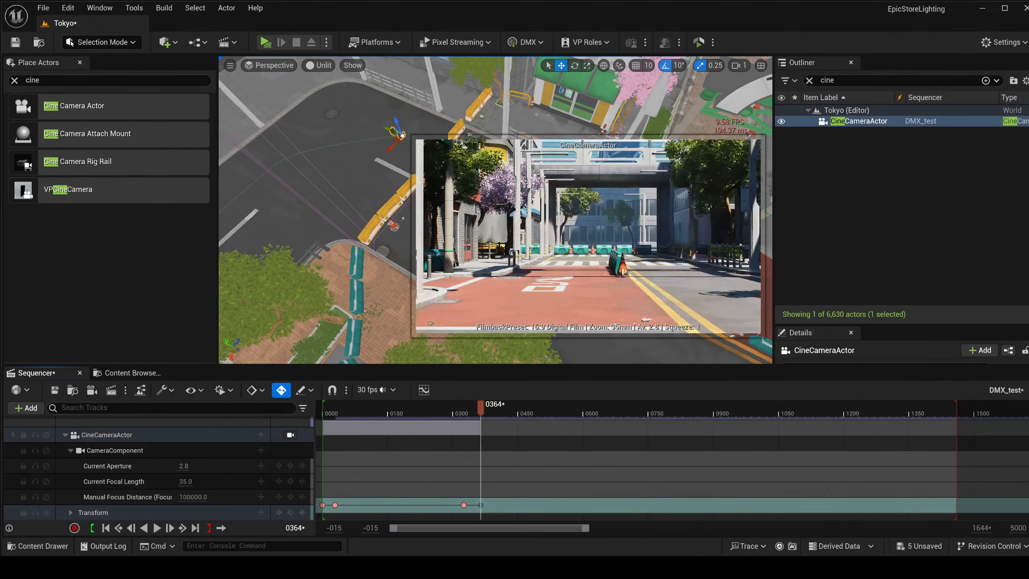
right_drag(350, 266, 526, 399)
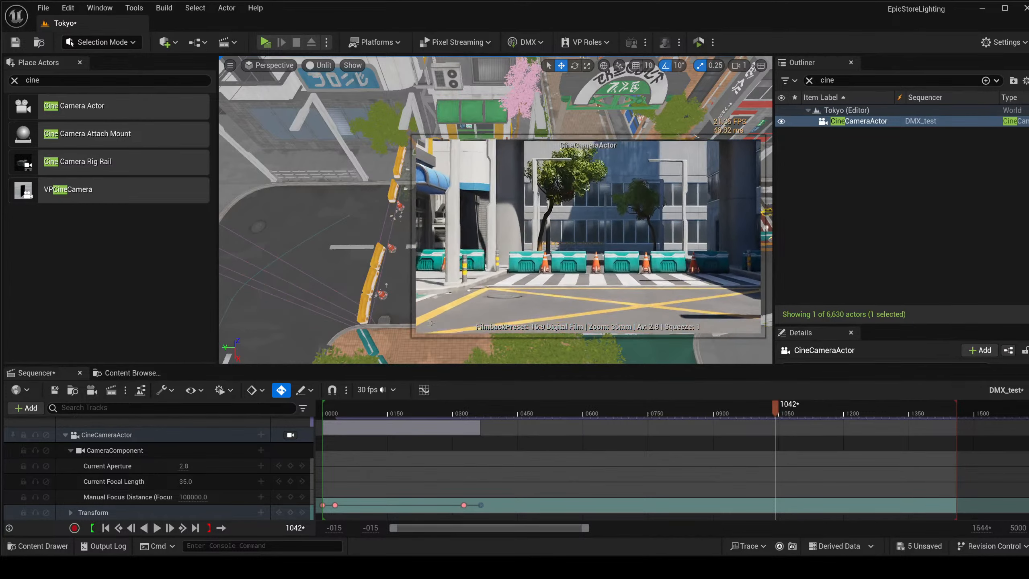
drag(818, 227, 818, 227)
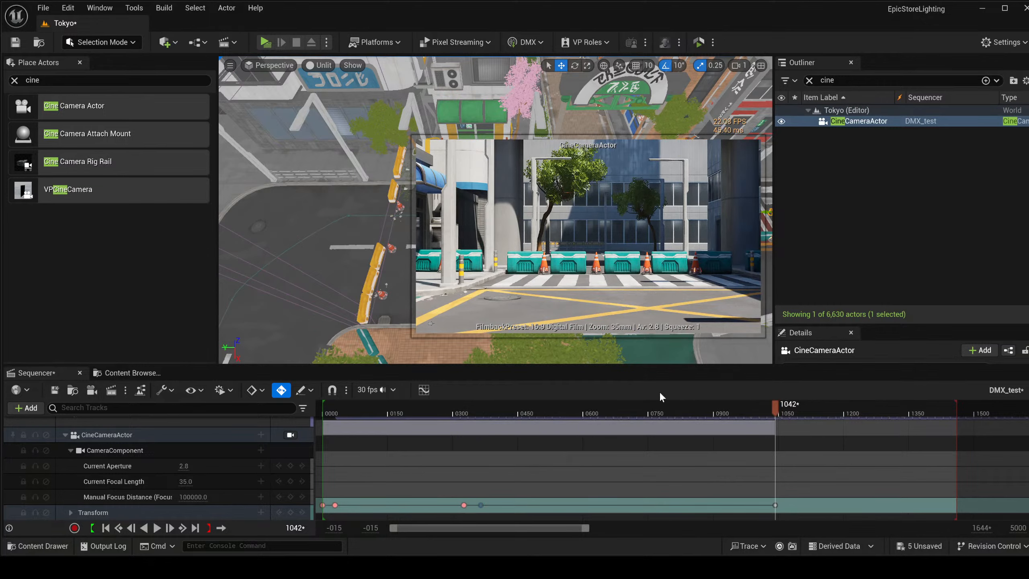
Reselect the cine camera beside the zebra crossing and widen the viewport by collapsing the actor placement area.
right_drag(344, 221, 343, 220)
scroll(343, 221, up, 1)
click(869, 150)
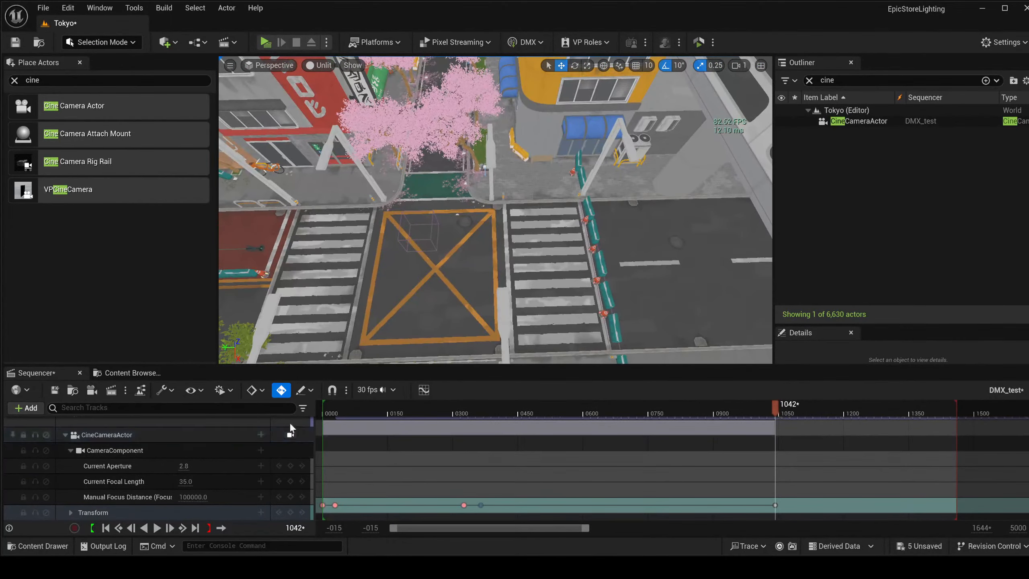
right_drag(337, 296, 320, 289)
click(290, 230)
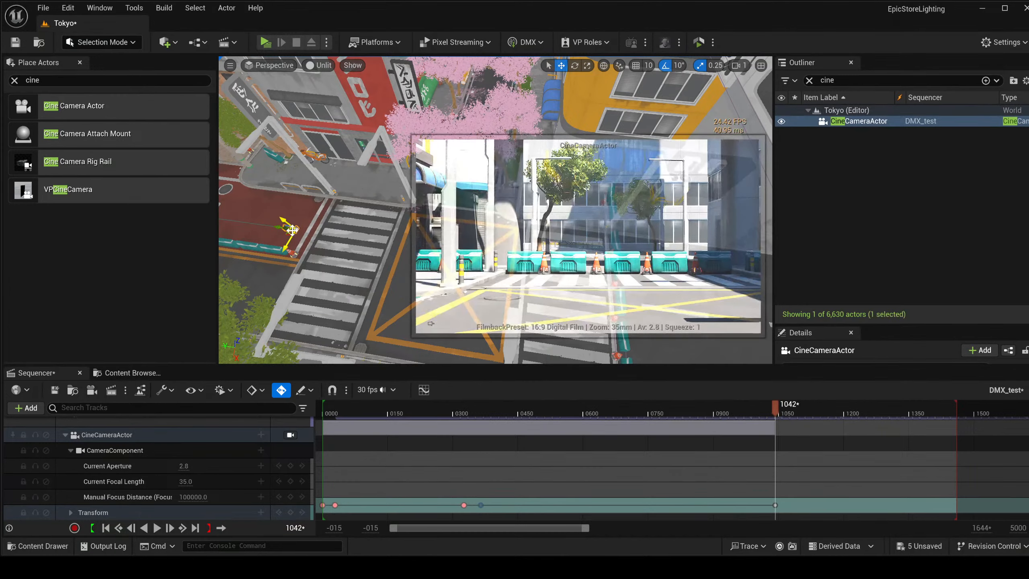
right_drag(341, 210, 280, 290)
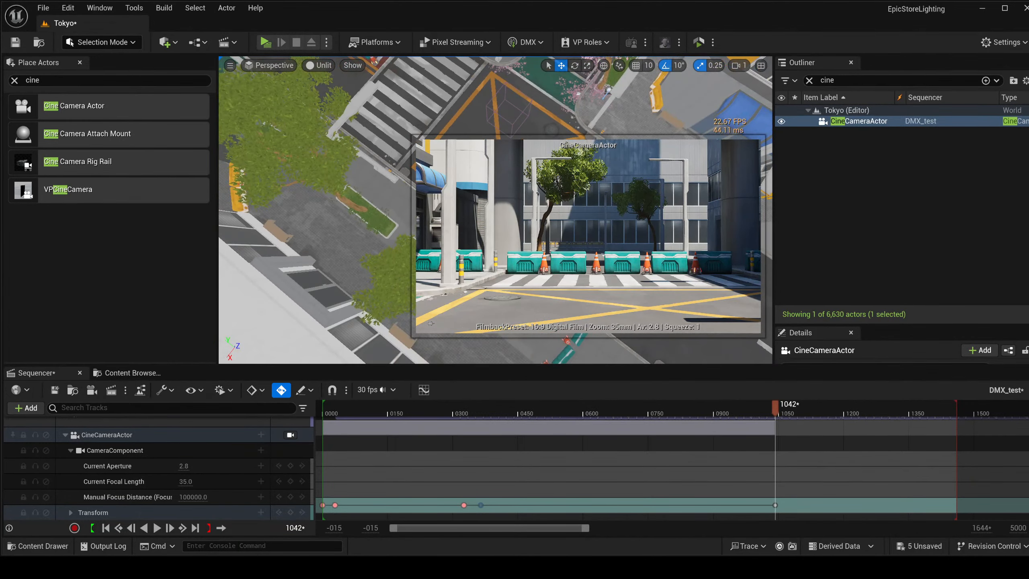
right_drag(219, 193, 222, 179)
drag(216, 176, 13, 170)
right_drag(242, 183, 298, 159)
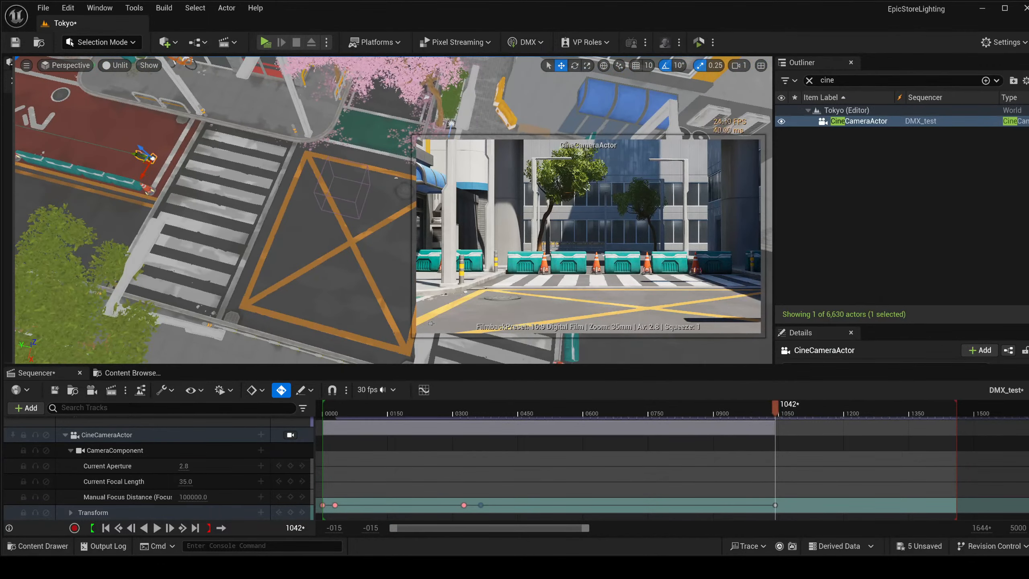
Scrub from frame 364 through about frames 601, 755 and 890 to review the camera's forward move down the red lane.
click(478, 504)
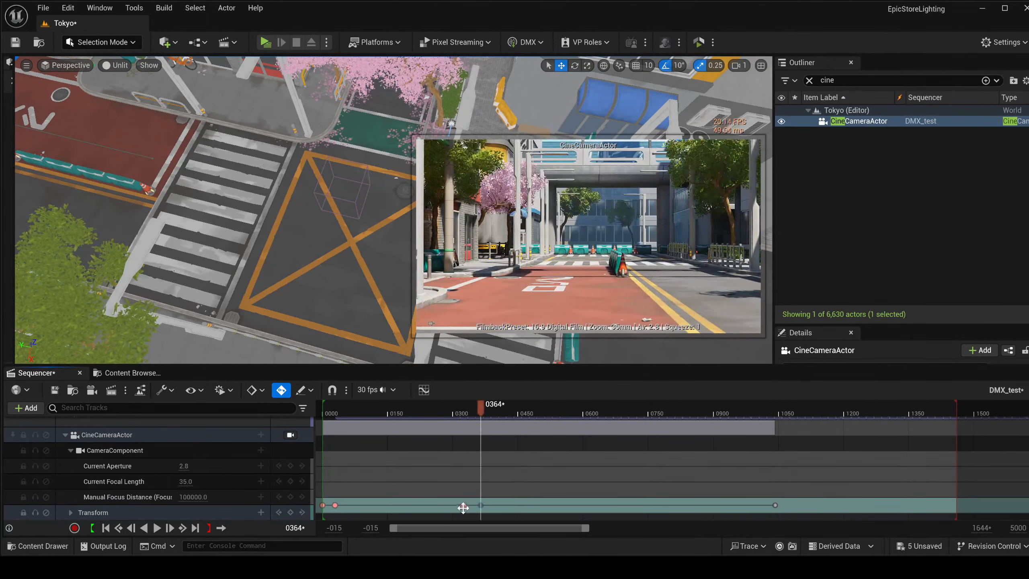
right_drag(290, 208, 342, 316)
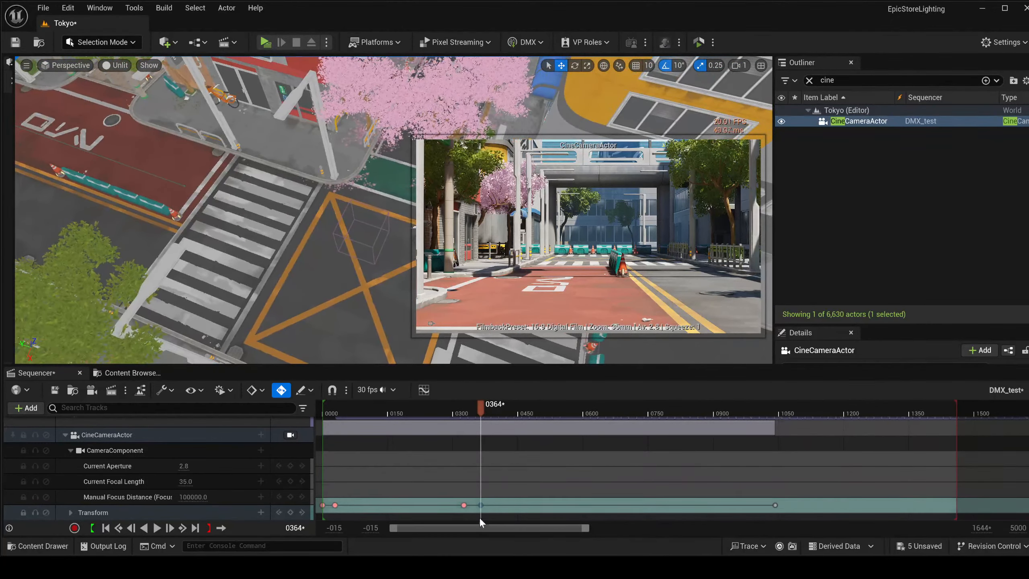
right_drag(258, 261, 231, 255)
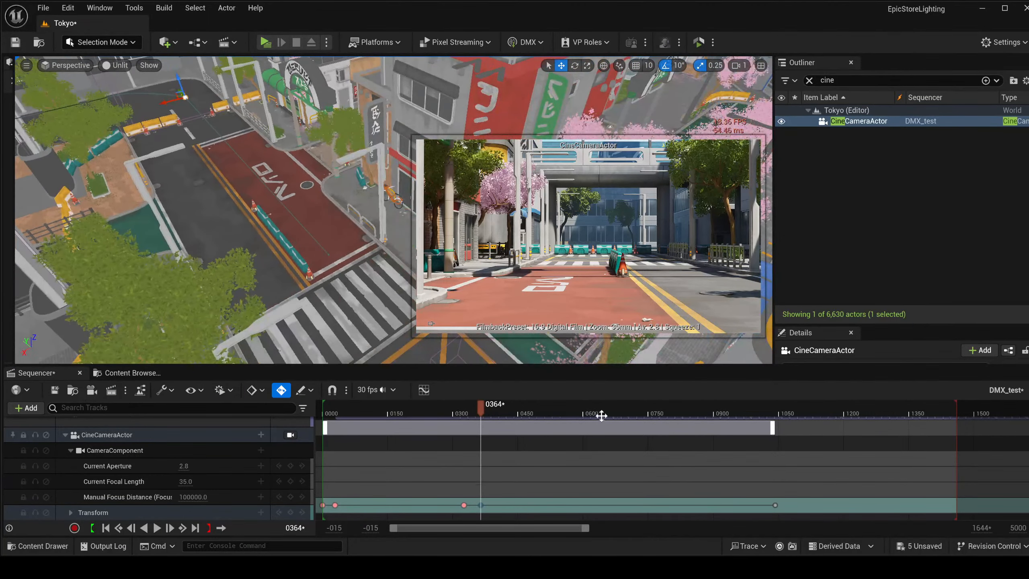
click(583, 412)
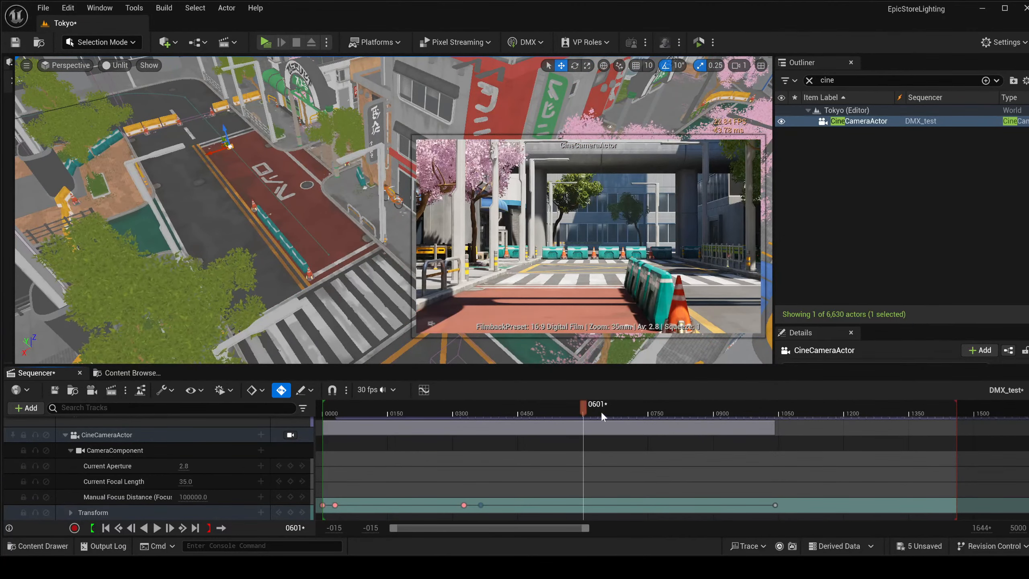
click(613, 411)
click(648, 412)
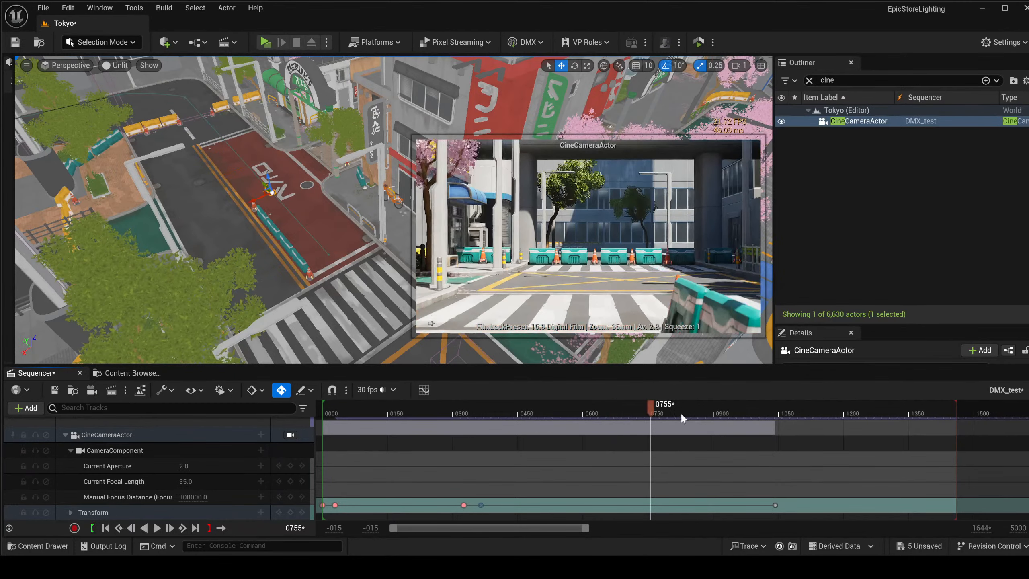
click(688, 412)
click(709, 414)
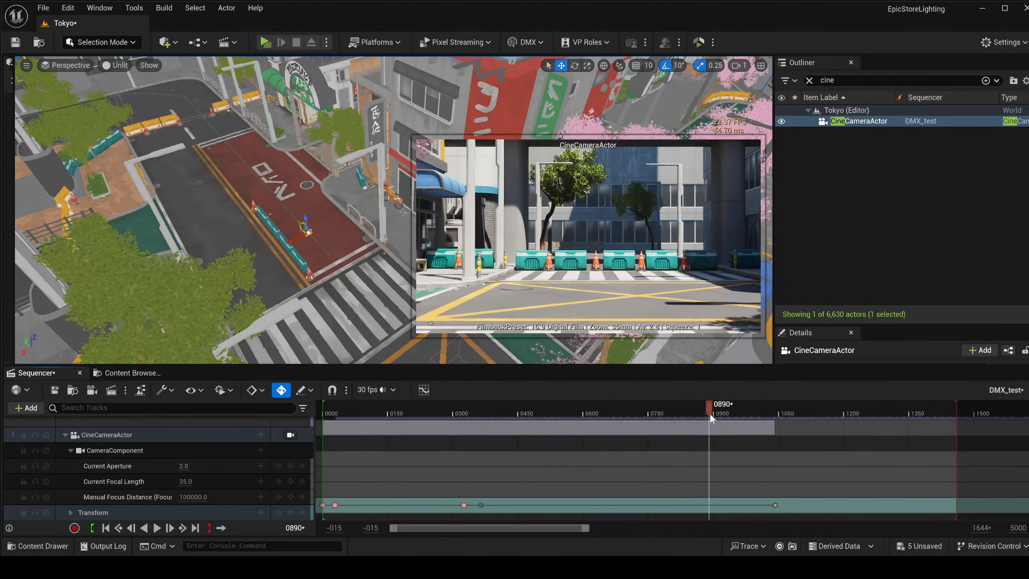
Move the cine camera further forward onto the zebra crossing at its frame 1042 keyframe.
click(775, 505)
right_drag(405, 280, 482, 281)
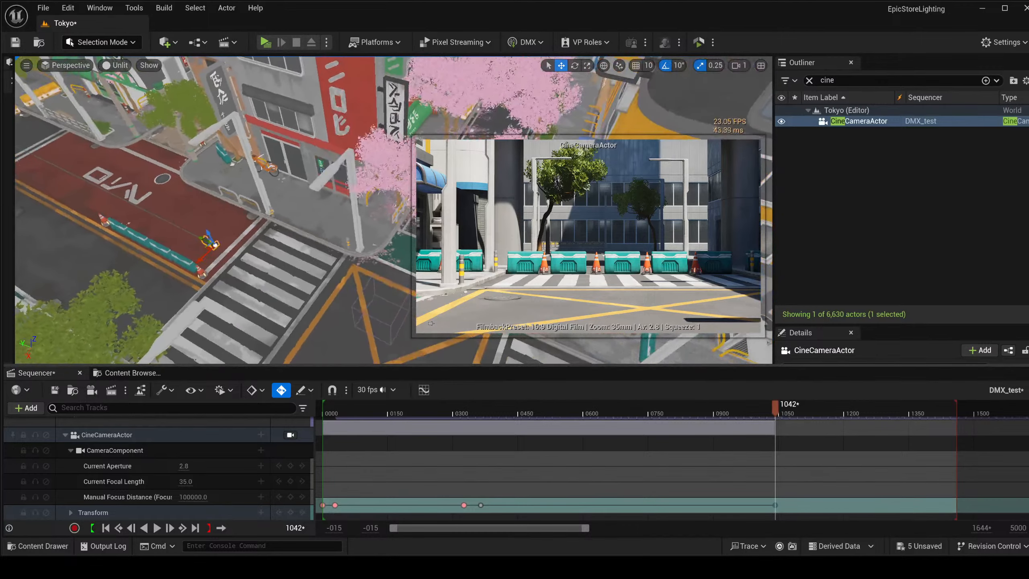
drag(201, 241, 297, 284)
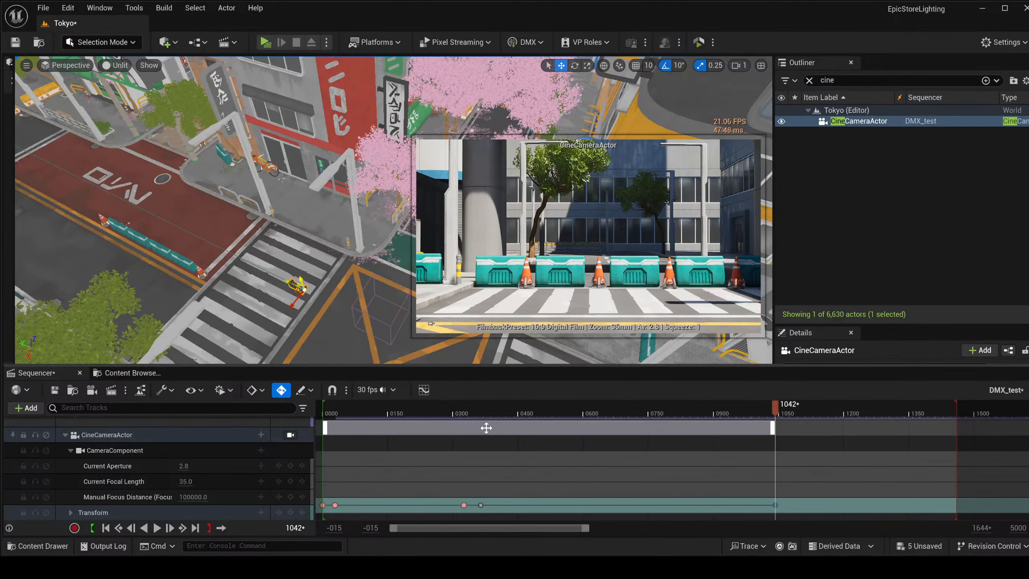
Preview the move from frame 364 and shift the camera's last Transform keyframe from frame 1042 to frame 883.
click(480, 505)
key(space)
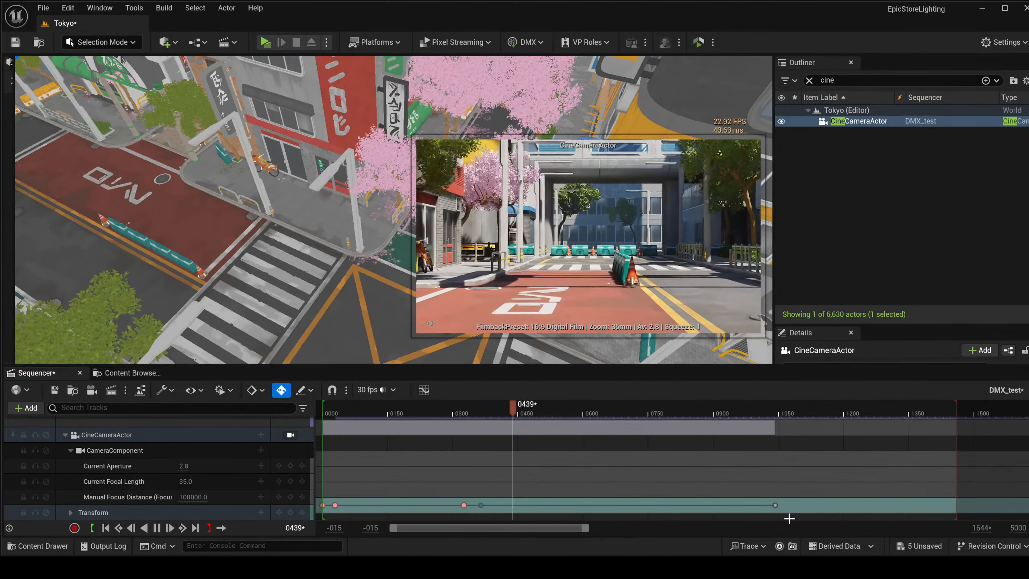
key(space)
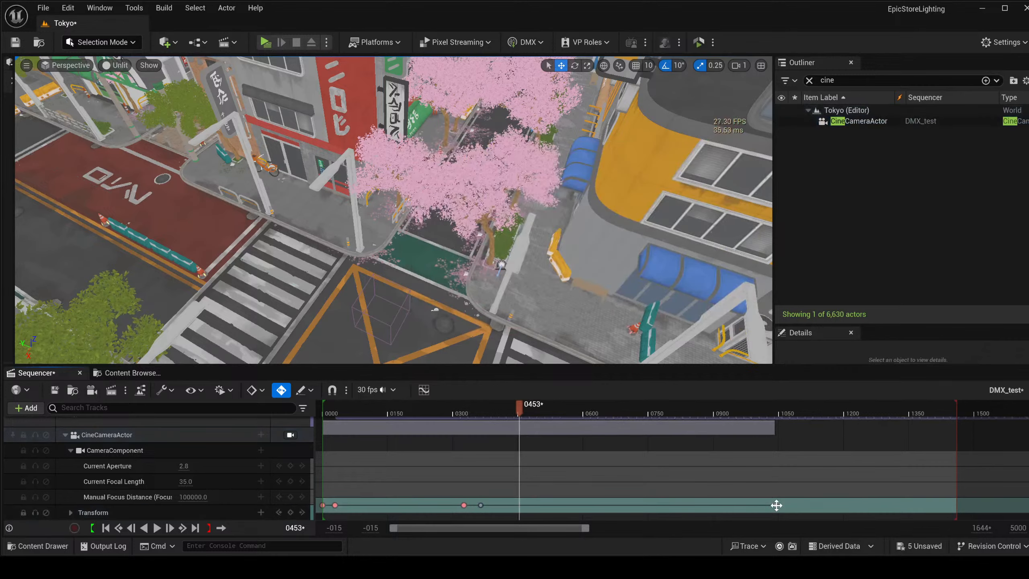
drag(776, 505, 708, 508)
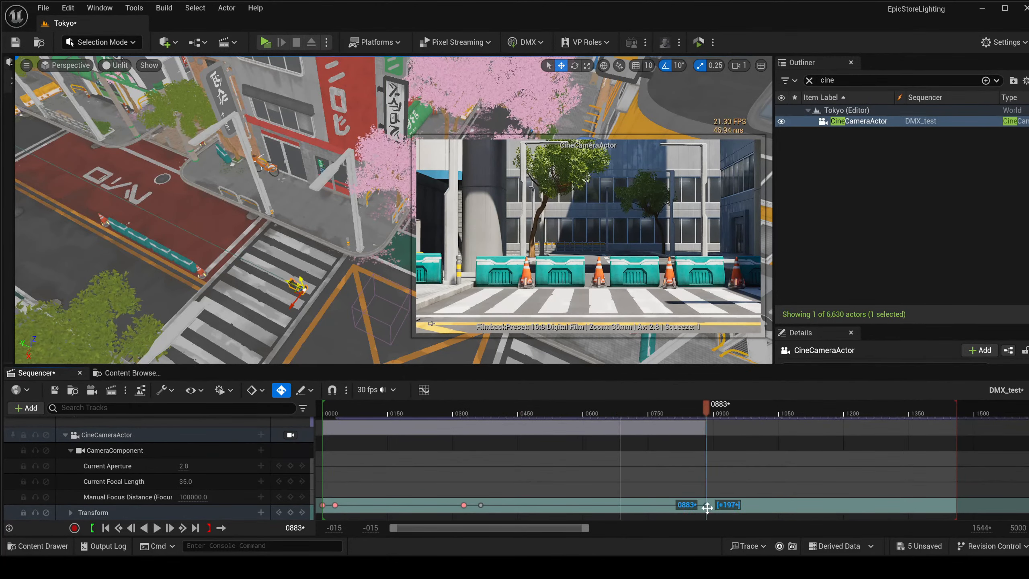
Replay from frame 364 and shift the camera's last Transform keyframe earlier to about frame 823.
click(482, 504)
key(space)
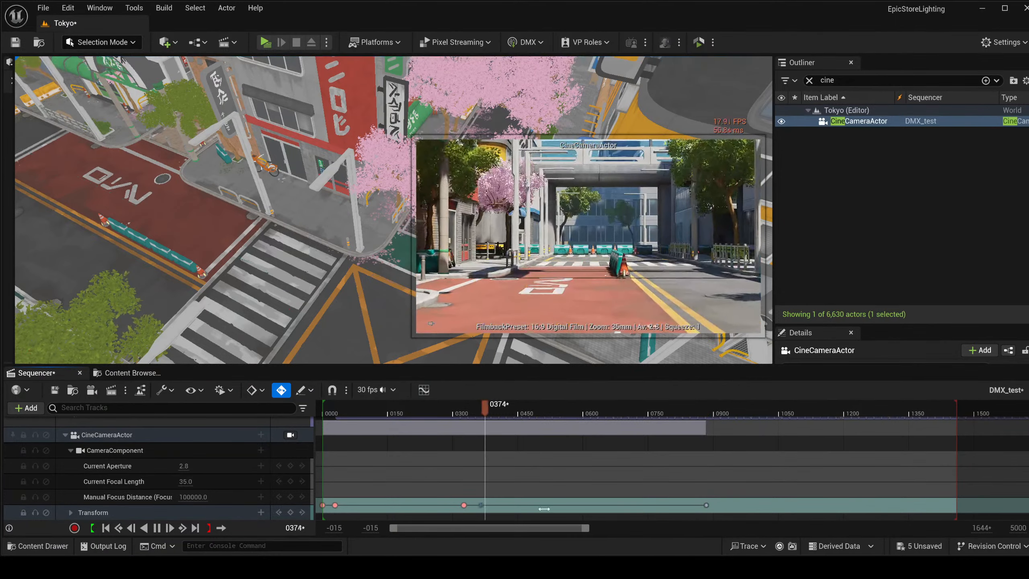
key(space)
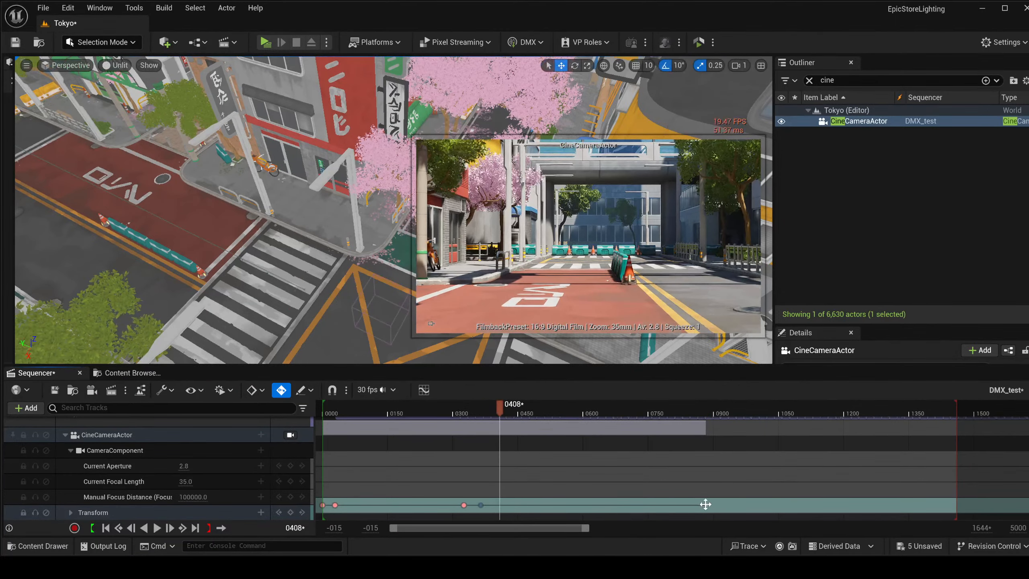
drag(705, 504, 688, 504)
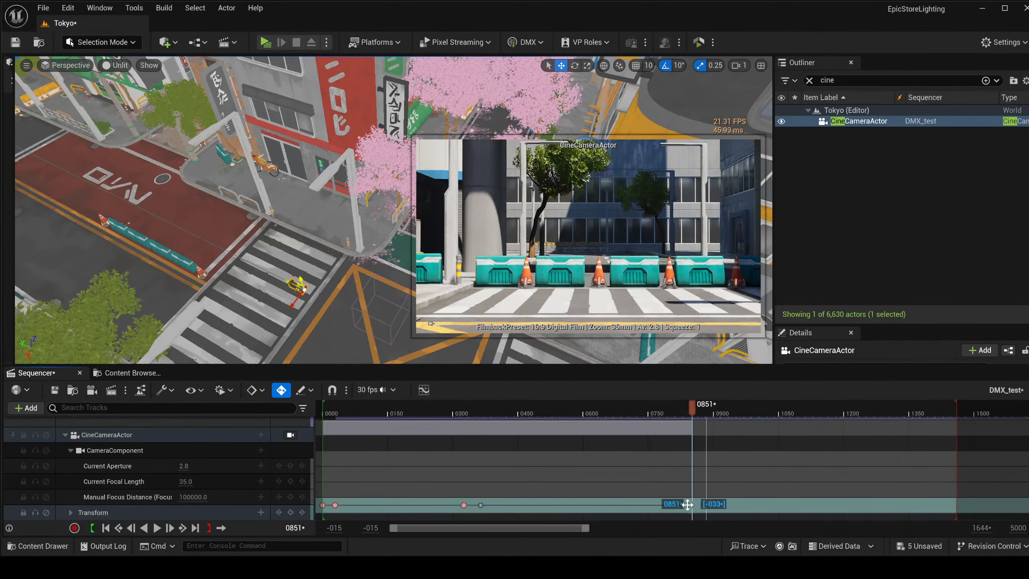
Review the forward move from frame 364 again and shift the camera's last Transform keyframe to frame 655.
click(480, 504)
key(space)
key(space)
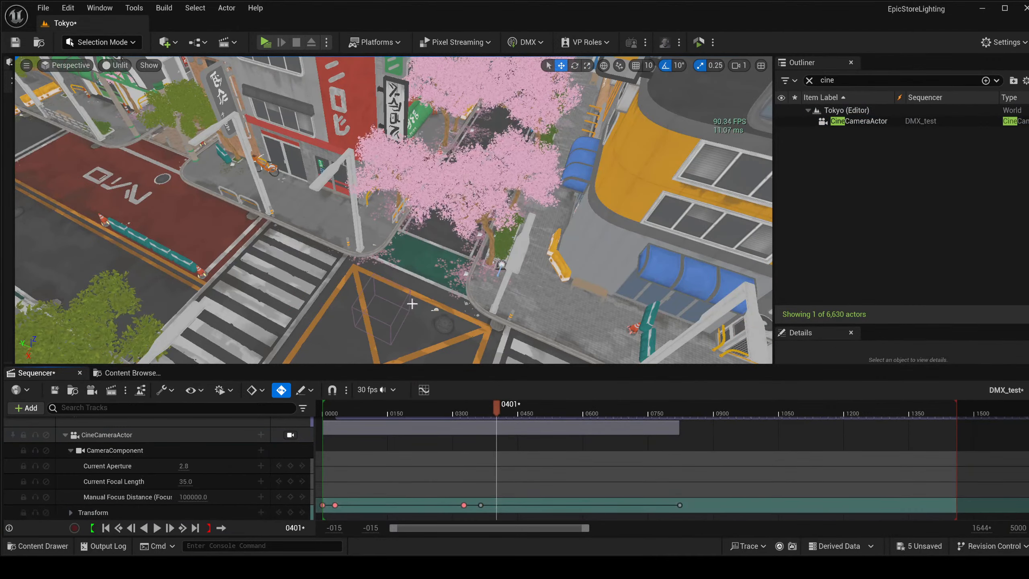
right_drag(404, 301, 288, 285)
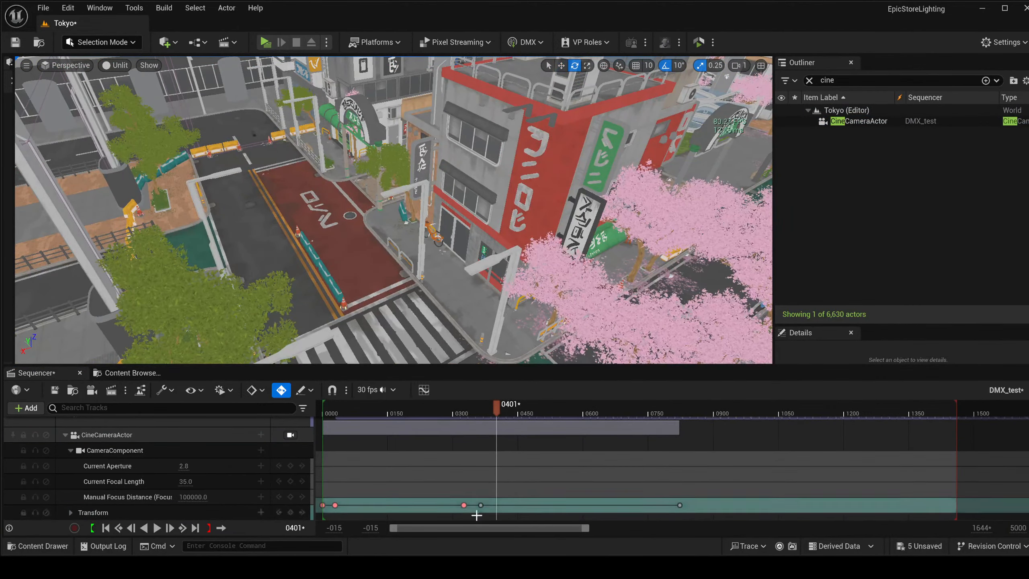
click(482, 504)
key(space)
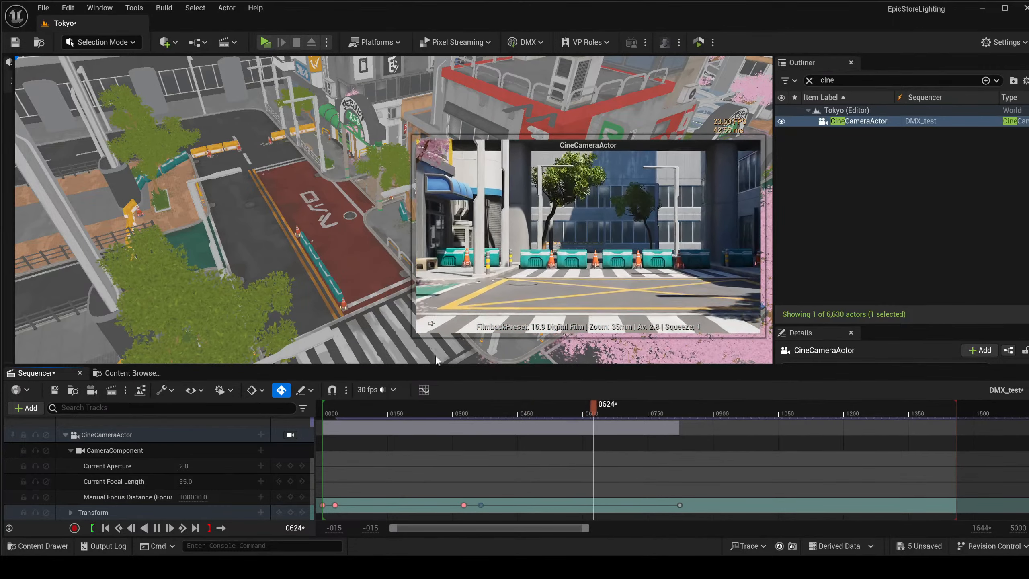
key(space)
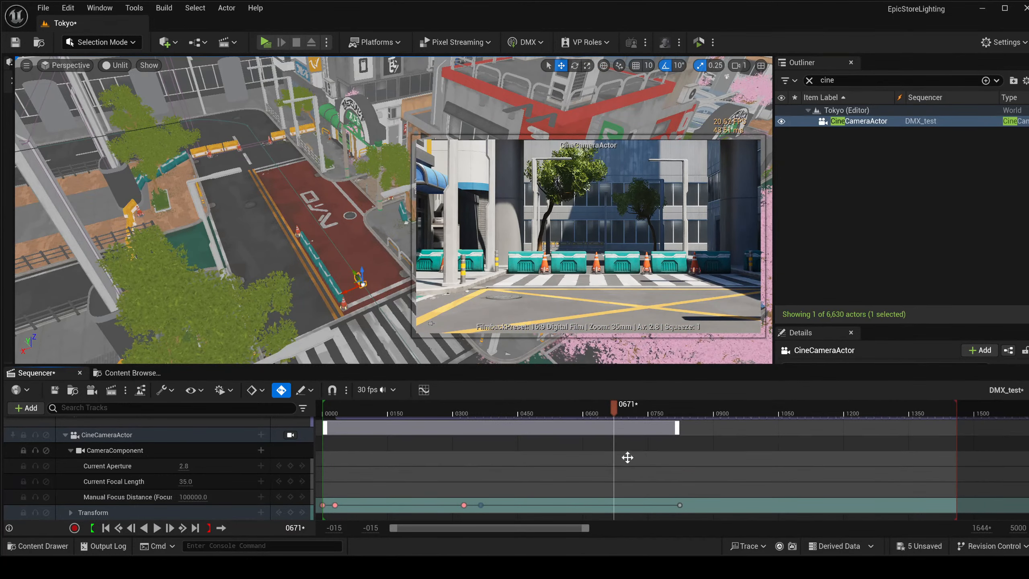
drag(683, 505, 607, 505)
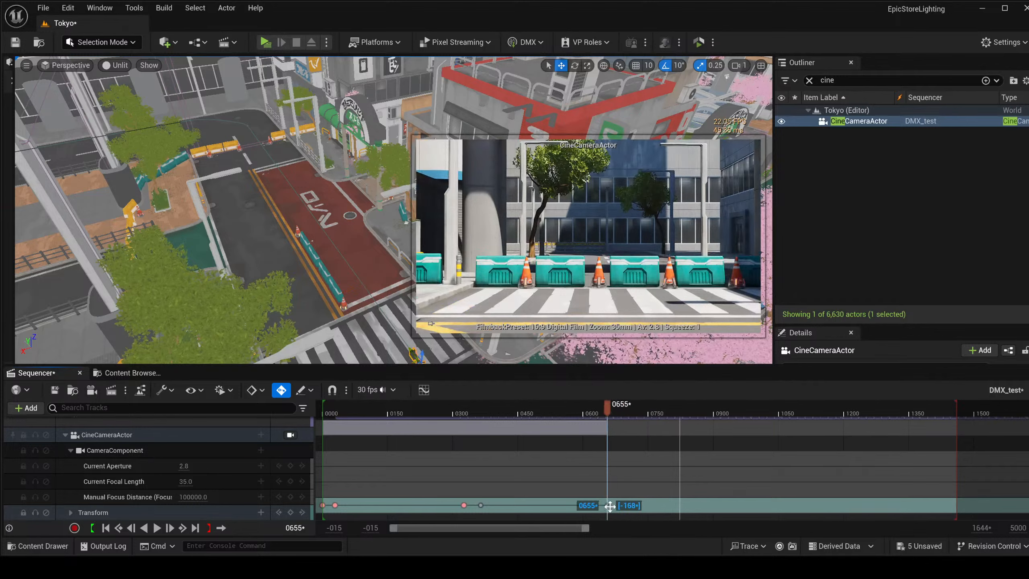
Play the move from frame 364 once more and shift the camera's last Transform keyframe to frame 609.
click(481, 505)
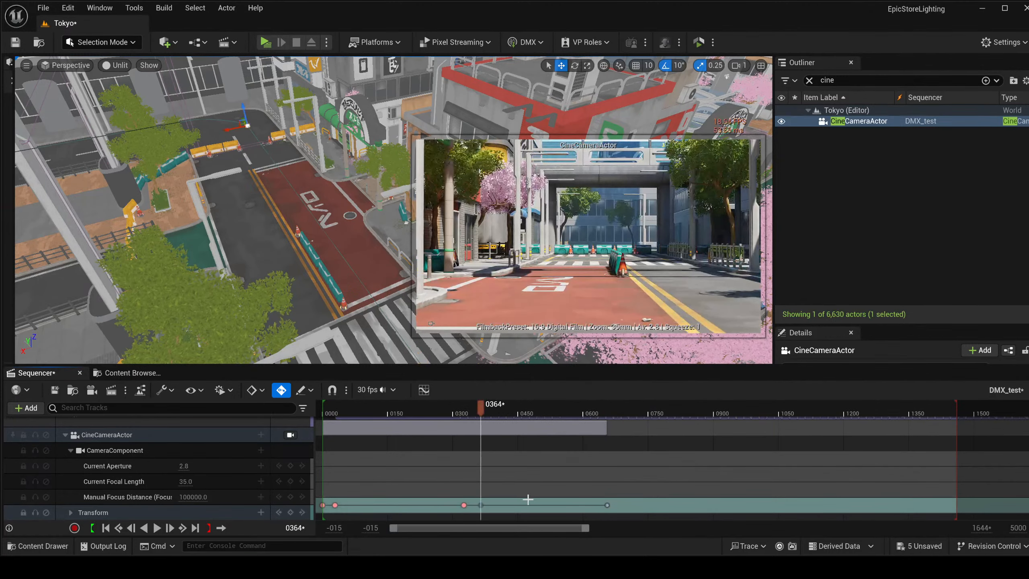
key(space)
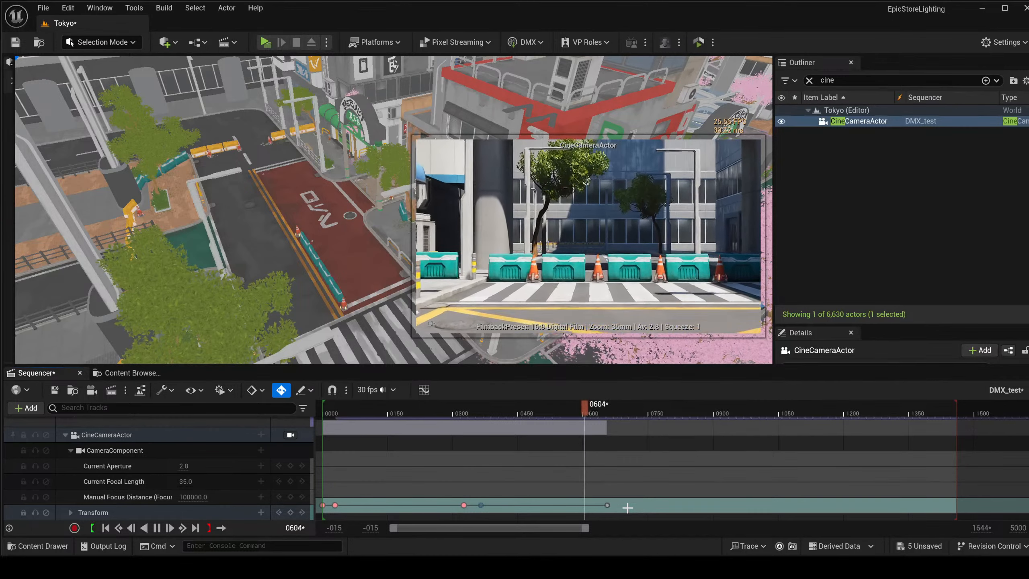
key(space)
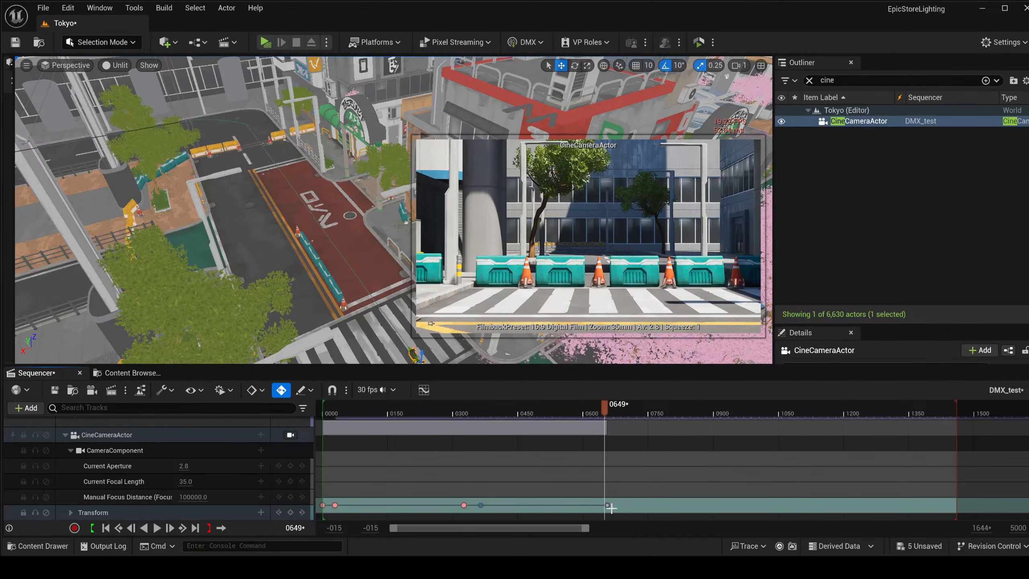
drag(609, 506, 587, 508)
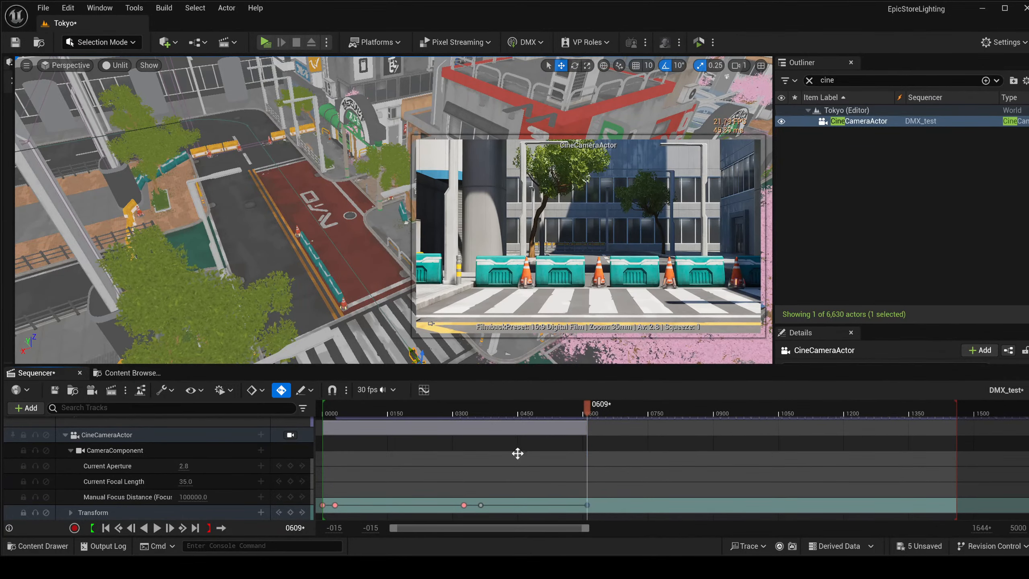
At the frame 609 keyframe, shift the camera slightly to its right along the crosswalk.
key(f)
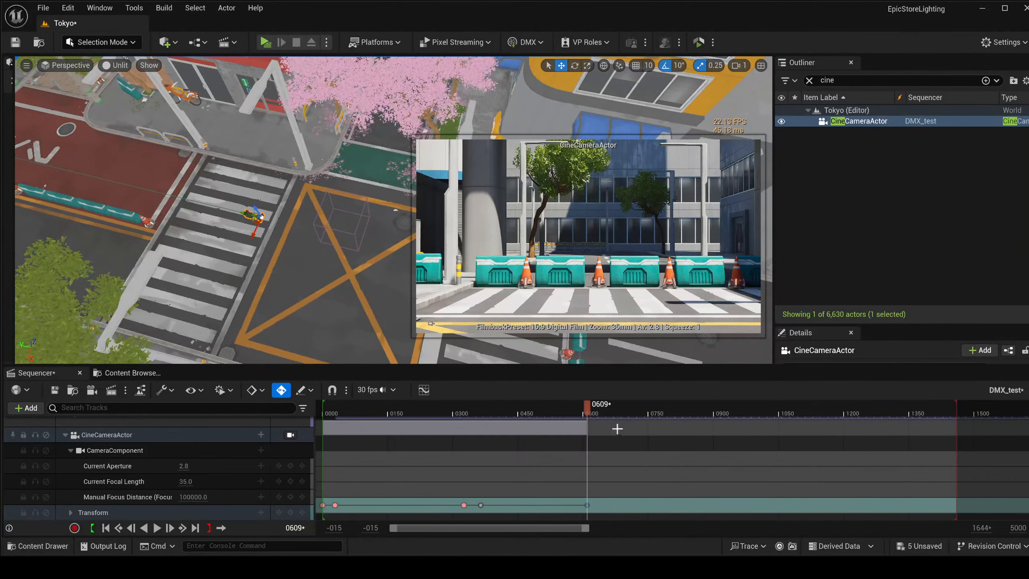
click(674, 416)
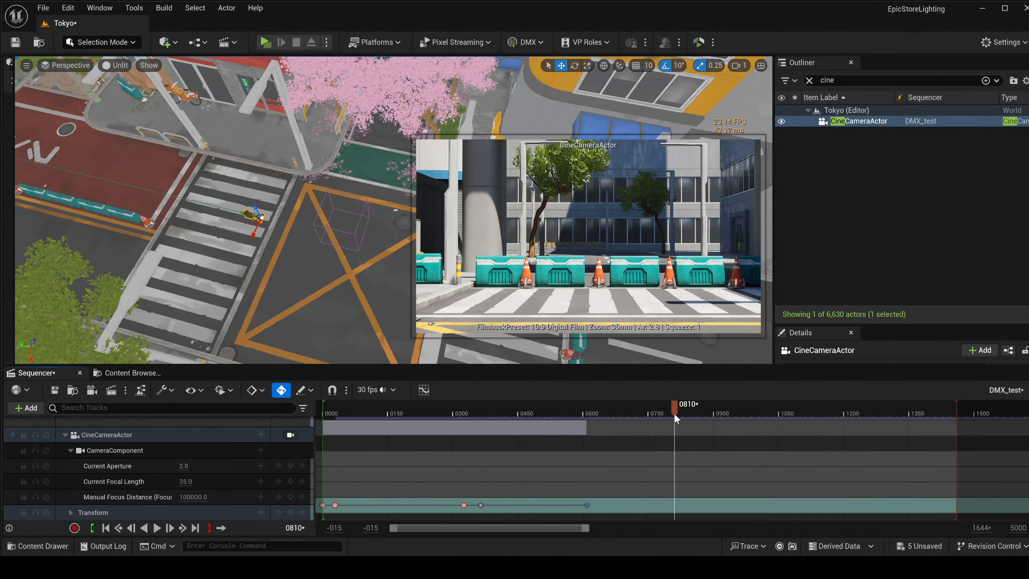
click(650, 414)
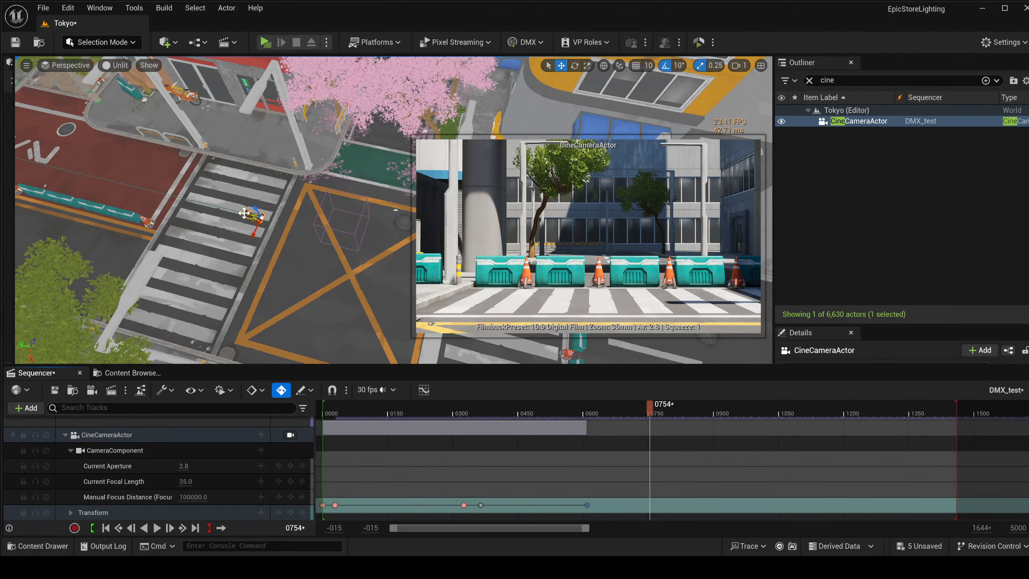
mouse_move(245, 214)
right_down()
mouse_move(264, 199)
mouse_move(264, 168)
mouse_move(263, 210)
mouse_move(257, 202)
right_up()
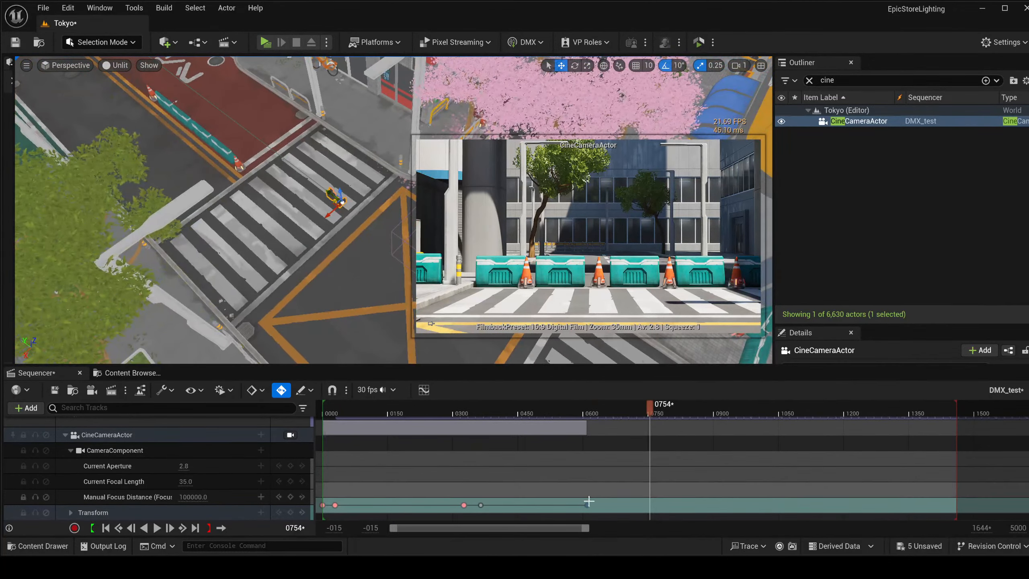
click(585, 505)
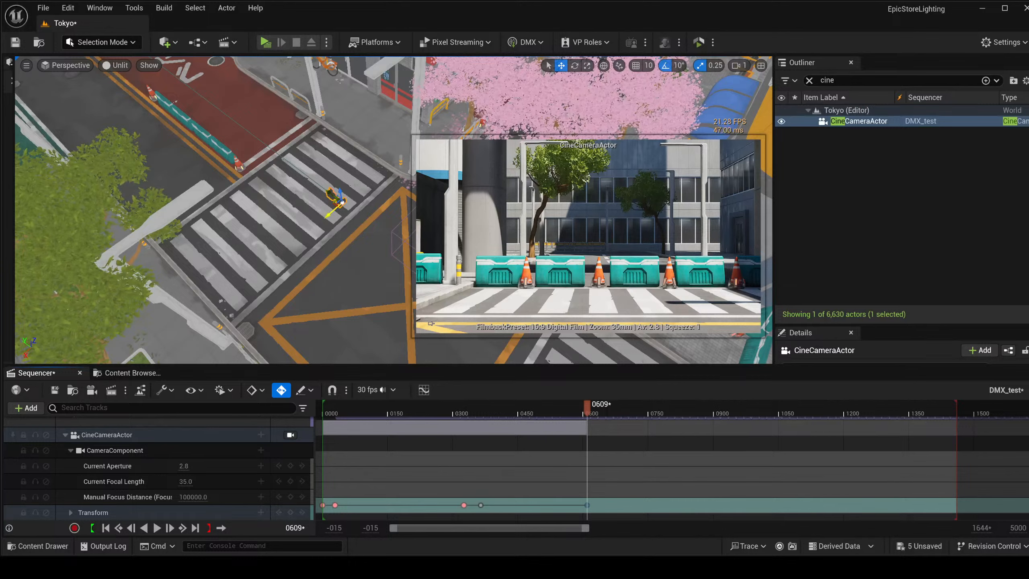
drag(327, 216, 310, 229)
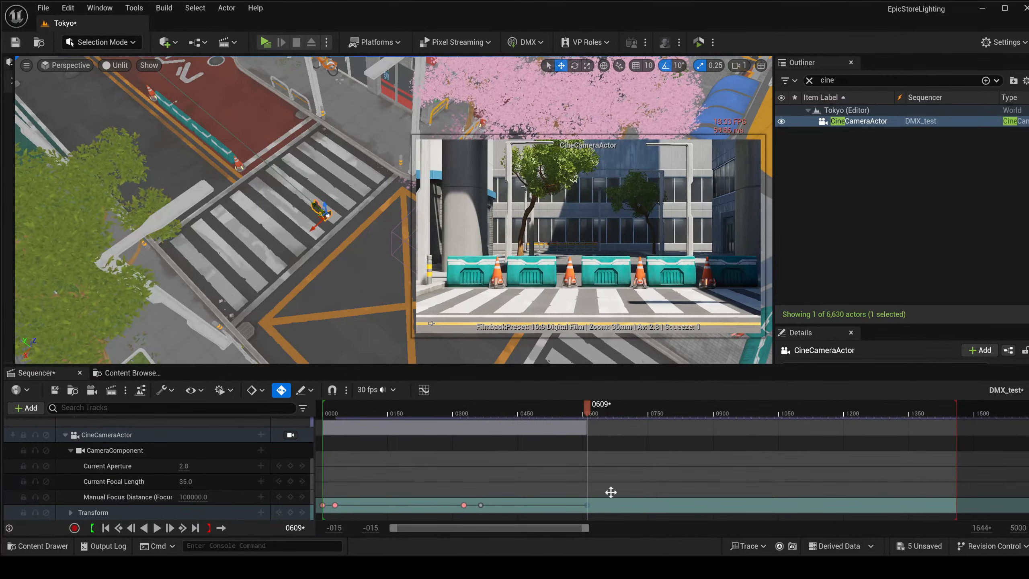
At frame 744, move the camera to the green lane beside the crosswalk and turn it to face the cherry-tree street.
click(647, 415)
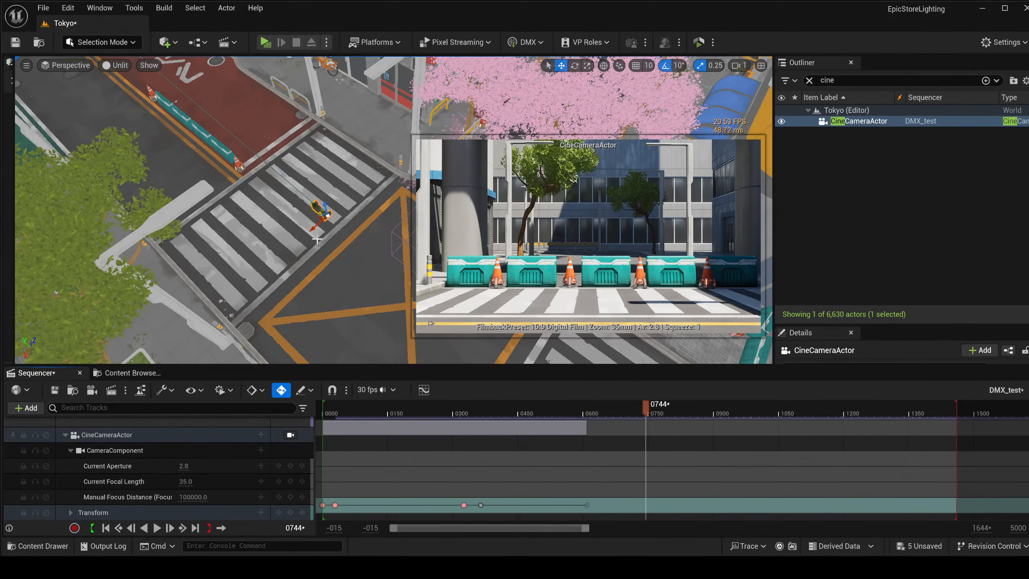
middle_drag(316, 239, 214, 281)
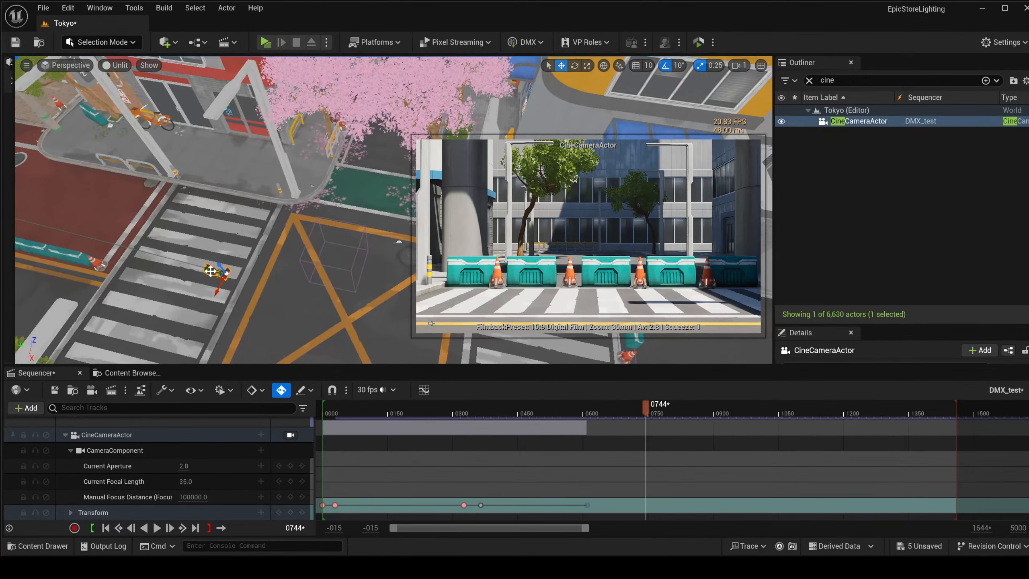
drag(210, 271, 379, 203)
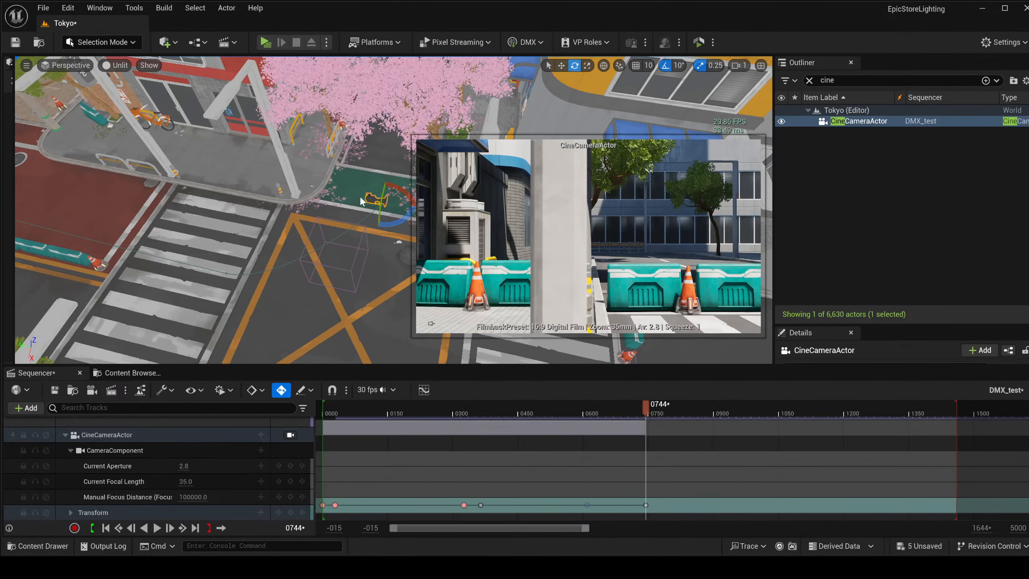
drag(400, 223, 443, 211)
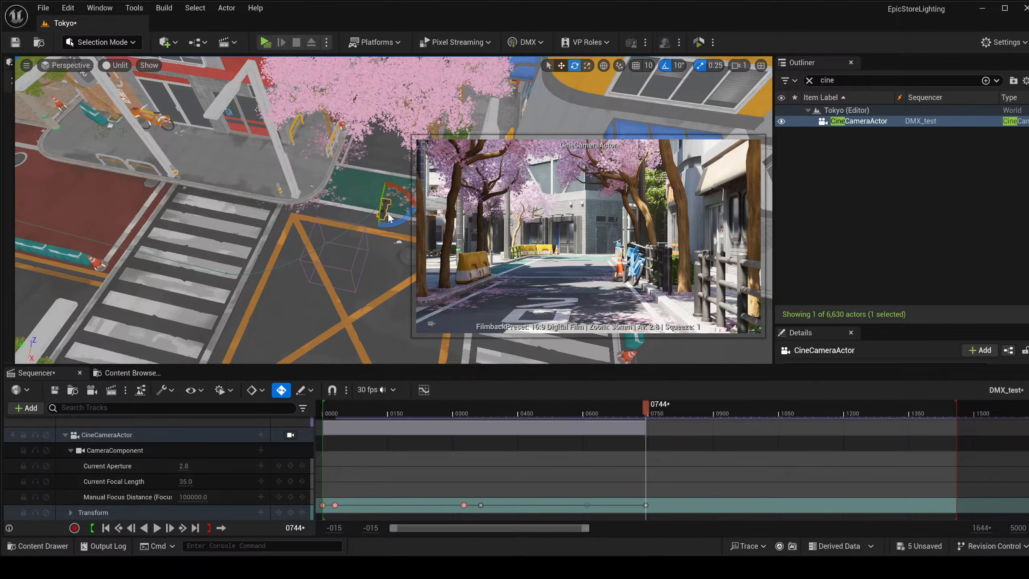
drag(369, 197, 344, 192)
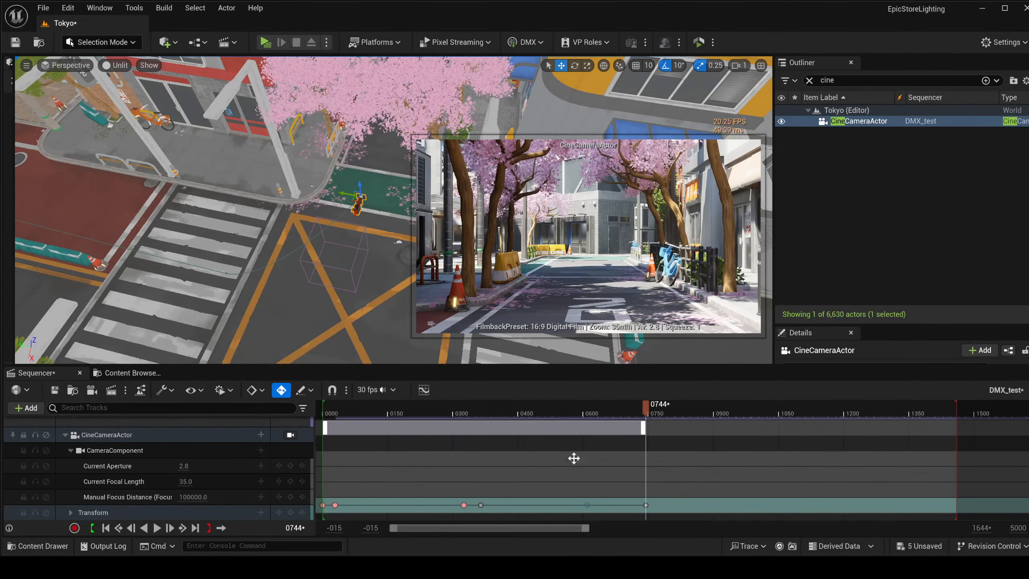
Play back the camera's turn into the cherry-tree street from frame 609.
click(587, 506)
key(space)
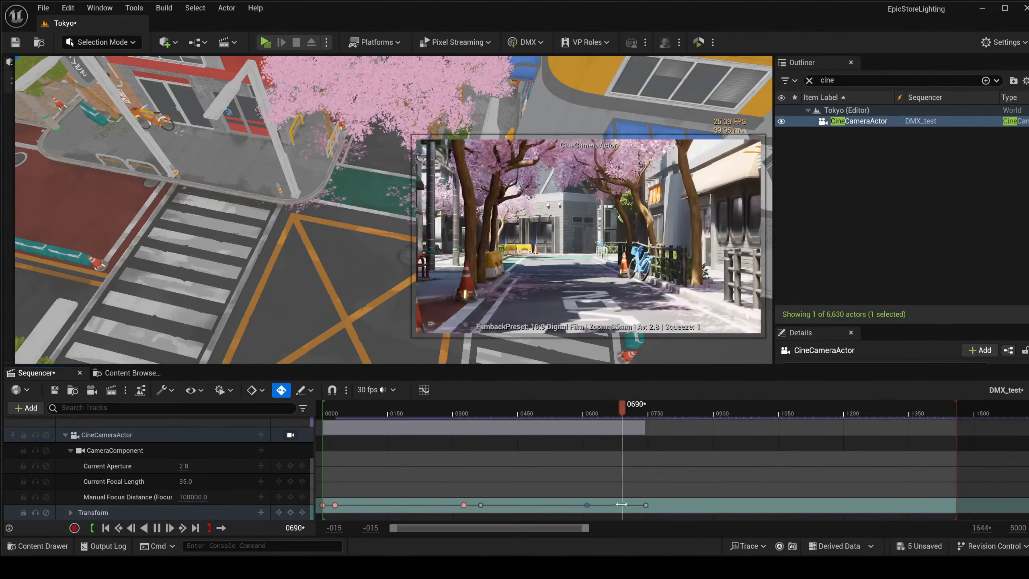
key(space)
Return to the start of the camera path and play back the first corner turn.
click(322, 505)
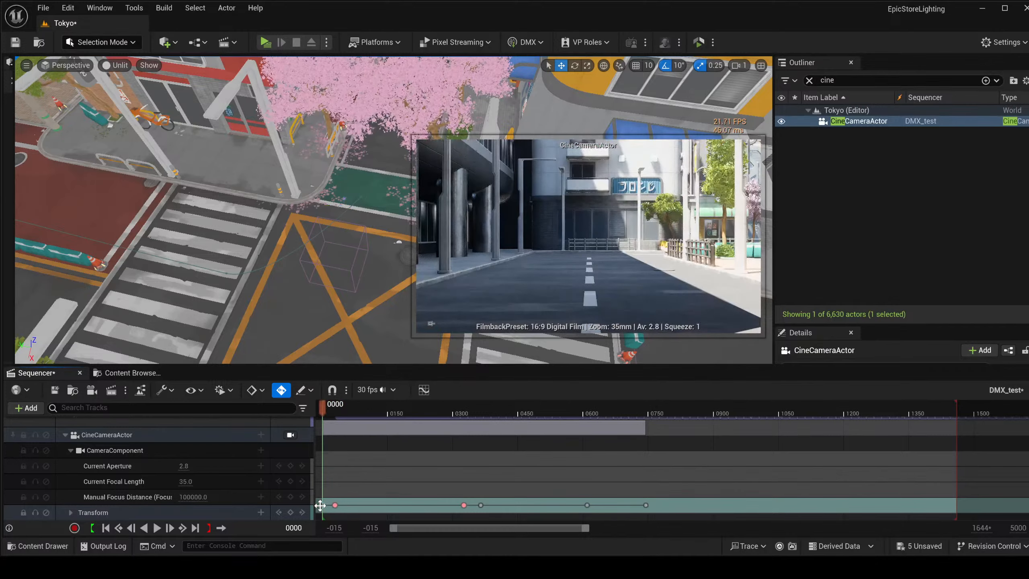
right_drag(337, 292, 187, 310)
key(w)
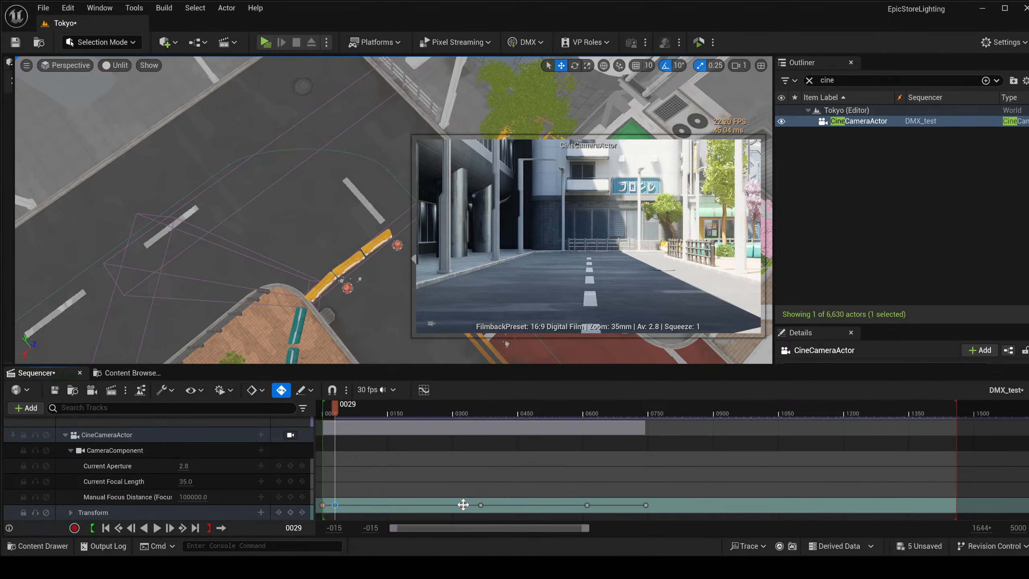
key(space)
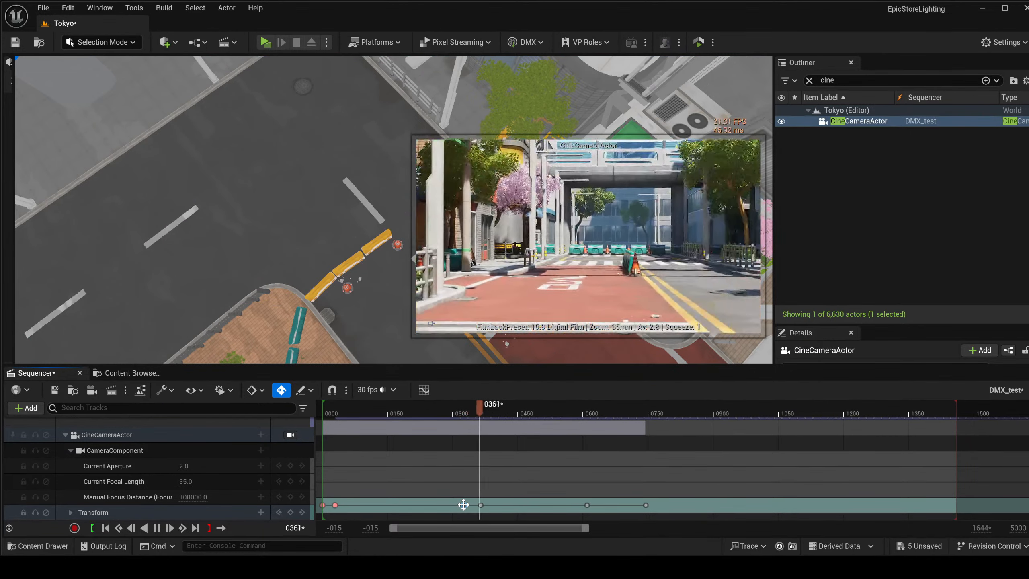
key(space)
Pull the camera back along the road at the frame 325 keyframe and move it farther forward through the corner at frame 364.
click(464, 505)
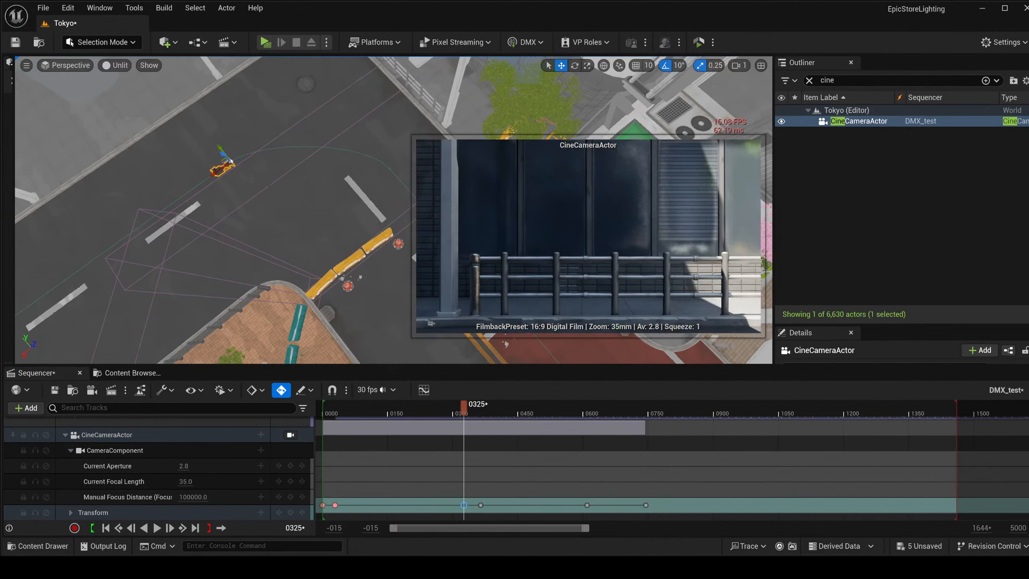
mouse_move(227, 171)
right_down()
mouse_move(178, 172)
mouse_move(227, 172)
right_up()
drag(276, 165, 241, 169)
right_drag(315, 173, 346, 173)
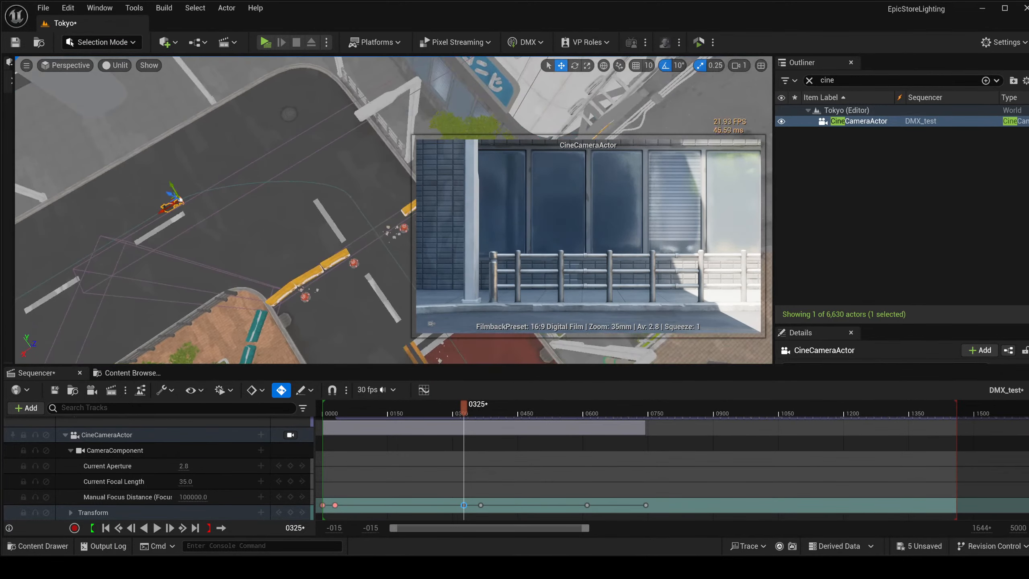
double_click(481, 505)
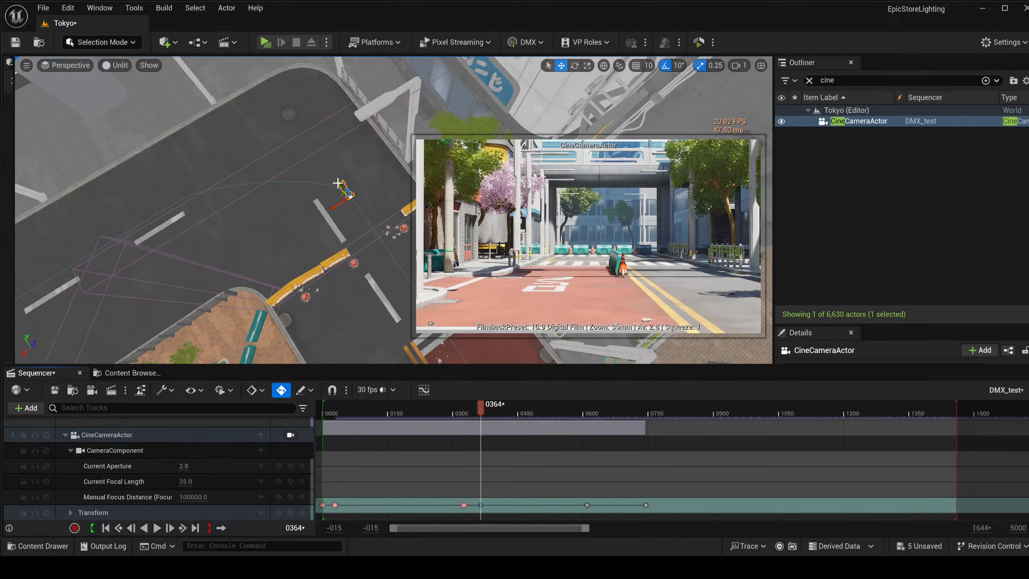
drag(339, 181, 366, 222)
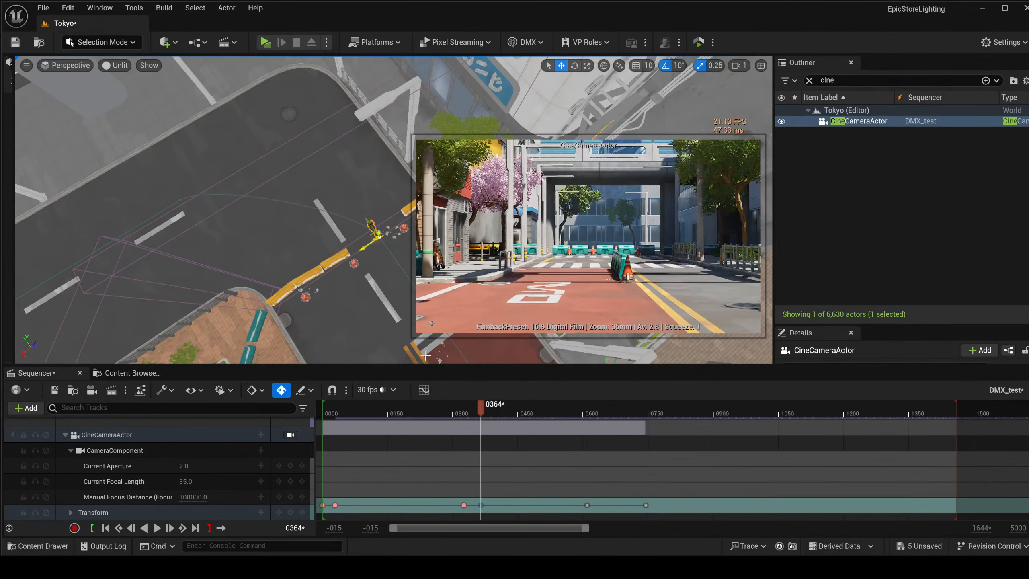
Open the curve editor and display the rotation curves of the camera's Transform track.
click(423, 391)
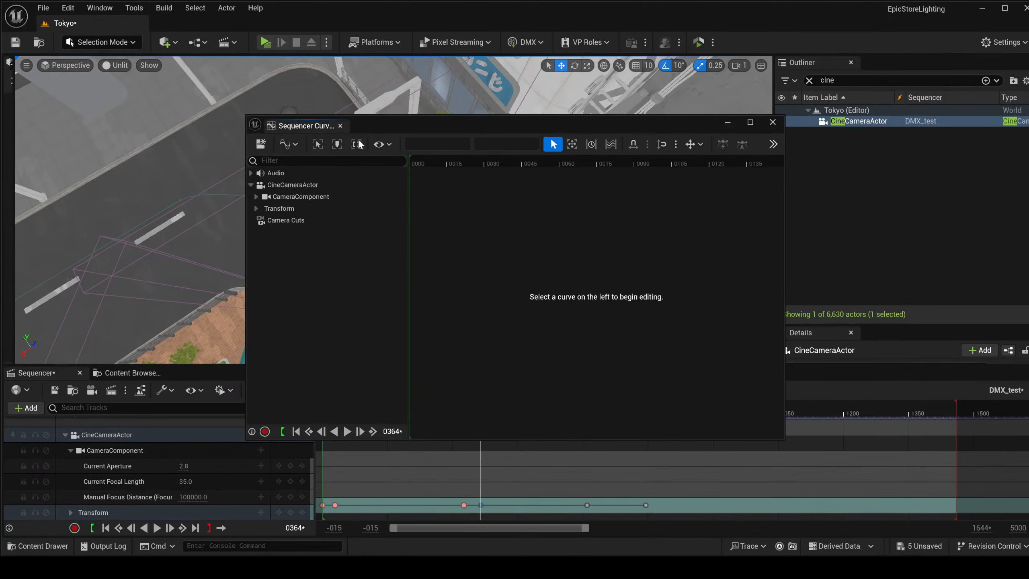
click(273, 208)
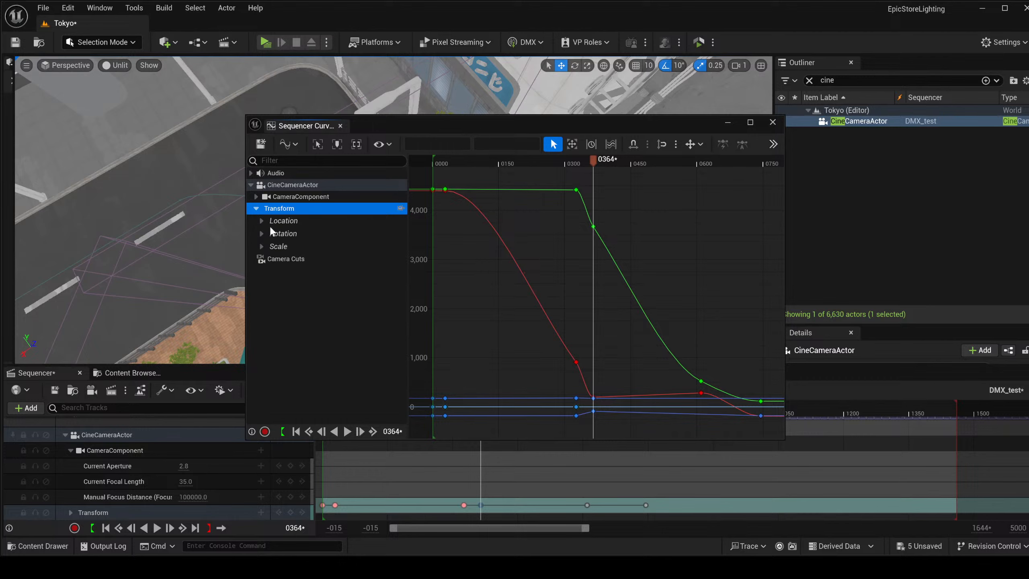
click(261, 234)
click(283, 234)
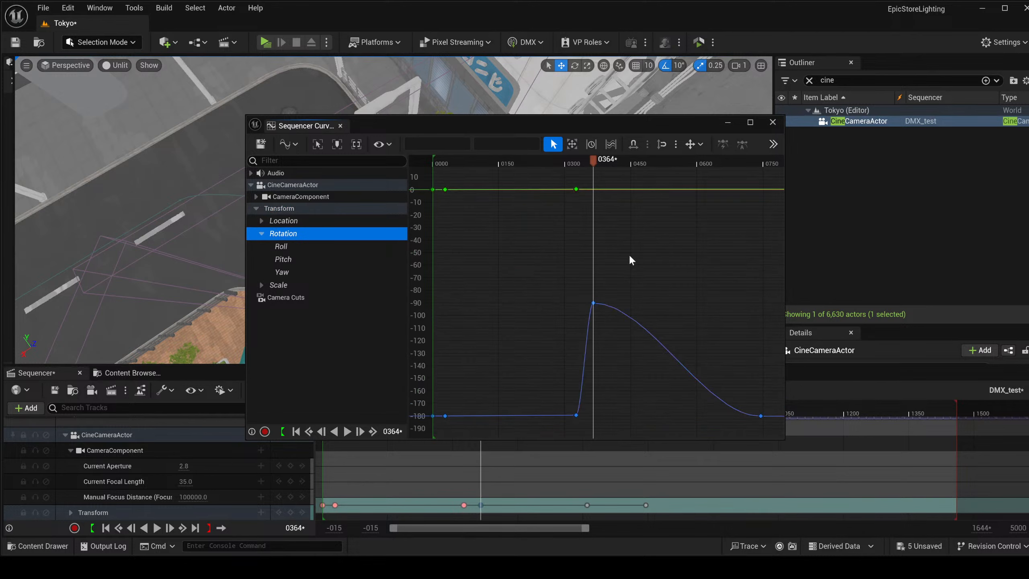
Try reshaping the yaw curve's tangents at frames 325 and 364, undo each change, and put the curve editor away.
click(576, 415)
drag(606, 415, 607, 402)
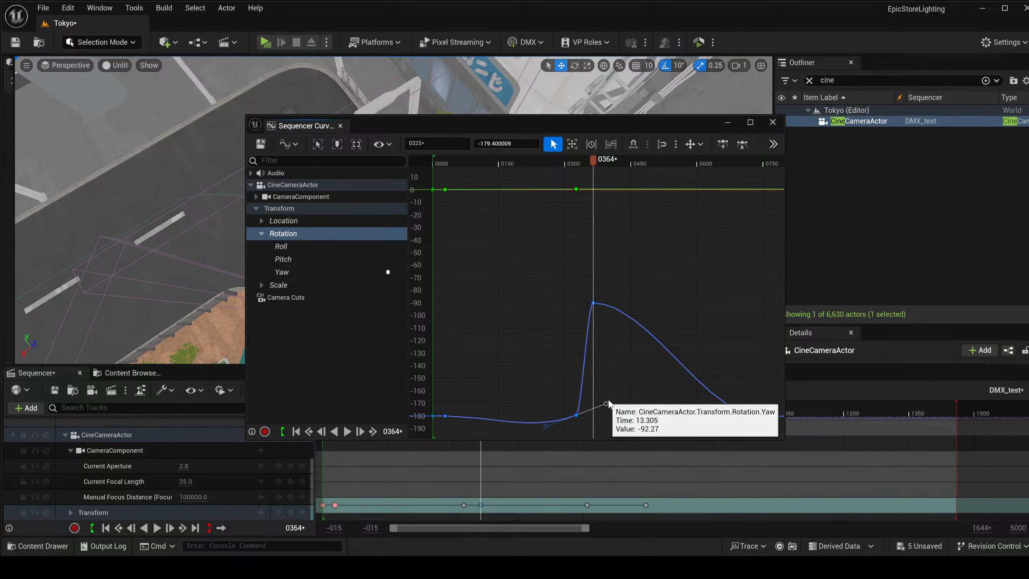
key(ctrl+z)
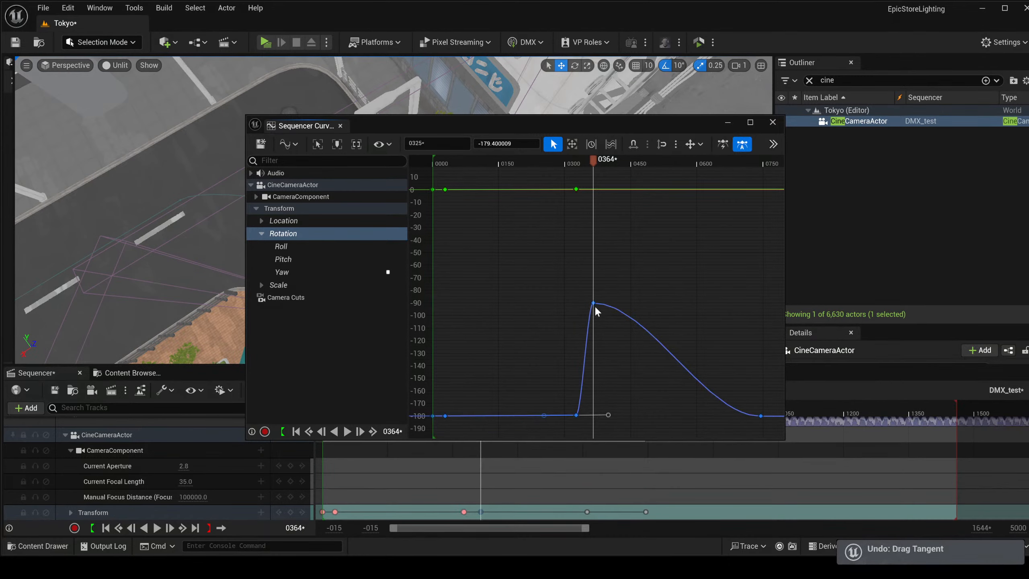
click(593, 302)
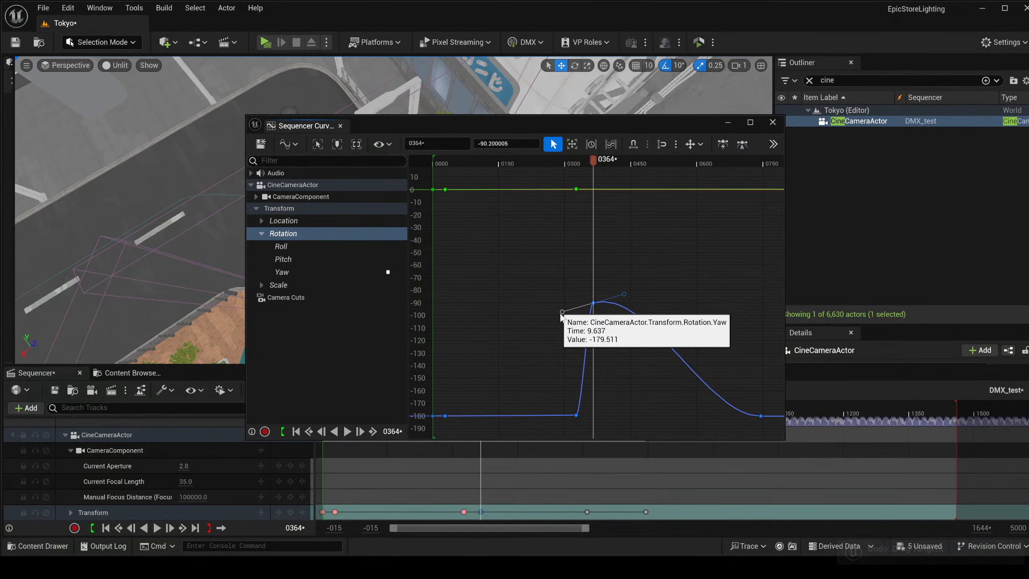
drag(561, 313, 560, 301)
key(ctrl+z)
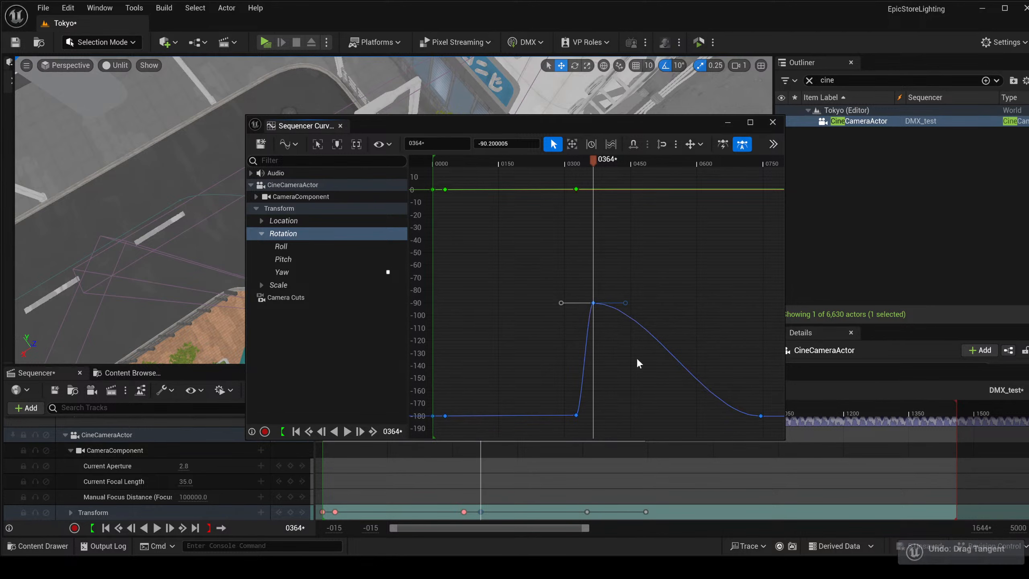
scroll(575, 365, up, 2)
scroll(642, 315, up, 1)
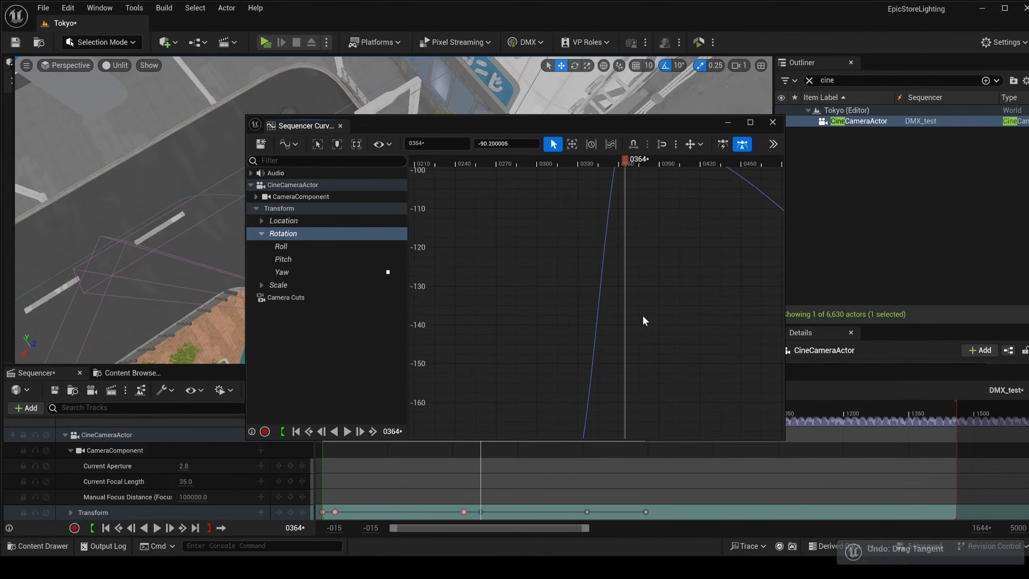
scroll(637, 324, up, 1)
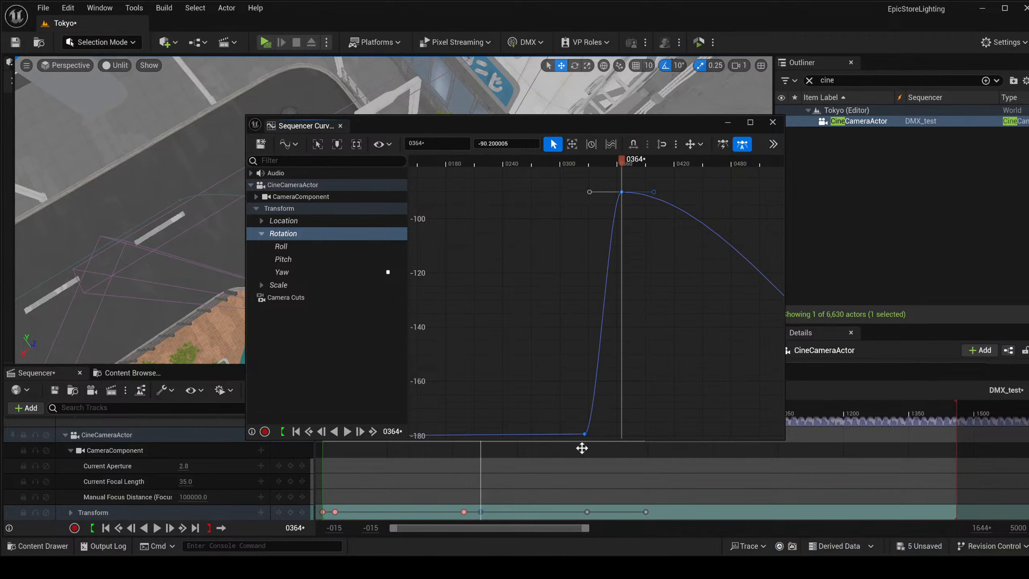
click(727, 123)
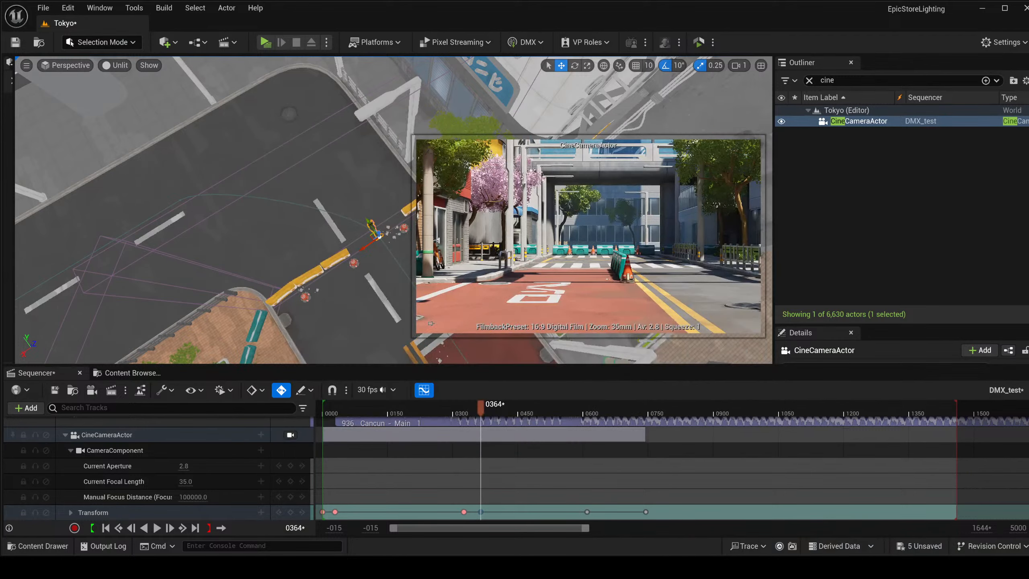
At frame 325, move the camera toward the road's outer edge and farther back, and scrub to frame 343 to check the turn.
right_drag(308, 251, 247, 257)
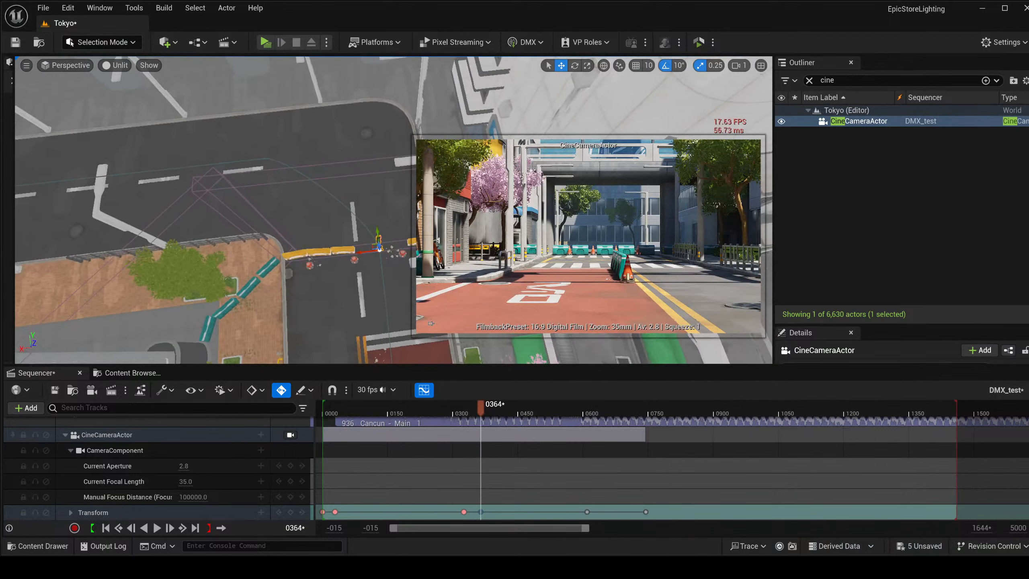
click(463, 511)
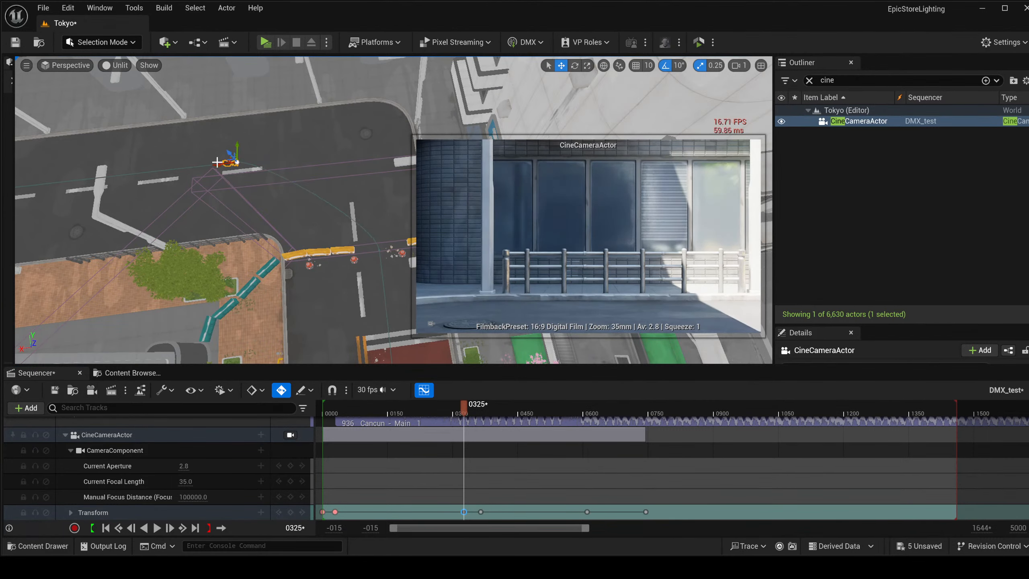
drag(237, 146, 237, 123)
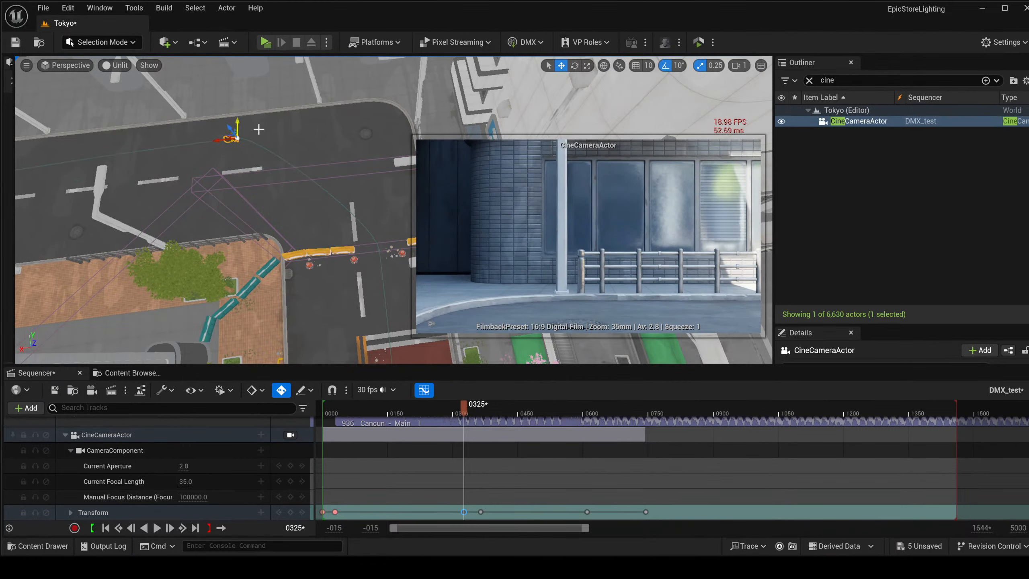
drag(216, 139, 123, 131)
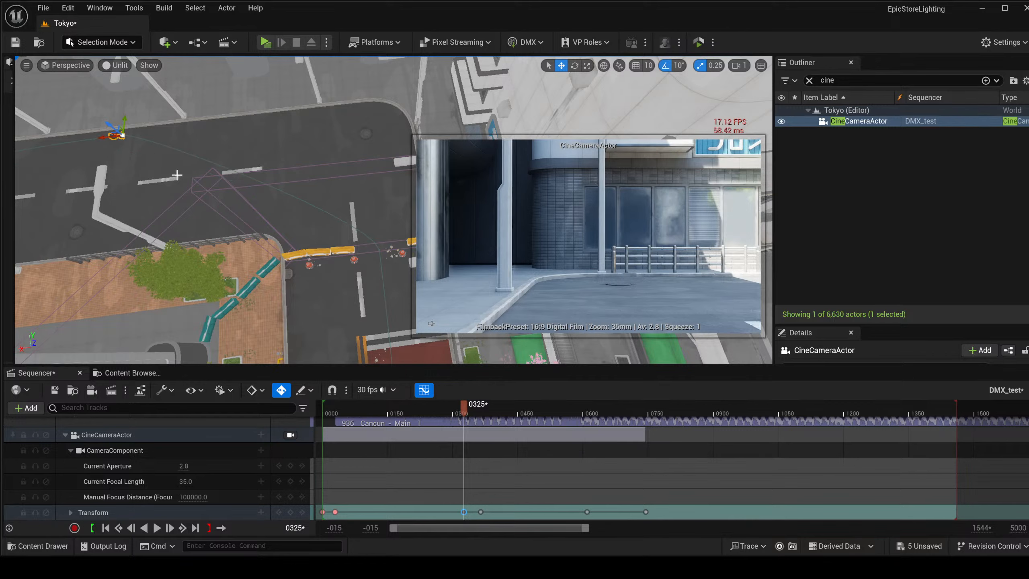
drag(106, 135, 178, 144)
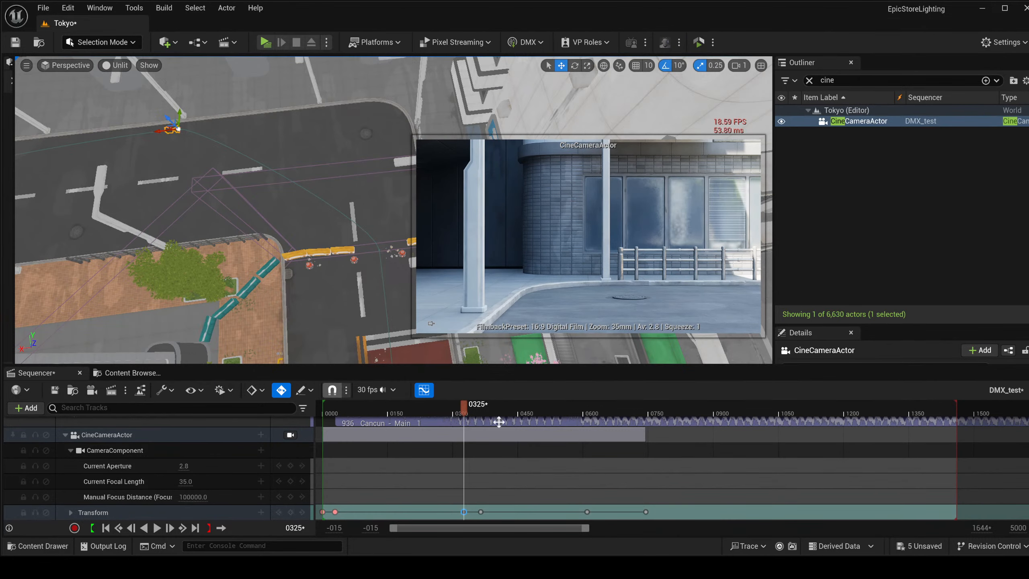
drag(463, 409, 471, 408)
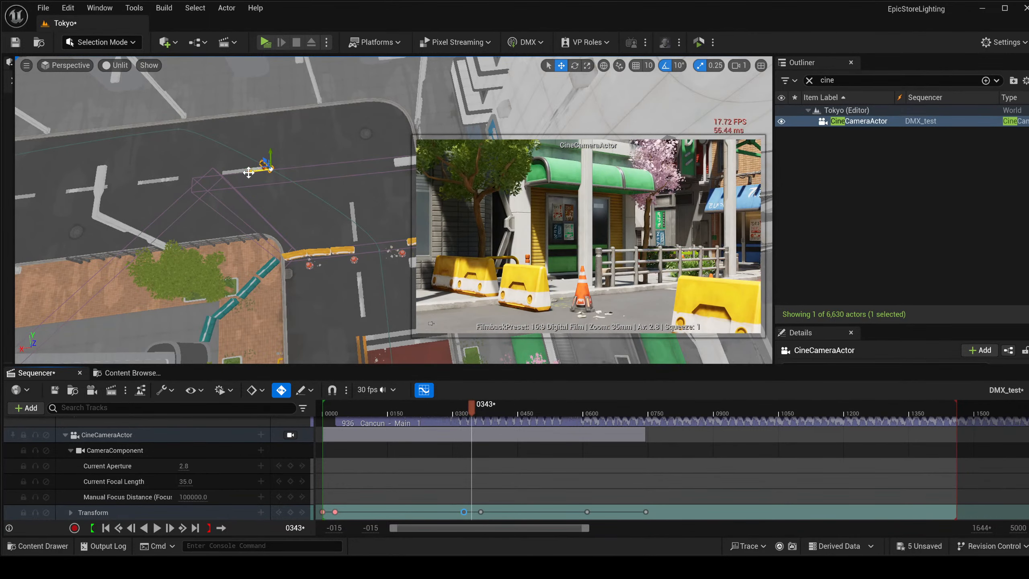
Try moving the camera farther along the road into the corner at frame 343, and scrub toward frame 362 to check the turn.
drag(249, 173, 313, 138)
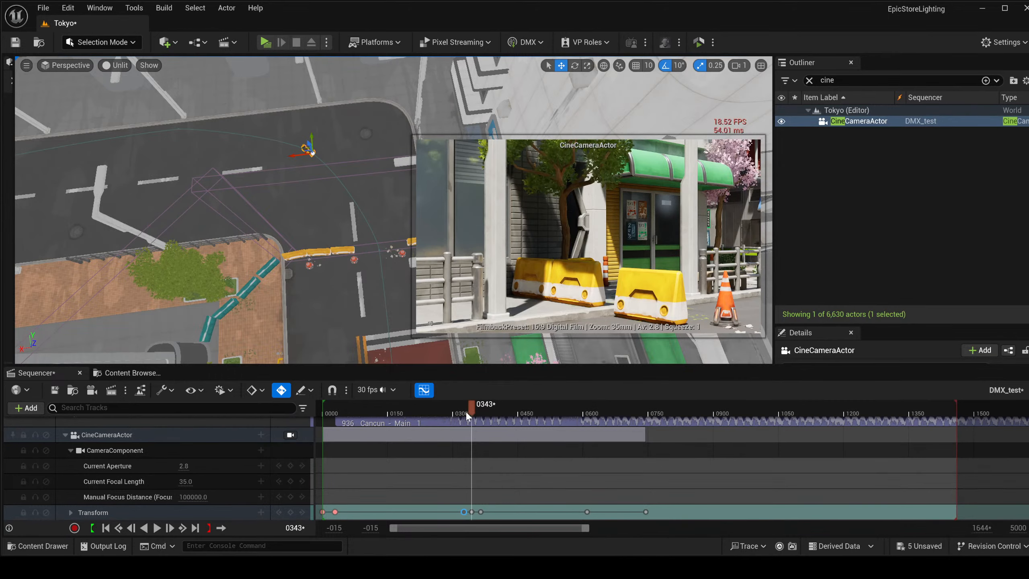
scroll(261, 157, up, 2)
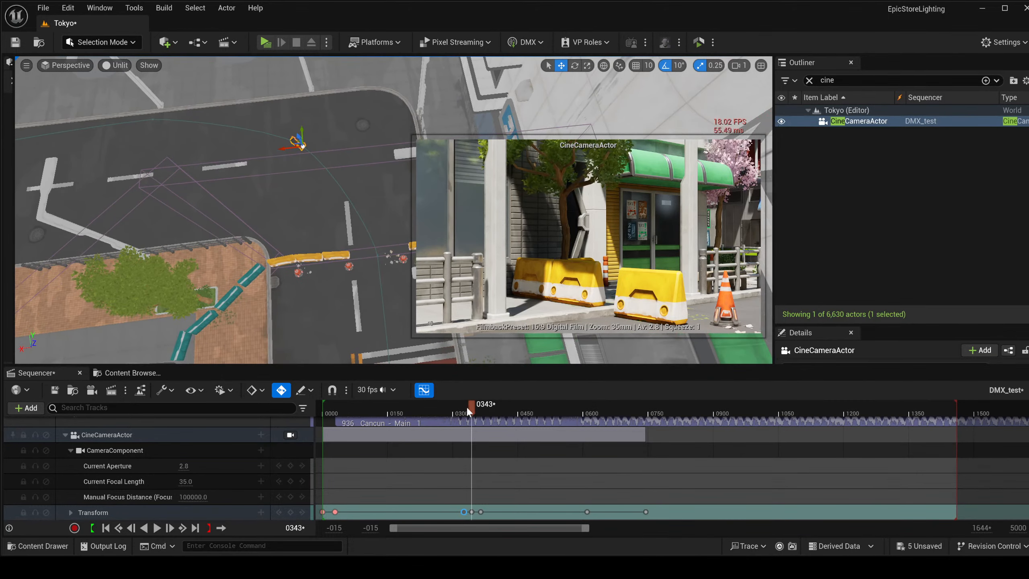
drag(466, 407, 479, 411)
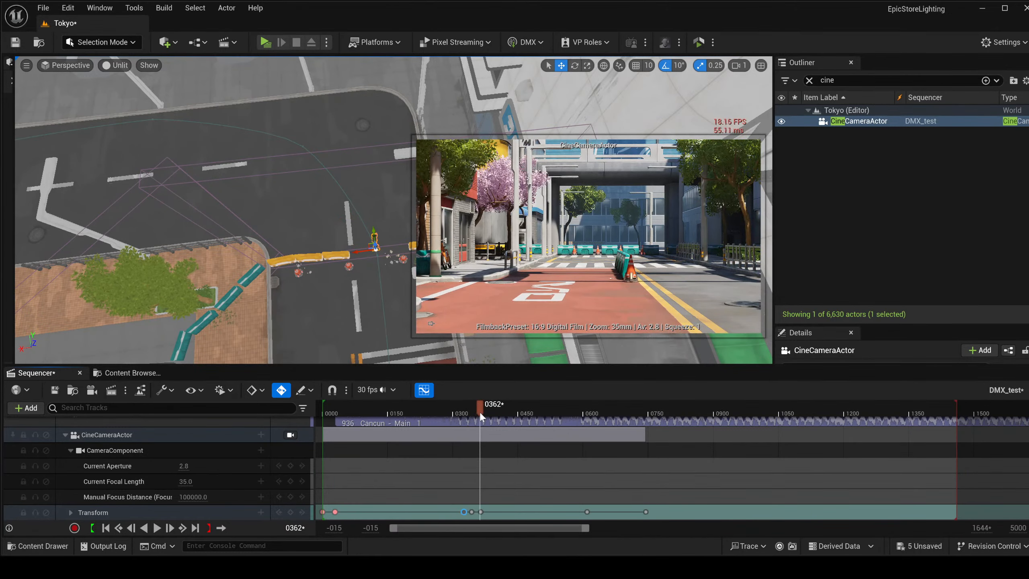
Delete the camera's Transform keyframes at frames 343, 364 and 325.
click(471, 512)
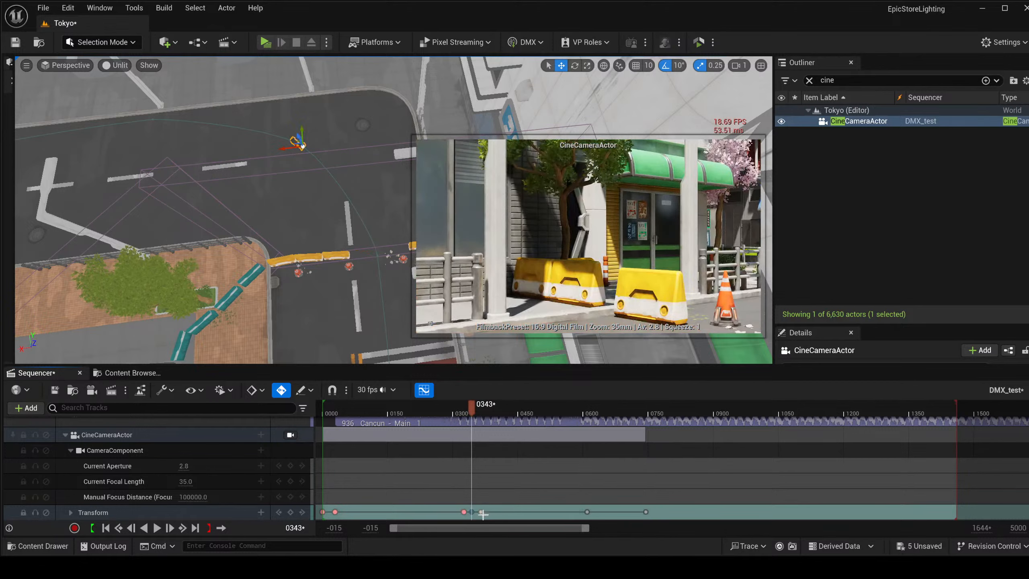
key(Delete)
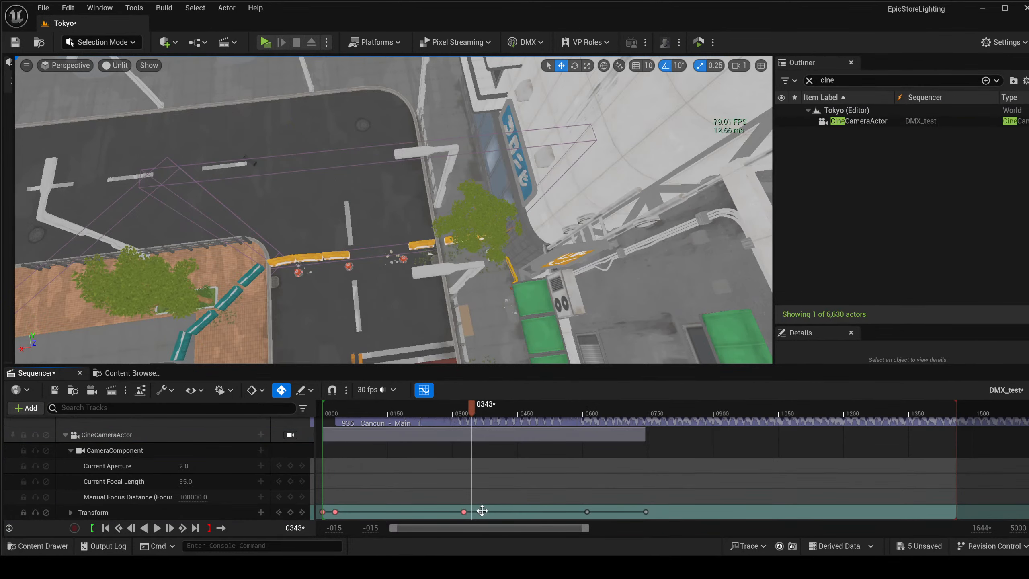
click(481, 511)
click(462, 512)
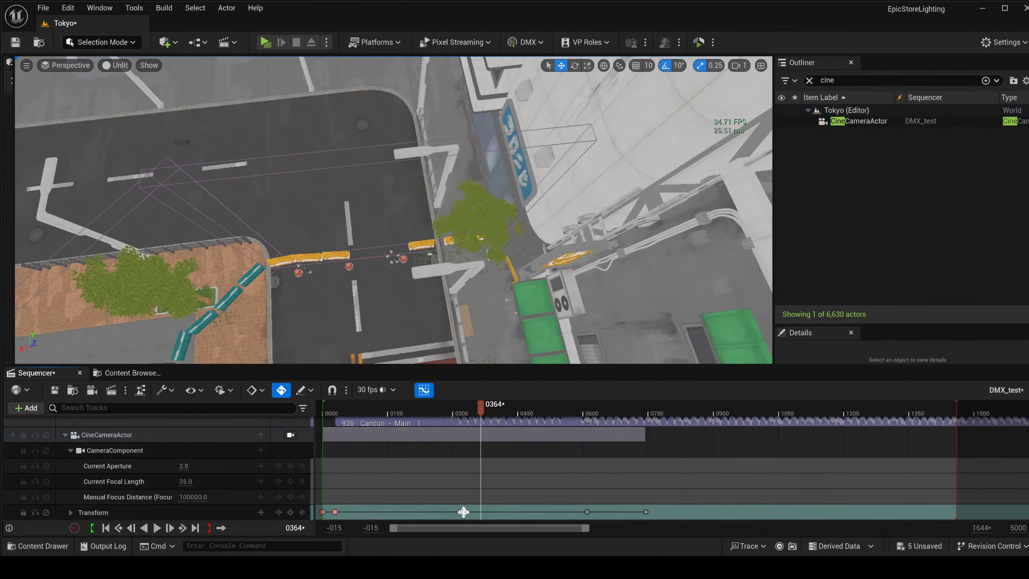
click(464, 512)
key(Delete)
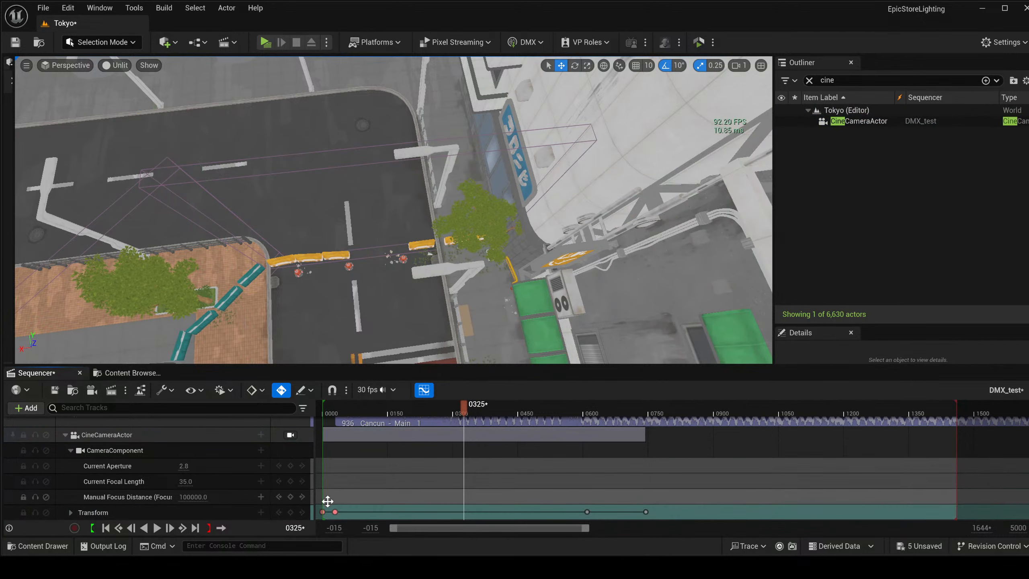
Preview the approach from the frame 29 keyframe, and try moving the camera forward along the road toward the corner.
click(336, 512)
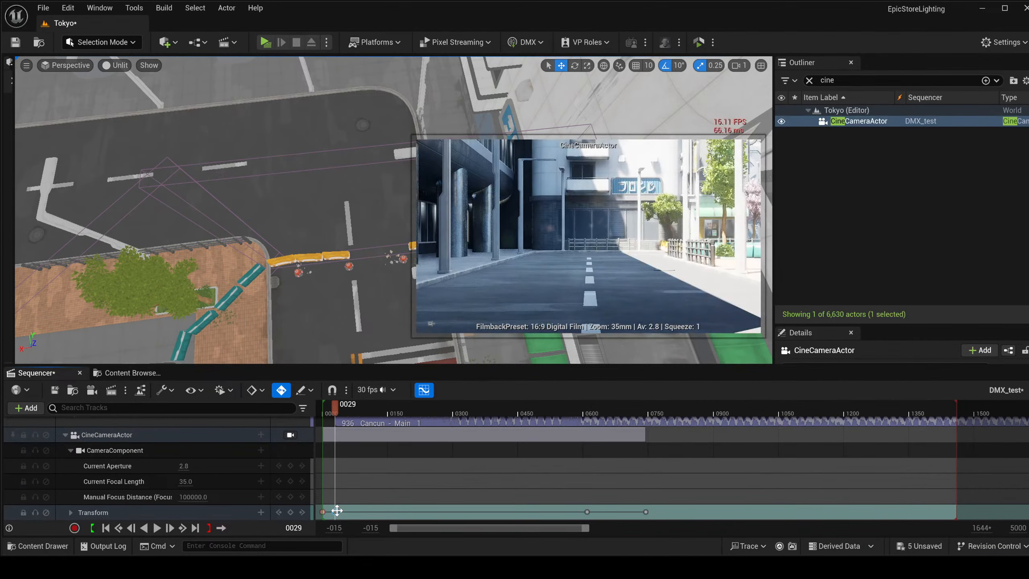
key(space)
key(space)
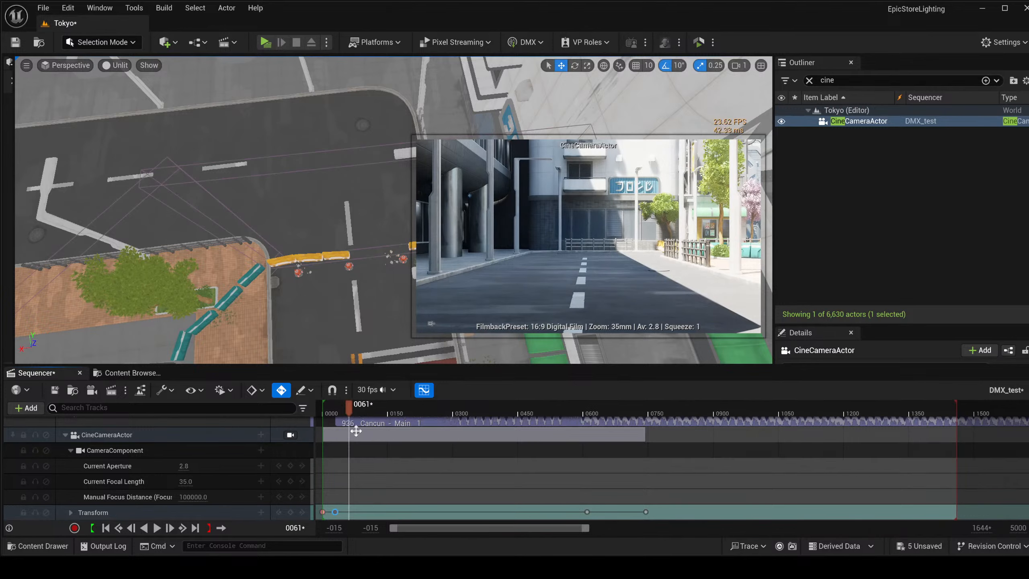
click(336, 511)
right_drag(275, 244, 206, 133)
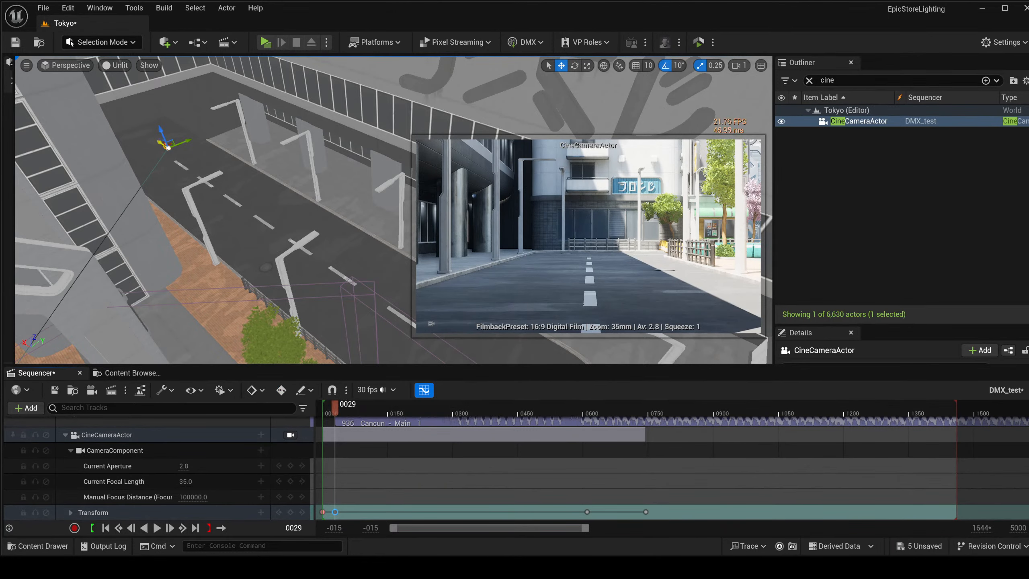
drag(166, 147, 329, 260)
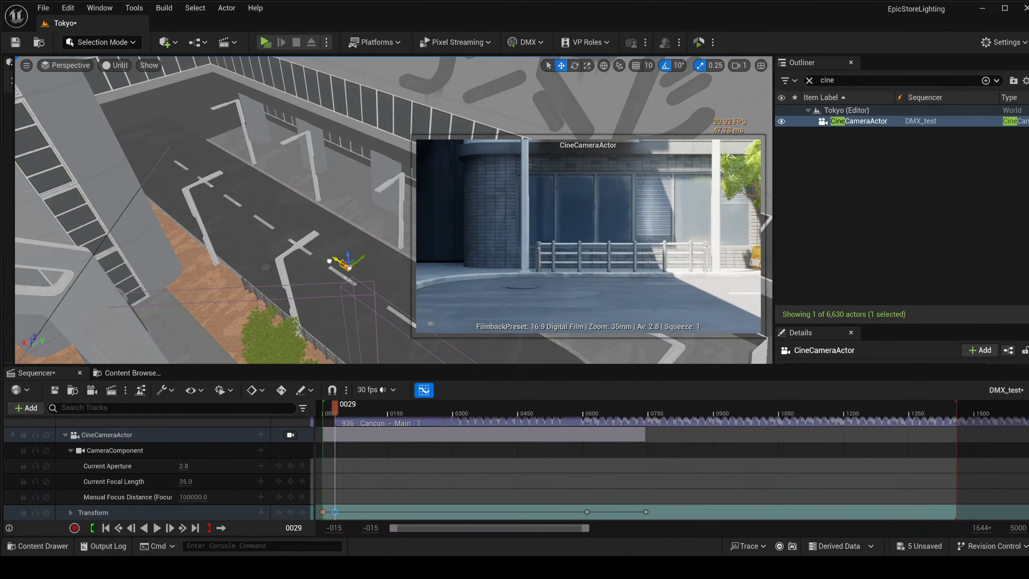
right_drag(154, 226, 230, 254)
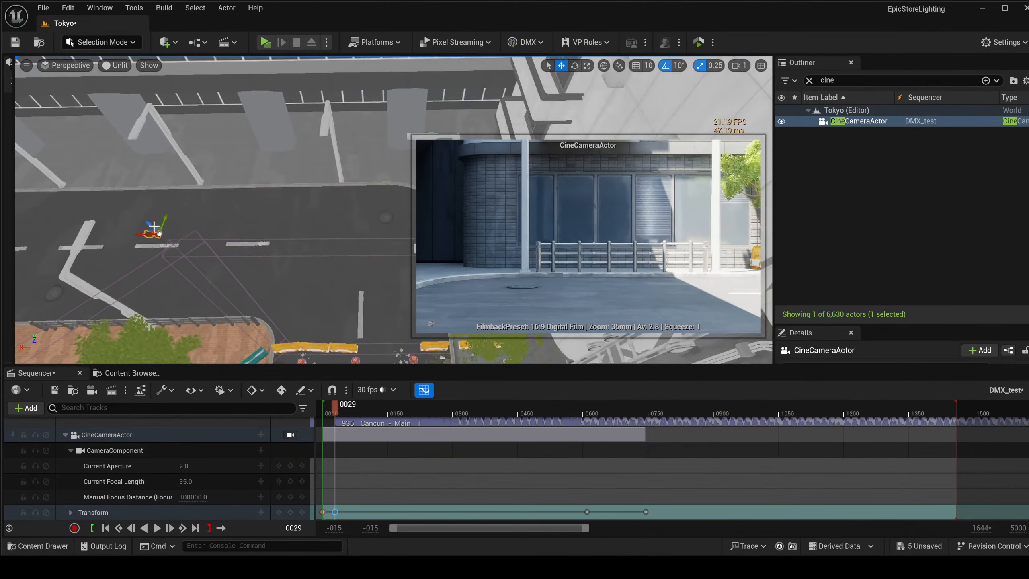
drag(145, 235, 257, 254)
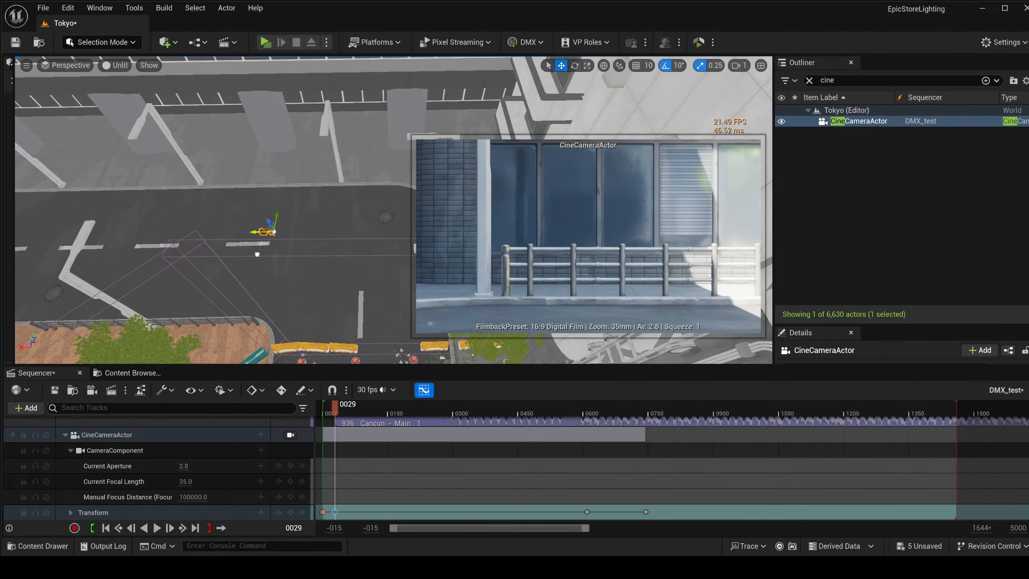
At frame 248, move the camera down the road to just before the corner and keyframe its transform.
drag(338, 407, 430, 409)
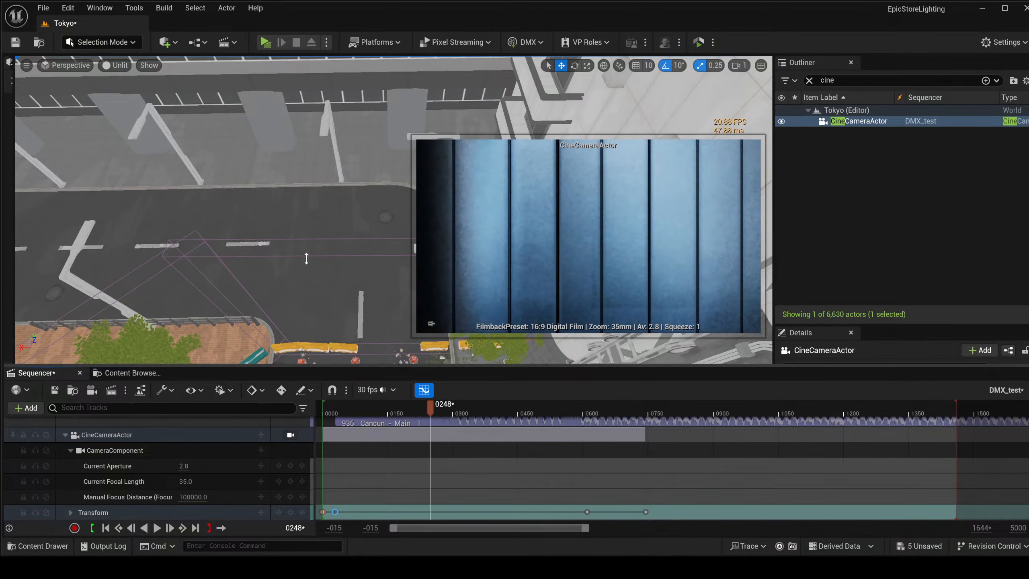
right_drag(259, 219, 137, 187)
right_drag(268, 162, 308, 136)
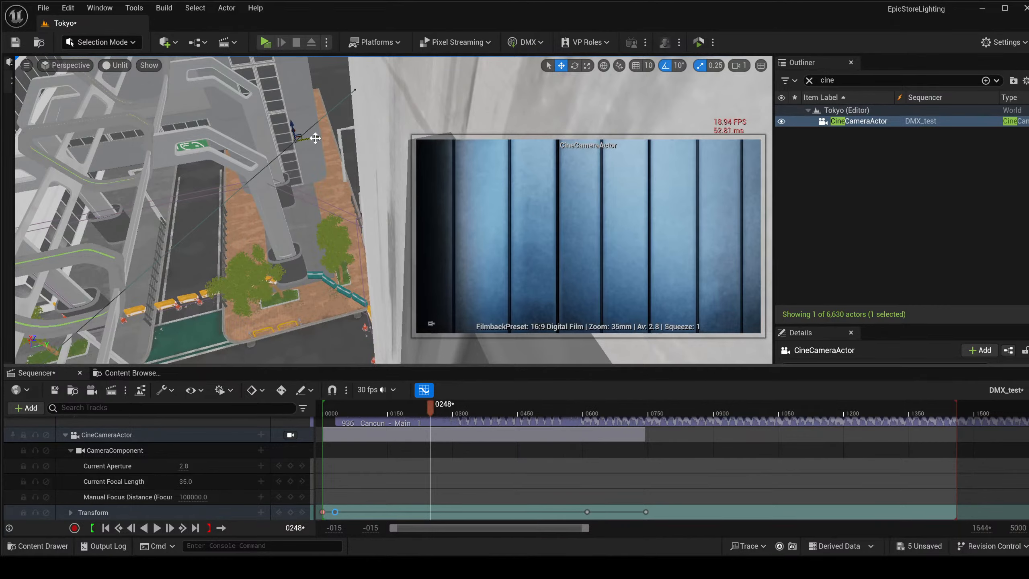
drag(316, 139, 383, 137)
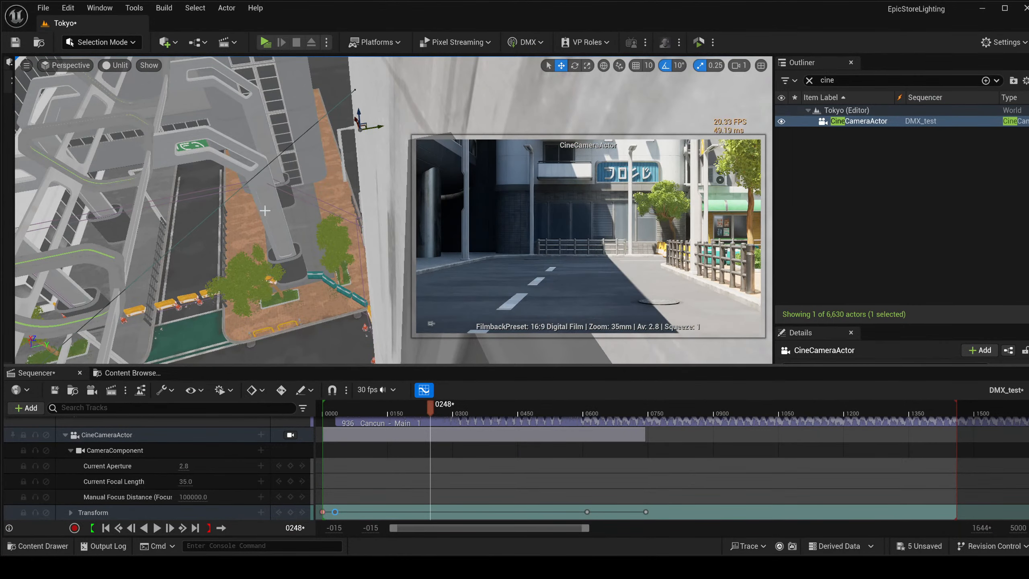
right_drag(265, 210, 359, 215)
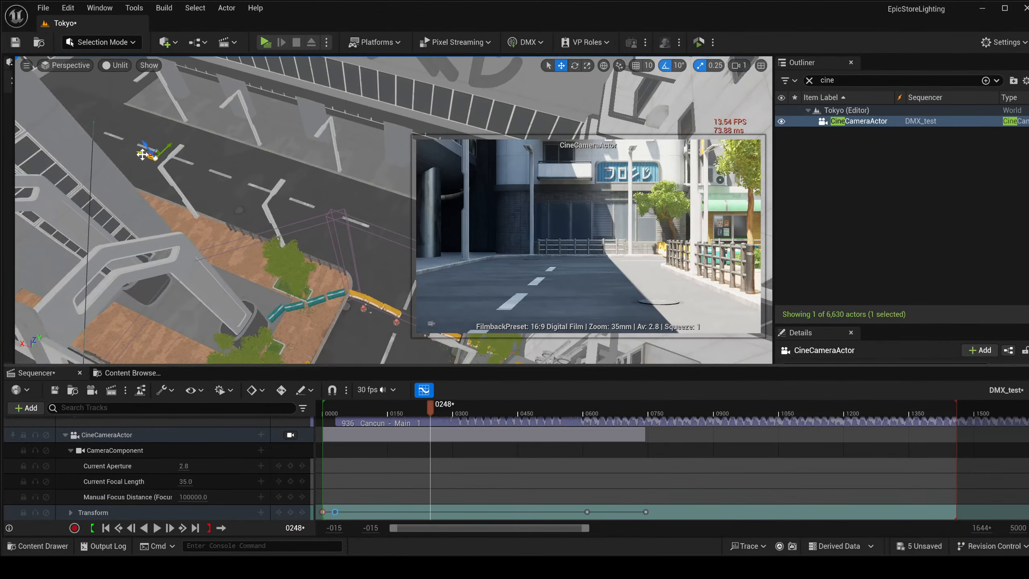
drag(142, 154, 377, 210)
right_drag(329, 228, 253, 223)
drag(259, 215, 237, 224)
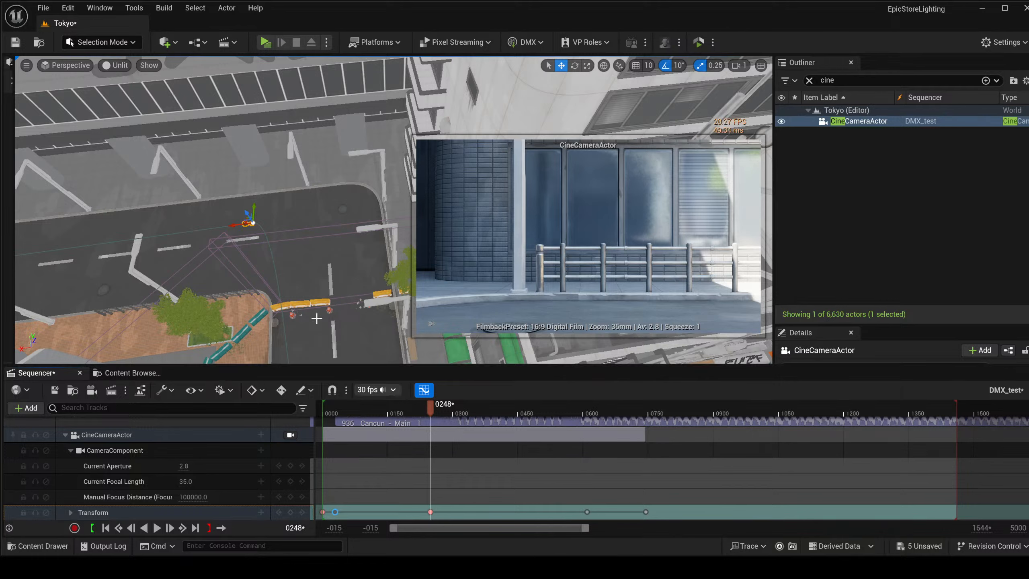
At frame 324, move the camera into the corner, rotate it to face down the side street, and keyframe its transform.
drag(431, 404, 464, 408)
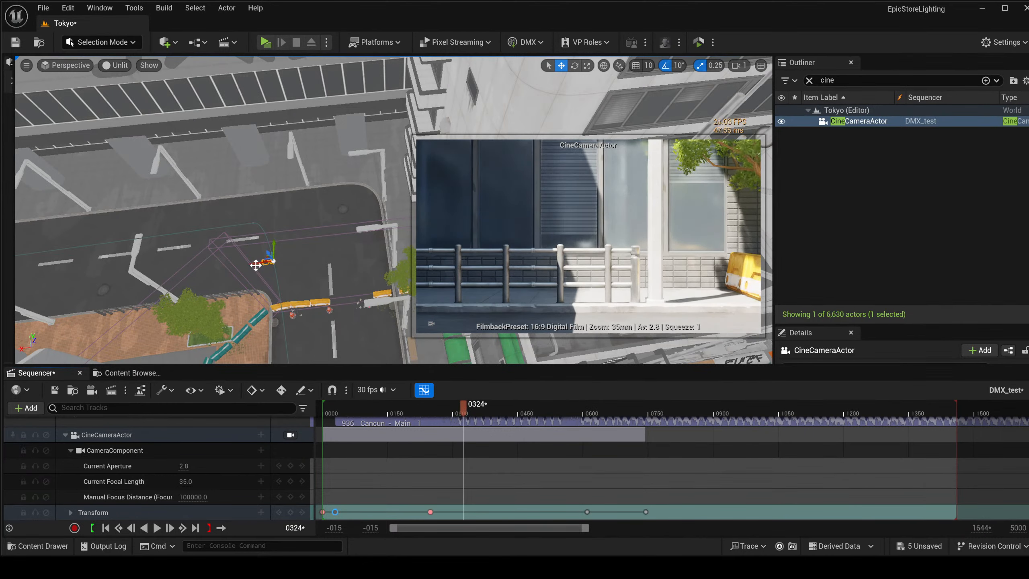
drag(258, 263, 324, 269)
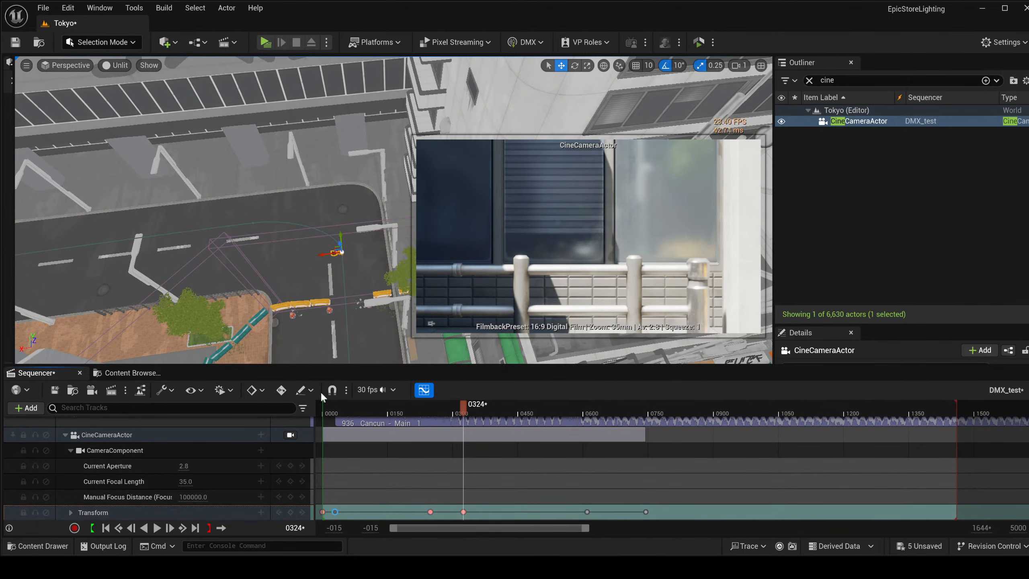
key(e)
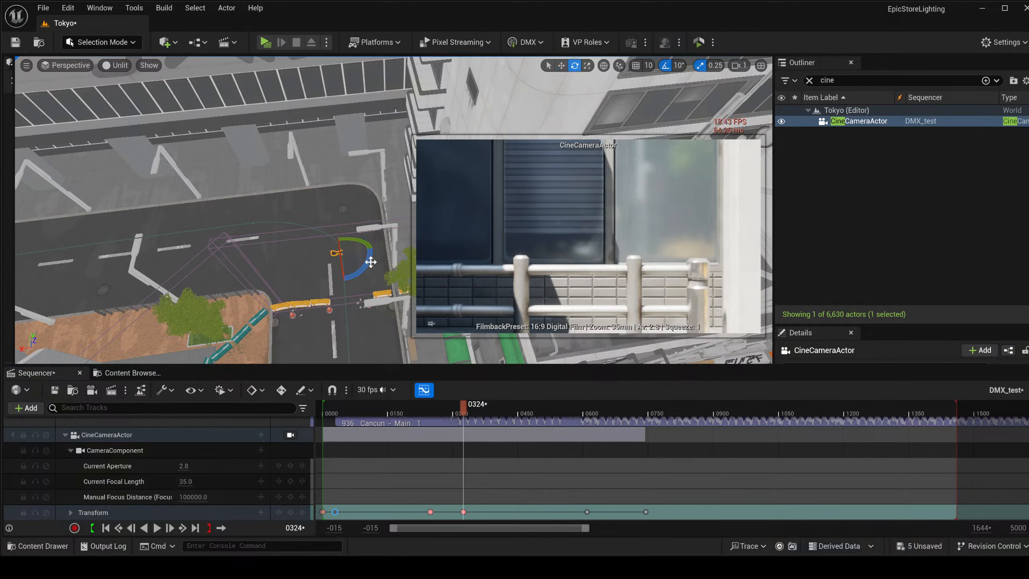
drag(370, 262, 318, 228)
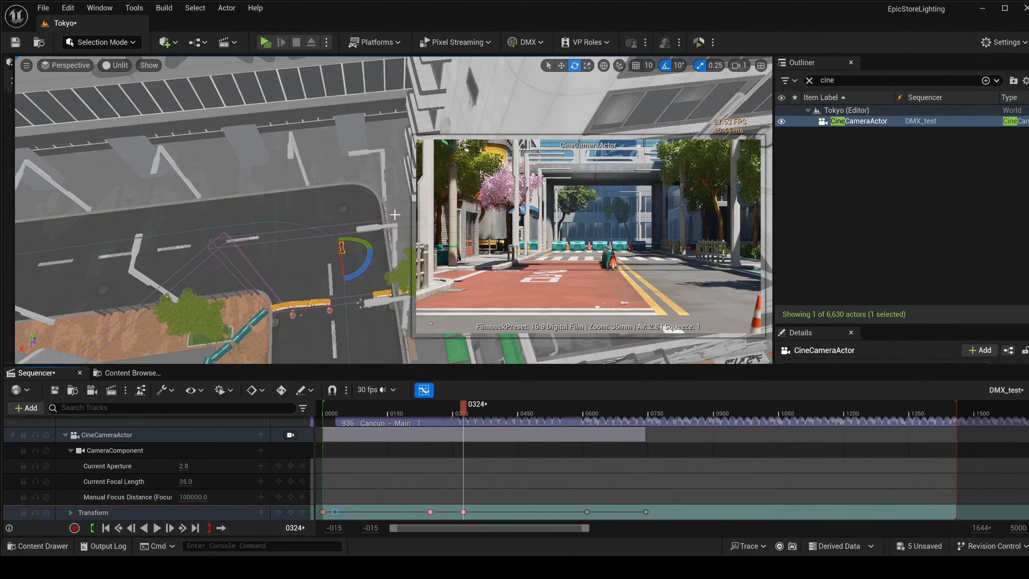
Play the turn from frame 248, shift its entry keyframe slightly earlier, and move the keyframe at frame 324 to frame 343.
click(430, 513)
key(space)
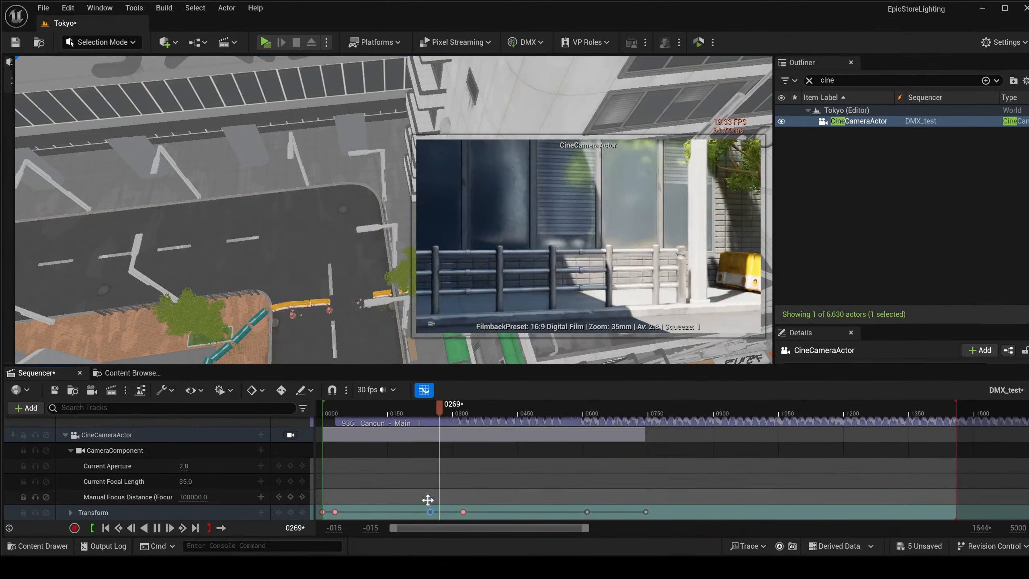
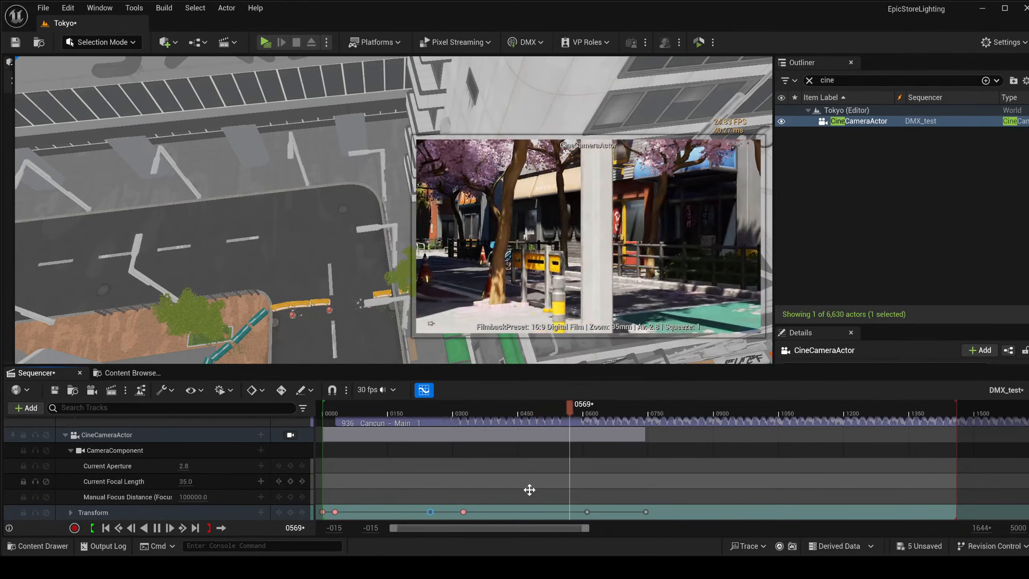
click(586, 512)
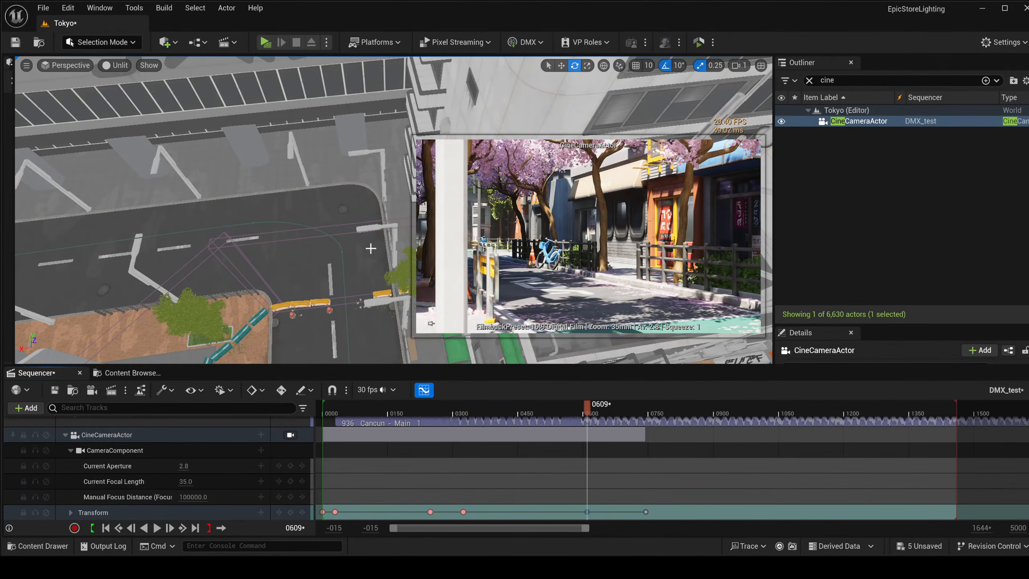
right_drag(370, 248, 438, 206)
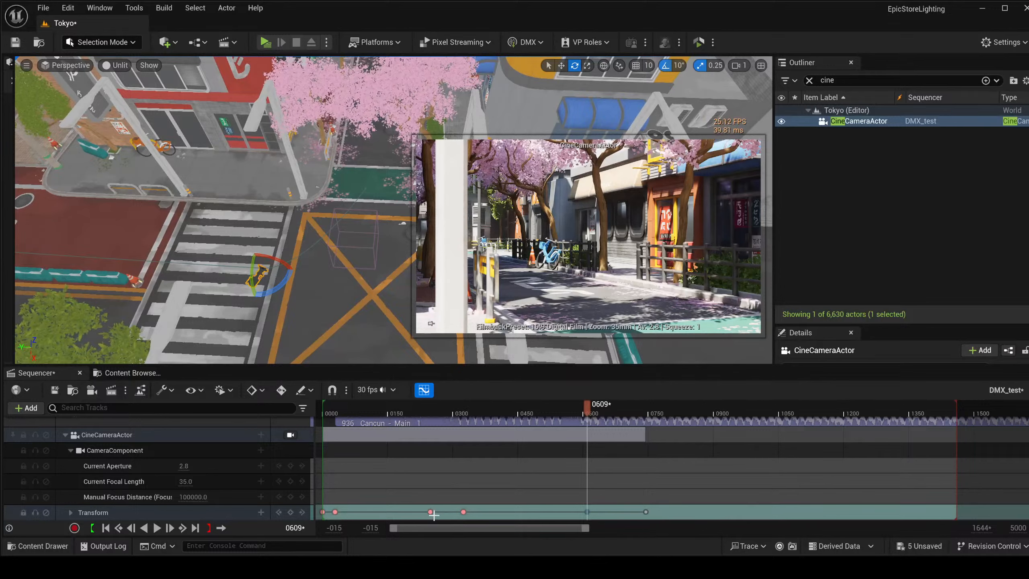
drag(432, 512, 471, 512)
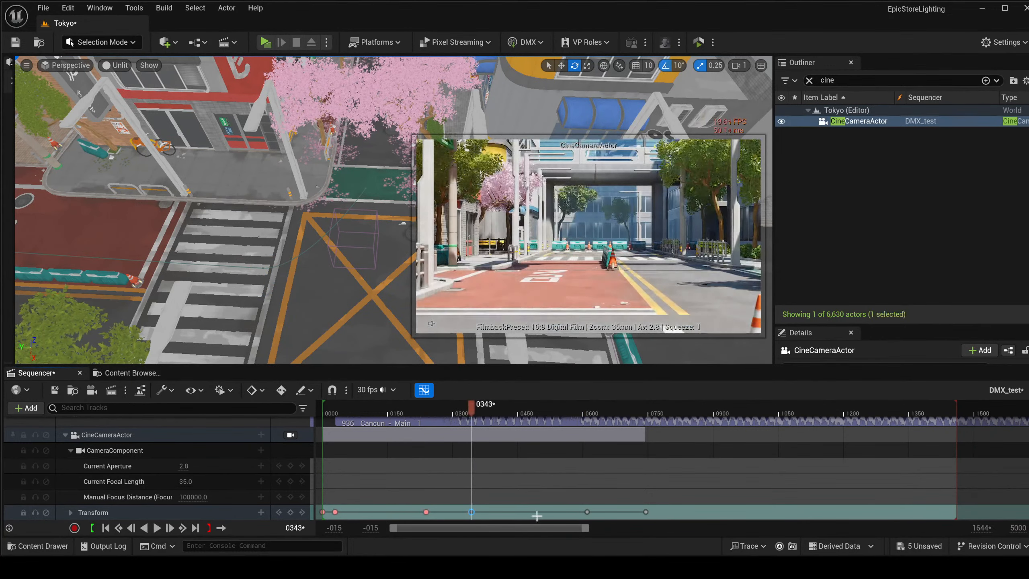
At the frame 609 keyframe, try rotating the camera to face the teal barricades, first by 70 degrees and again without angle snapping.
click(586, 511)
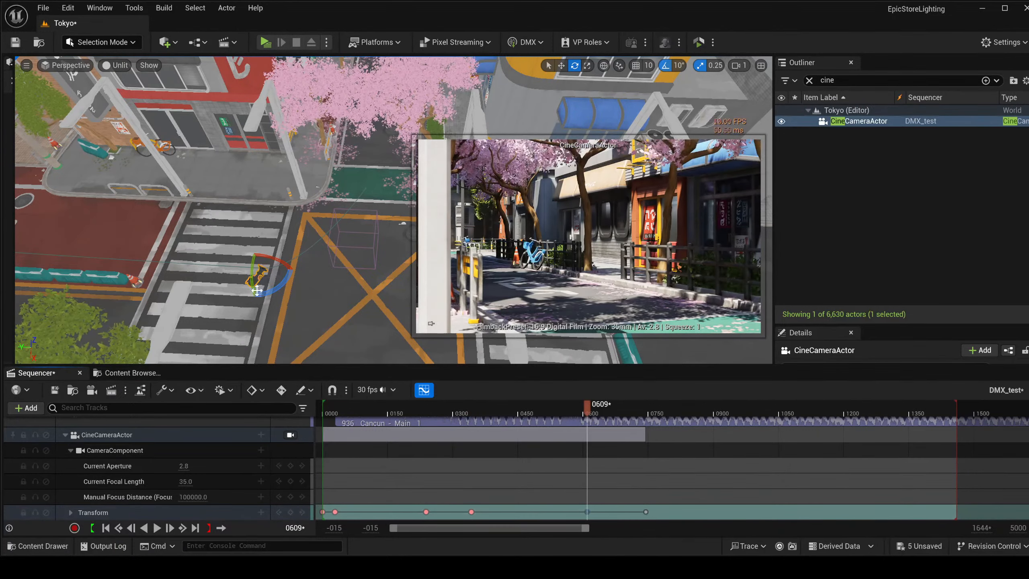
drag(280, 284, 254, 266)
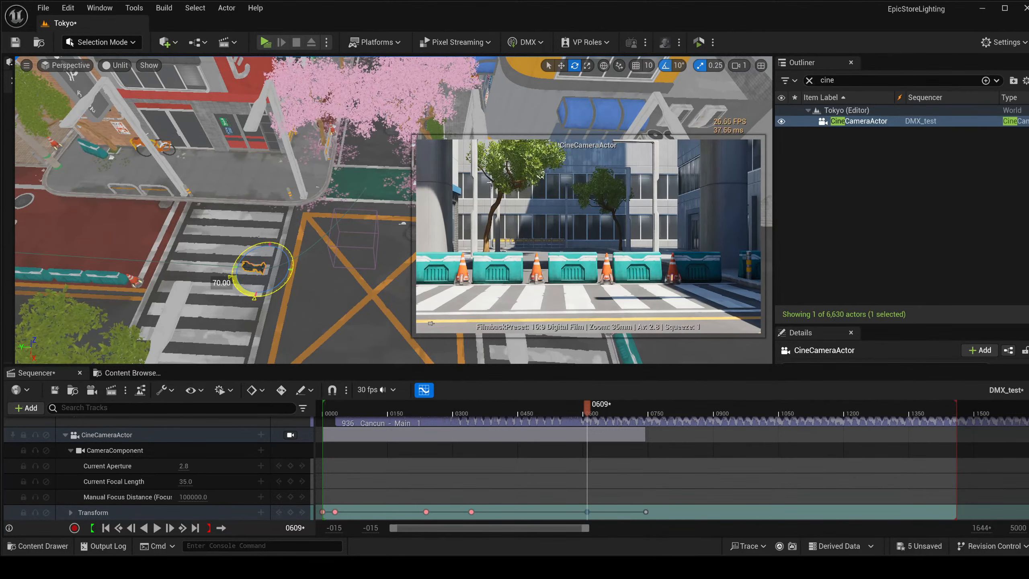
drag(253, 266, 263, 290)
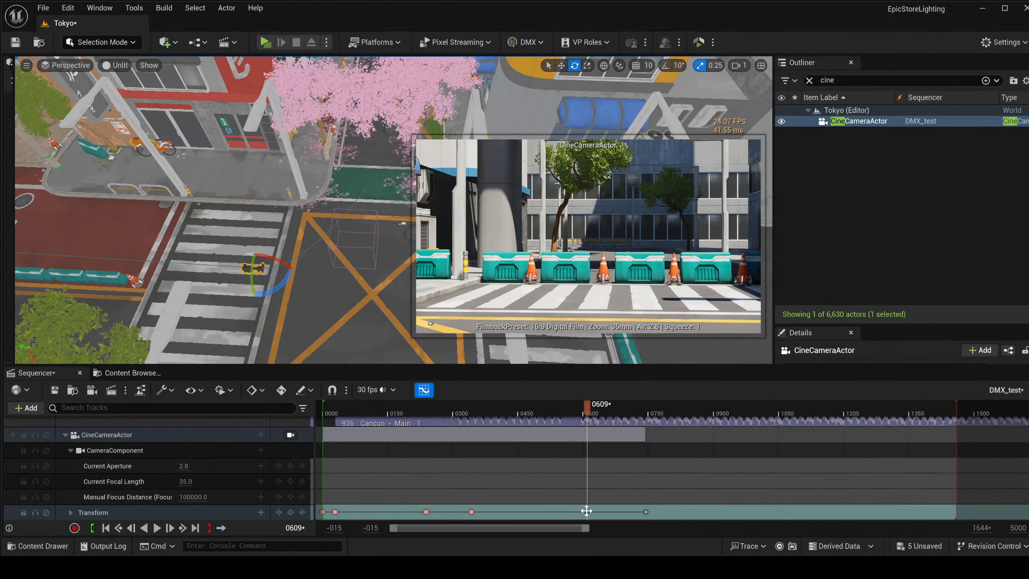
Play the camera move from frame 609 to frame 746, and save the Tokyo level and the DMX_test sequence.
key(space)
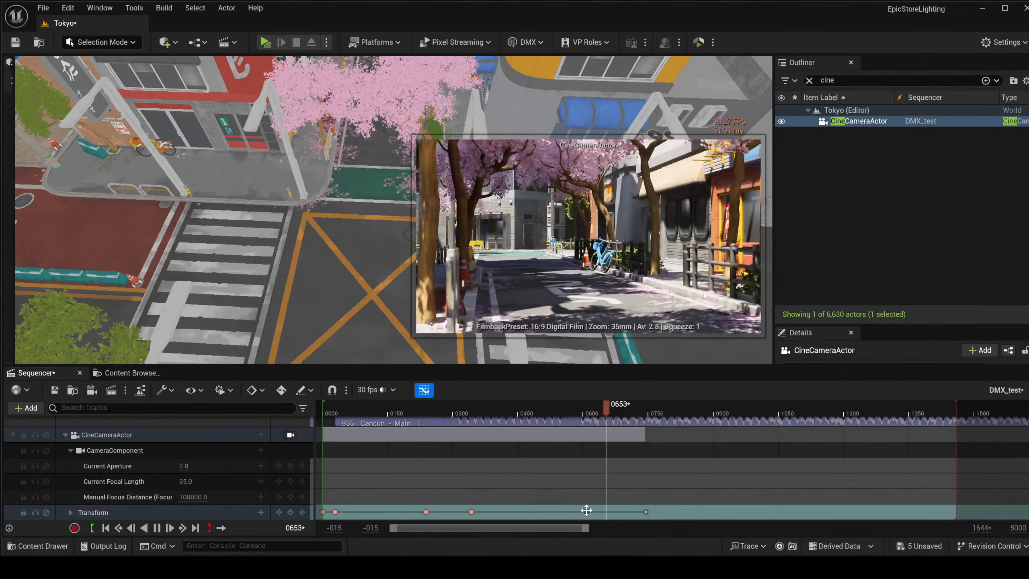
key(space)
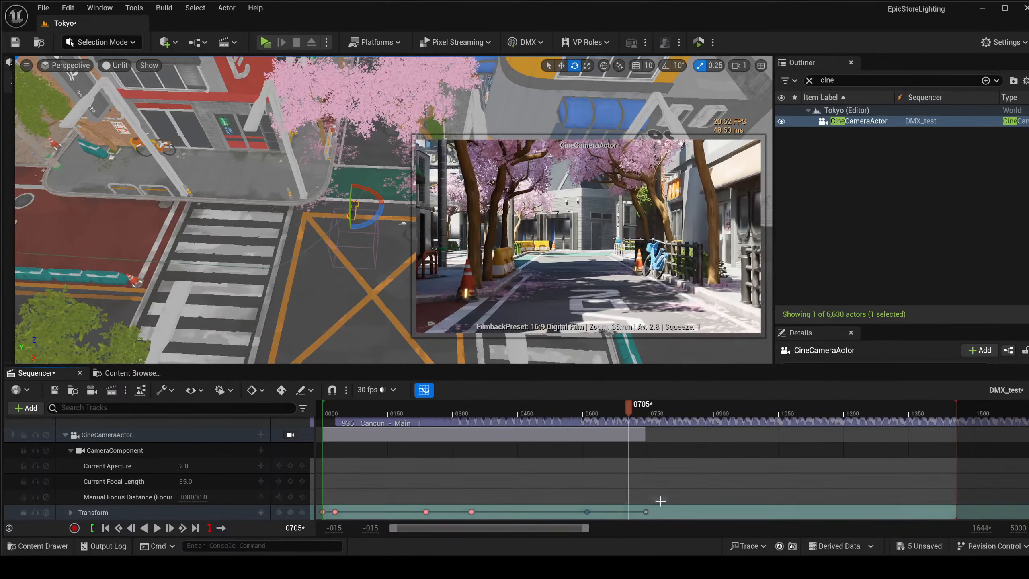
key(space)
key(space)
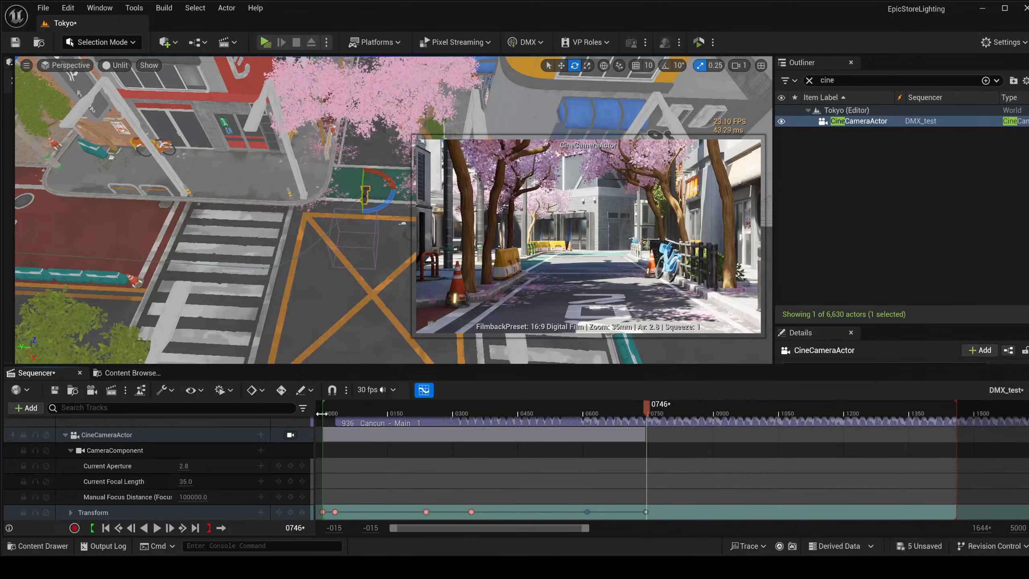
click(340, 403)
key(ctrl+s)
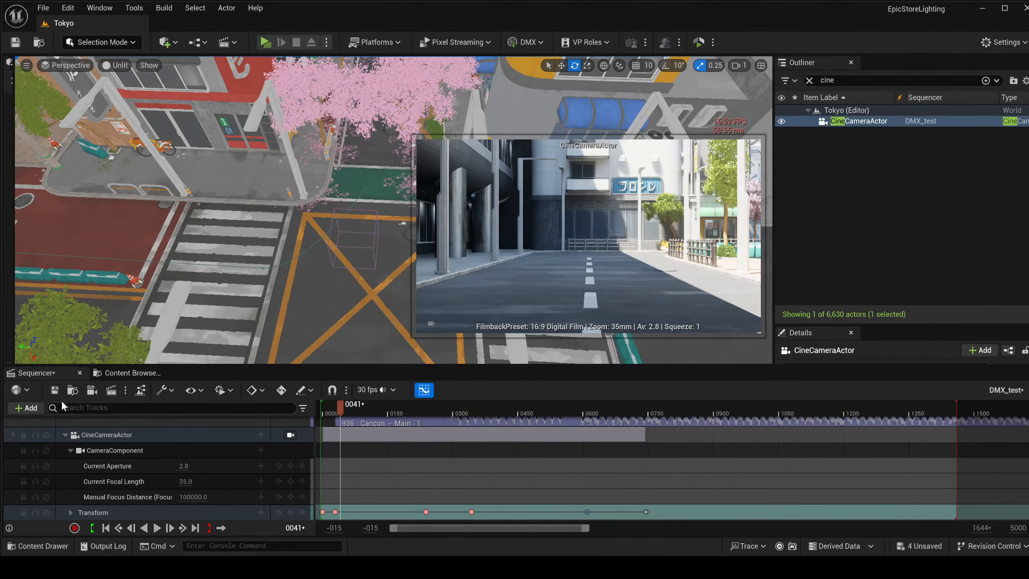
click(51, 390)
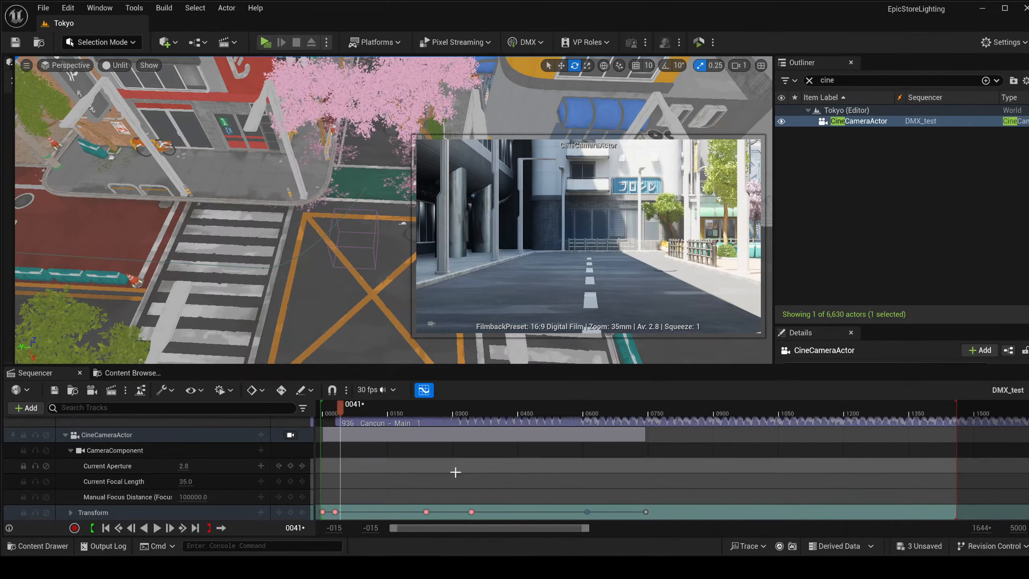
Return to the camera's first keyframe at frame 0 and search the level's actors for "sun".
click(322, 512)
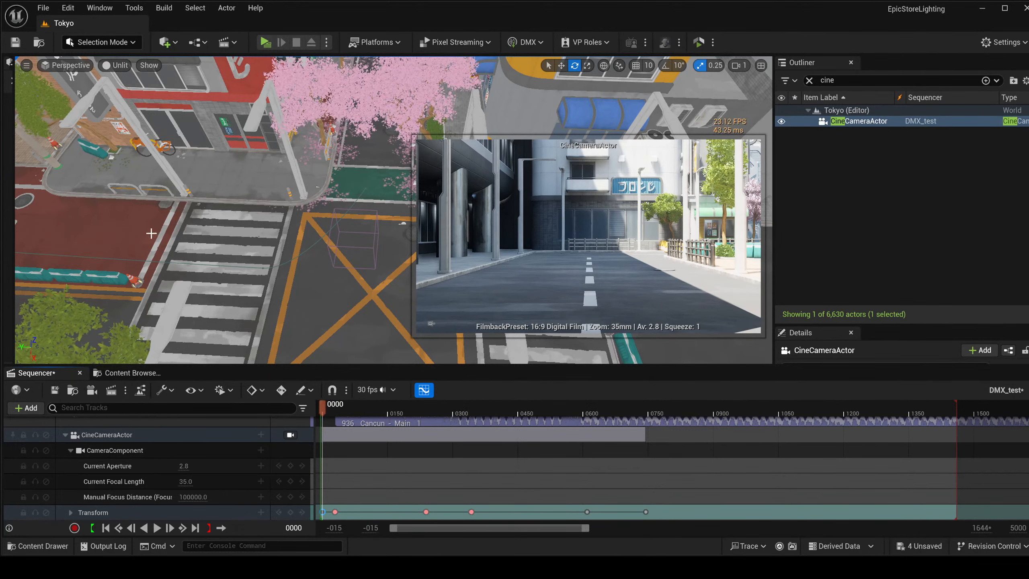
right_drag(151, 233, 151, 233)
right_drag(284, 211, 425, 187)
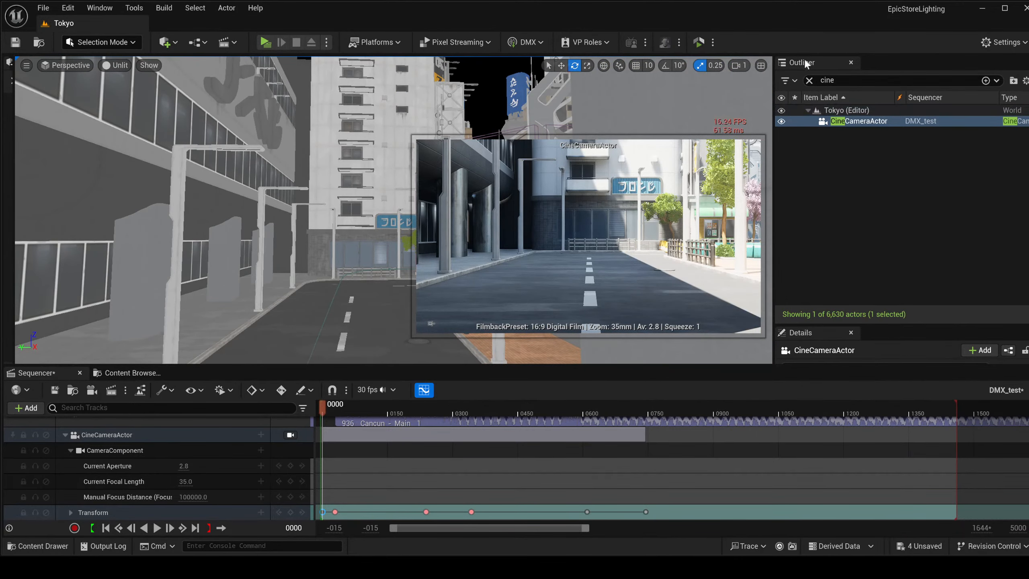
click(809, 81)
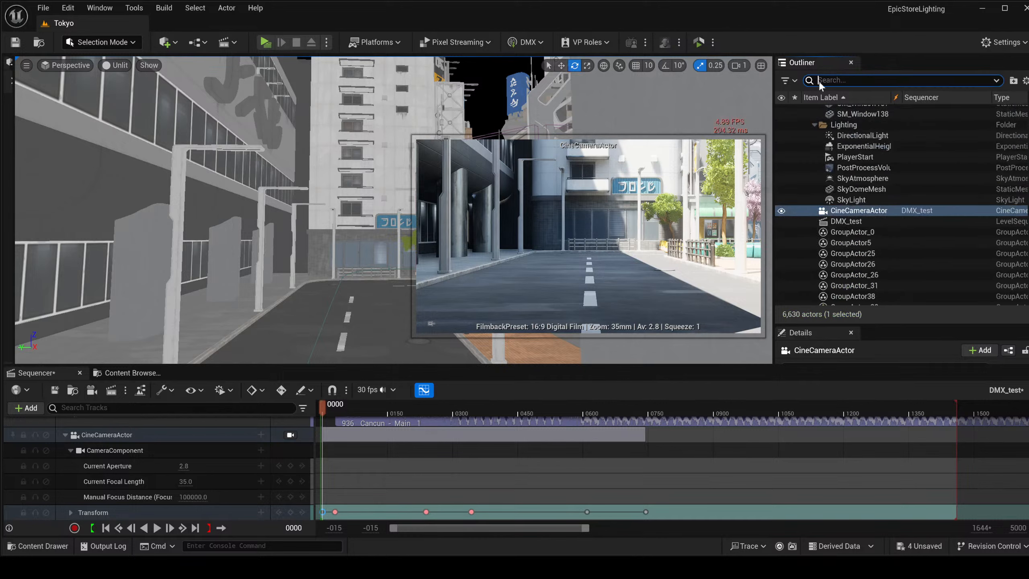
text(sun)
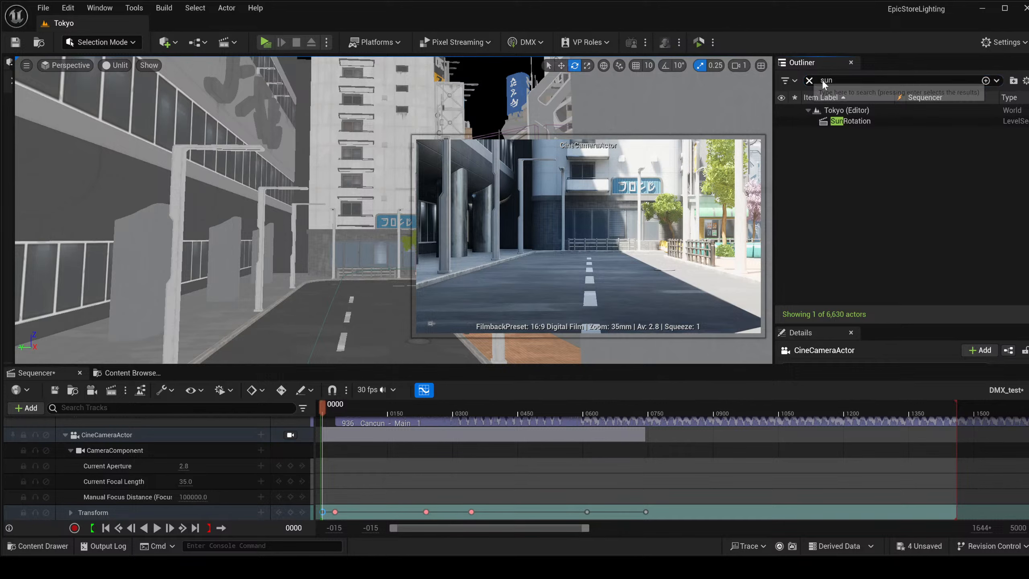
click(809, 81)
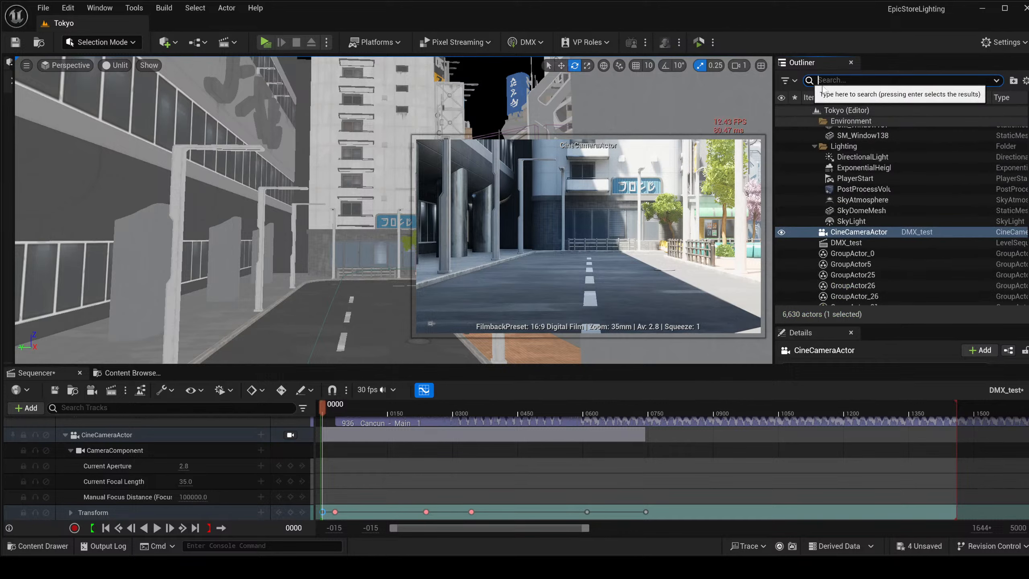
Add the DirectionalLight from the Lighting folder to the DMX_test sequence as a track.
click(855, 162)
drag(855, 161, 249, 482)
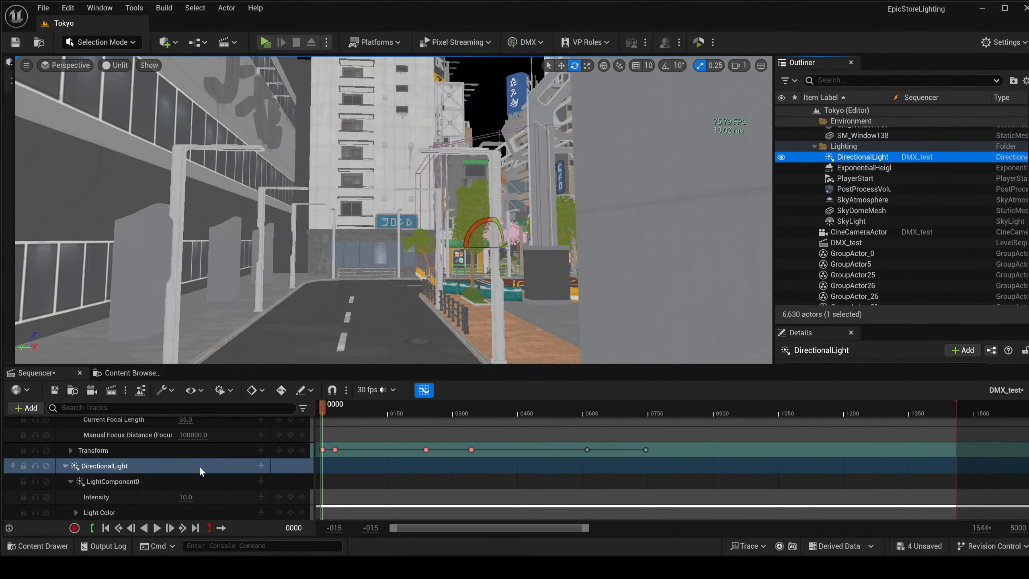
click(164, 466)
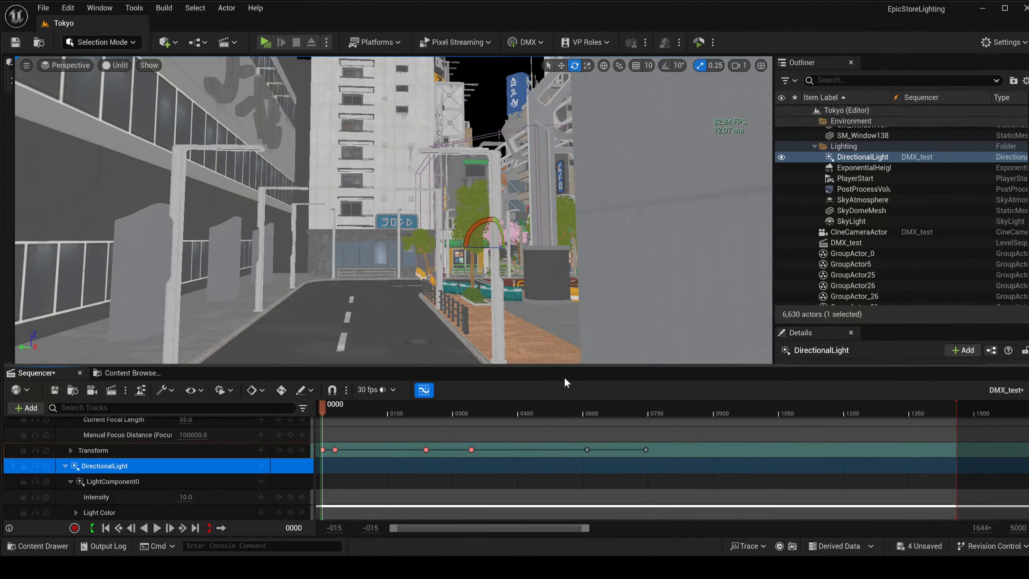
Show the scene in Lit mode and rotate the directional light to change how sunlight falls on the street.
click(116, 66)
click(129, 109)
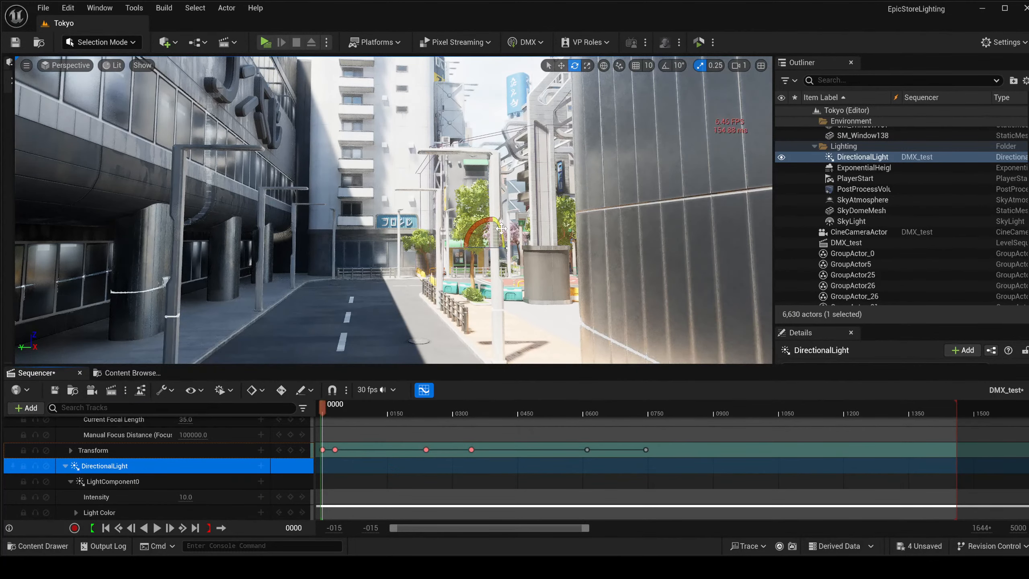
drag(502, 227, 509, 271)
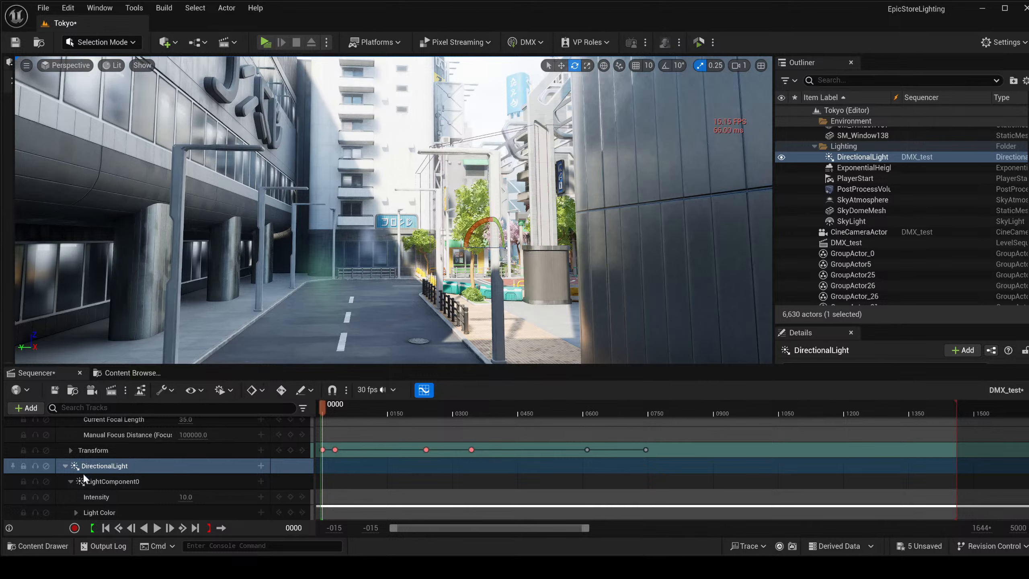
click(108, 469)
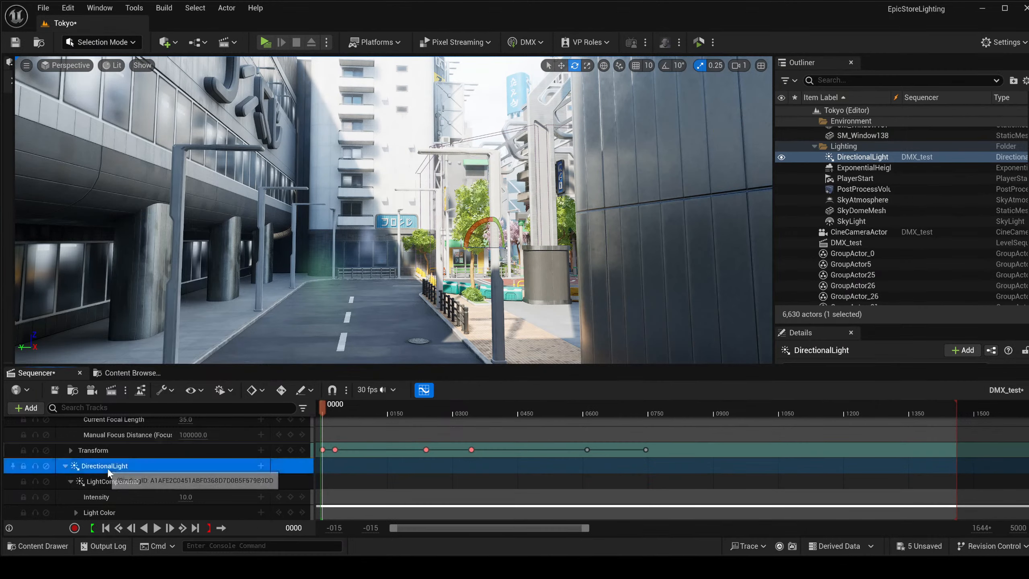
right_click(107, 468)
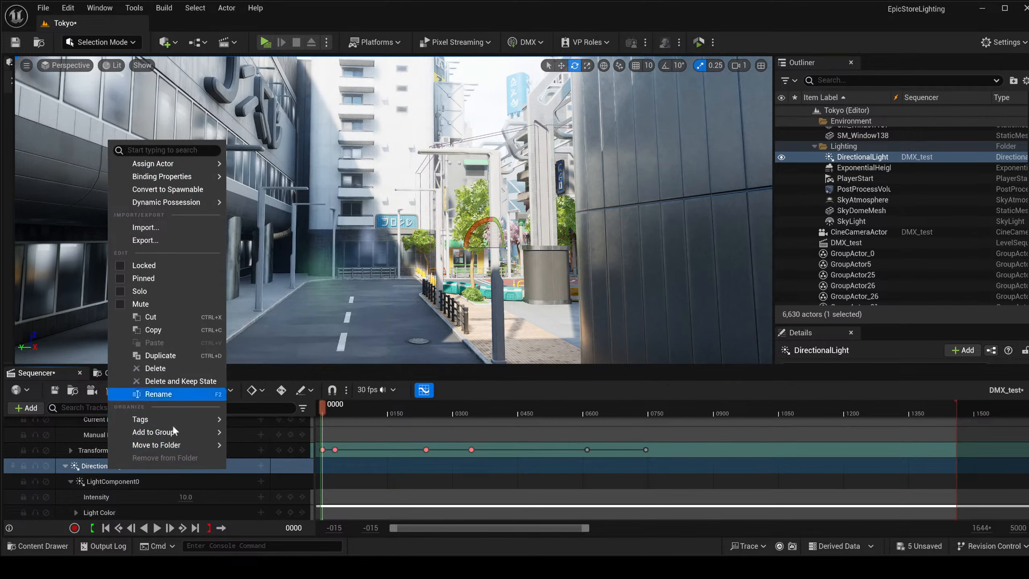
click(91, 470)
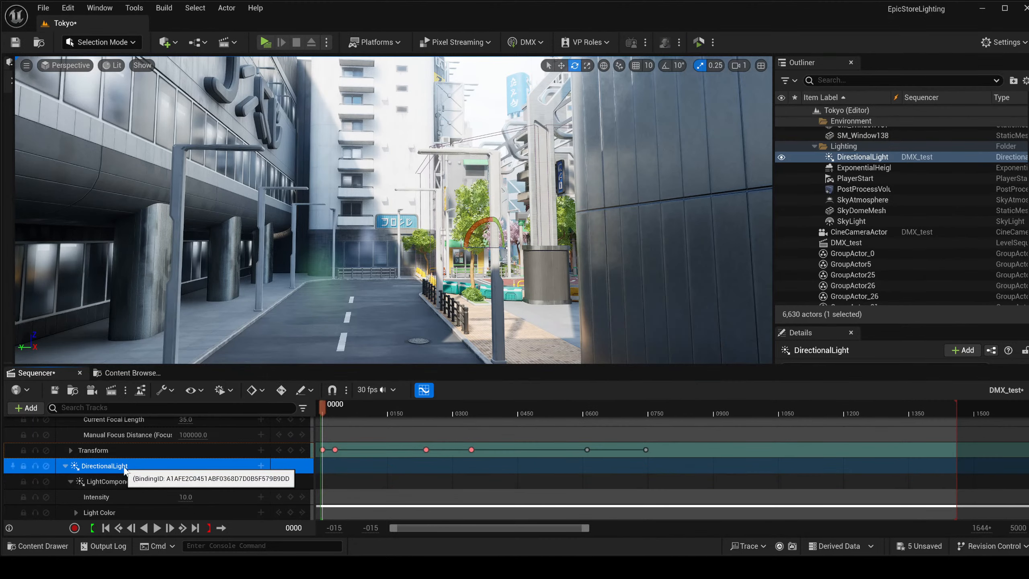
key(F2)
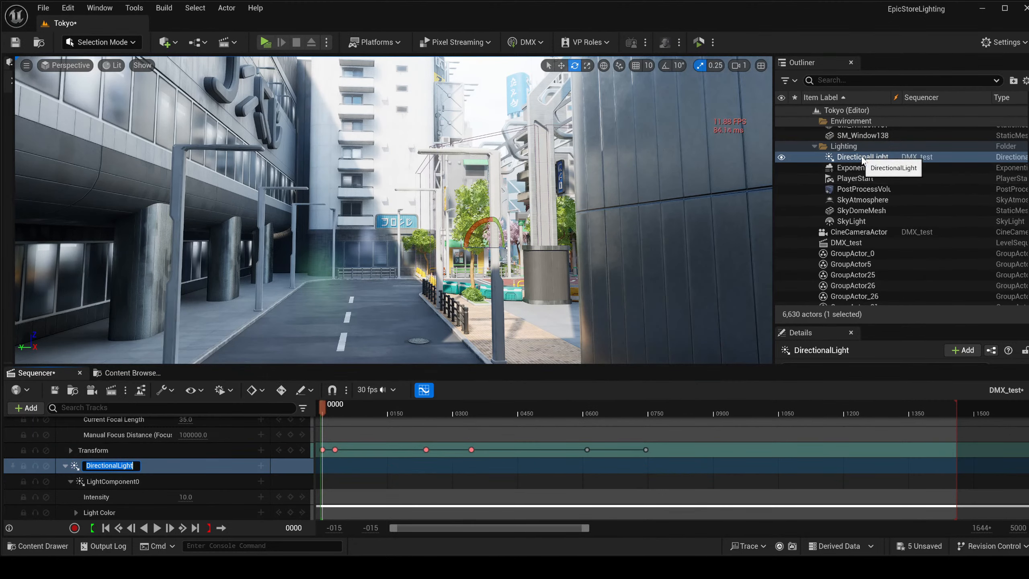
click(165, 481)
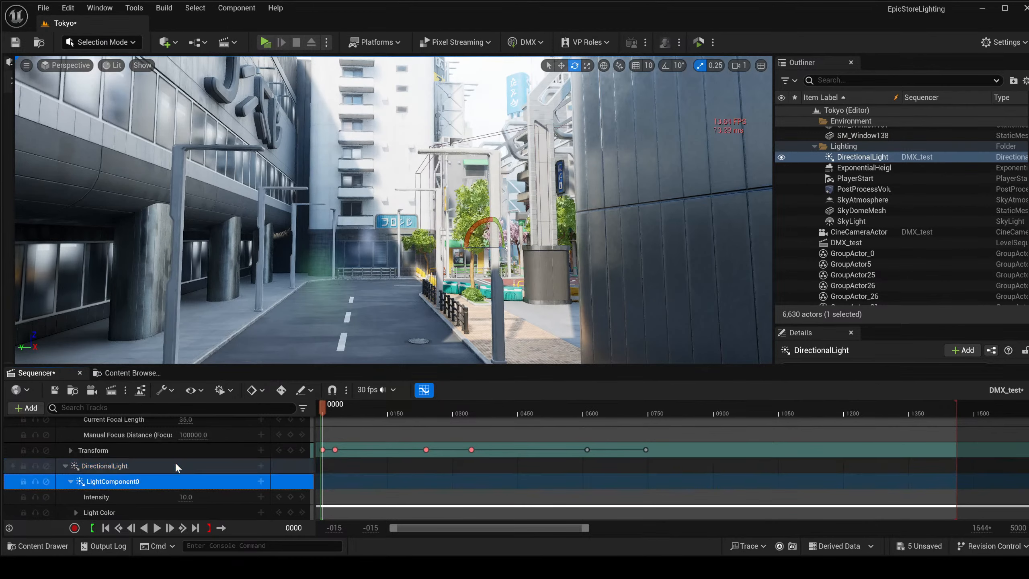
Add a Transform track to the DirectionalLight in the sequence and keyframe its transform at frame 0.
click(174, 465)
click(261, 466)
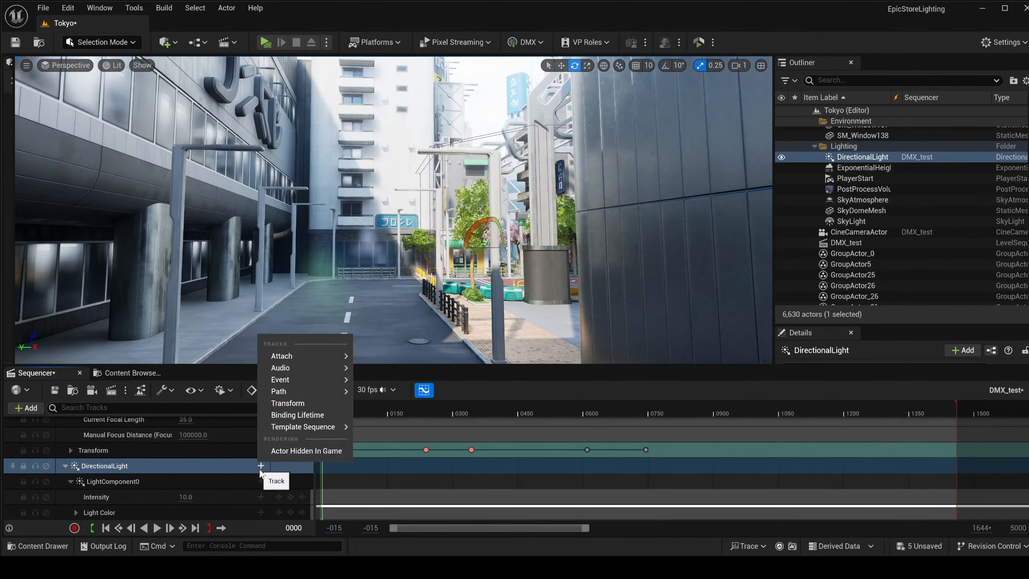
mouse_move(296, 353)
mouse_move(369, 367)
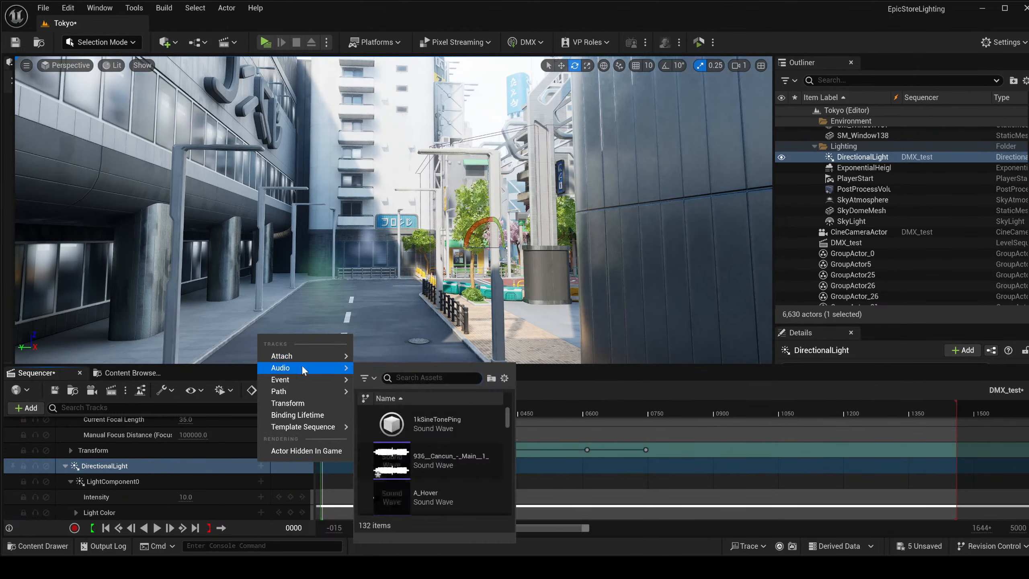
click(294, 402)
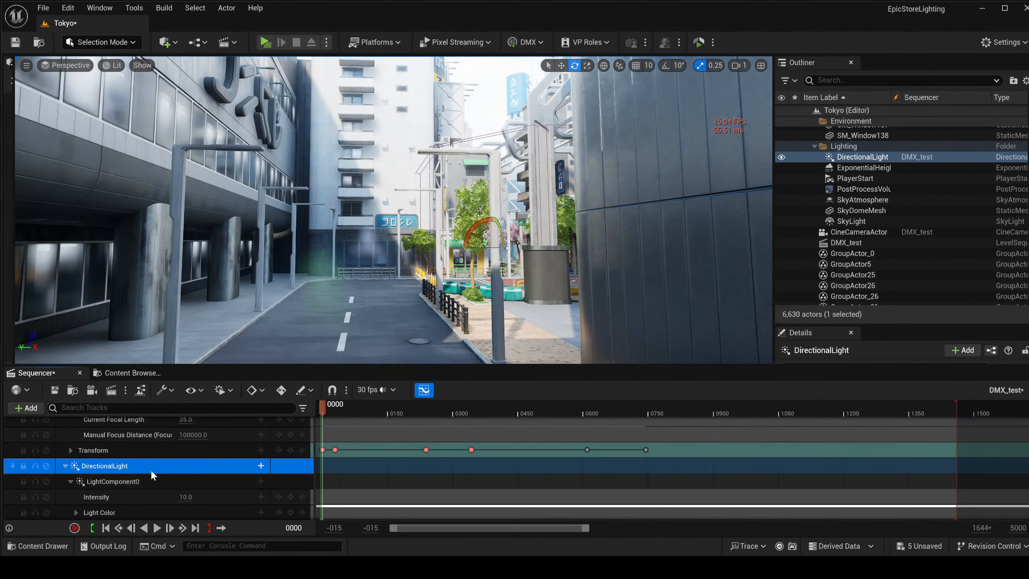
scroll(149, 468, down, 1)
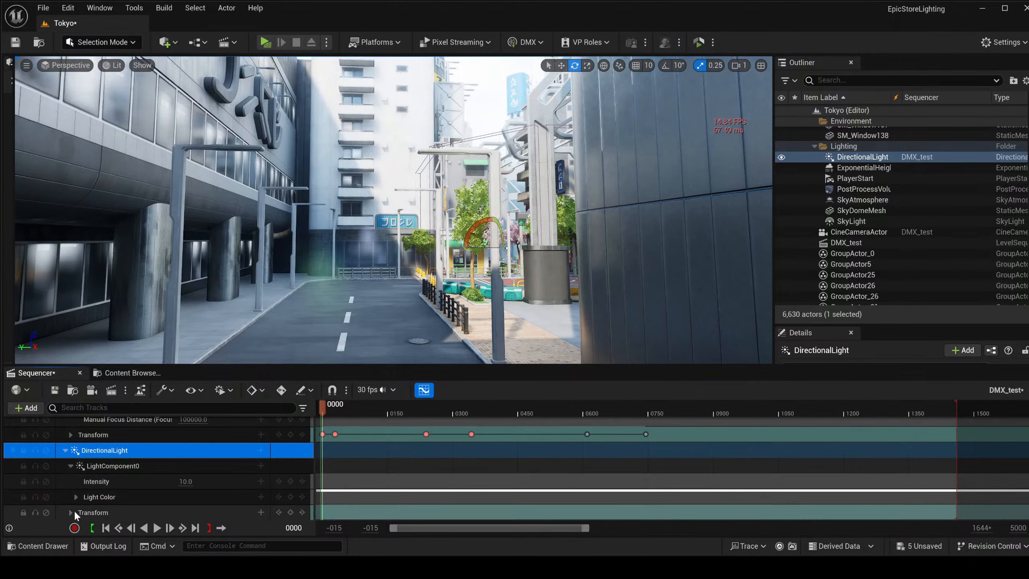
click(290, 512)
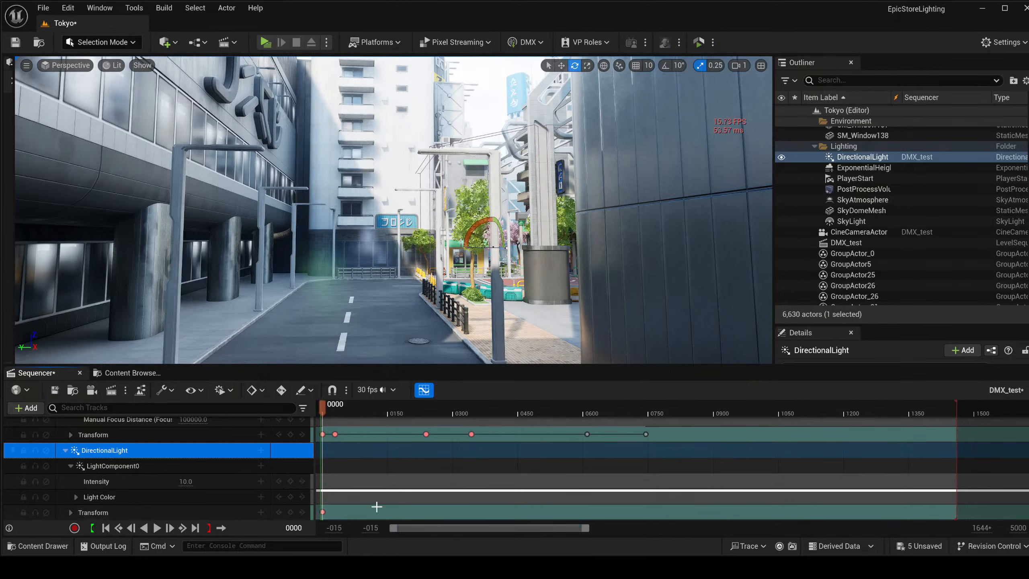
Go to the camera keyframe at frame 29 and select the directional light's LightComponent0 and Light Color tracks.
click(336, 434)
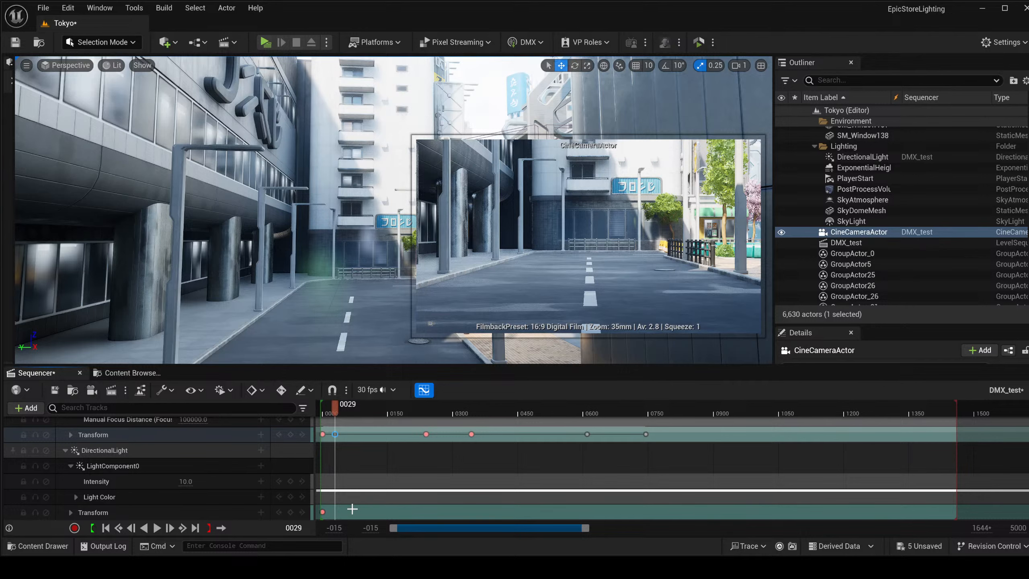
click(117, 466)
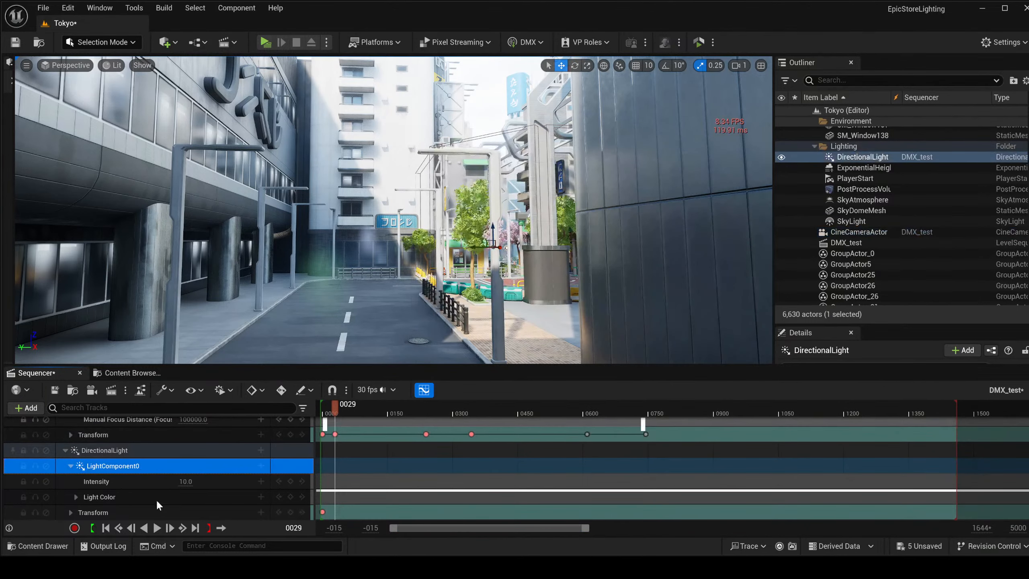
ctrl+click(116, 498)
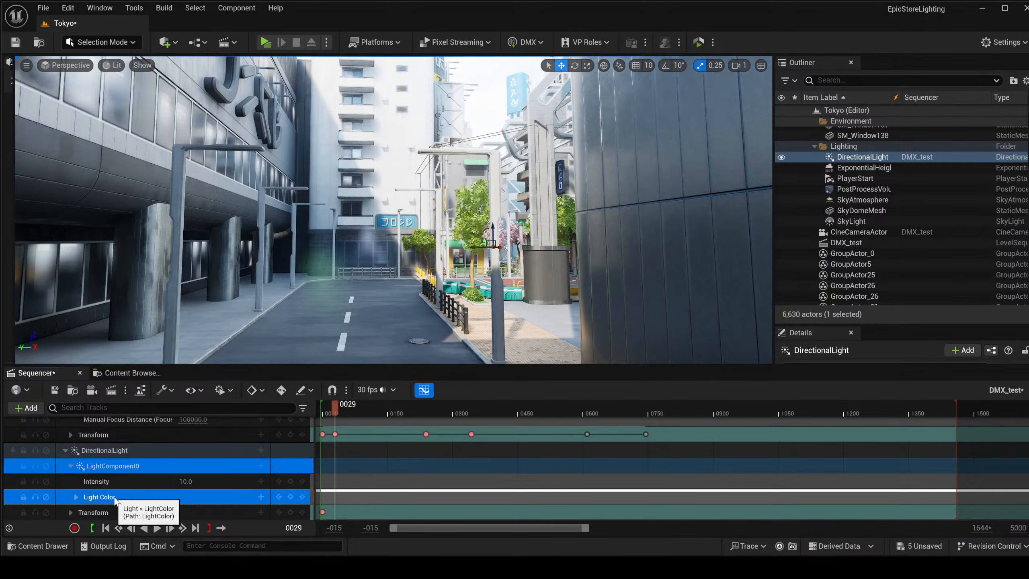
Select the DirectionalLight's Transform track and enlarge the Details area to show its transform values.
shift+click(109, 514)
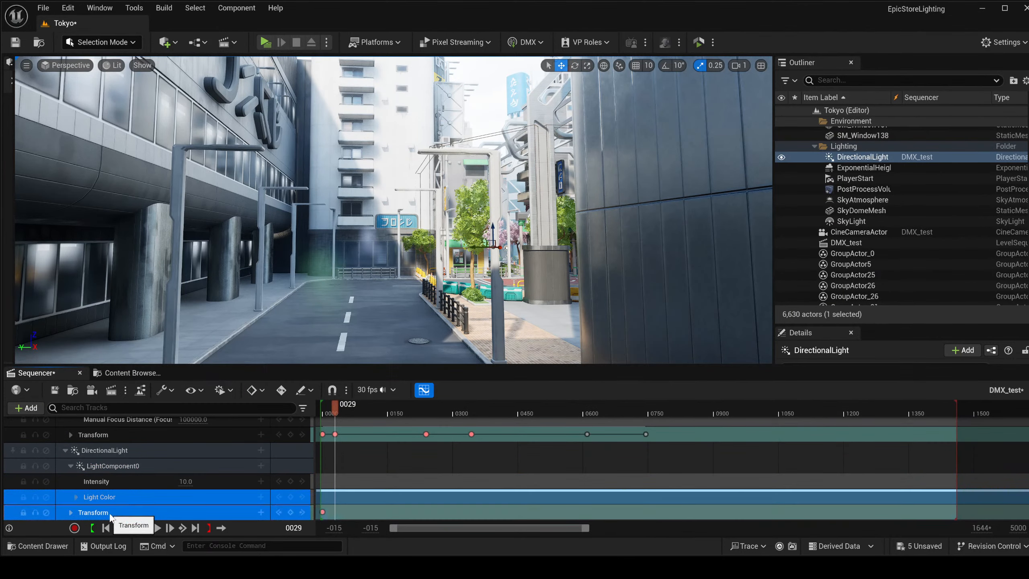
click(109, 514)
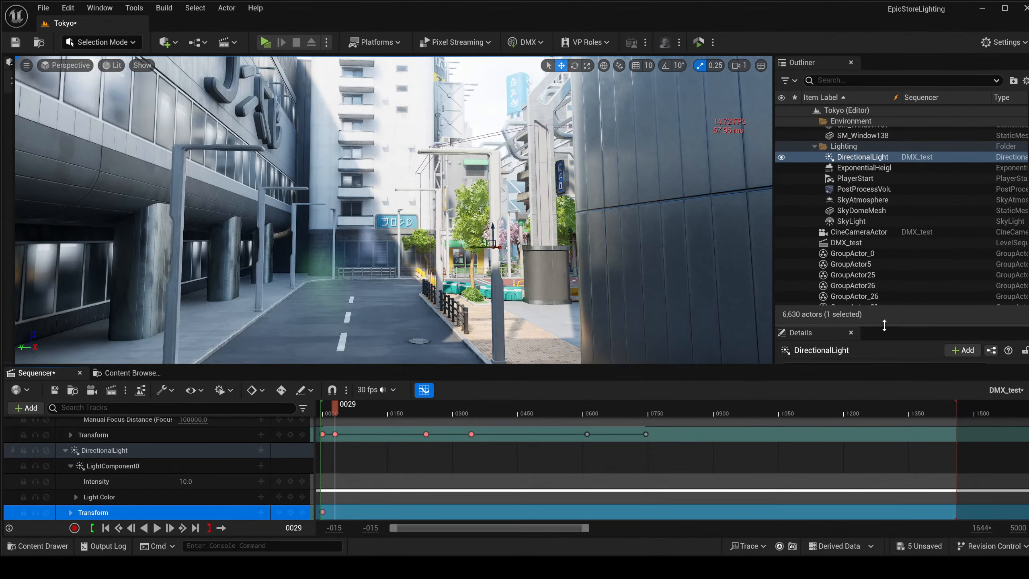
drag(885, 325, 885, 167)
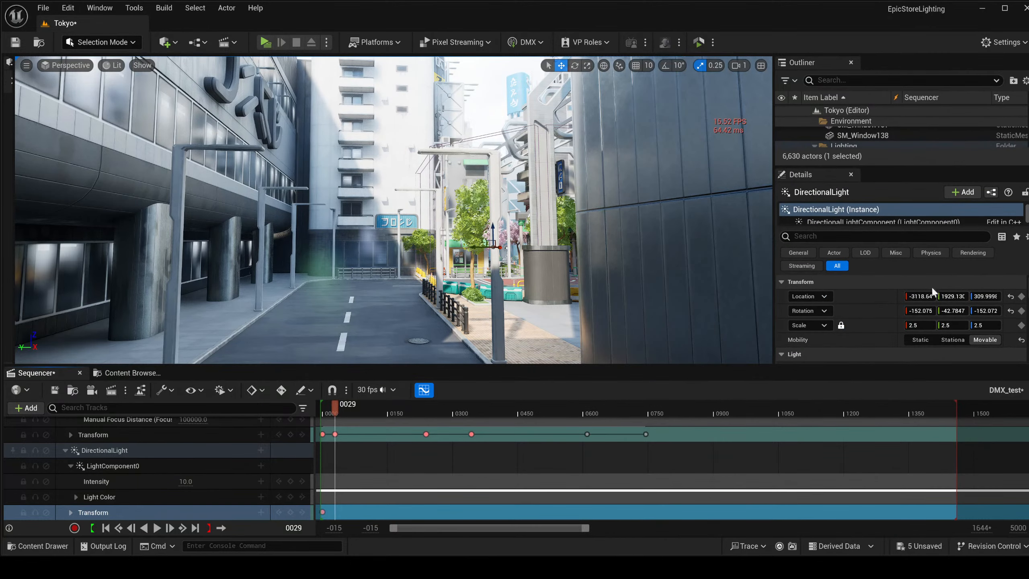
Try a Y rotation of -38° on the DirectionalLight at frame 29.
click(942, 310)
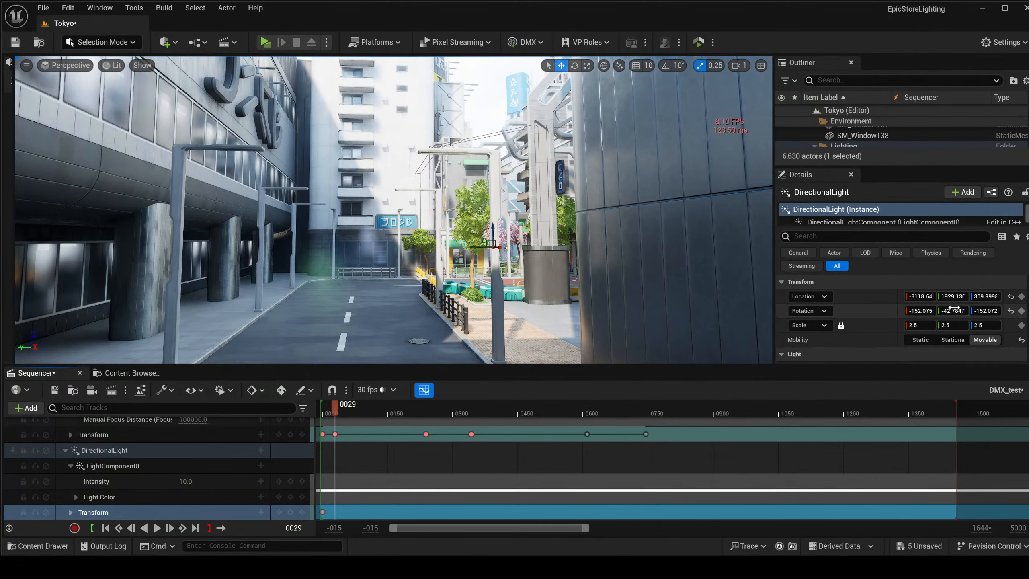
text(-27)
key(Return)
drag(952, 311, 949, 310)
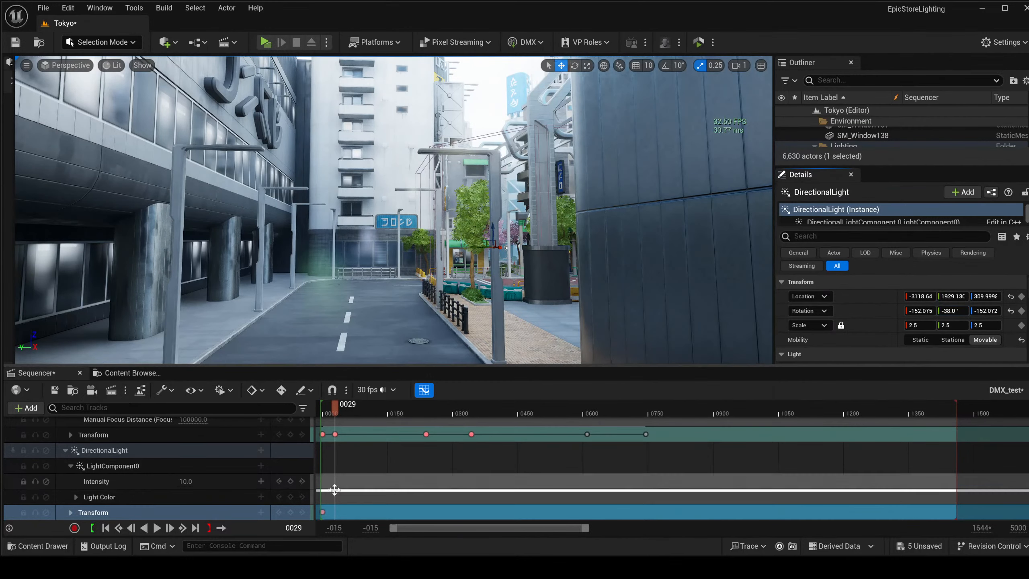
Go to the camera's first transform keyframe at frame 0 and pilot the CineCameraActor.
click(323, 435)
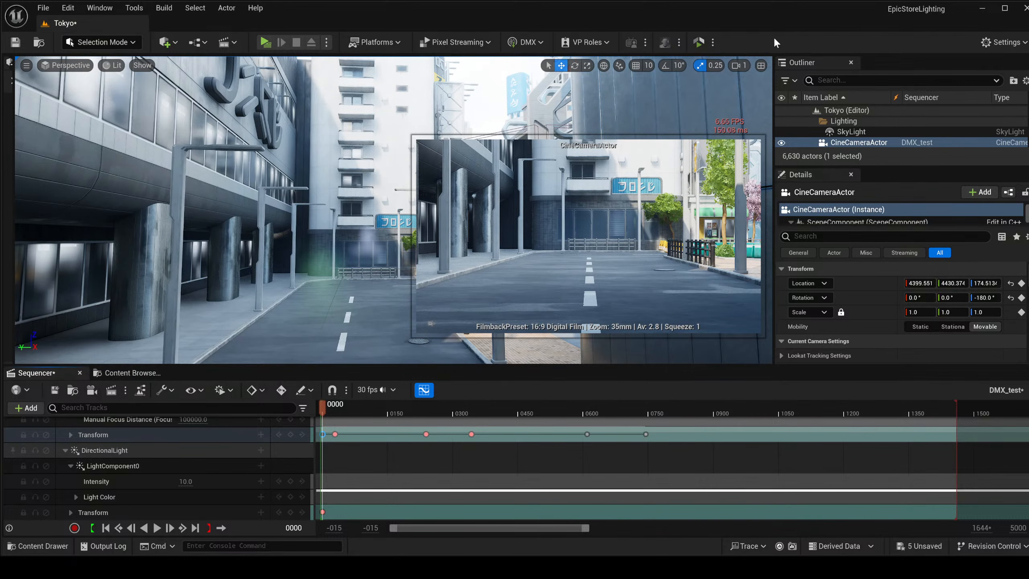
right_click(842, 143)
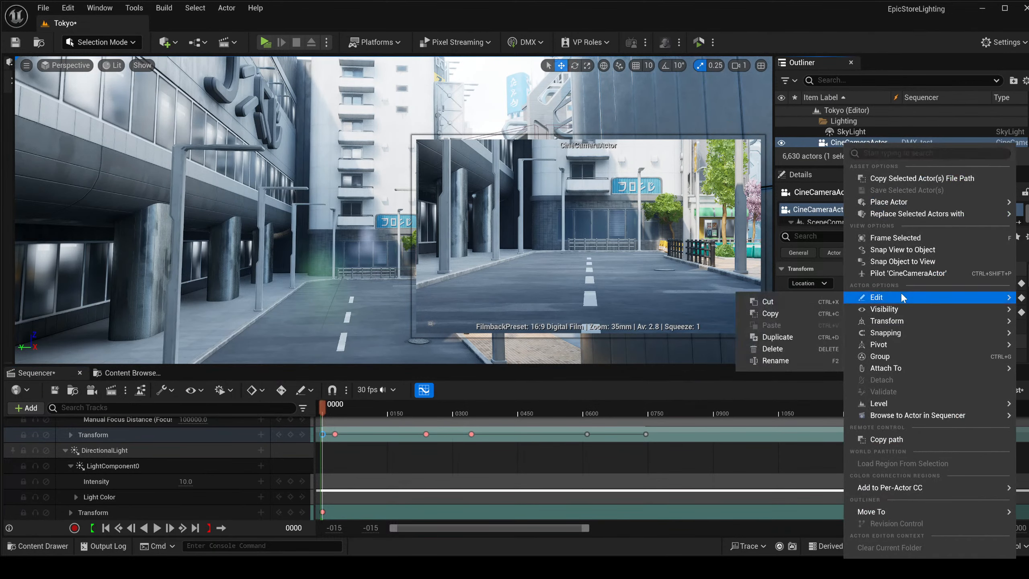
click(908, 273)
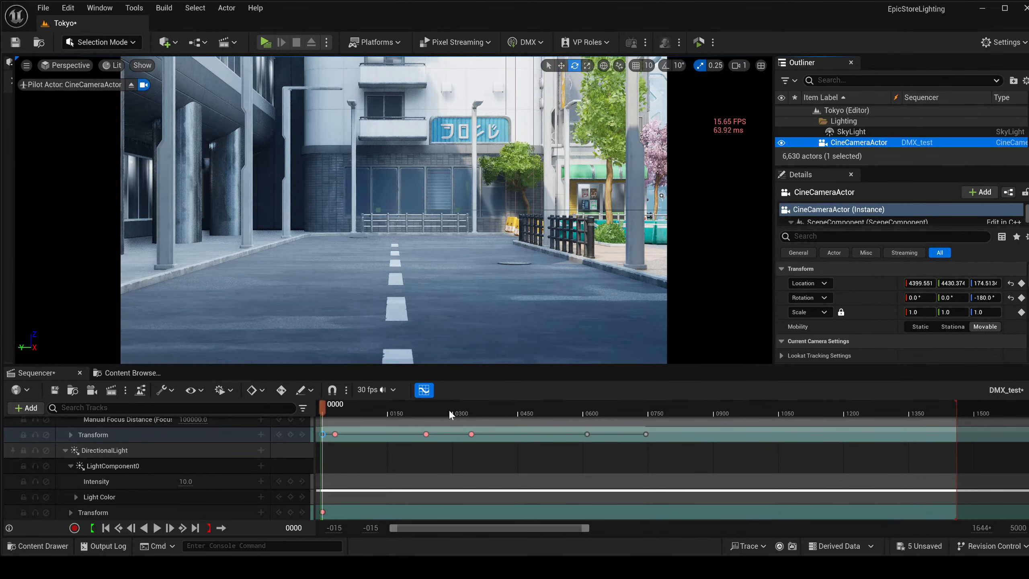
Play the camera animation from the start and inspect the shot at its transform keyframes through frame 343.
click(340, 408)
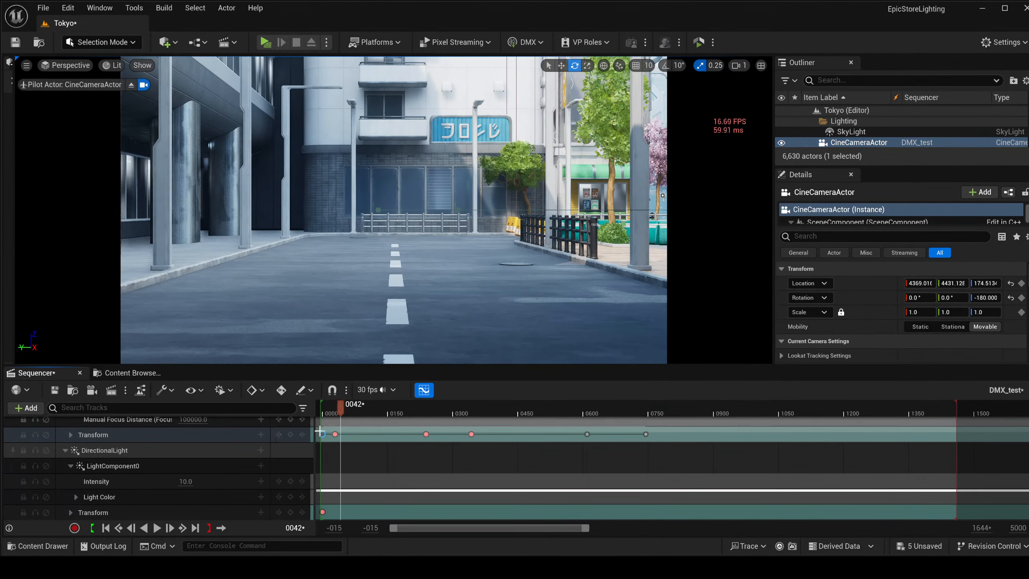
click(322, 409)
key(space)
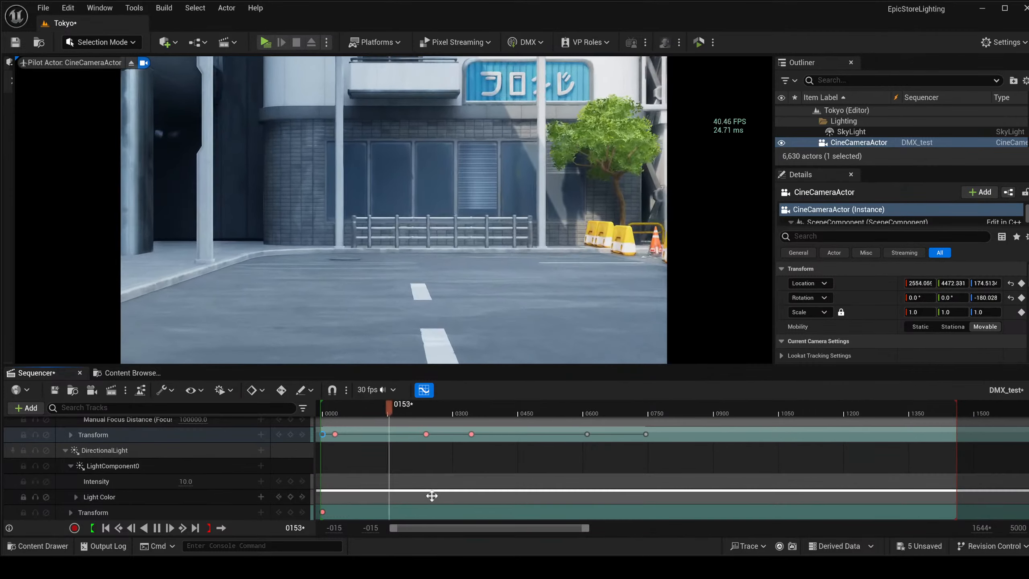
key(space)
click(335, 434)
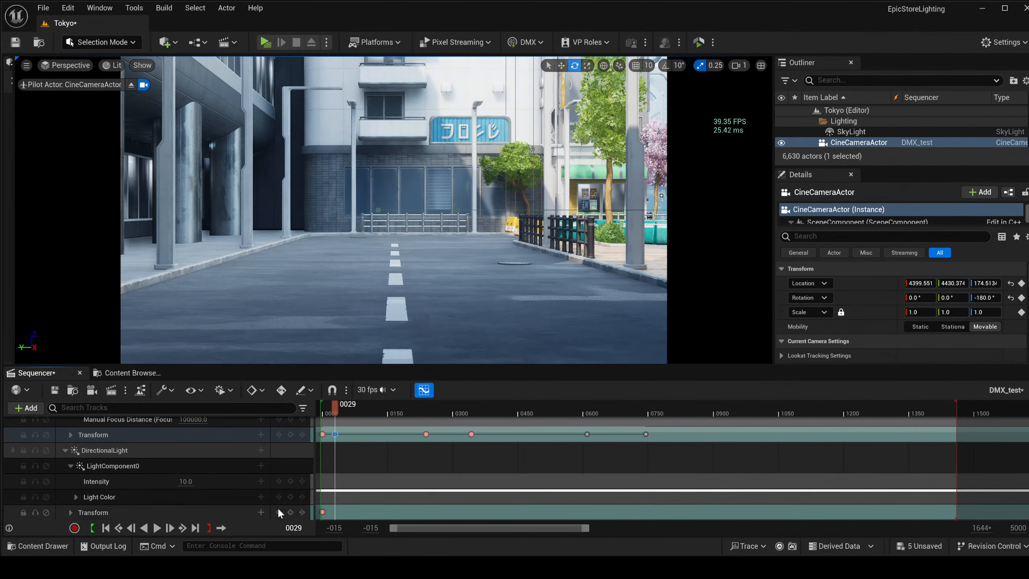
click(425, 435)
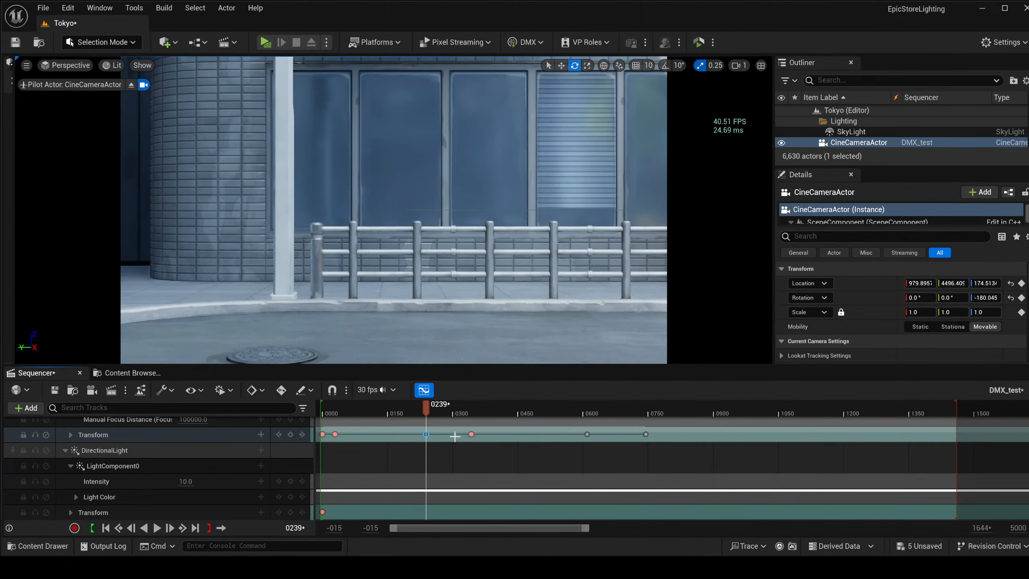
click(470, 432)
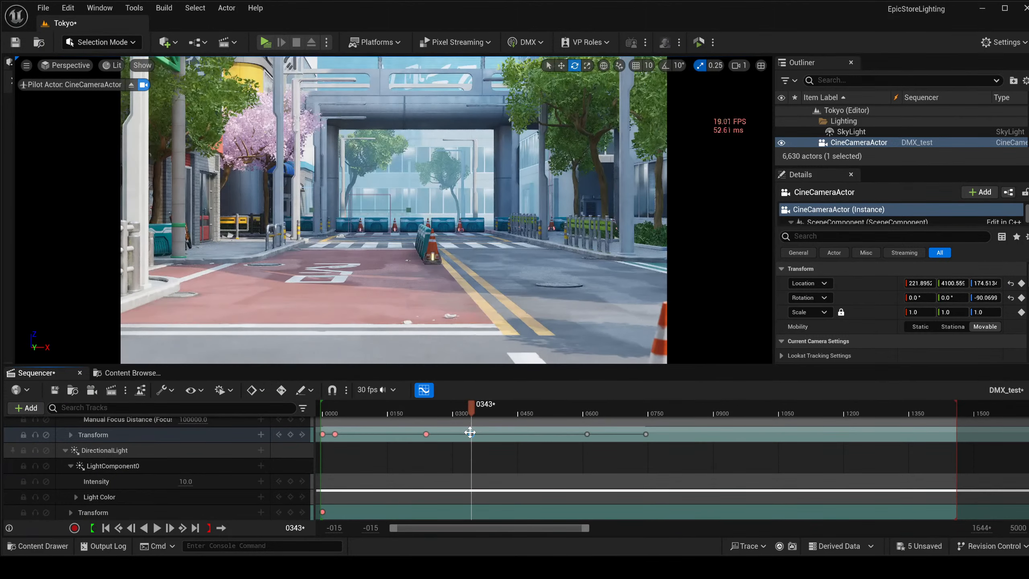
click(426, 432)
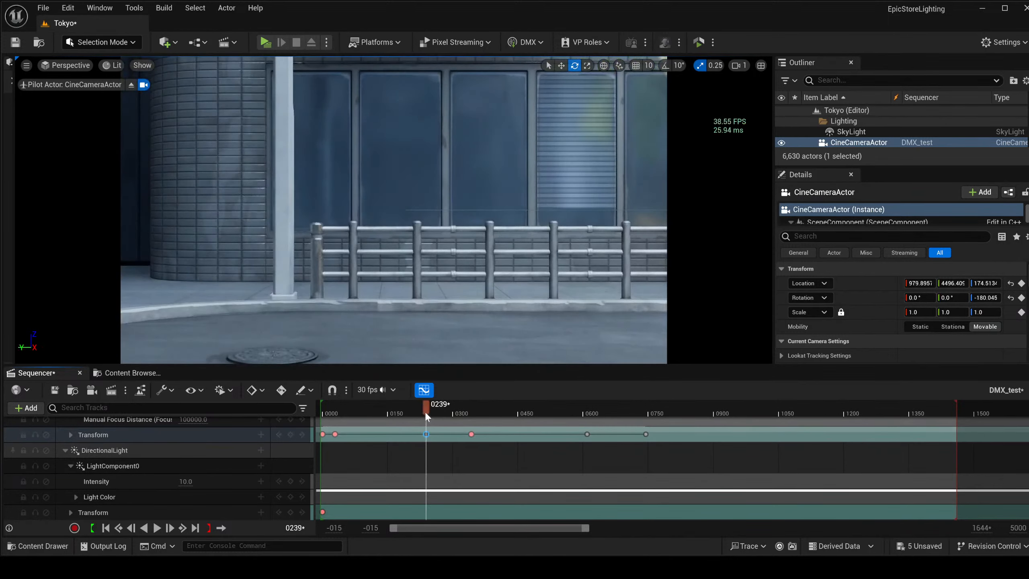
Move the playhead to frame 135, enable auto-keying and select the DirectionalLight's Transform track.
drag(425, 412, 381, 409)
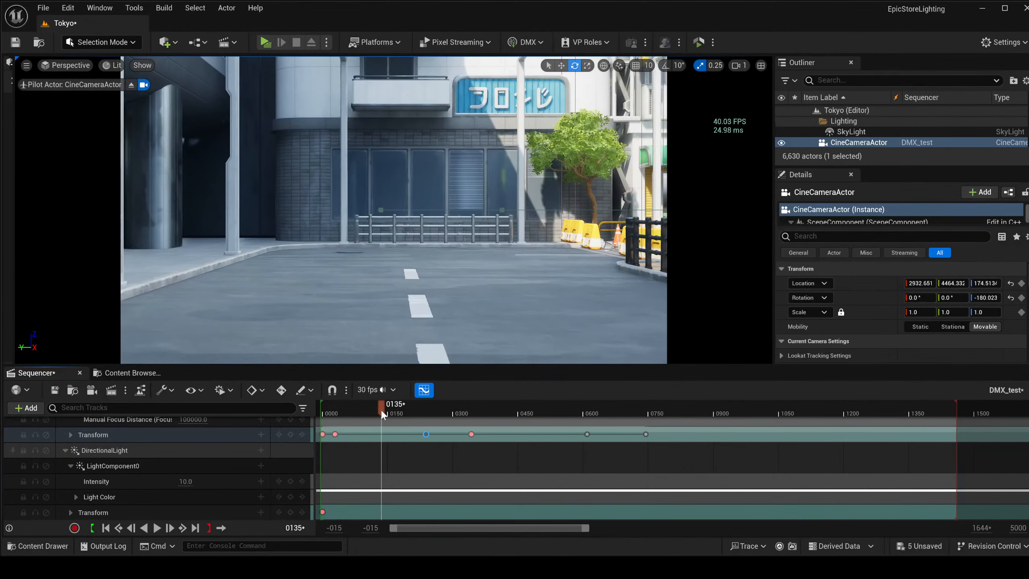
click(280, 391)
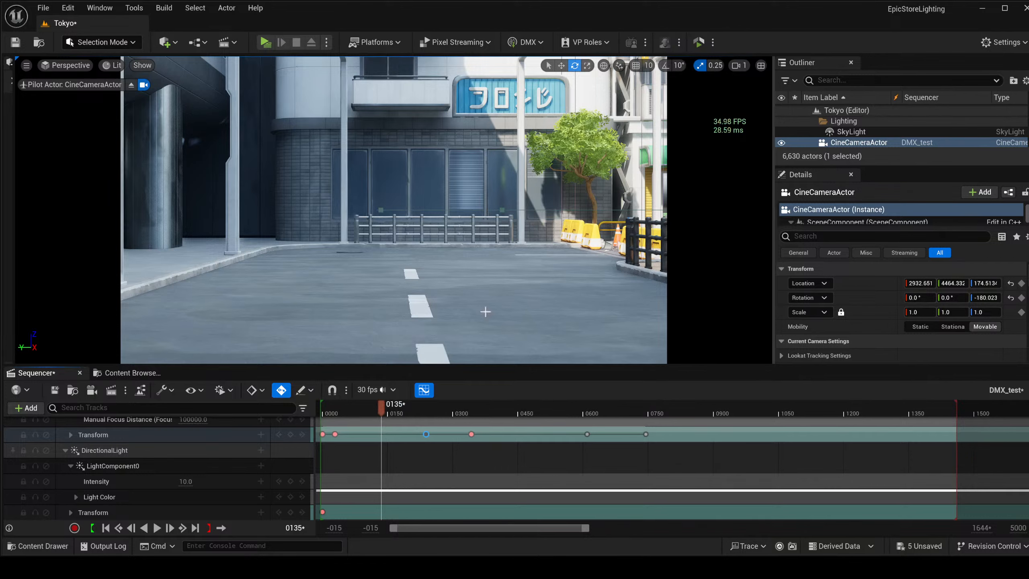
click(112, 513)
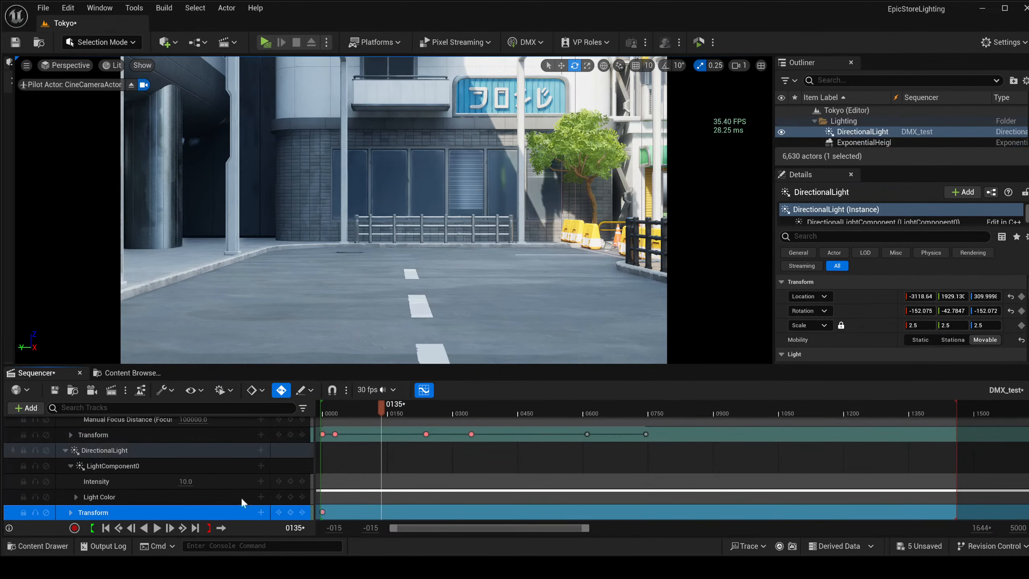
Try Y rotations of -26°, -16°, 0° and 4° on the DirectionalLight at frame 135, and undo the rotation change.
click(952, 310)
text(-30)
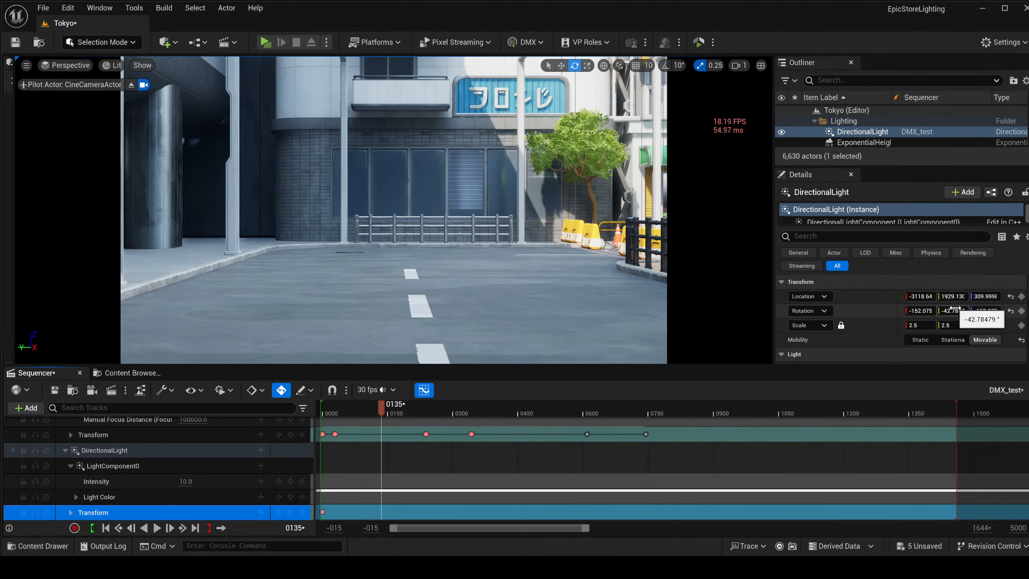
key(Return)
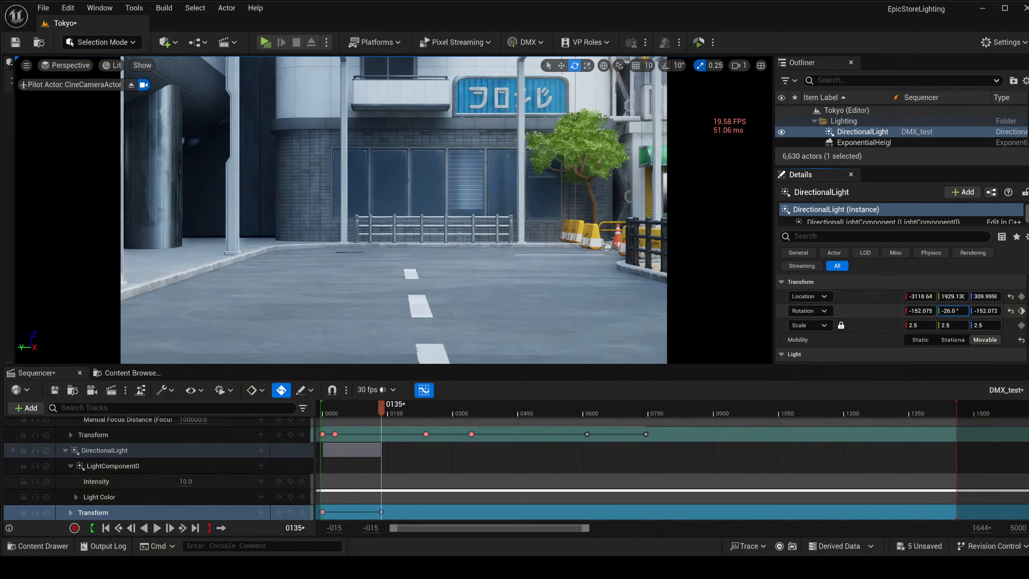
drag(952, 310, 958, 311)
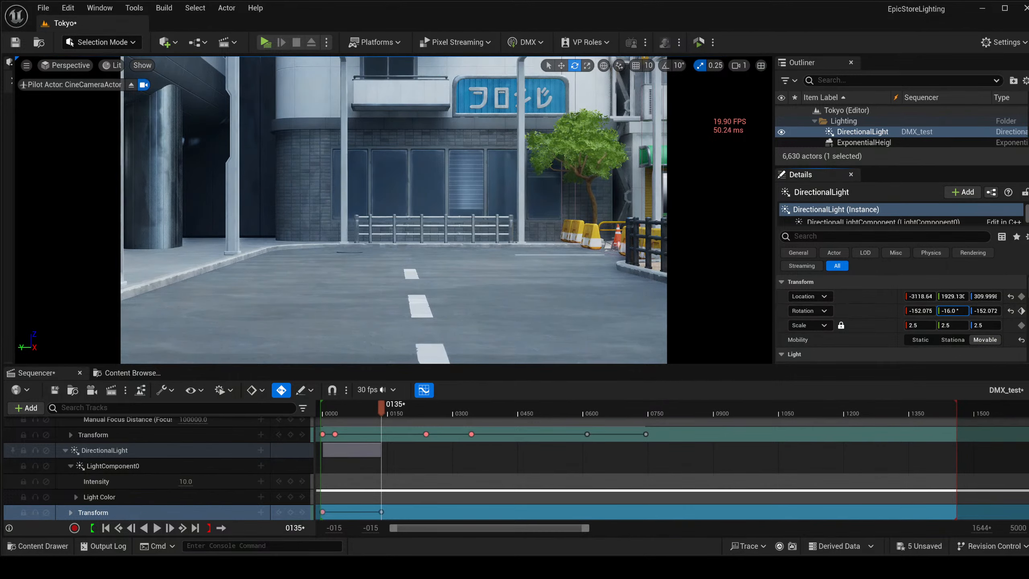
drag(952, 311, 961, 310)
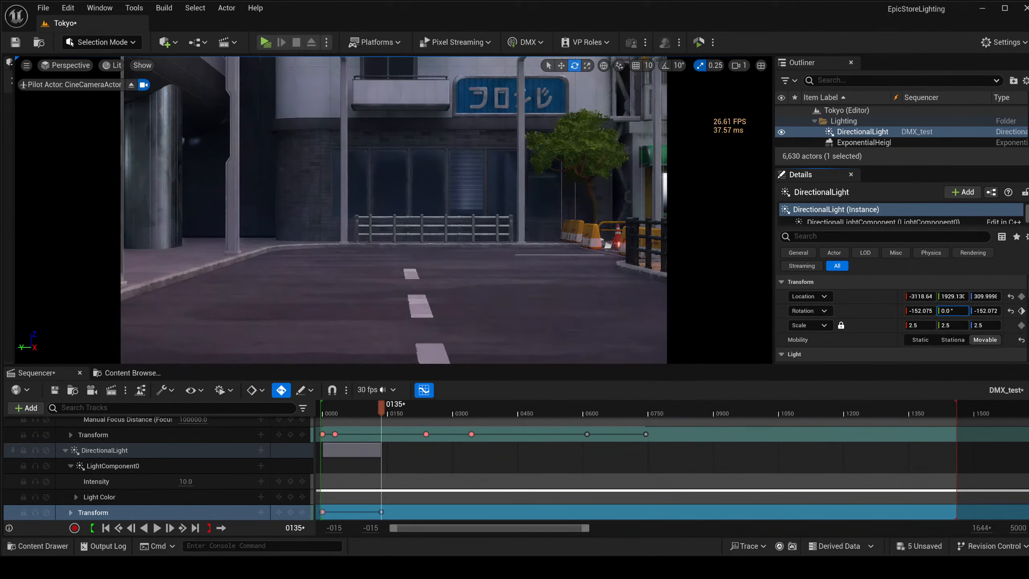
click(955, 310)
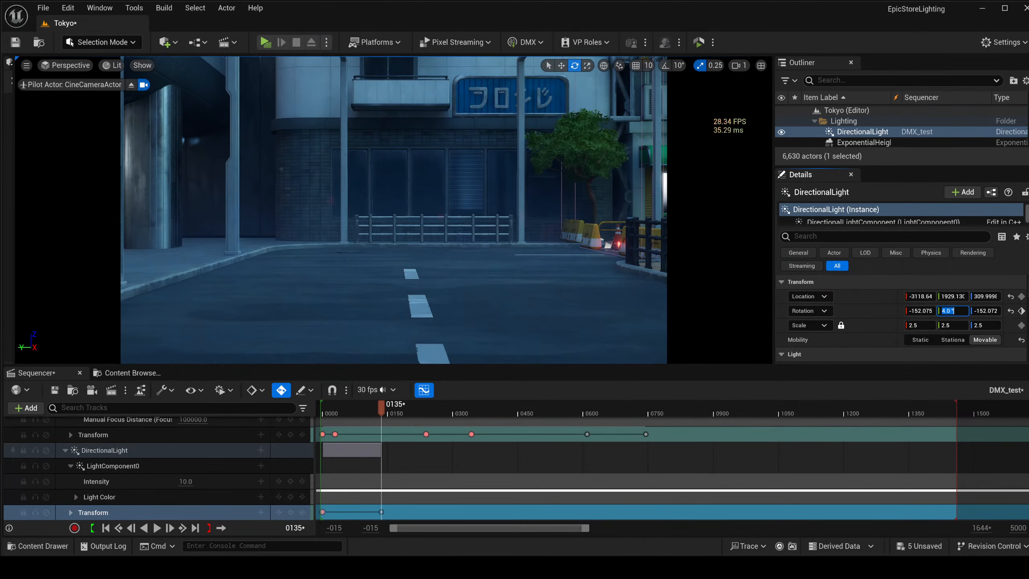
click(871, 309)
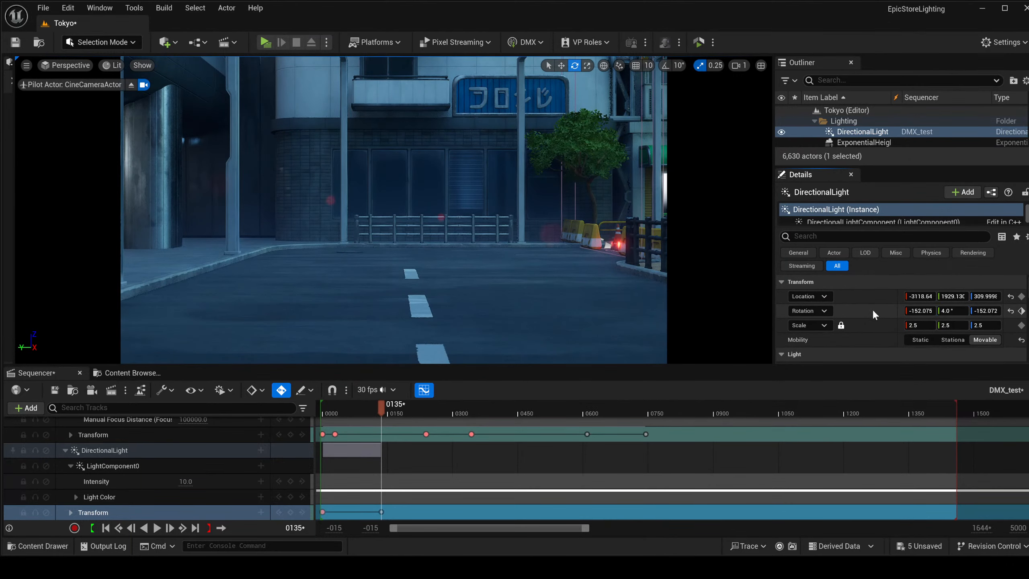
key(ctrl+z)
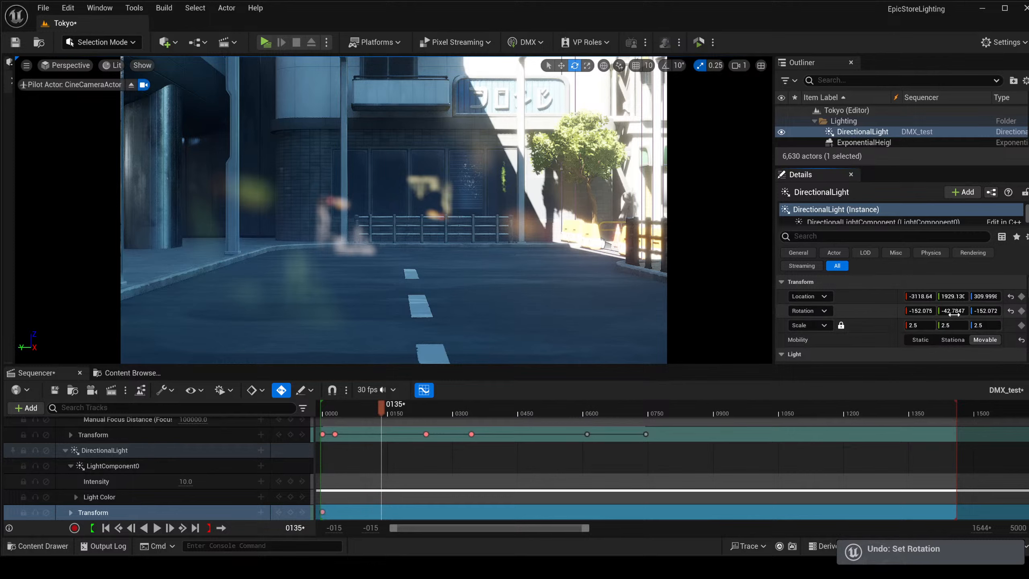
Key the DirectionalLight's Y rotation at -24° on frame 135.
click(953, 310)
text(-24)
key(Return)
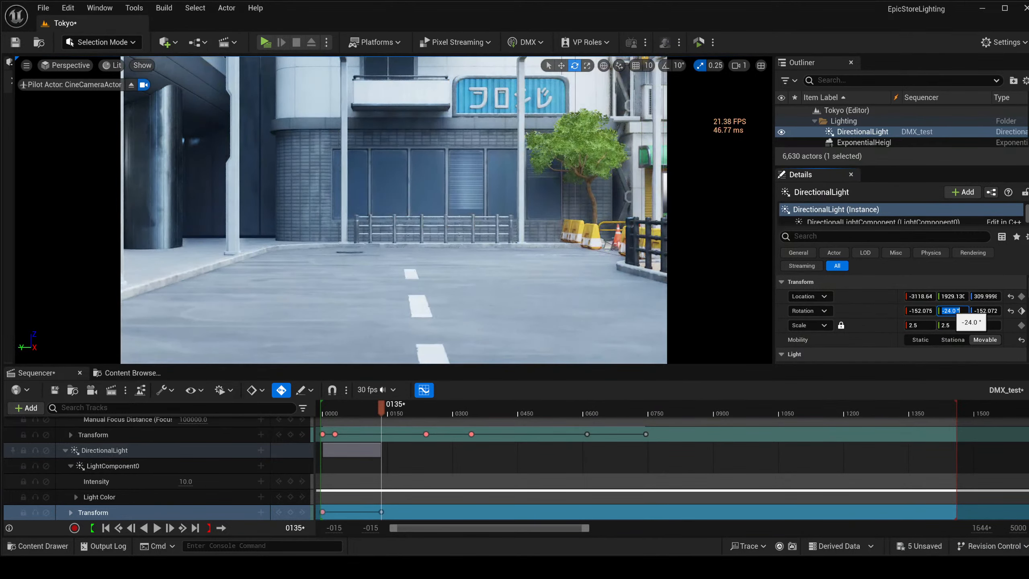
Preview the light animation from frame 0 and compare it with the keyframe at frame 135.
click(323, 512)
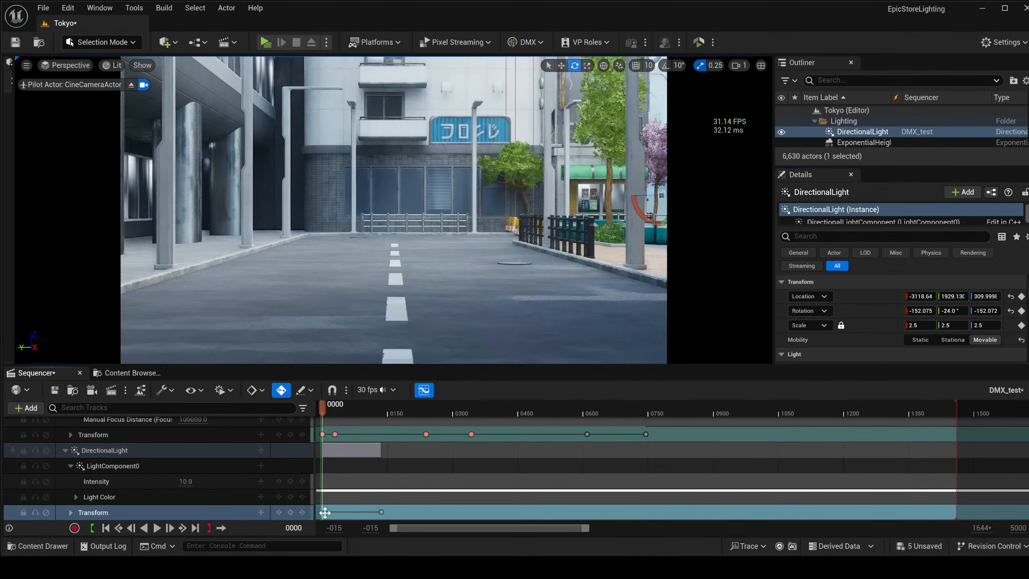
key(space)
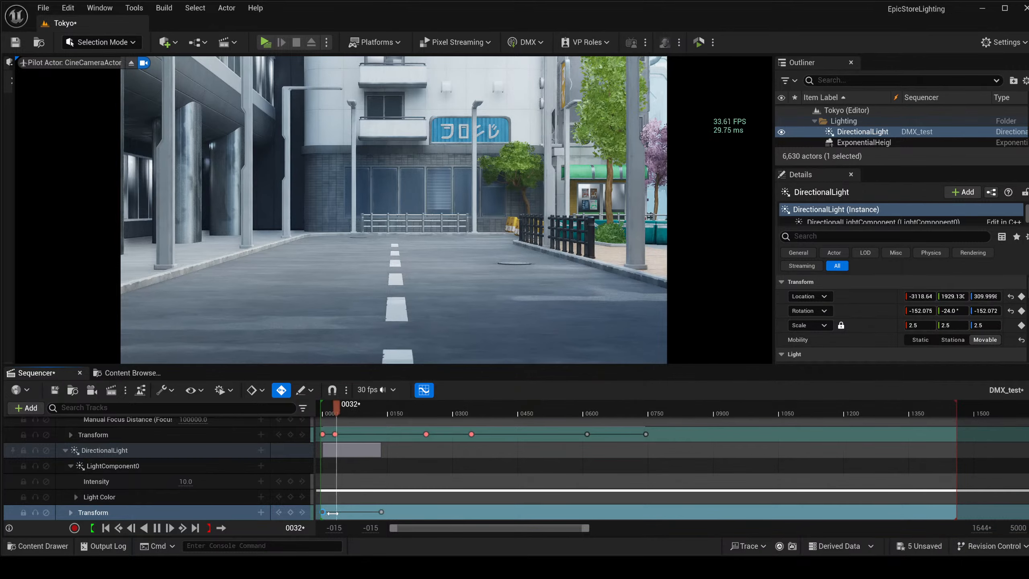
key(space)
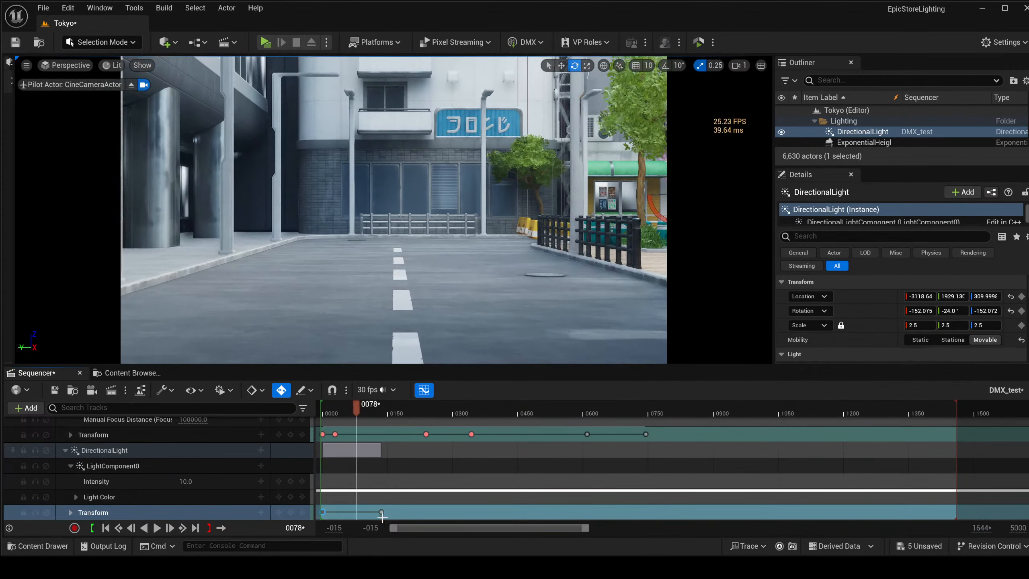
click(380, 511)
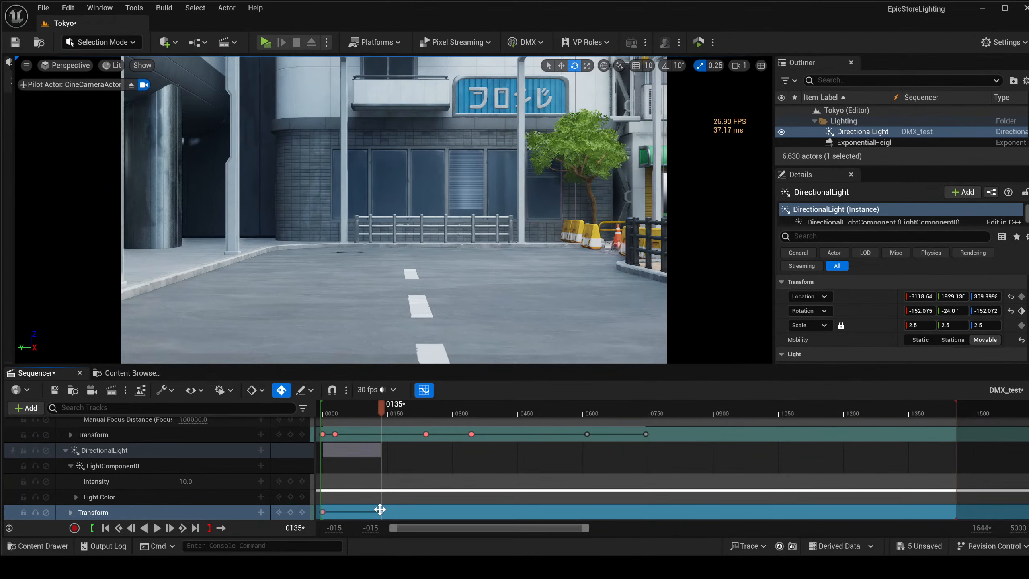
Return to the DirectionalLight's keyframe at frame 0 and key its Y rotation at -48°.
click(323, 512)
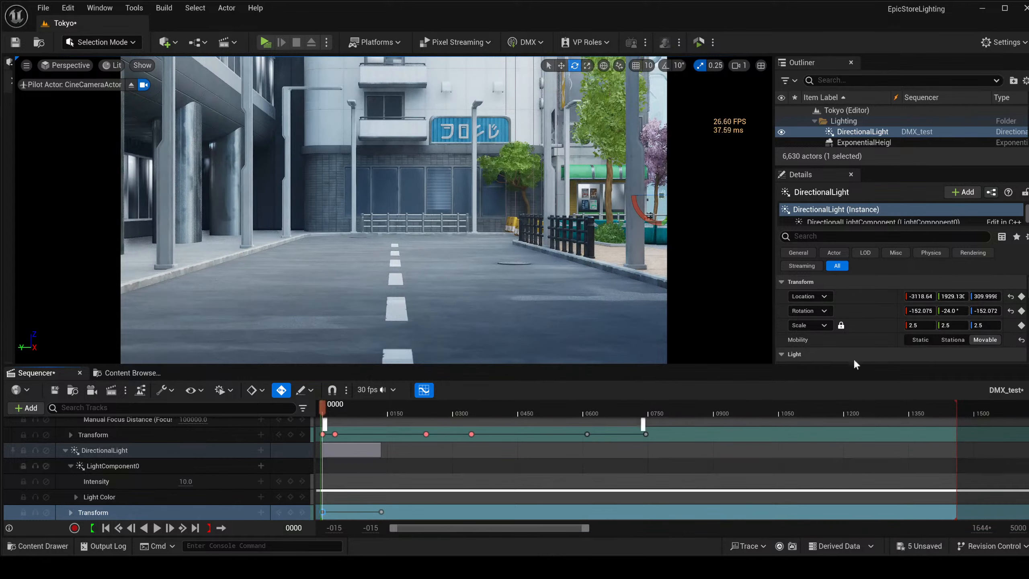
click(948, 311)
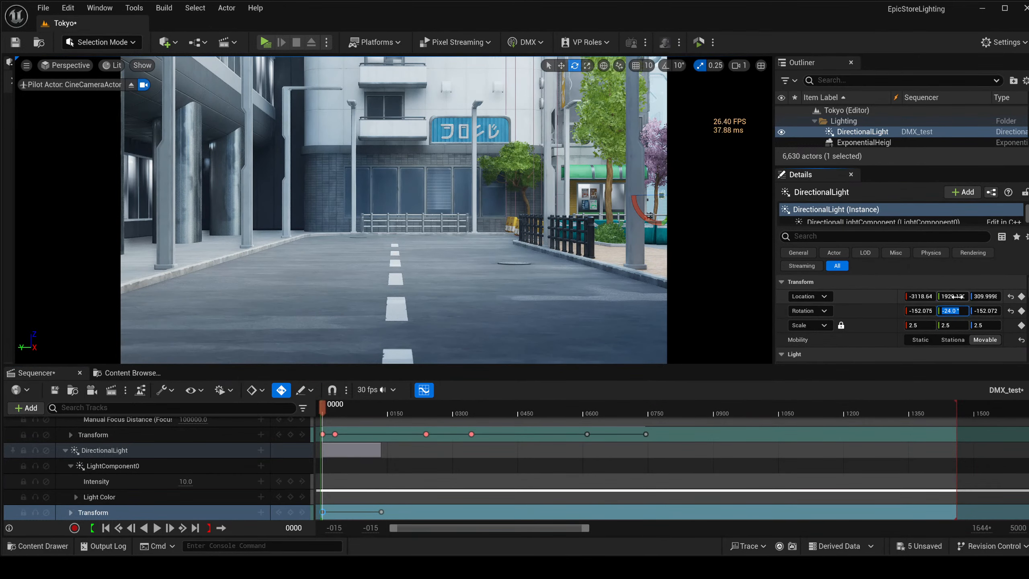
key(Return)
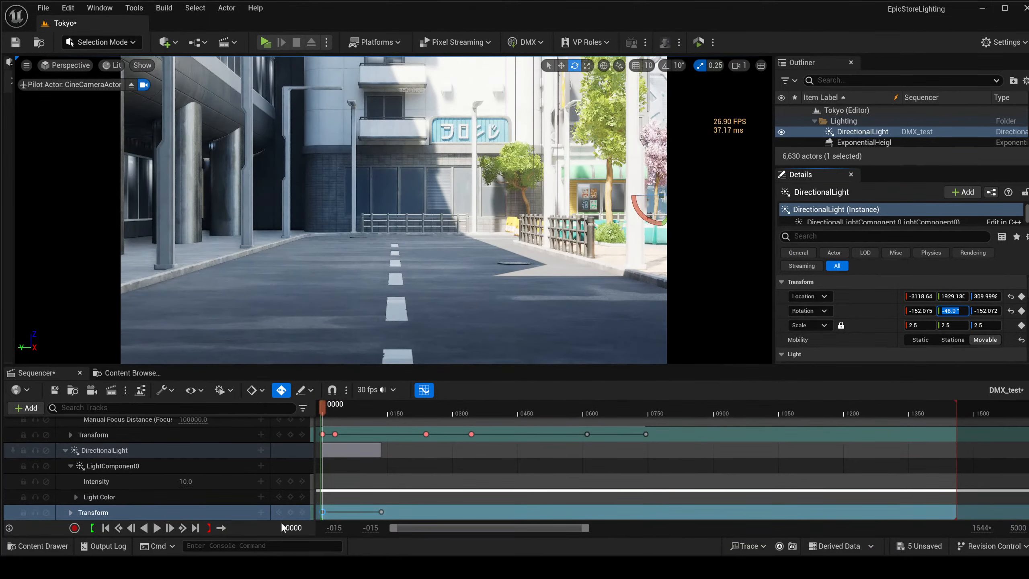
click(289, 512)
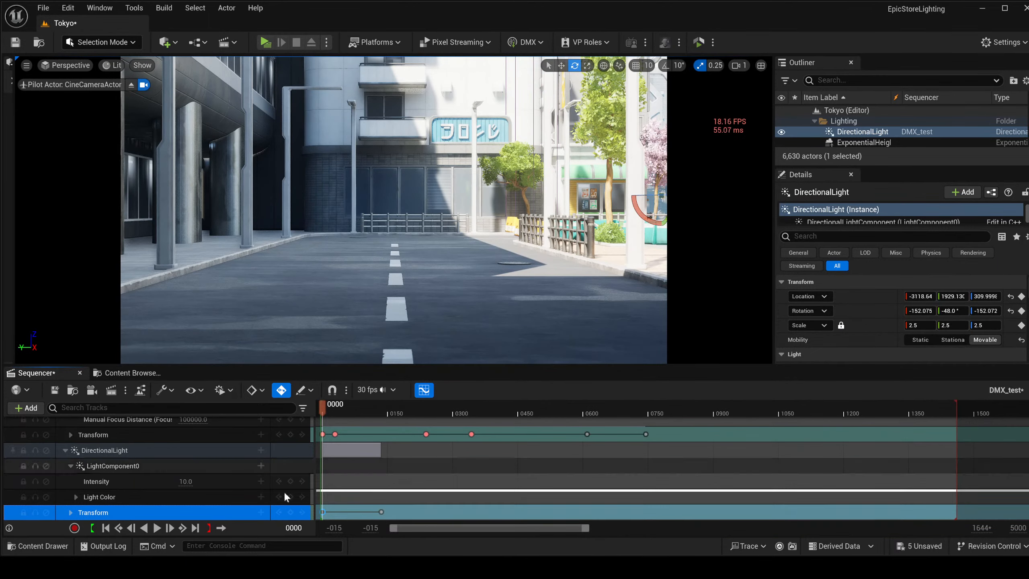
Check the light at frame 135, and play back the DirectionalLight's rotation from frame 0.
click(382, 511)
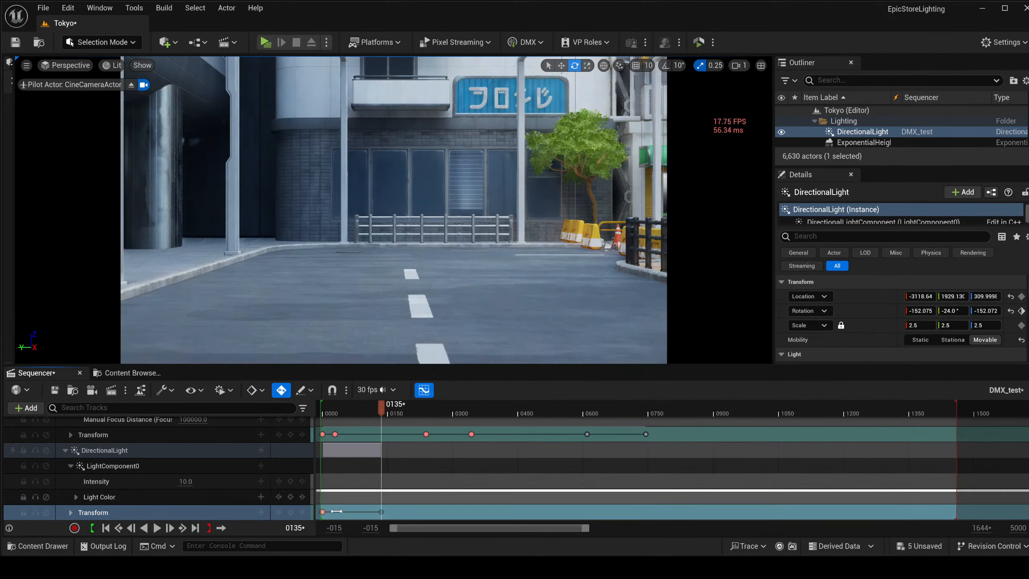
click(321, 512)
key(space)
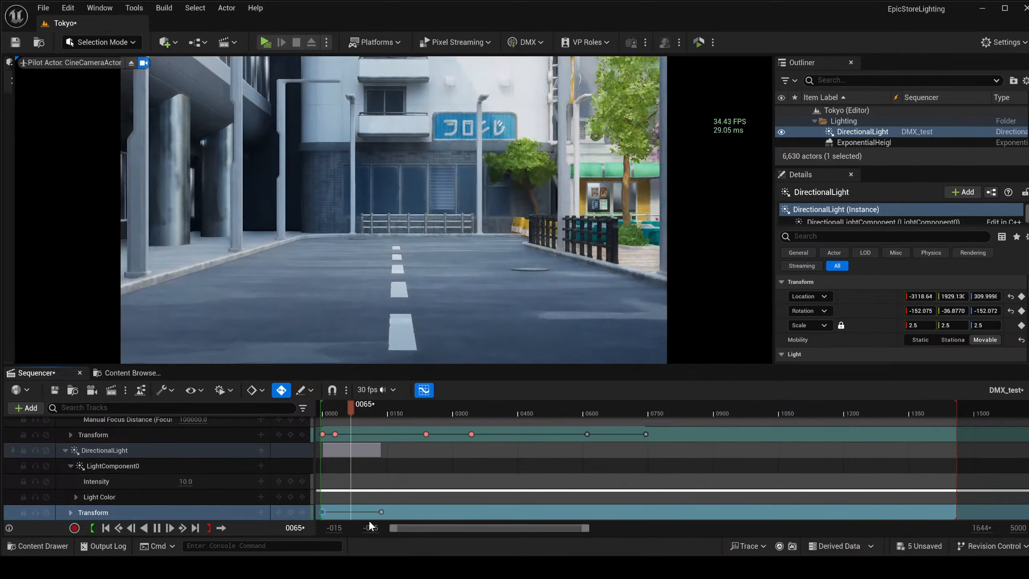
Move the DirectionalLight's first transform key to frame 18 and its last one to frame 187, and play back the change.
drag(322, 512, 333, 509)
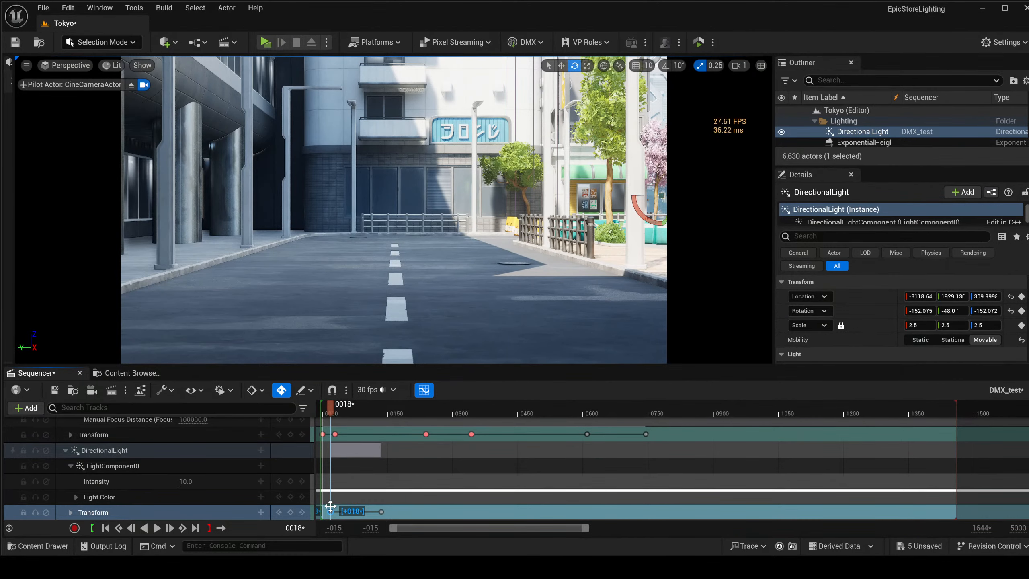
drag(330, 506, 404, 508)
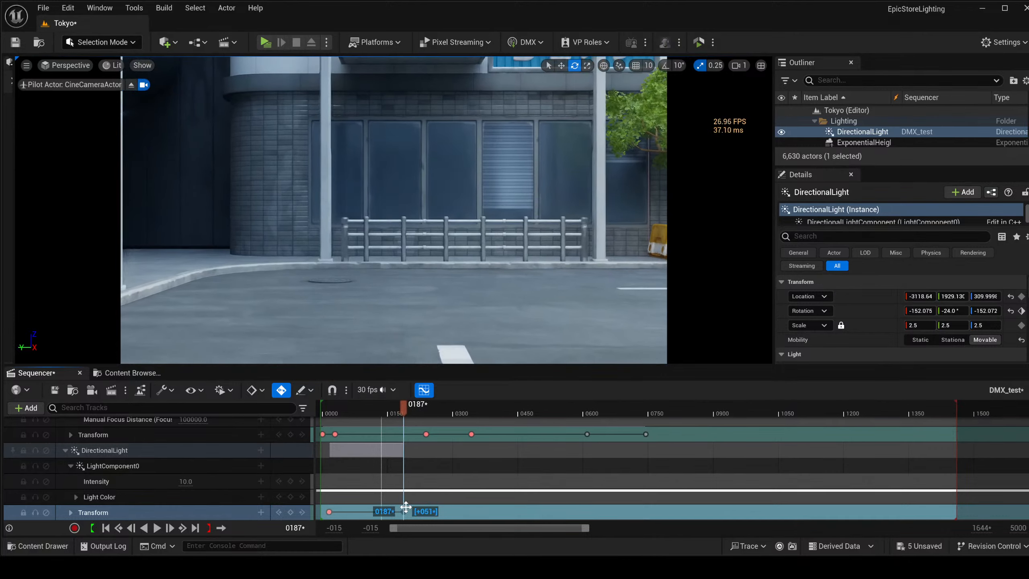
click(336, 435)
key(space)
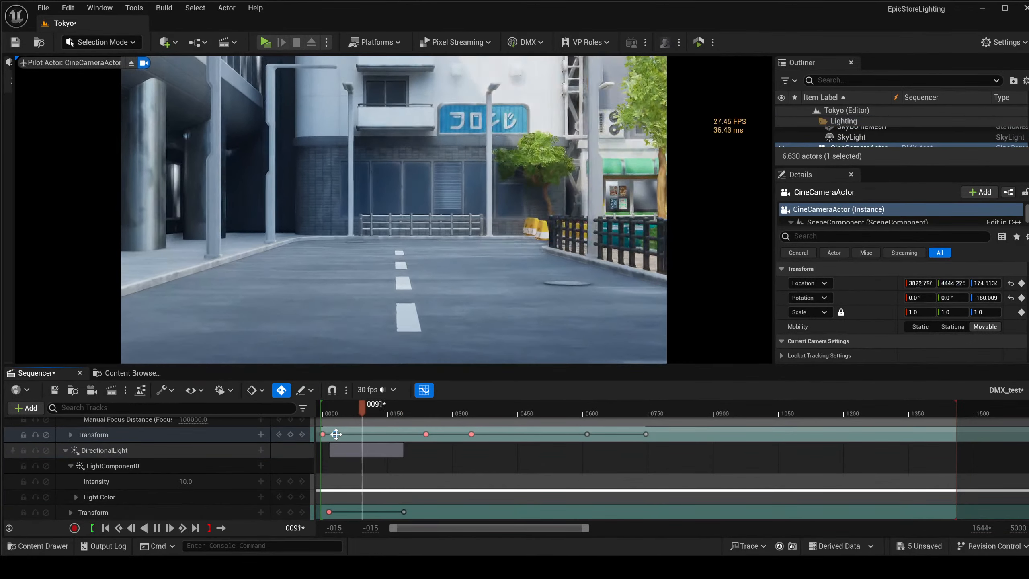
key(space)
Try the DirectionalLight's last transform key at frame 232 and play back the light movement.
drag(404, 509, 424, 510)
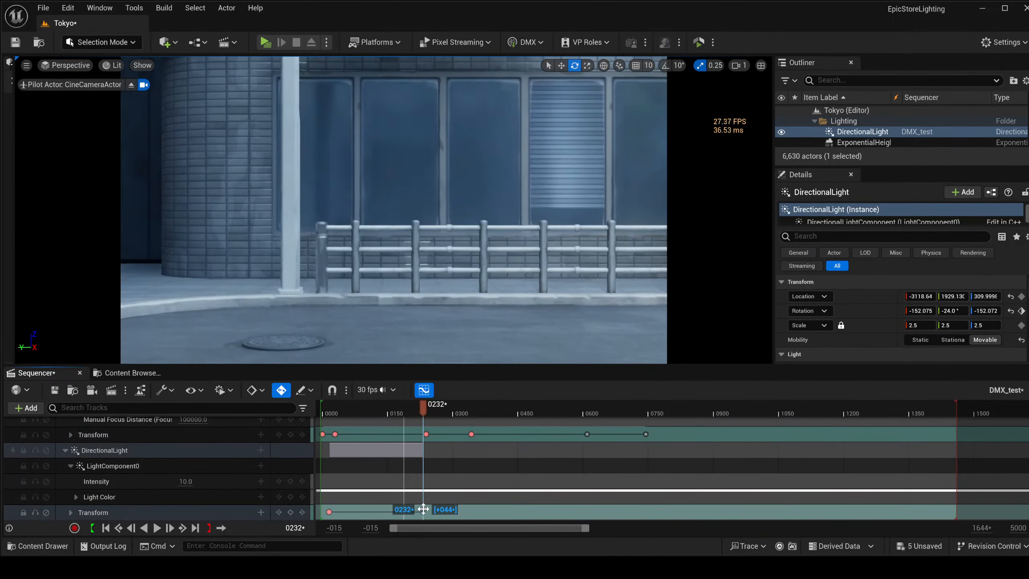
click(335, 434)
key(space)
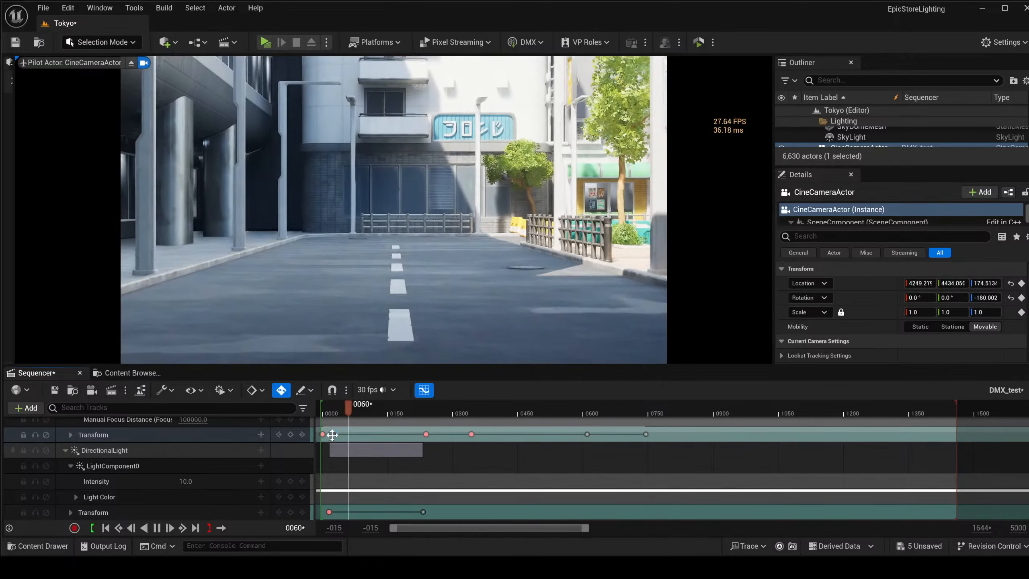
key(space)
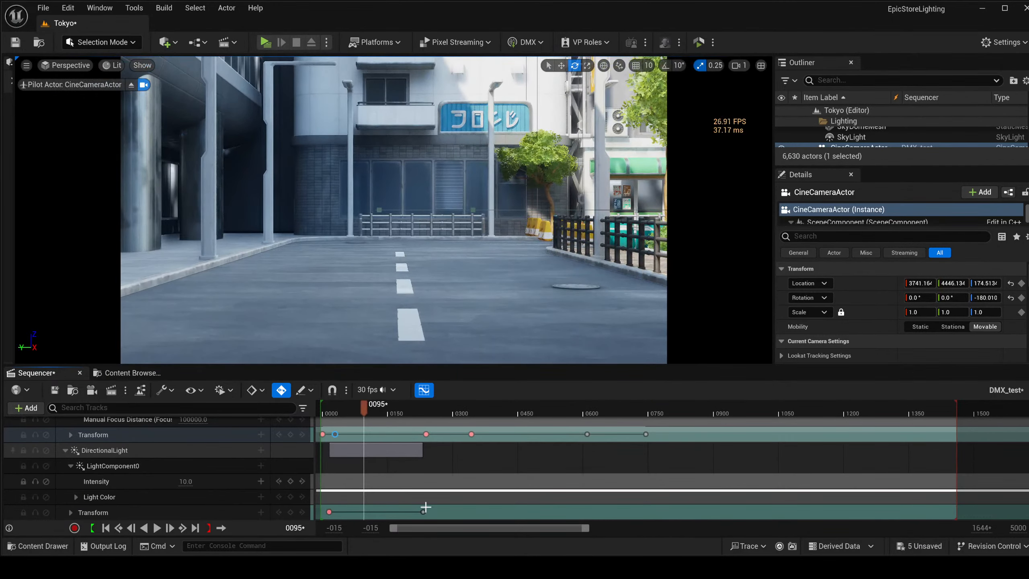
Move the DirectionalLight's last transform key to frame 142 with a Y rotation of -32°, and play back from its first key.
drag(422, 512, 384, 509)
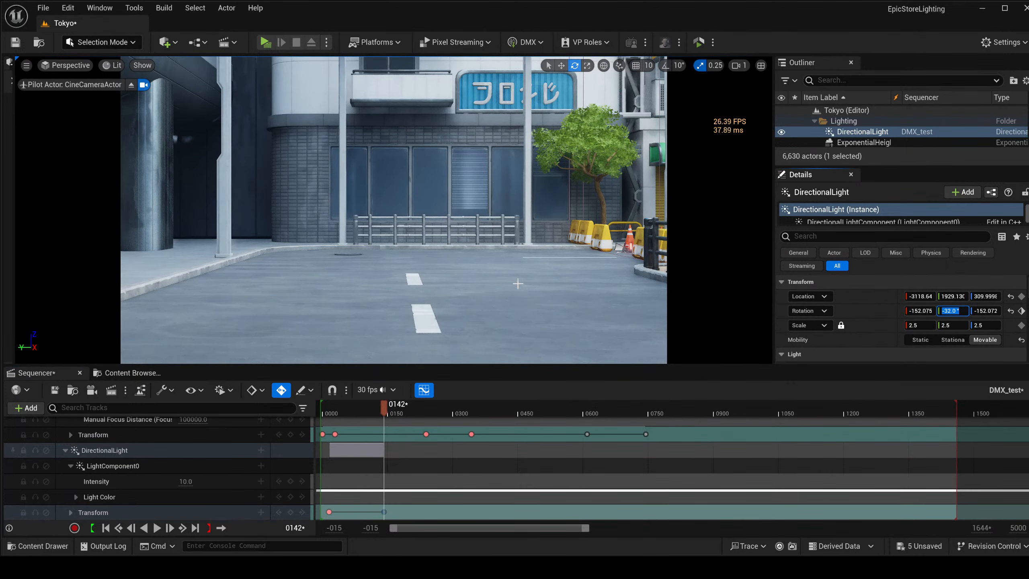
click(360, 407)
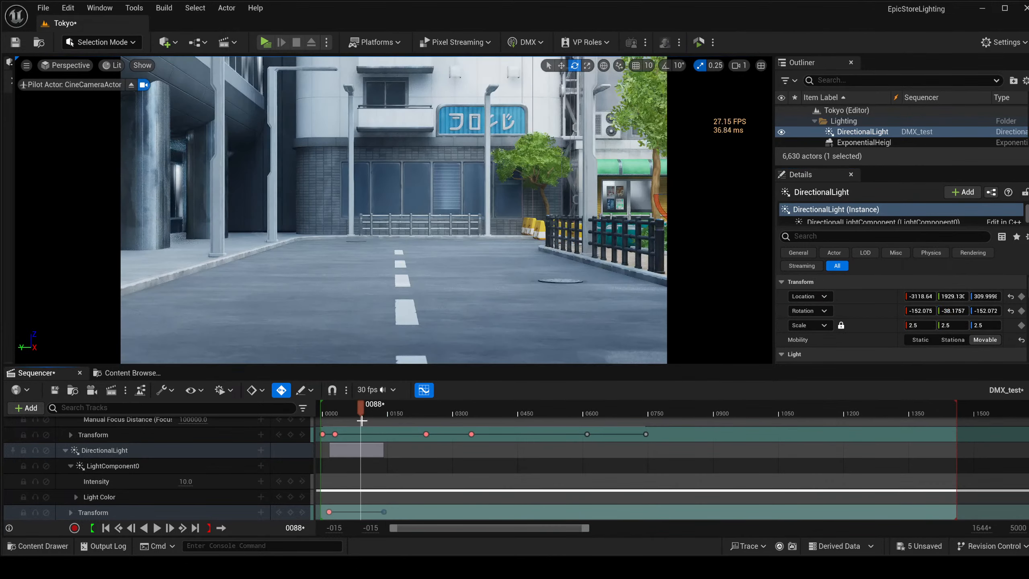
click(329, 511)
key(space)
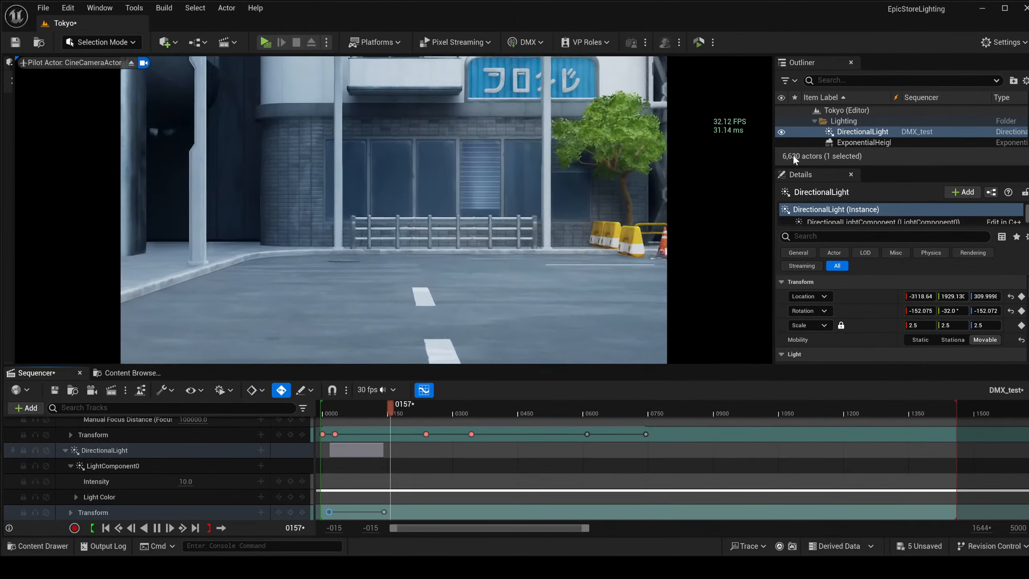
key(space)
Search the level's actors for "ambien" and for "light", and select the SkyLight.
scroll(864, 133, down, 2)
scroll(875, 132, down, 3)
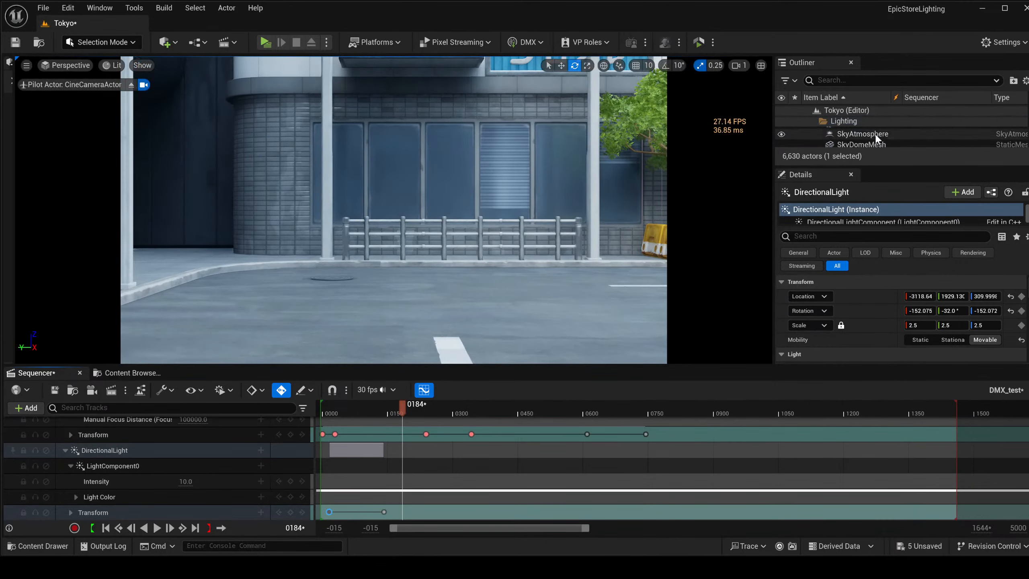
drag(885, 167, 882, 287)
click(860, 80)
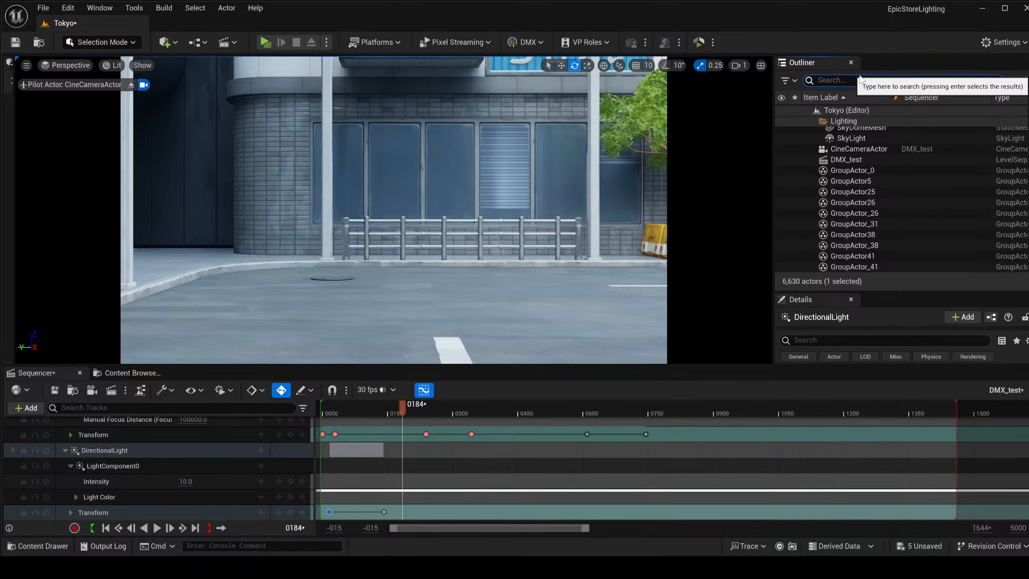
text(ambien)
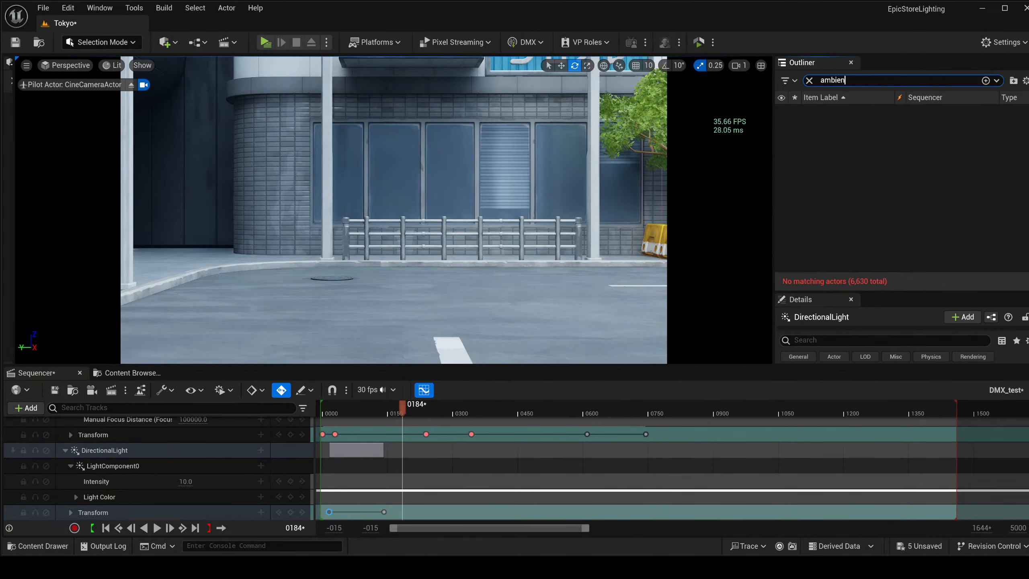
key(ctrl+a)
text(light)
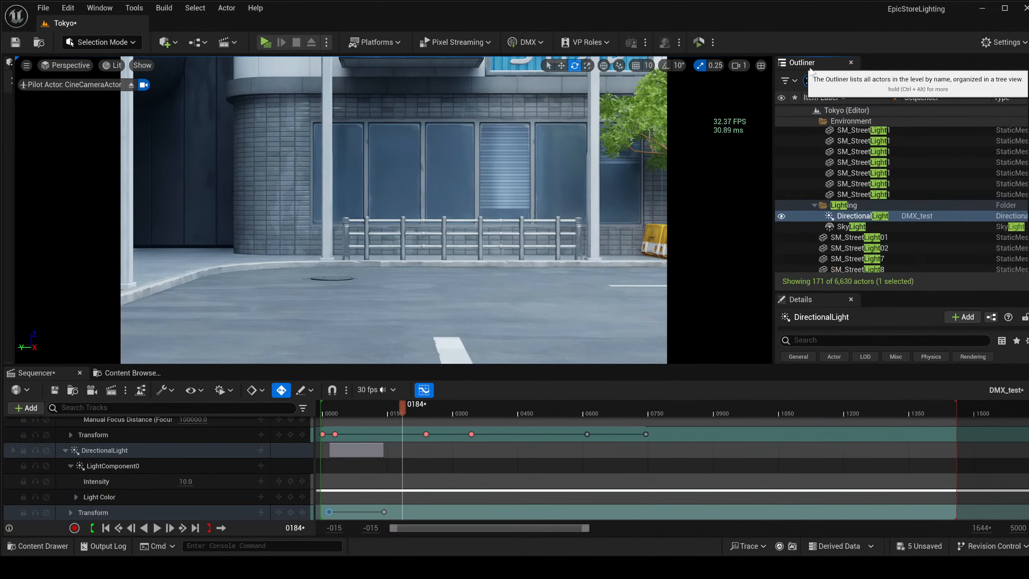
scroll(894, 221, down, 1)
click(853, 210)
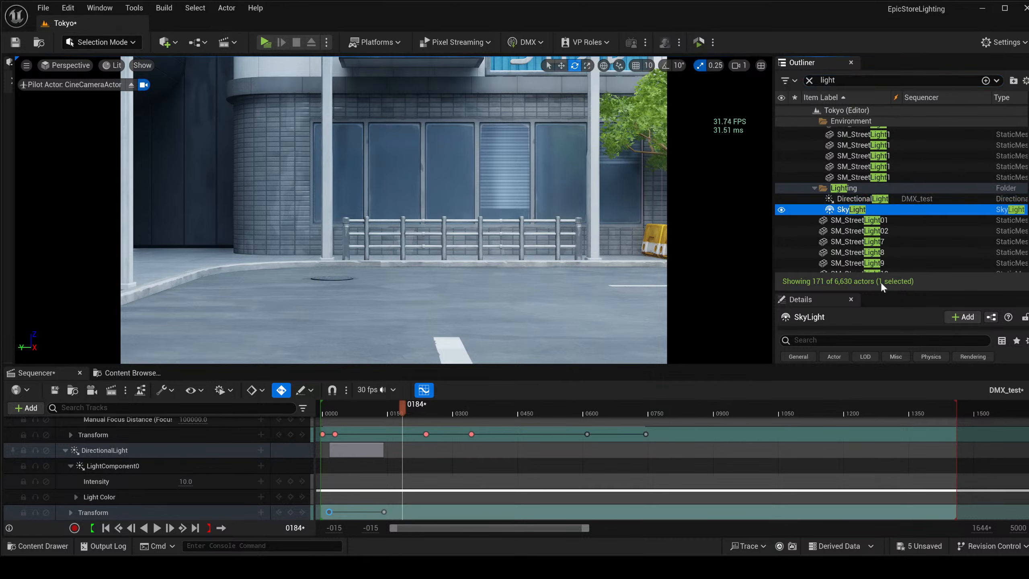
Test the SkyLight's Intensity Scale at 0 and set it back to 1.
drag(881, 291, 894, 189)
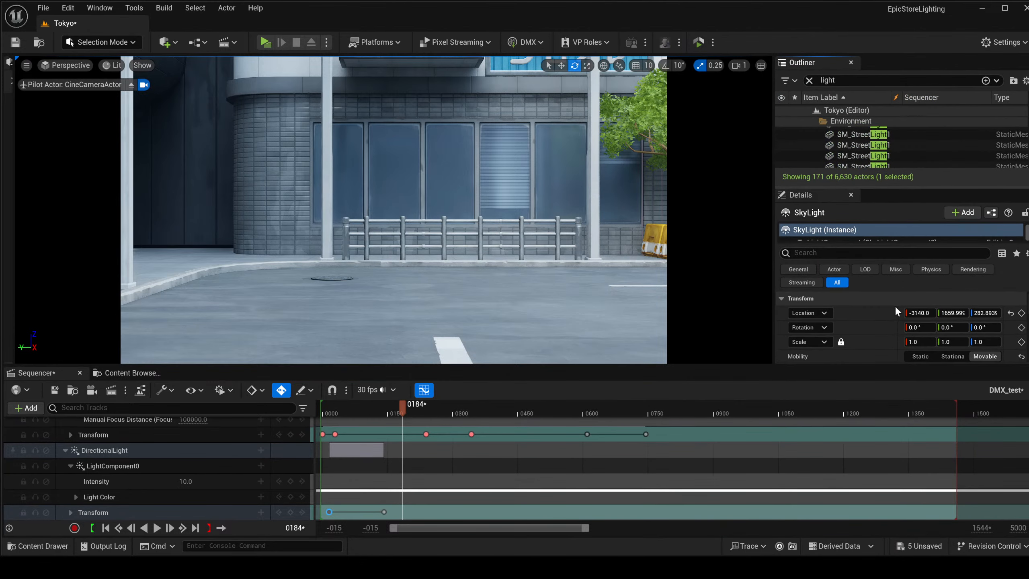
scroll(899, 322, down, 5)
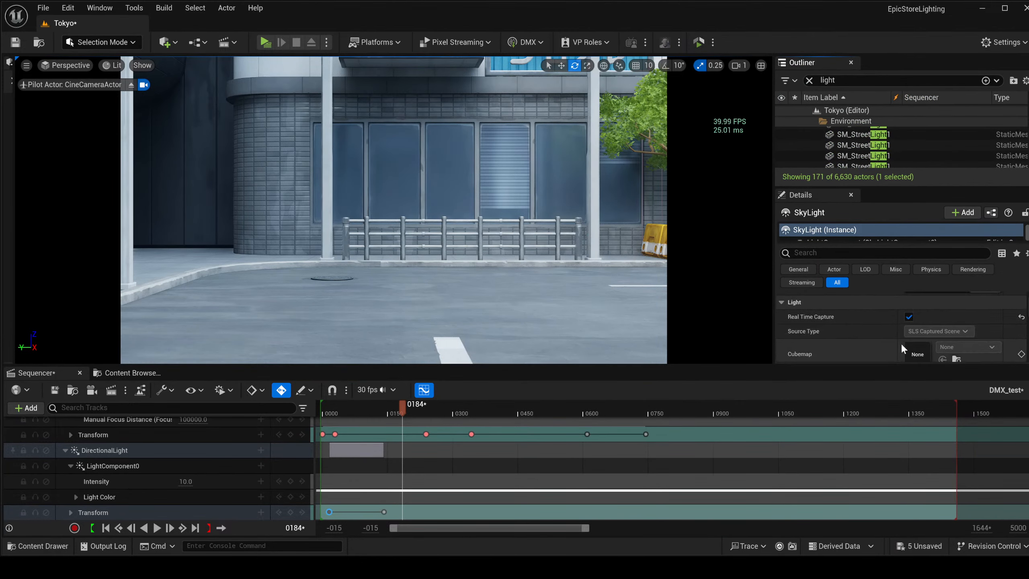
scroll(911, 345, down, 5)
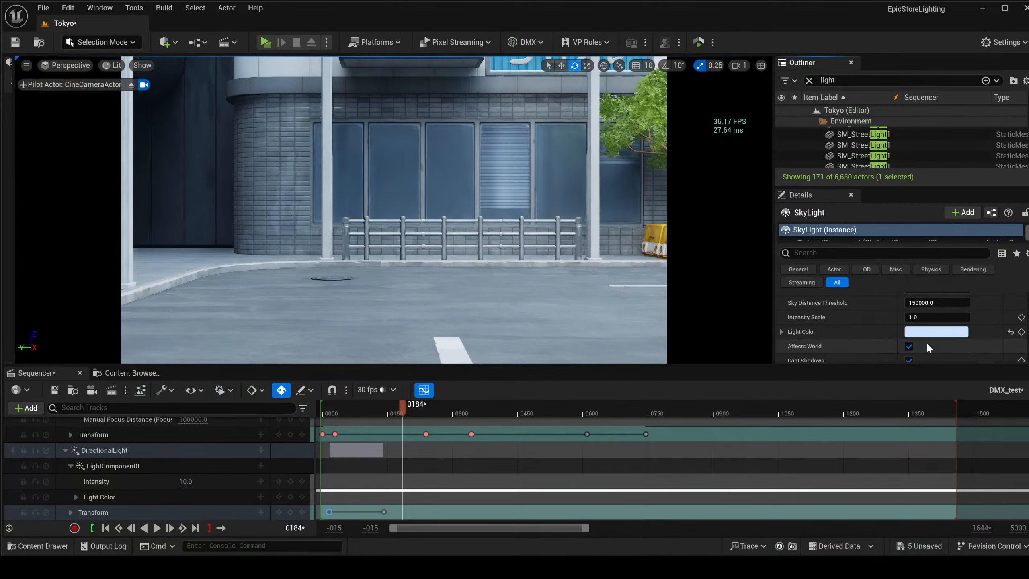
click(919, 318)
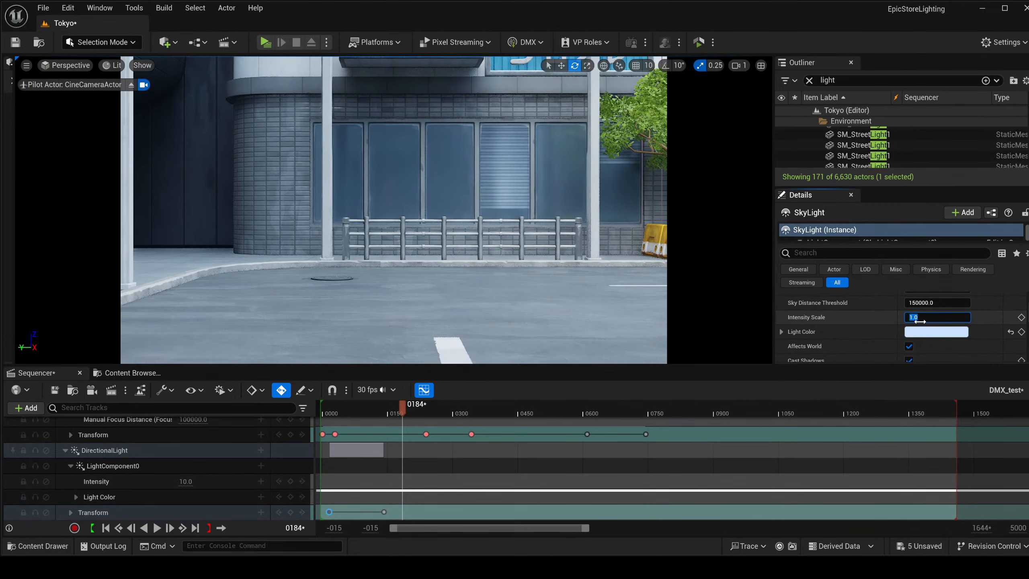
text(0)
key(Return)
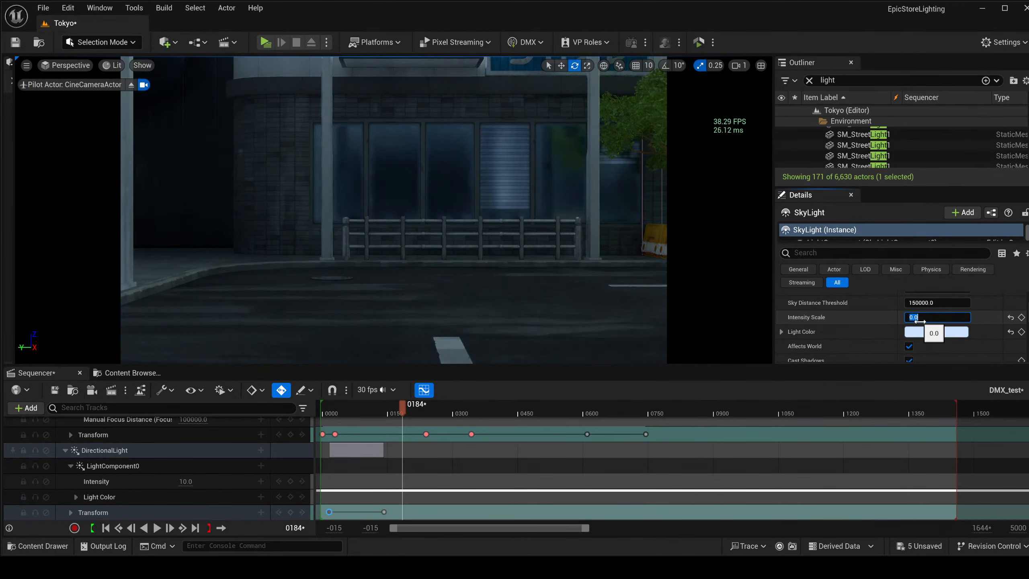
text(1)
key(Return)
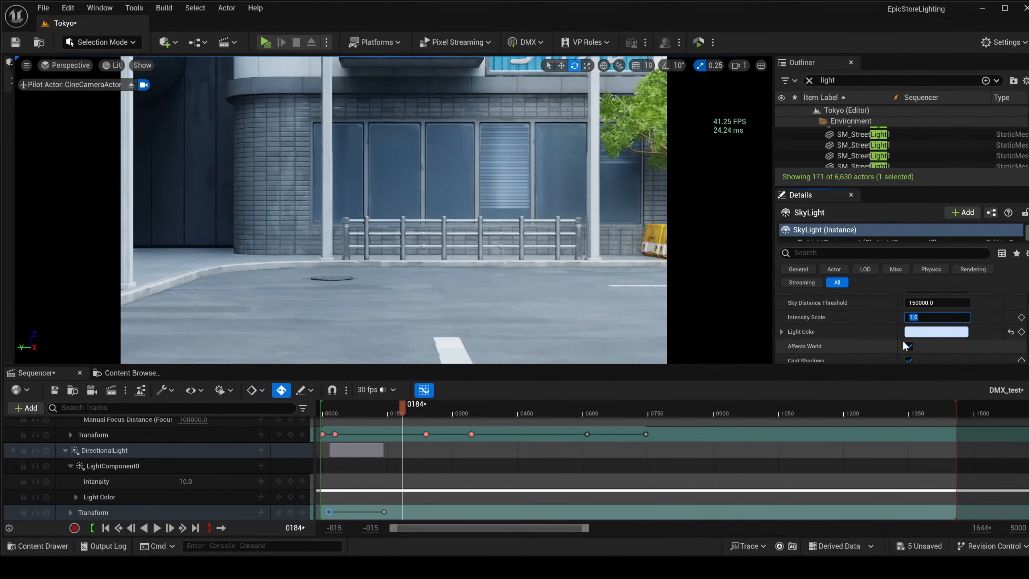
scroll(861, 295, up, 2)
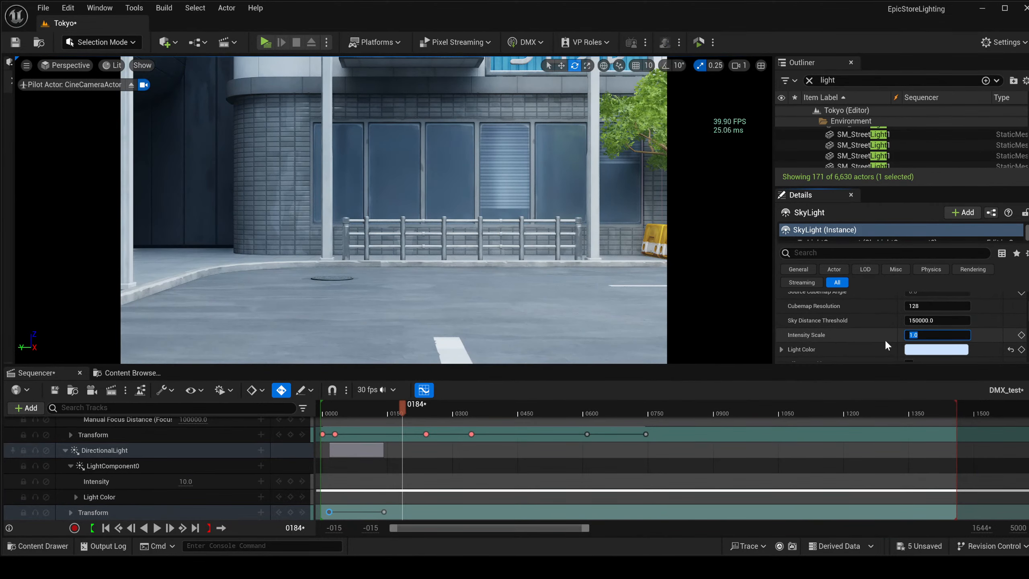
Filter the level's actors by "skylig" and add the SkyLight to the DMX_test sequence below the DirectionalLight.
click(822, 231)
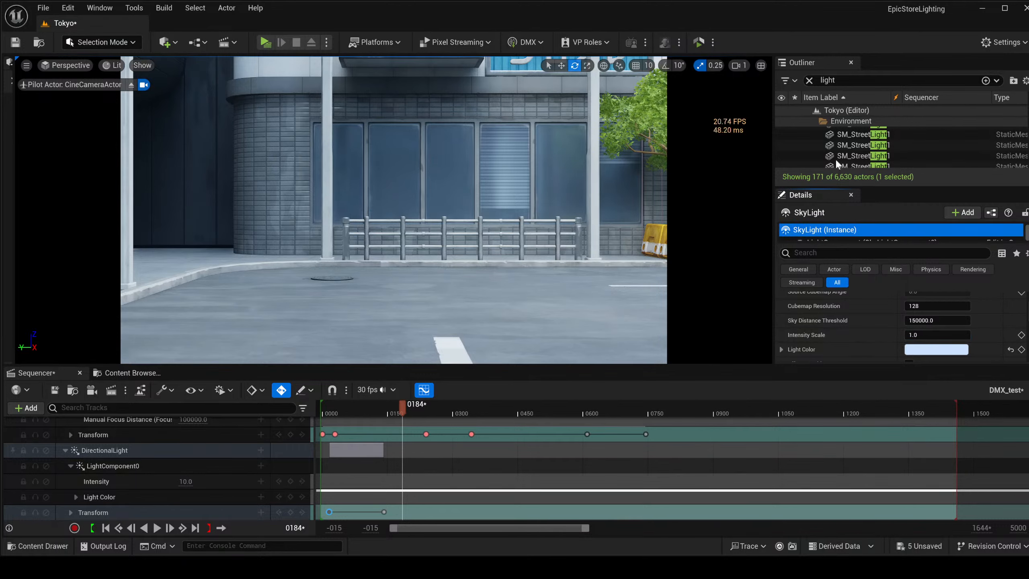
scroll(864, 144, down, 1)
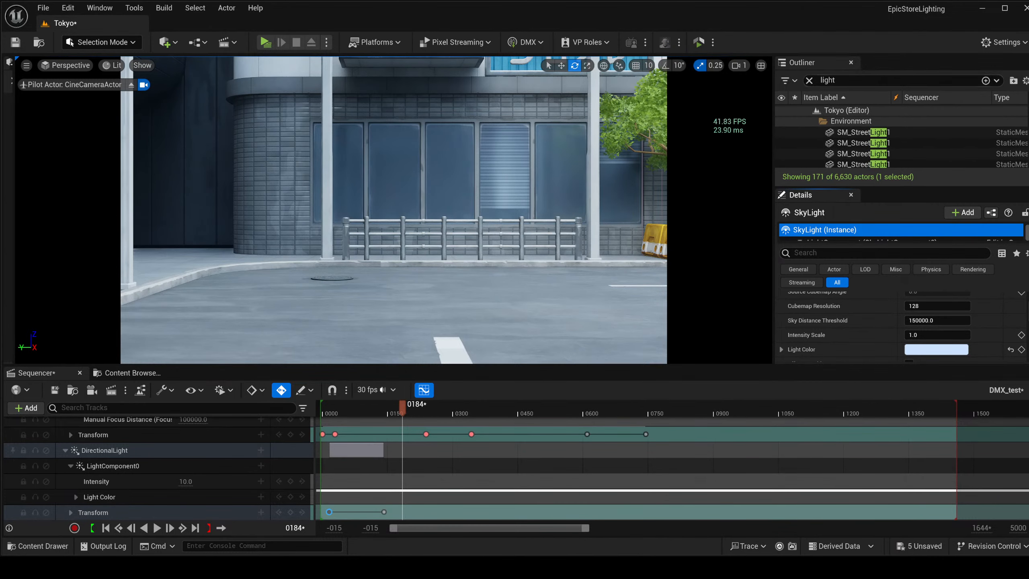
click(810, 77)
text(skyl)
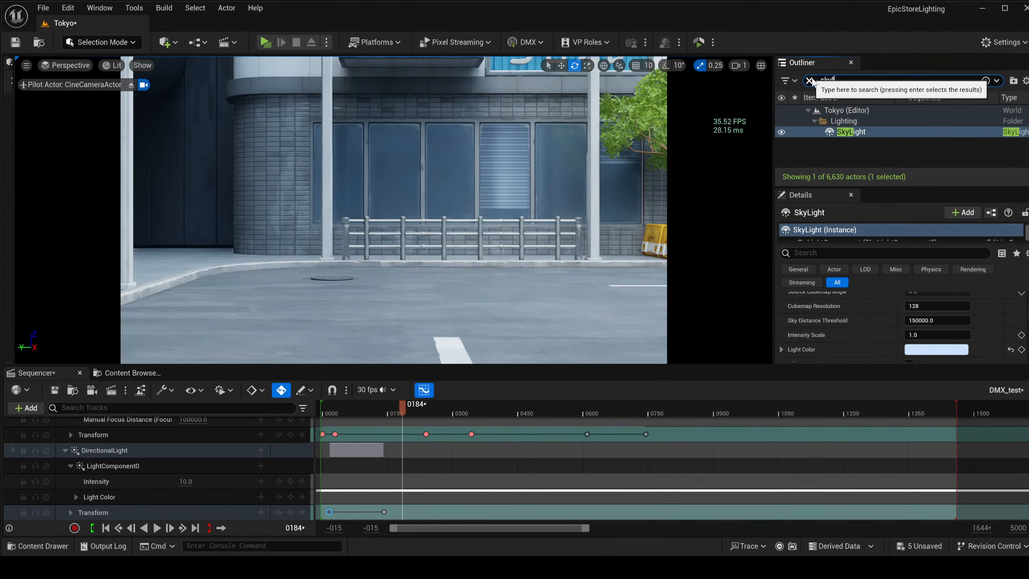
text(ig)
drag(852, 132, 14, 559)
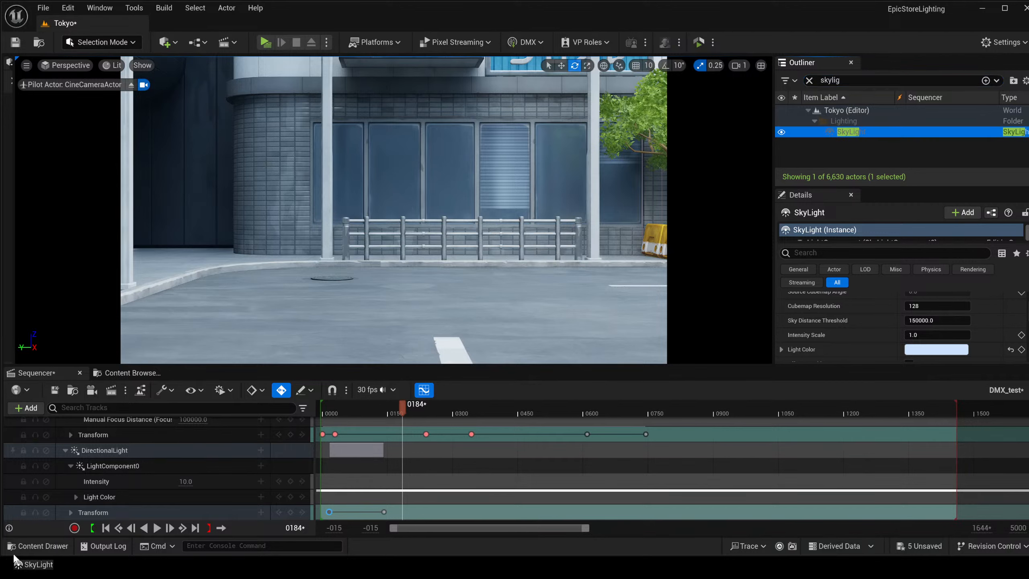
drag(140, 510, 163, 502)
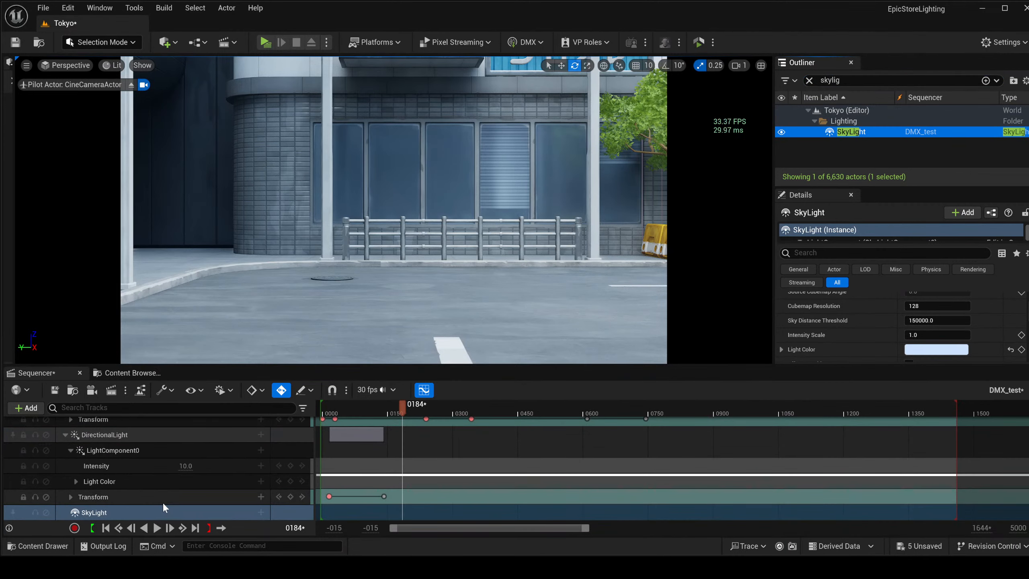
Add the SkyLightComponent0 component to the SkyLight in the sequence and give it an Intensity track.
click(261, 513)
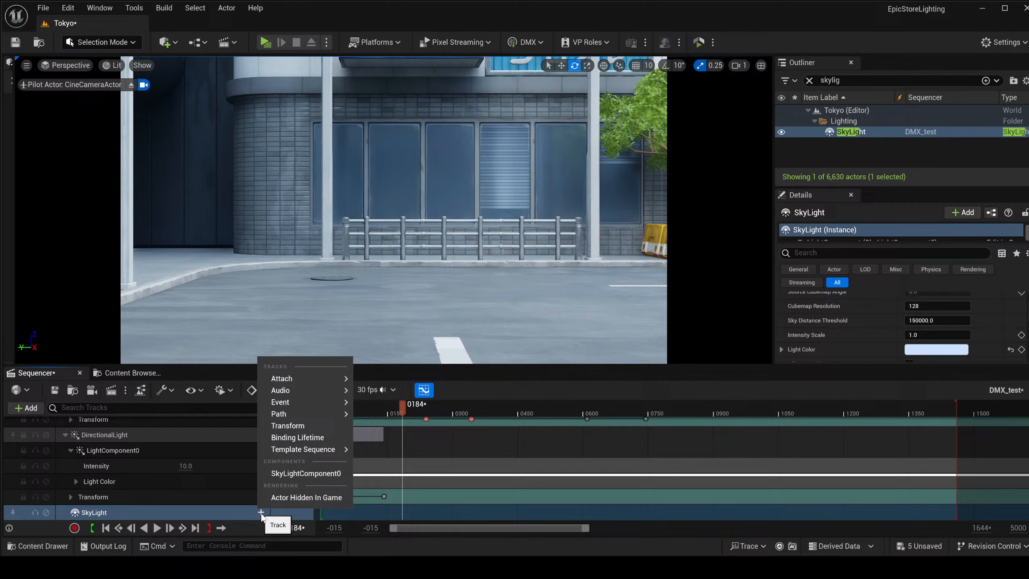
click(846, 237)
click(306, 473)
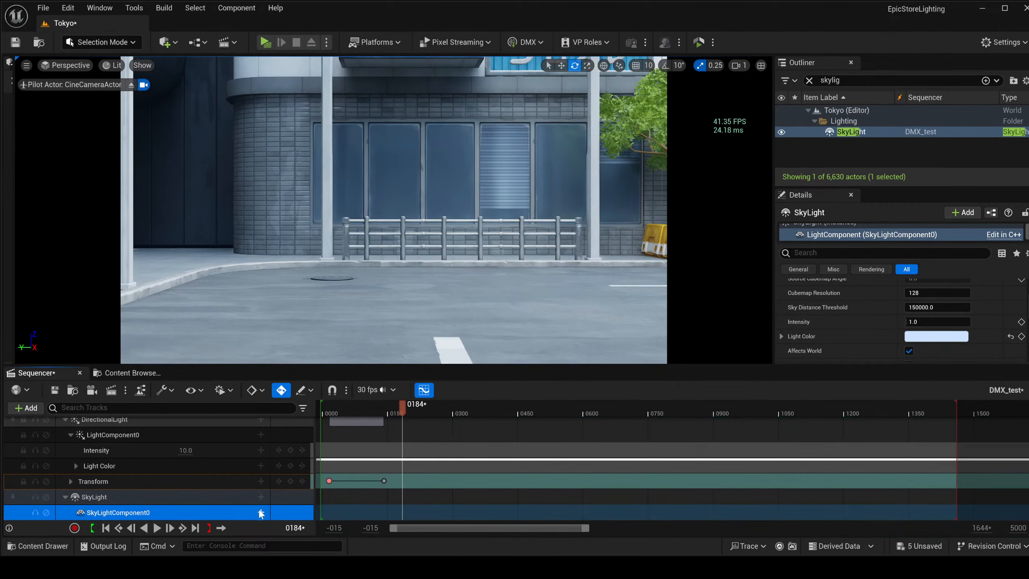
click(261, 513)
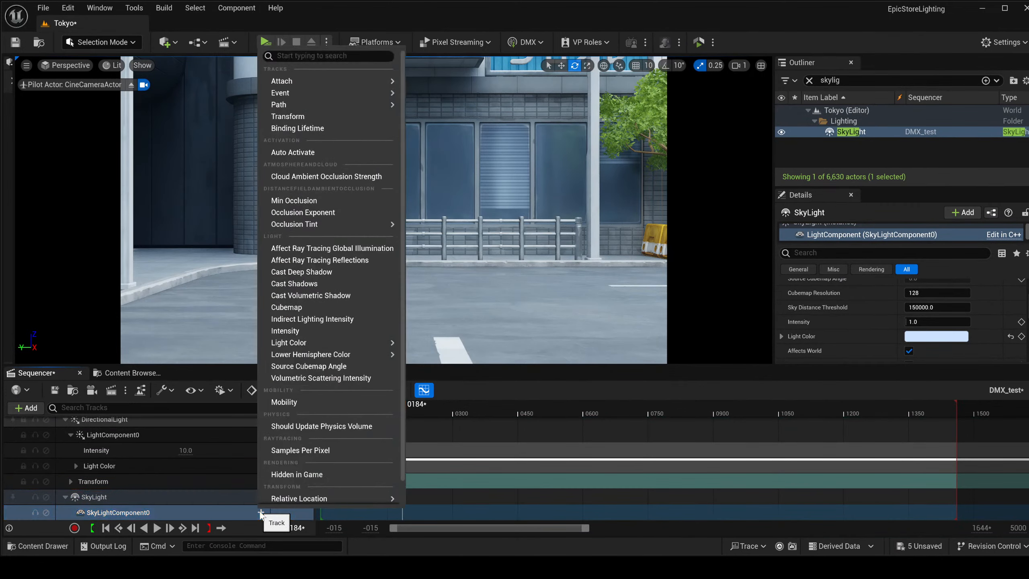
click(301, 331)
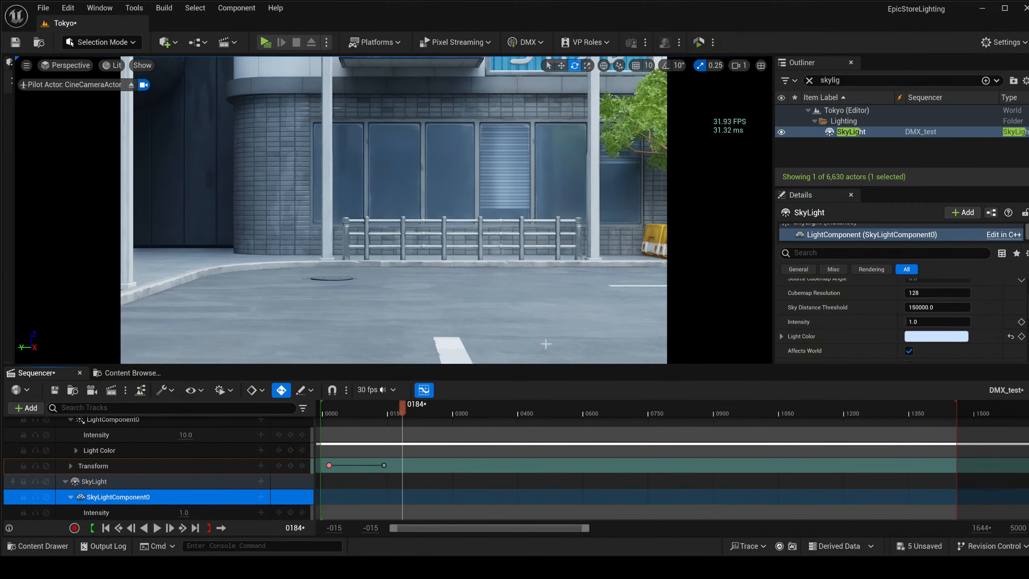
Check the DirectionalLight's key at frame 142, and play back its rotation from the first key to about frame 138.
click(383, 466)
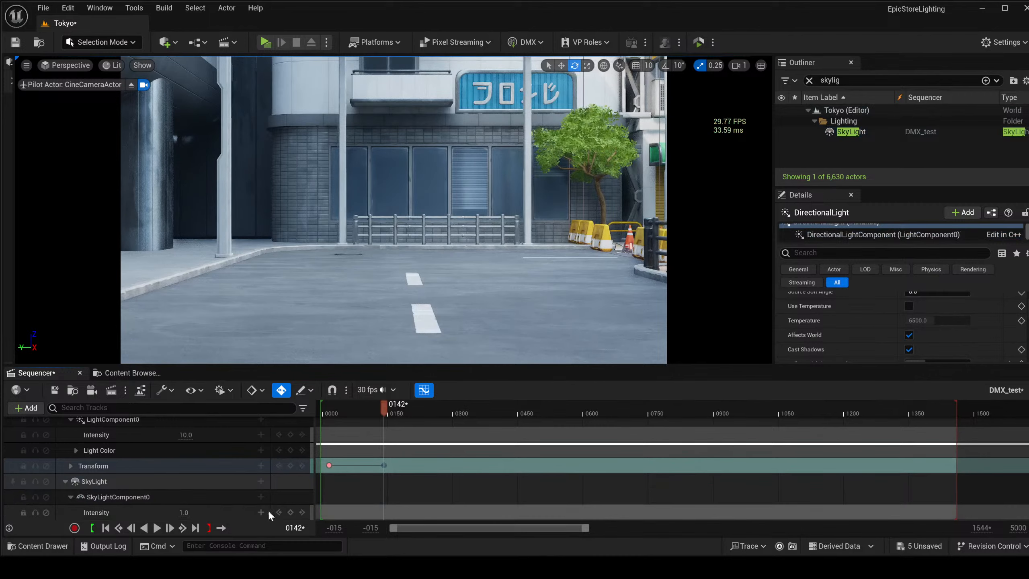
drag(378, 407, 329, 409)
key(space)
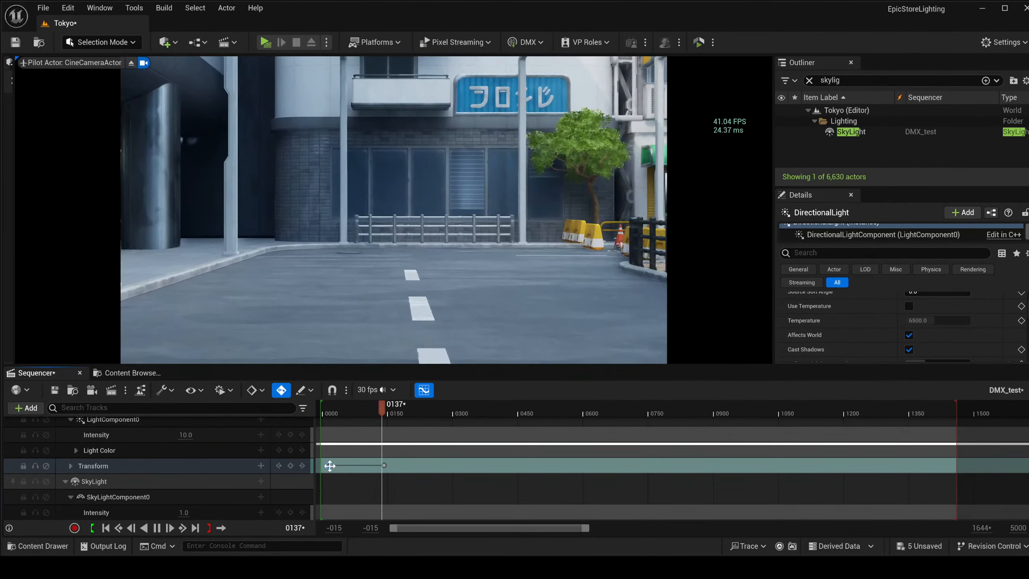
key(space)
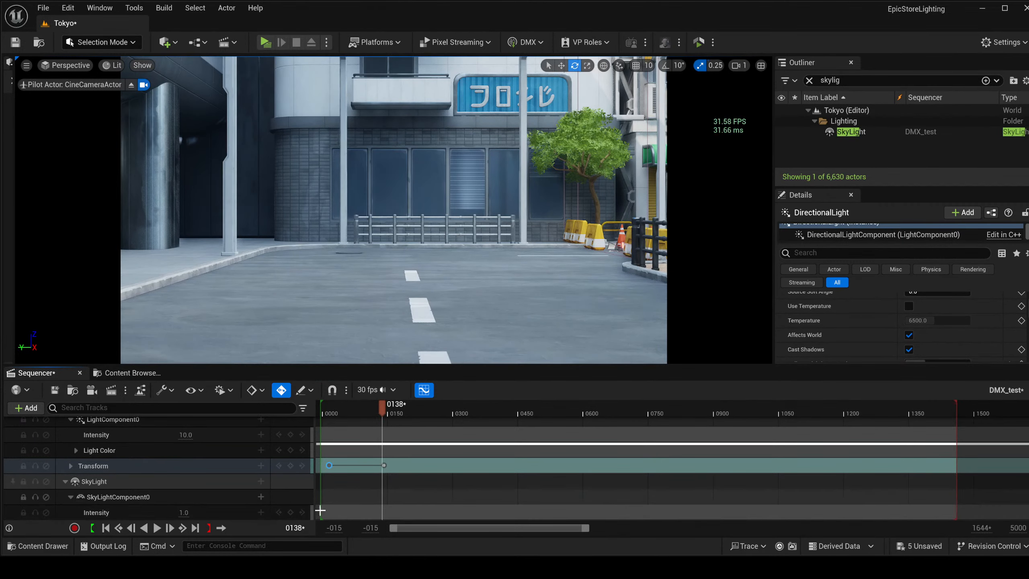
Add an Intensity key to the SkyLight's component track and place it at frame 112.
click(290, 513)
drag(379, 512, 371, 512)
At frame 214, try SkyLight Intensity values of 0.5 and 0.3 in the sequence.
click(415, 410)
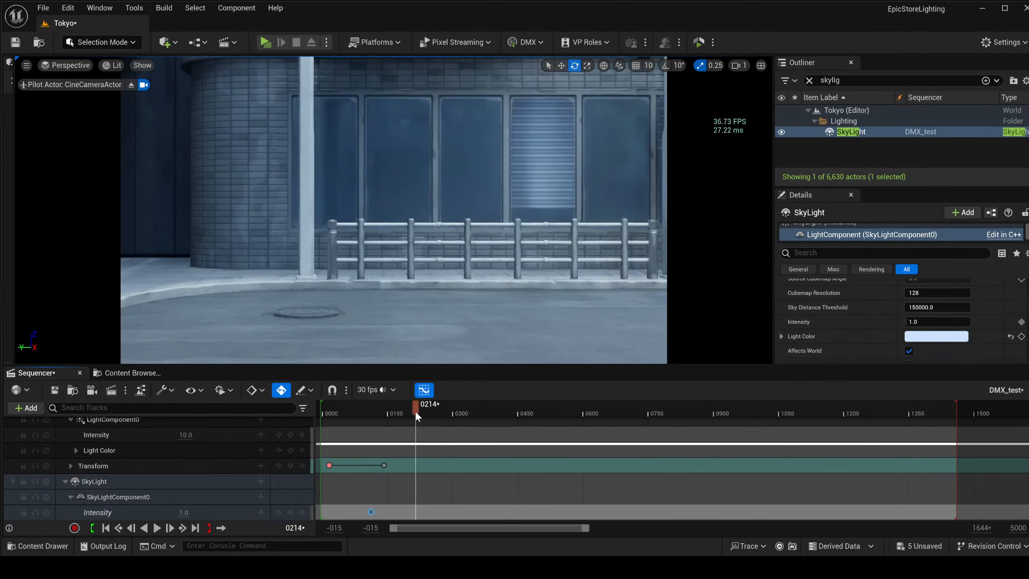
click(183, 513)
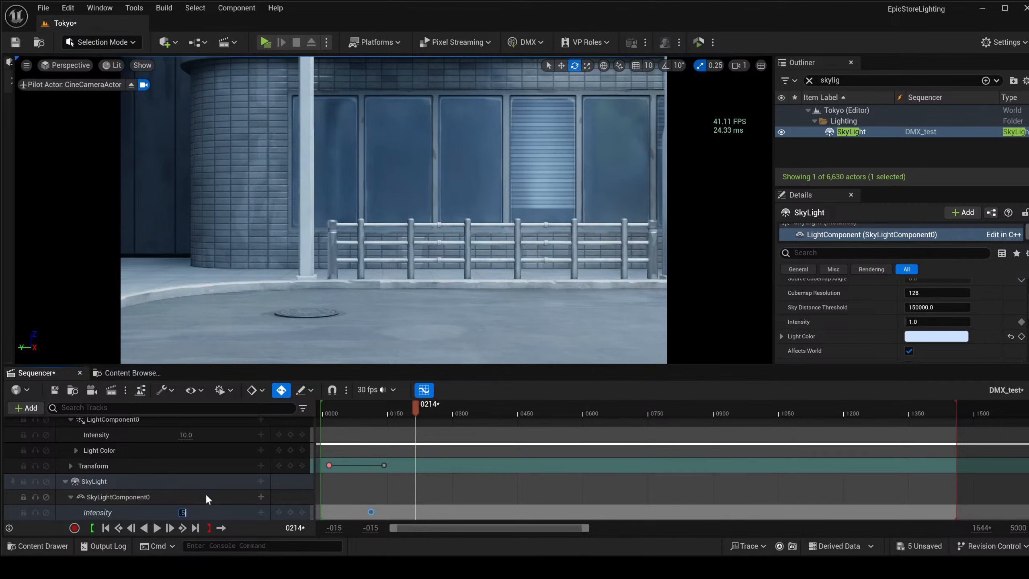
text(.5)
key(Return)
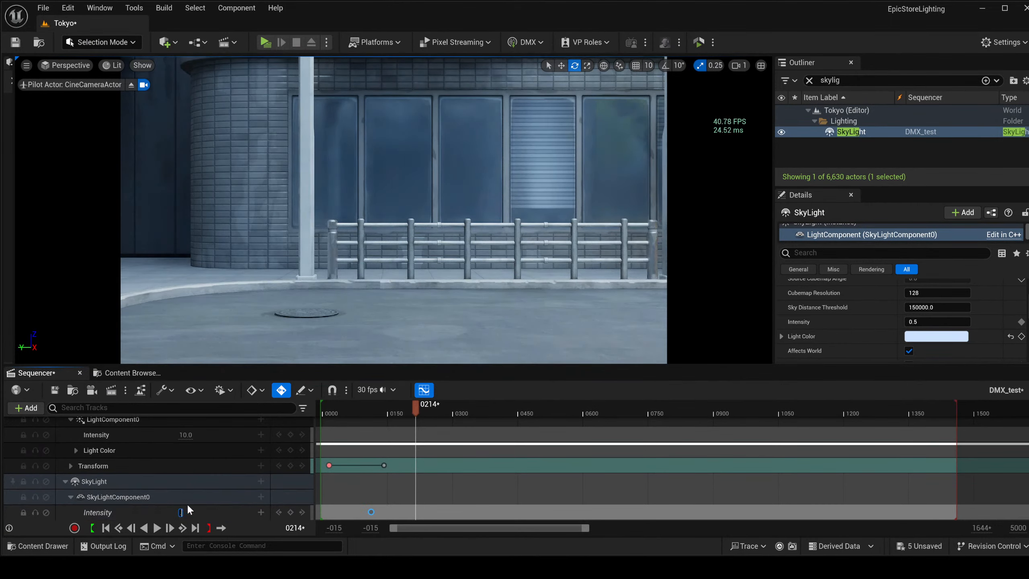
text(.3)
key(Return)
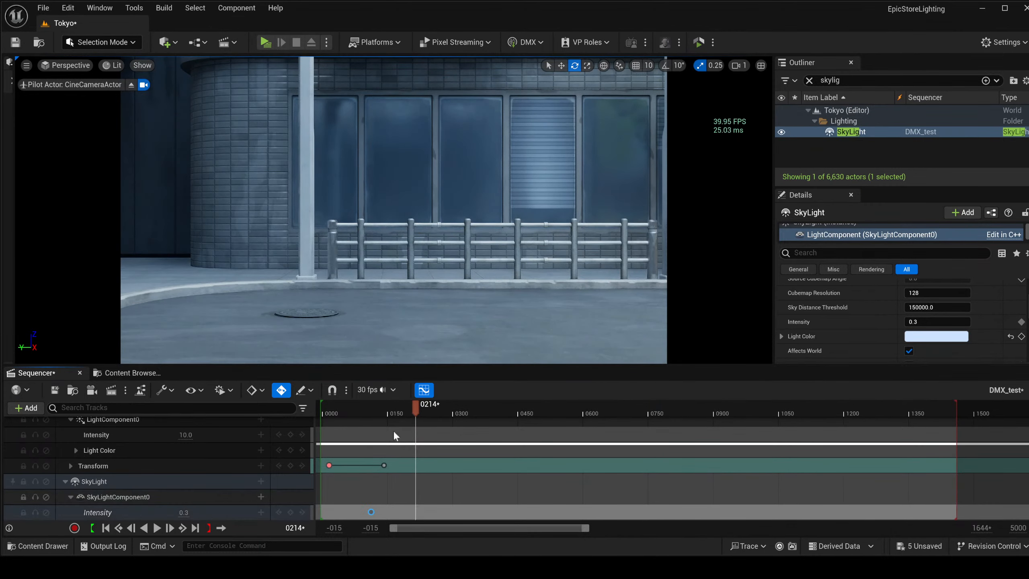
Search the project settings for "auto expos" and turn on Auto Exposure in the rendering defaults.
click(68, 8)
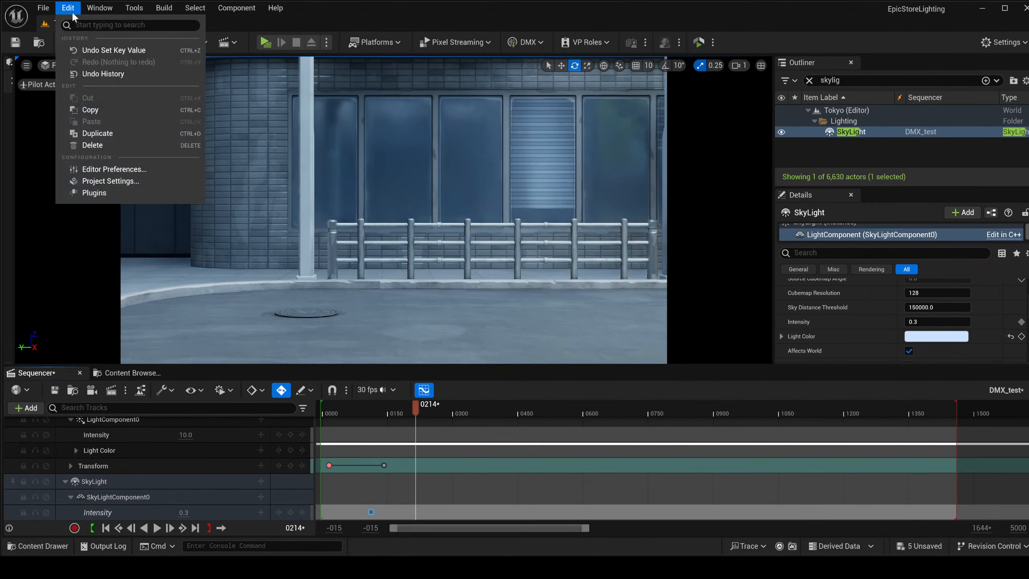
click(96, 180)
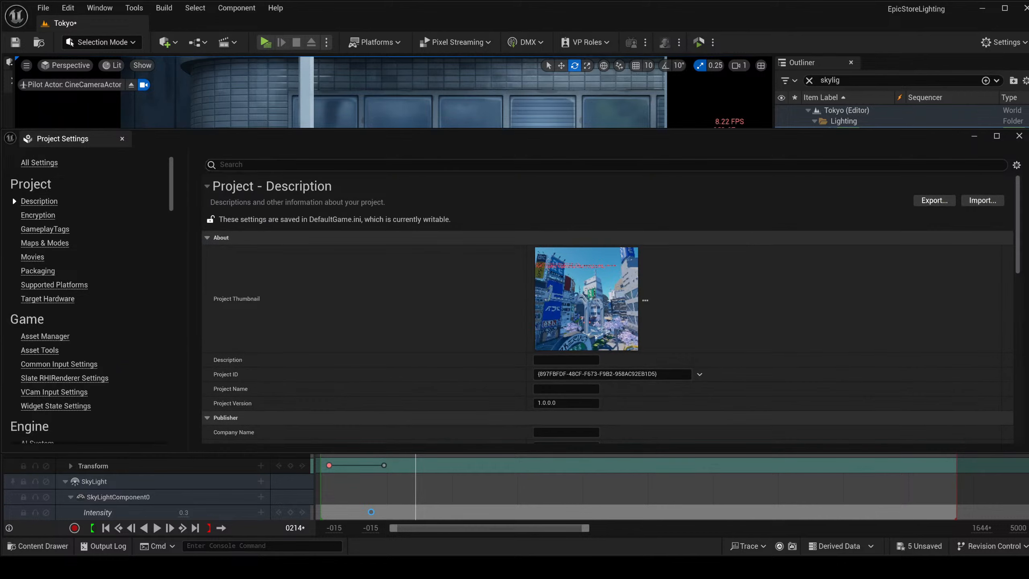
text(auto exp)
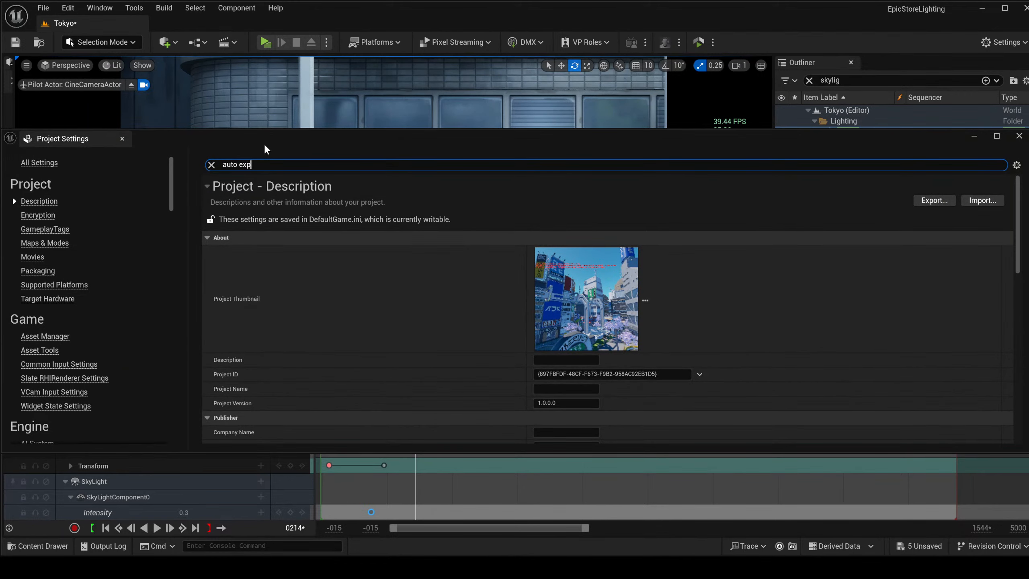
text(os)
click(541, 231)
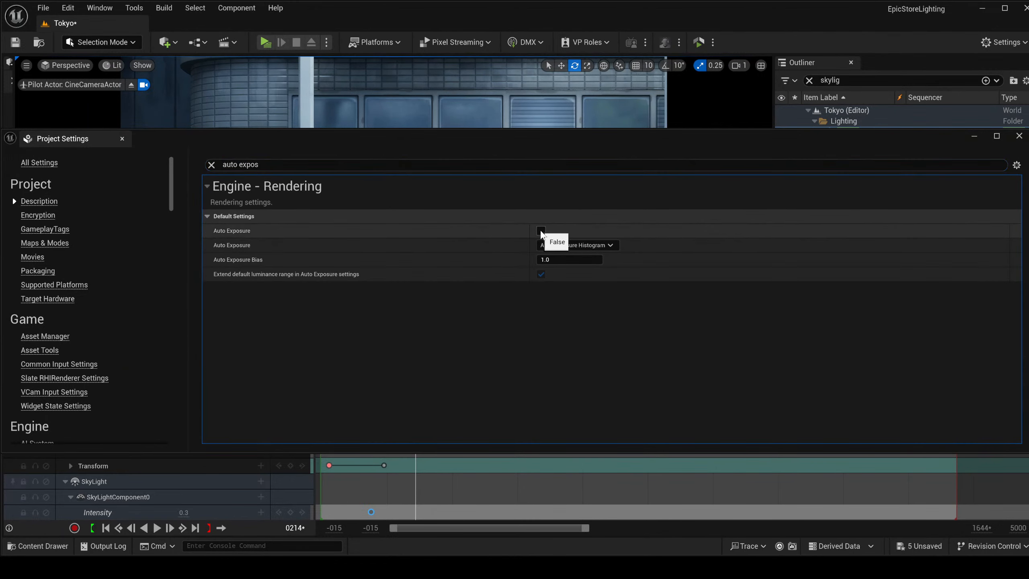
click(541, 231)
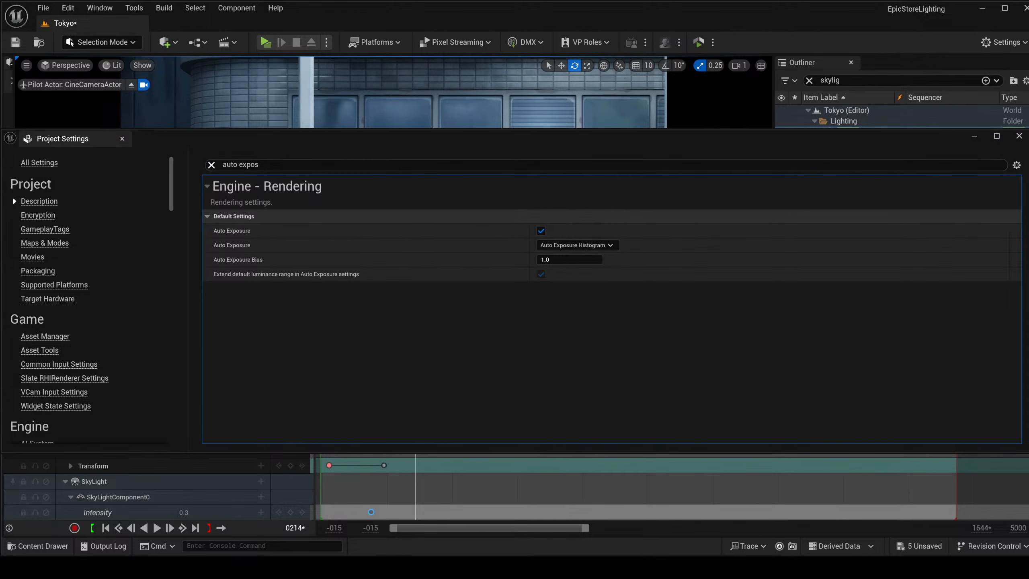
Search the project settings for the "use less CPU" option, and close the settings.
click(211, 164)
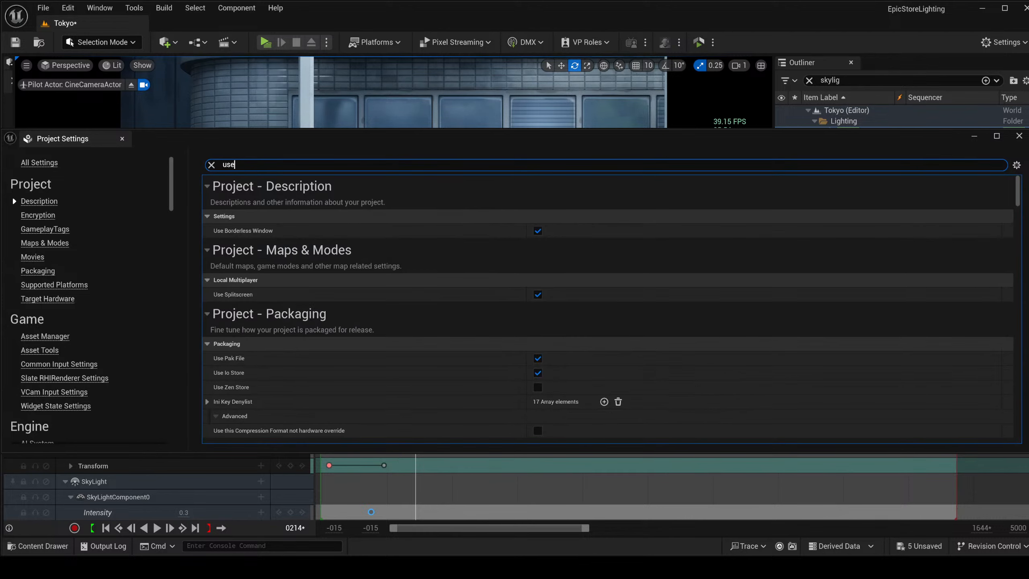
scroll(444, 315, down, 5)
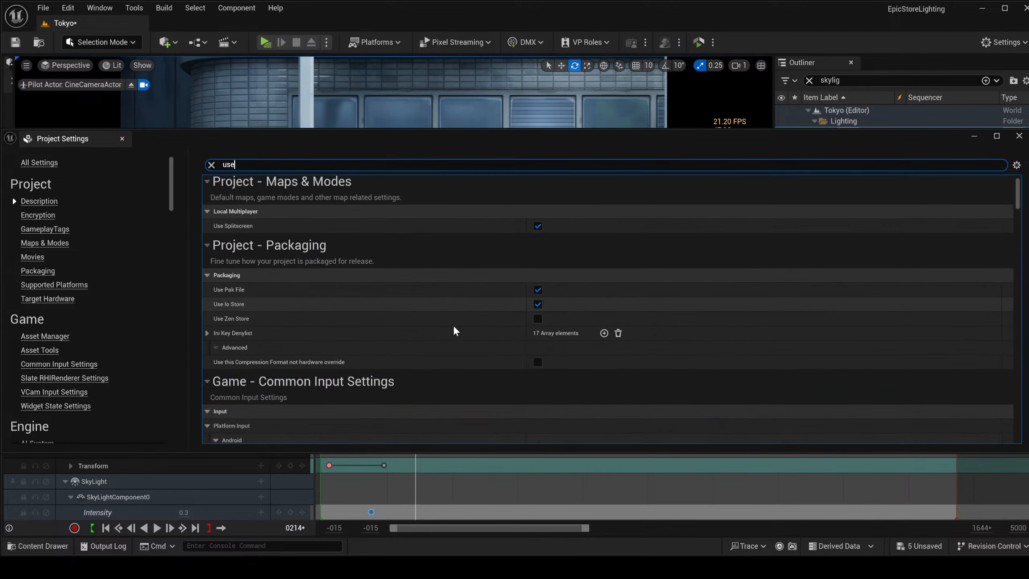
scroll(477, 339, down, 6)
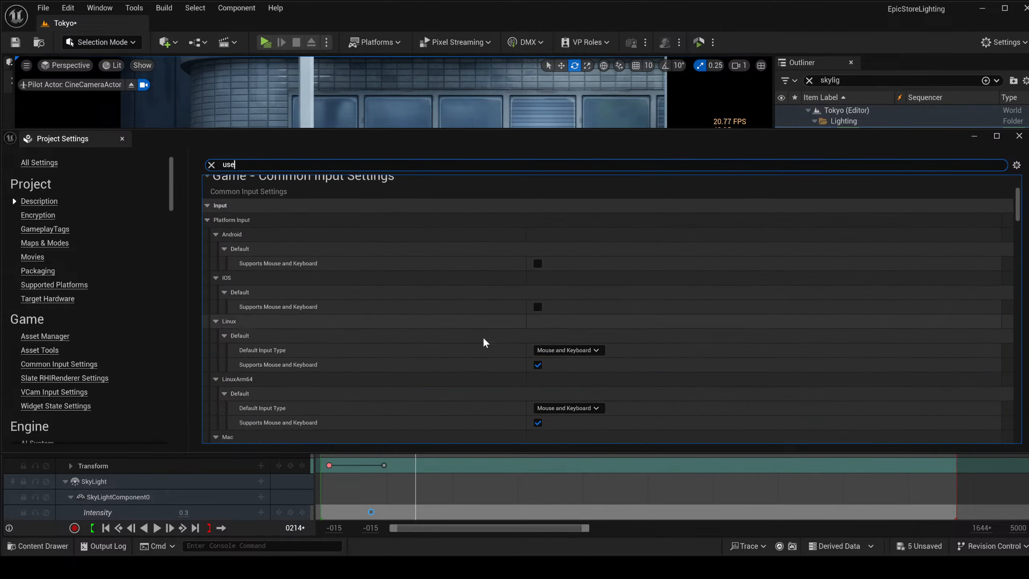
scroll(484, 339, up, 8)
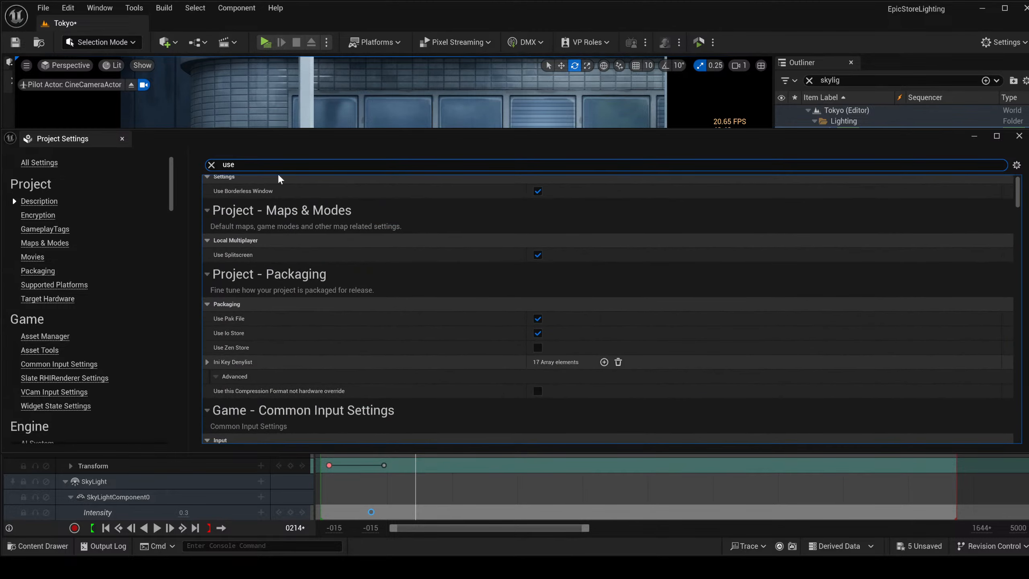
scroll(279, 179, up, 2)
text(s )
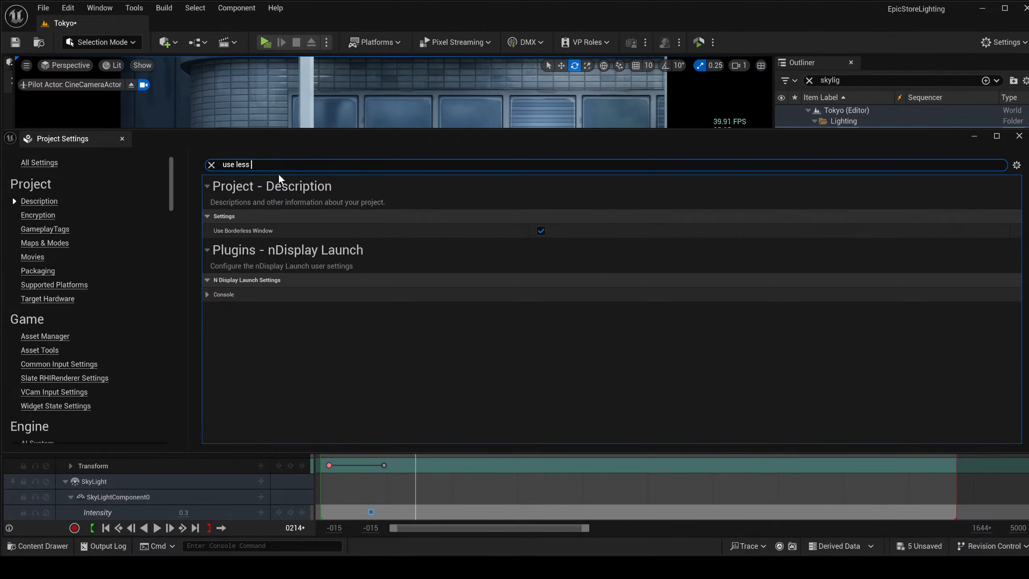
text(cpi)
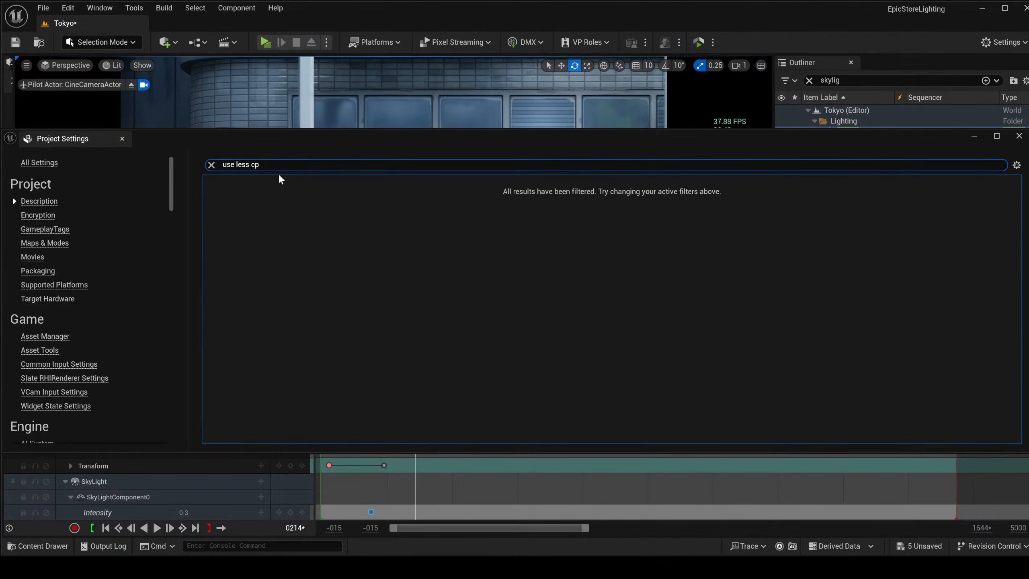
click(1019, 138)
Find "use less" in the Editor Preferences and enable Use Less CPU when in Background.
click(67, 9)
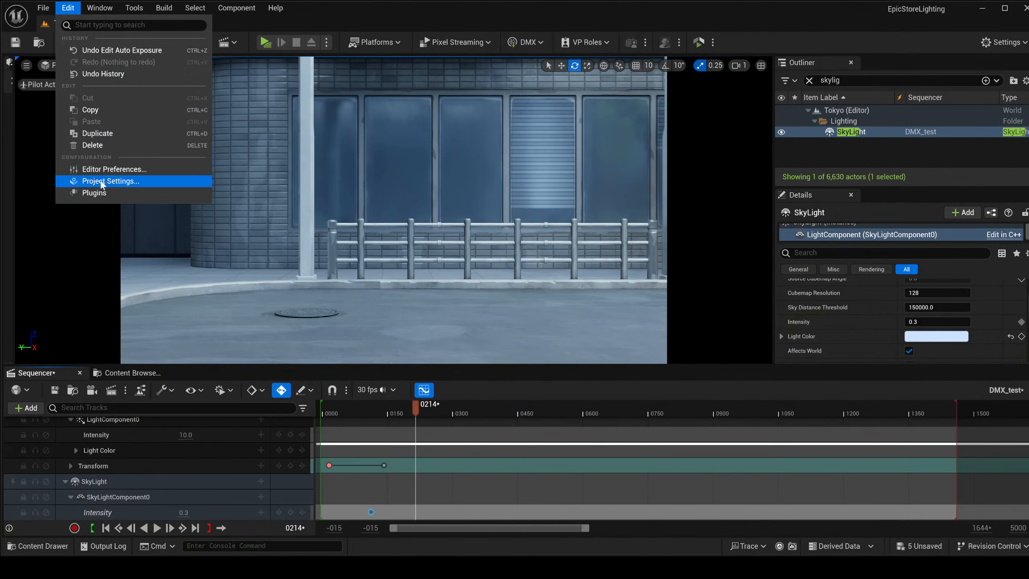
click(113, 168)
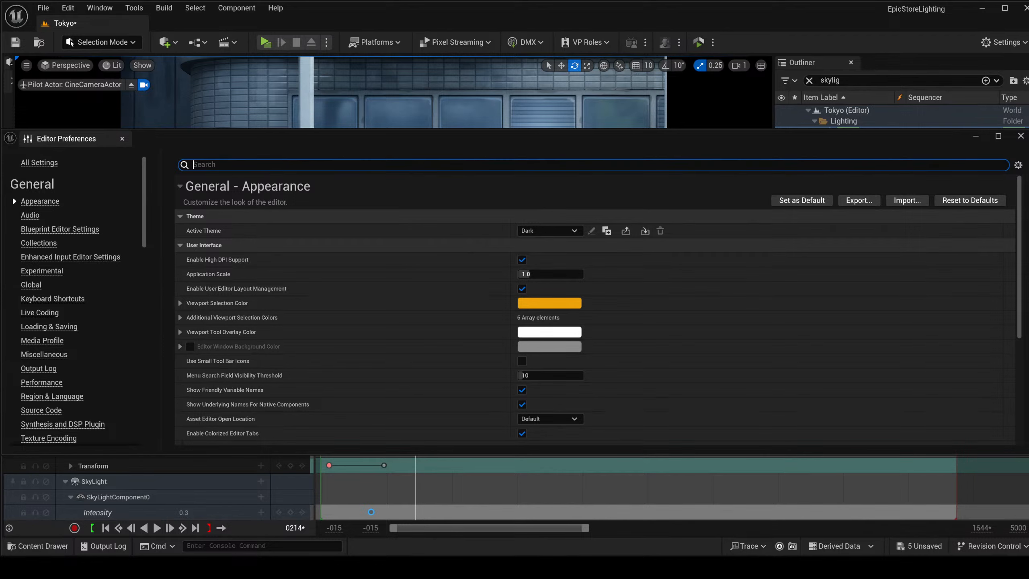
text(use less)
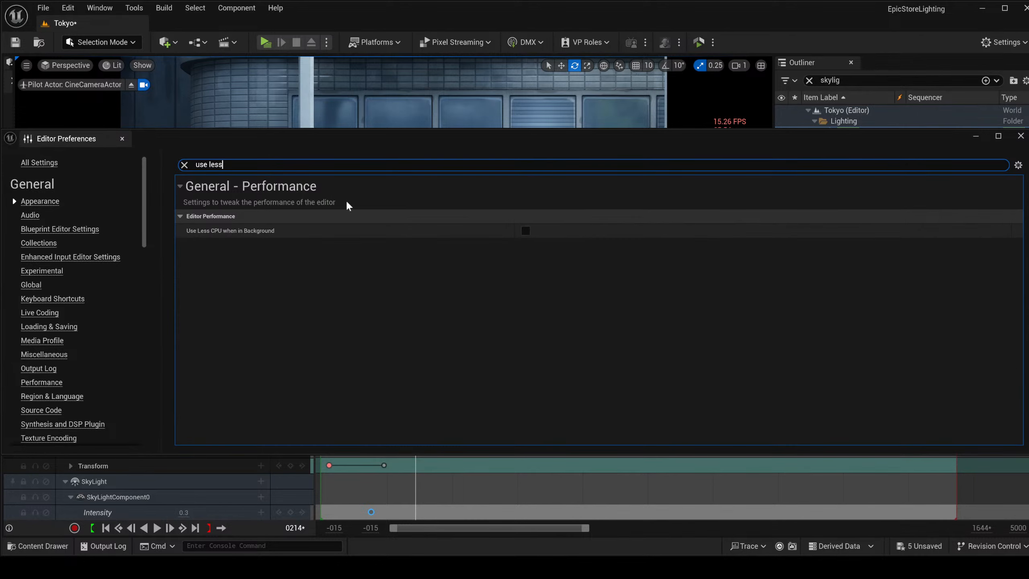
click(526, 231)
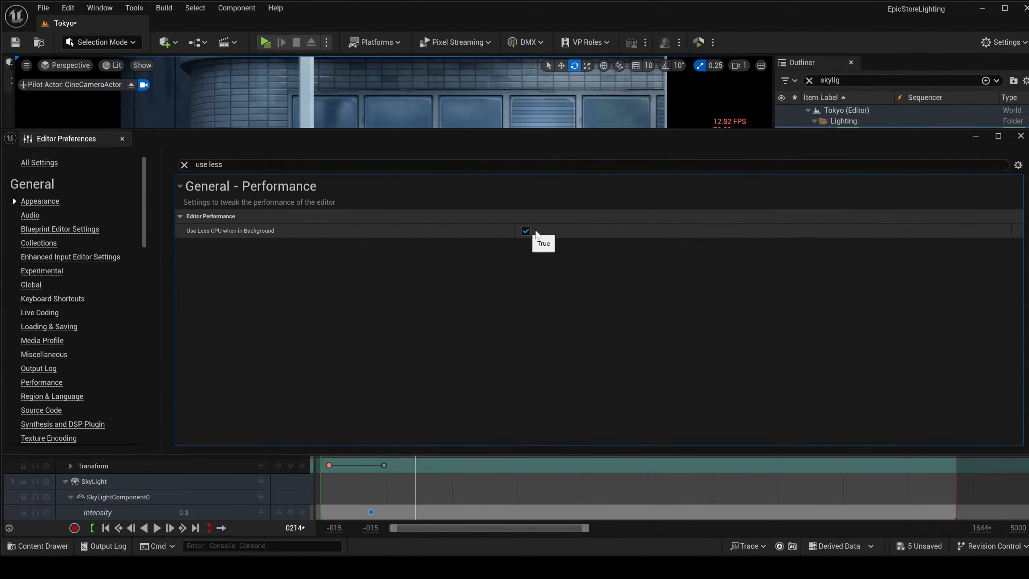
click(1021, 137)
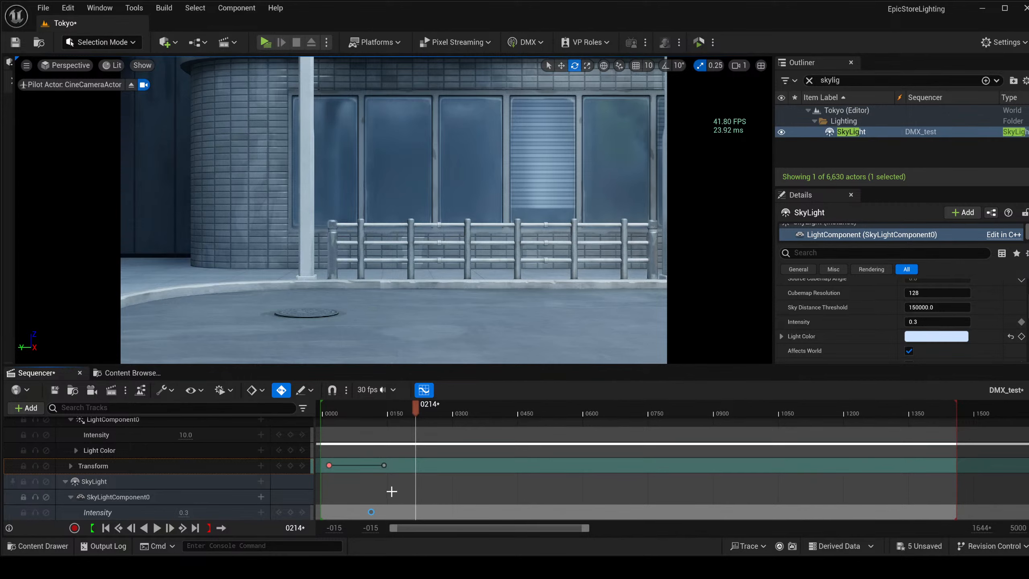
Set the SkyLight's Intensity key at frame 112 to 1.
click(372, 514)
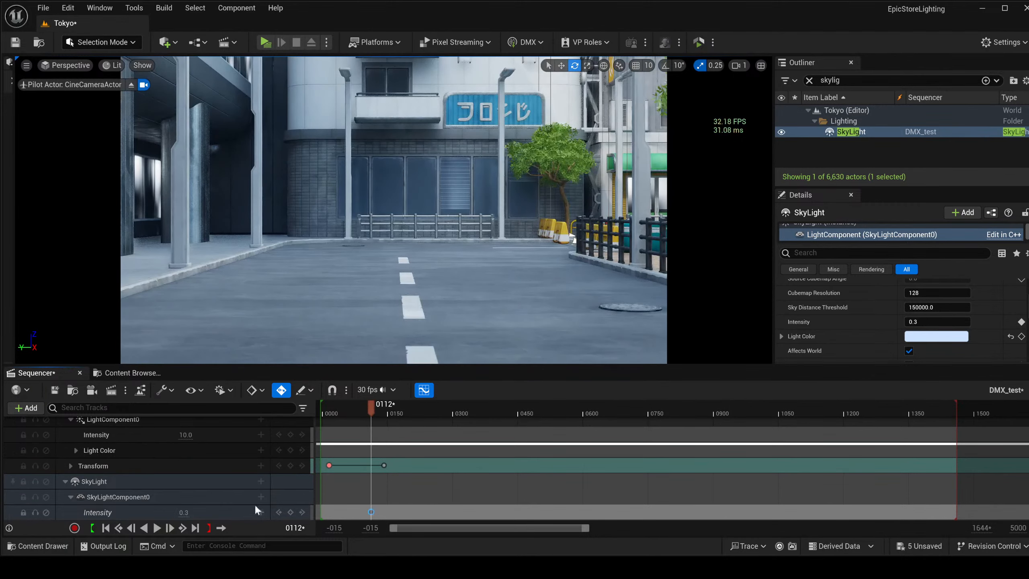
text(1)
key(Return)
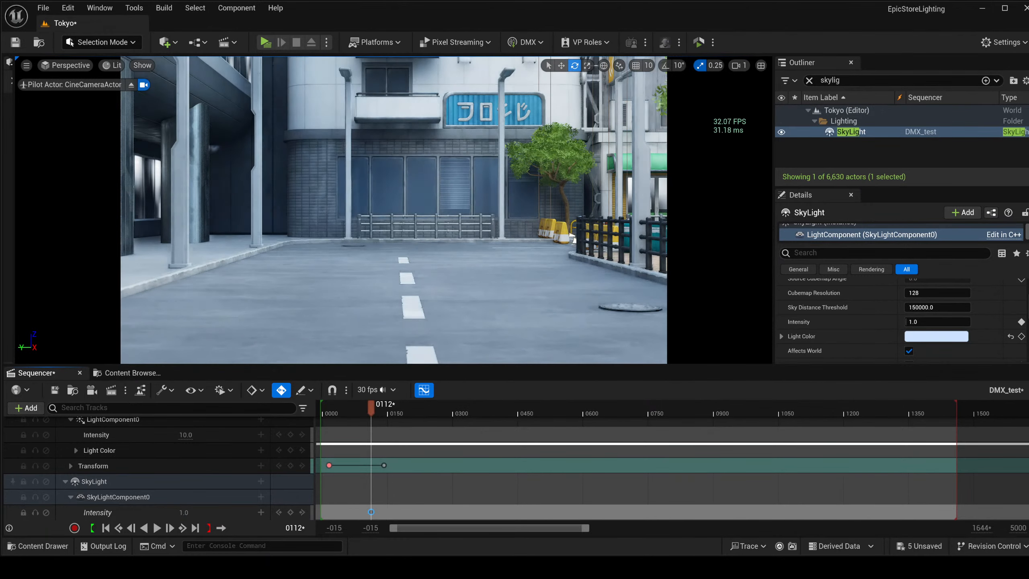
Add a second Intensity key to the SkyLight at frame 318.
click(428, 411)
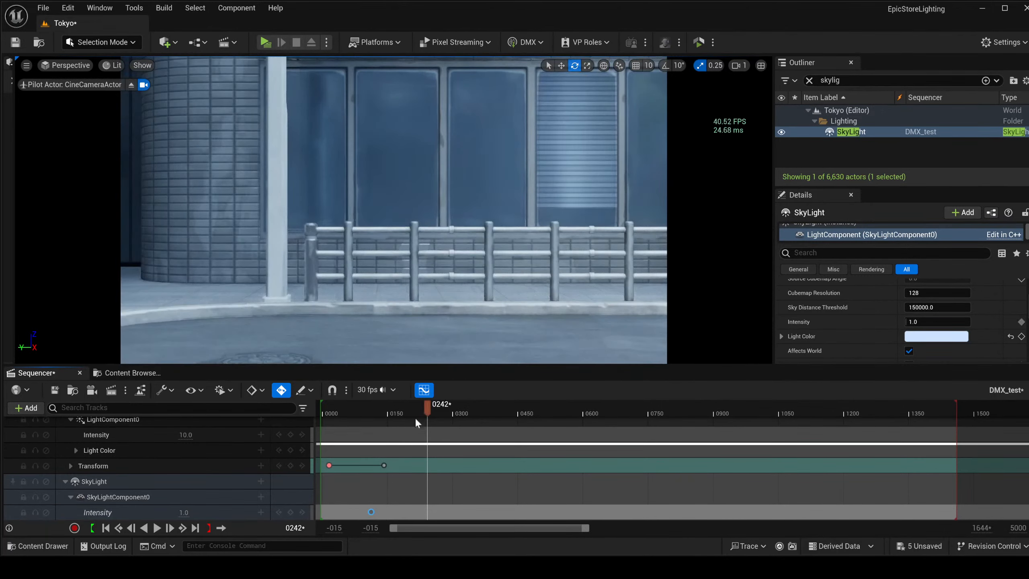
drag(432, 410, 461, 412)
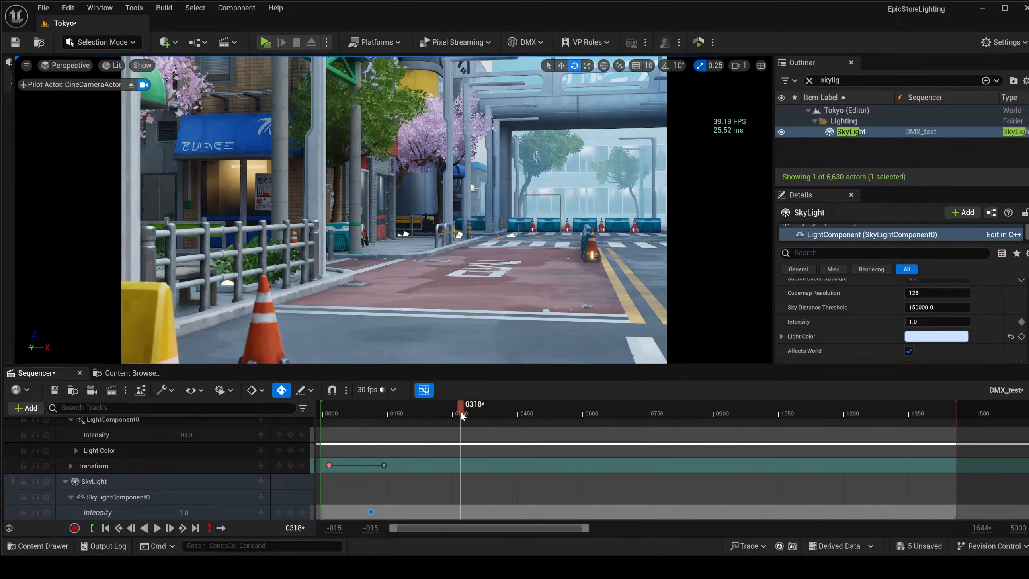
click(290, 513)
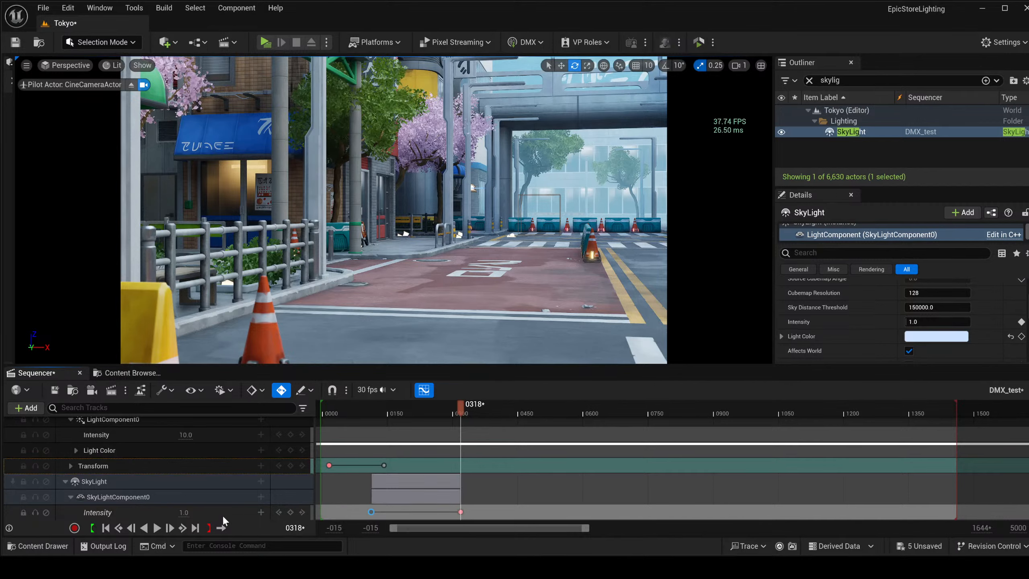
Try Intensity values of 0.5, 0 and 0.3 for the SkyLight's key at frame 318, and settle on 0.2.
click(183, 512)
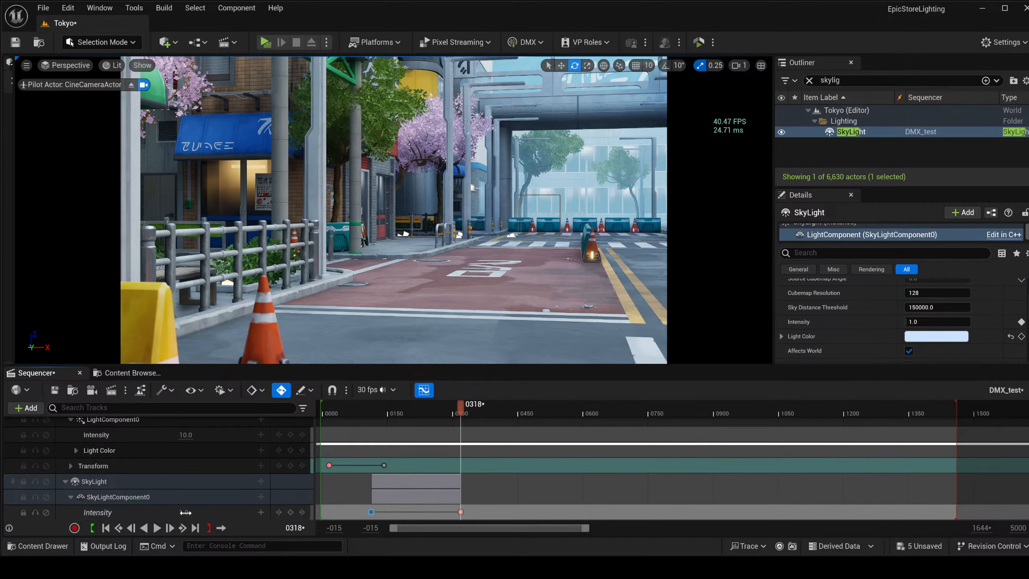
click(184, 513)
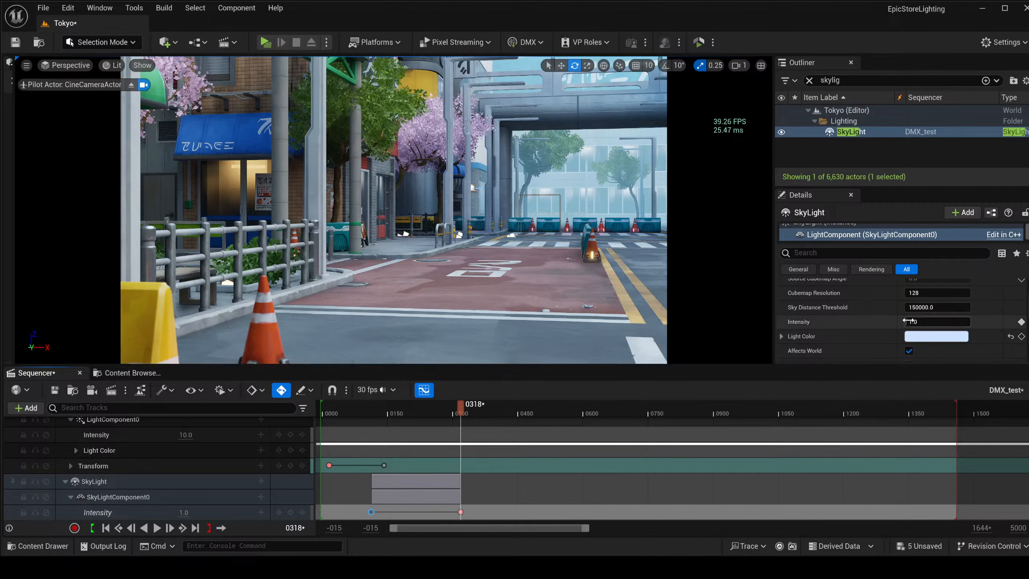
click(184, 512)
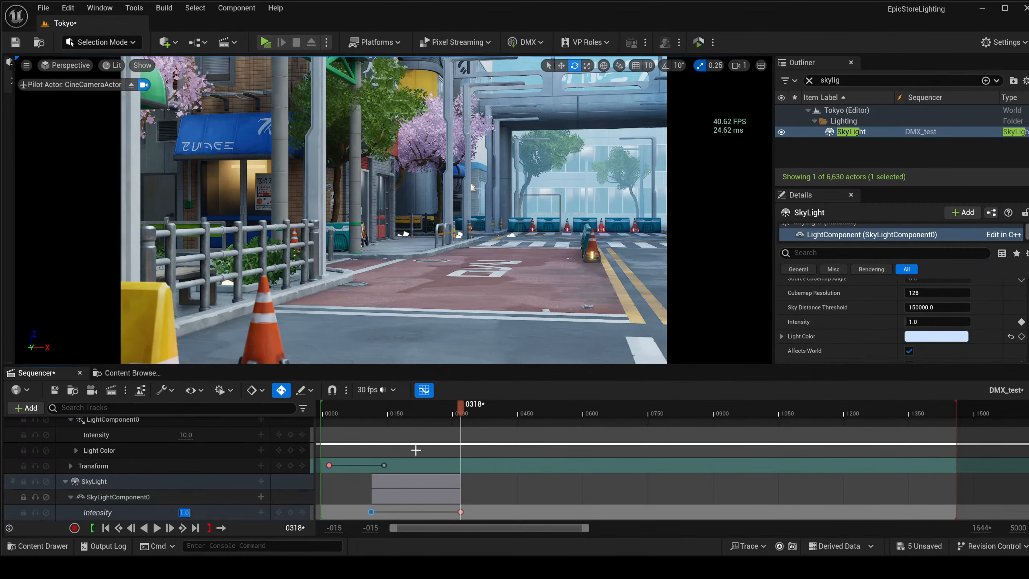
click(931, 321)
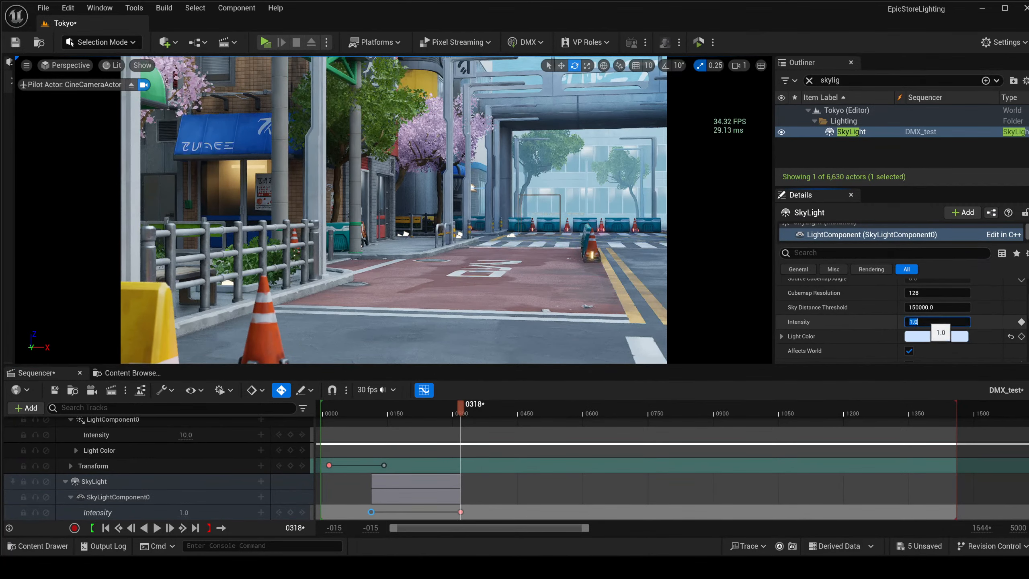
text(.5)
key(Return)
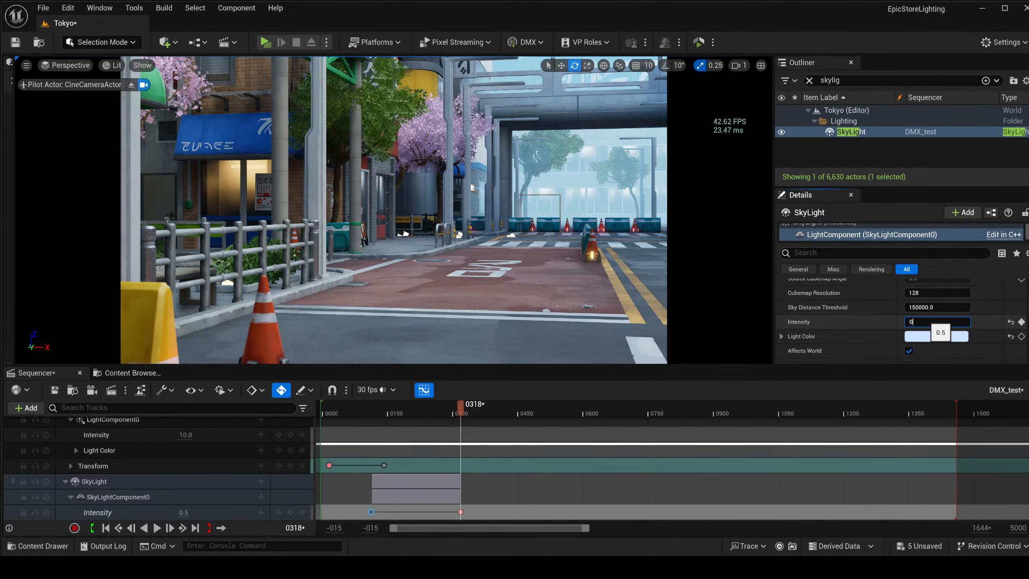
text(0)
key(Return)
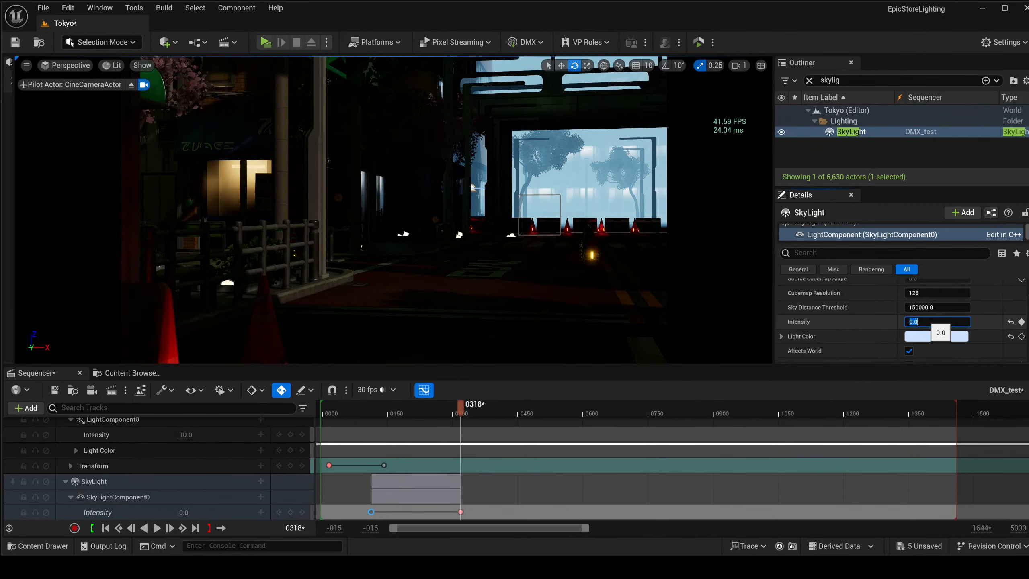
text(.3)
key(Return)
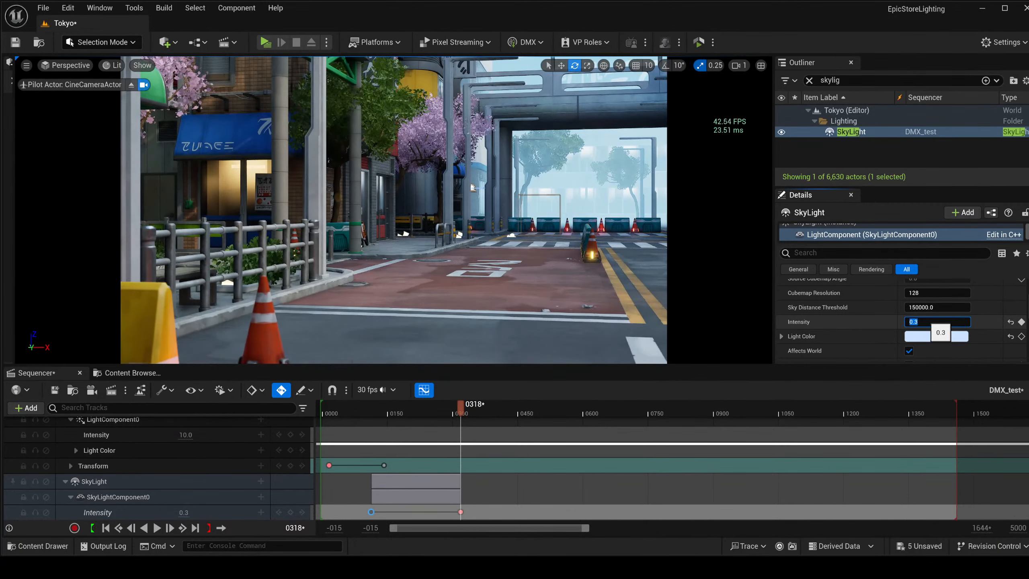
text(.2)
key(Return)
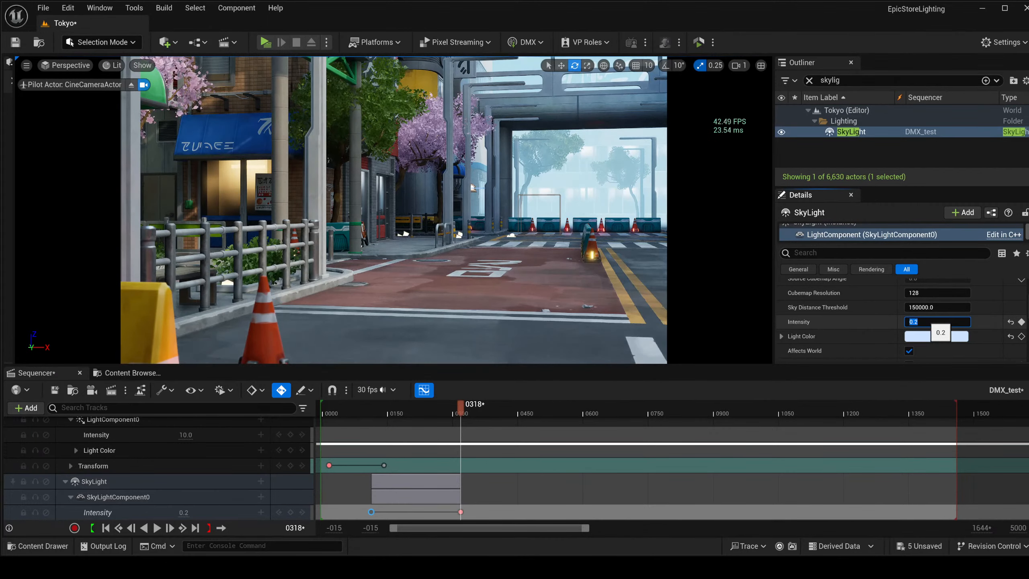
Play back the sequence from the SkyLight's first Intensity key and stop at frame 479.
click(371, 512)
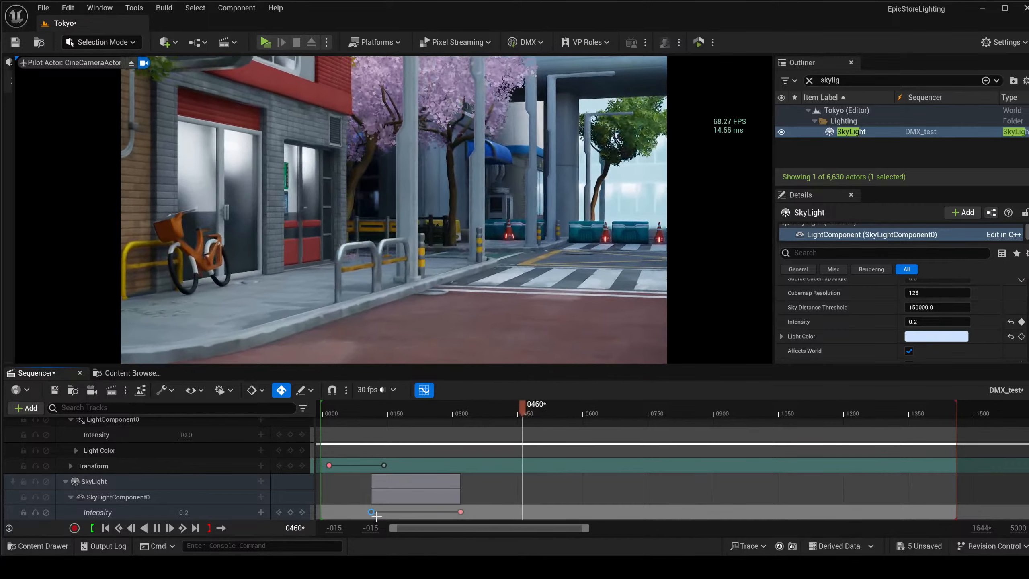
key(space)
scroll(542, 475, up, 3)
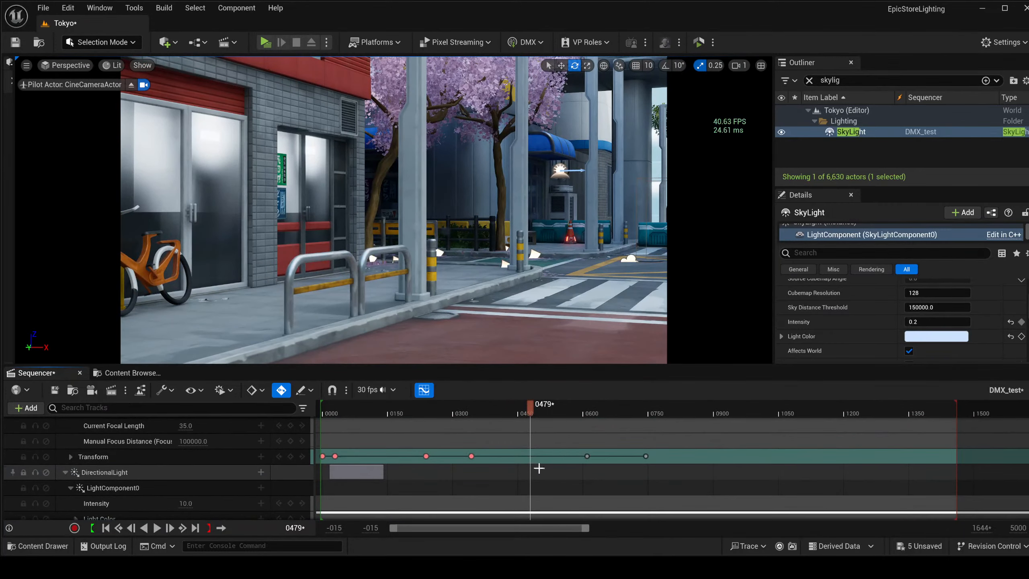
Re-aim the camera at the Transform key at frame 609 so it faces the teal barriers and trees beyond the crosswalk.
click(587, 456)
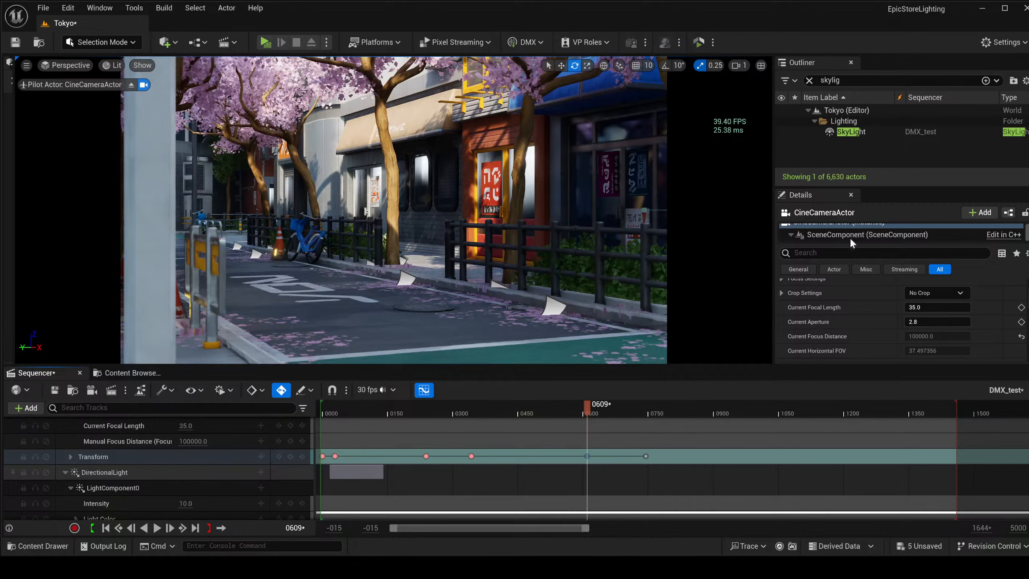
scroll(852, 242, down, 1)
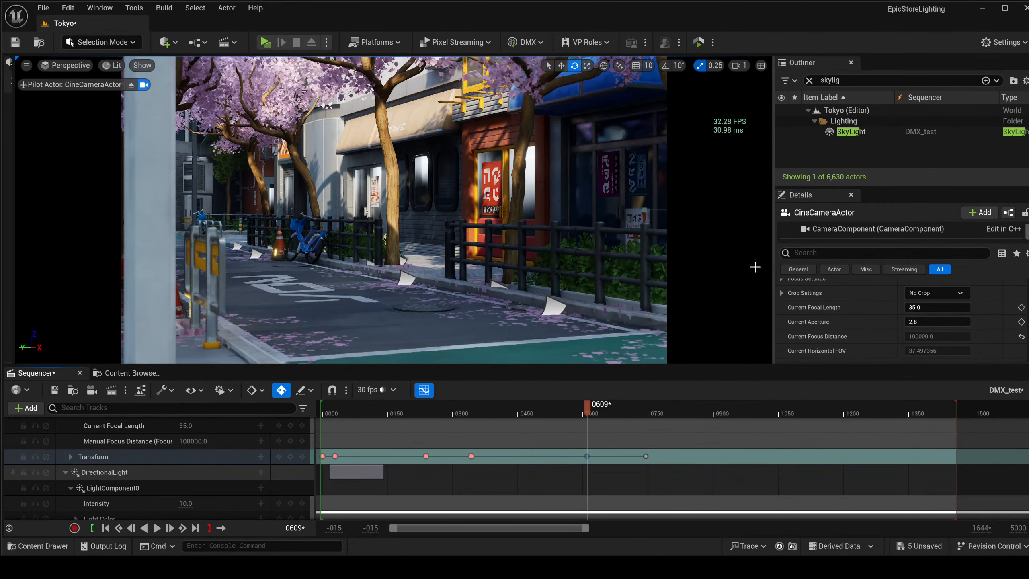
mouse_move(434, 247)
right_down()
mouse_move(447, 247)
mouse_move(431, 247)
right_up()
key(ctrl+z)
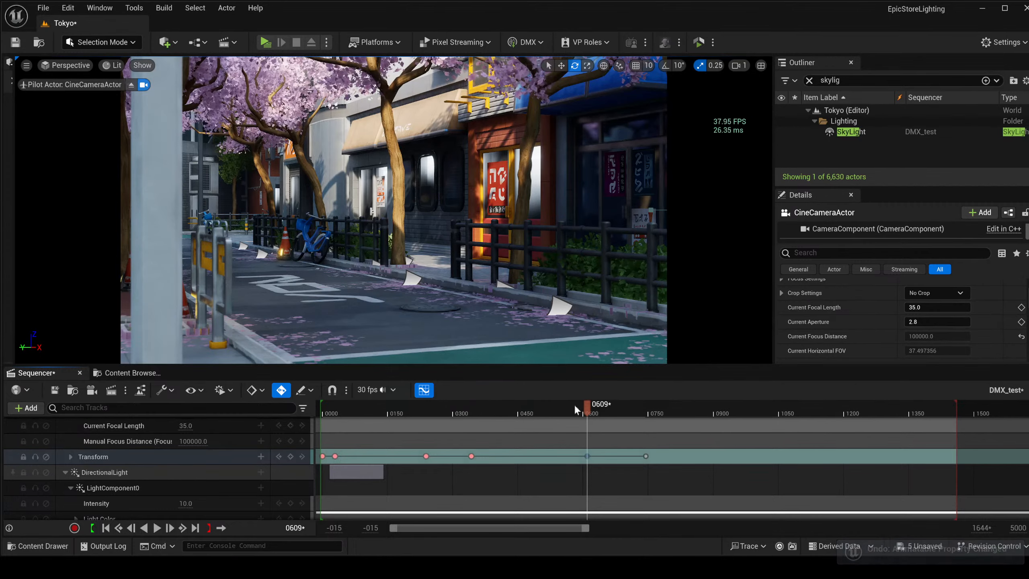
right_drag(405, 227, 502, 215)
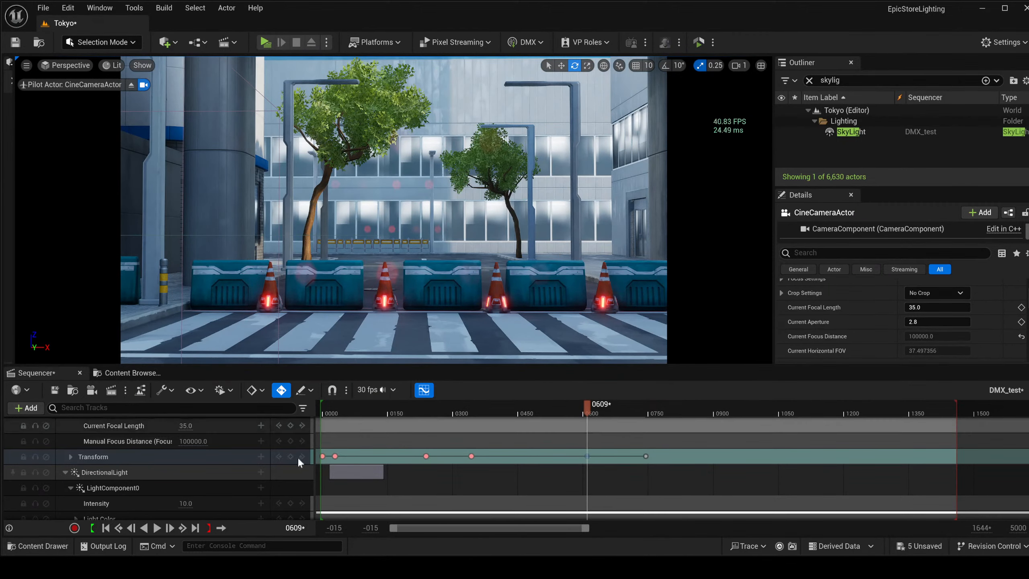
Play back the camera move across the re-aimed key up to frame 740, and return to frame 609.
click(557, 407)
key(space)
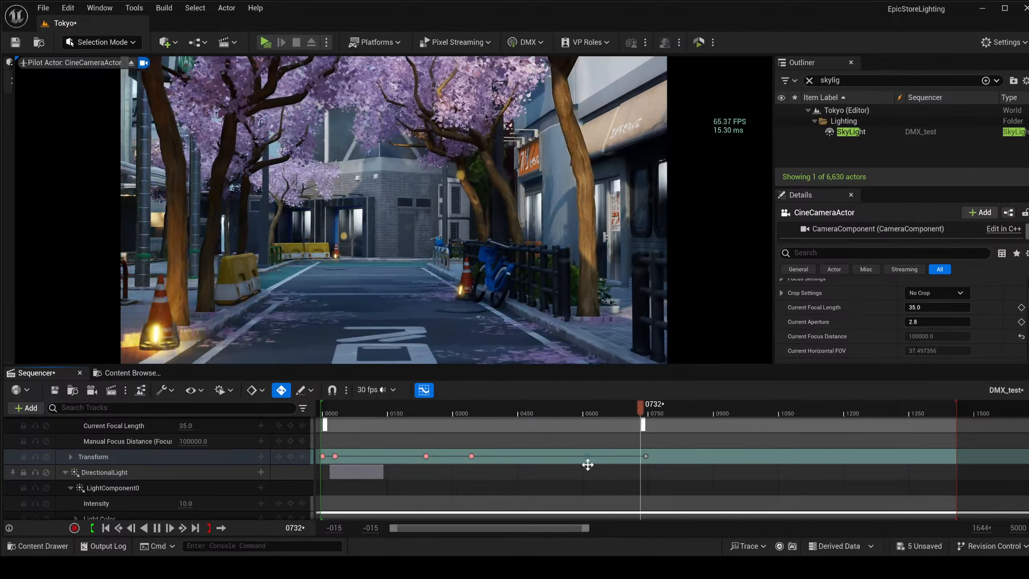
key(space)
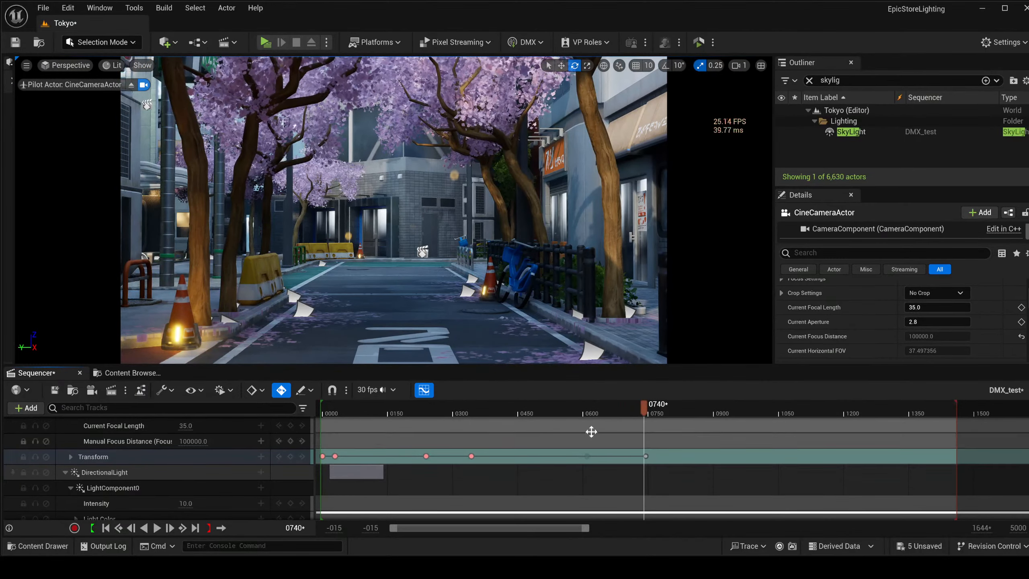
click(587, 412)
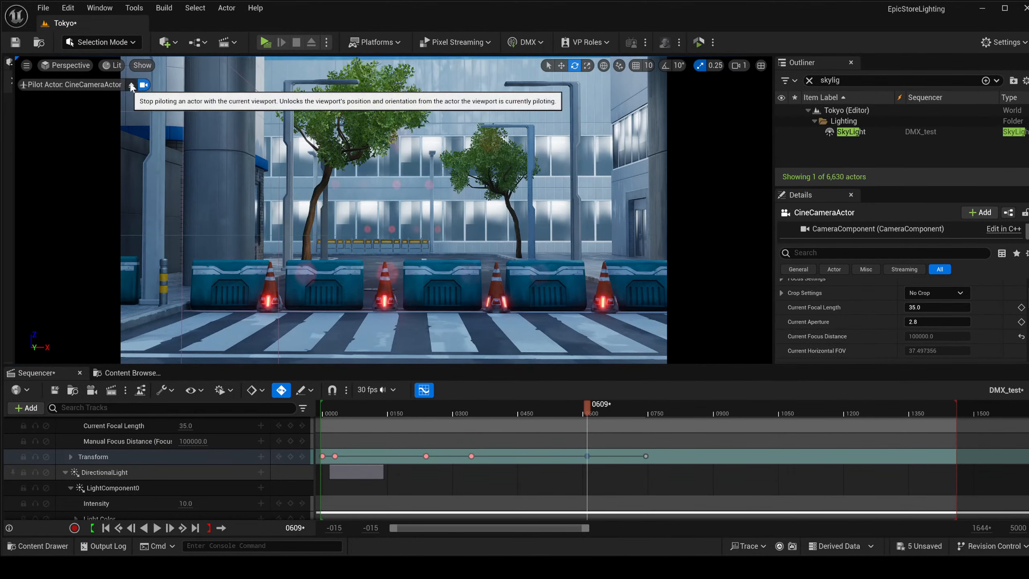
Stop piloting the CineCameraActor and set up a free overhead view of the intersection.
key(w)
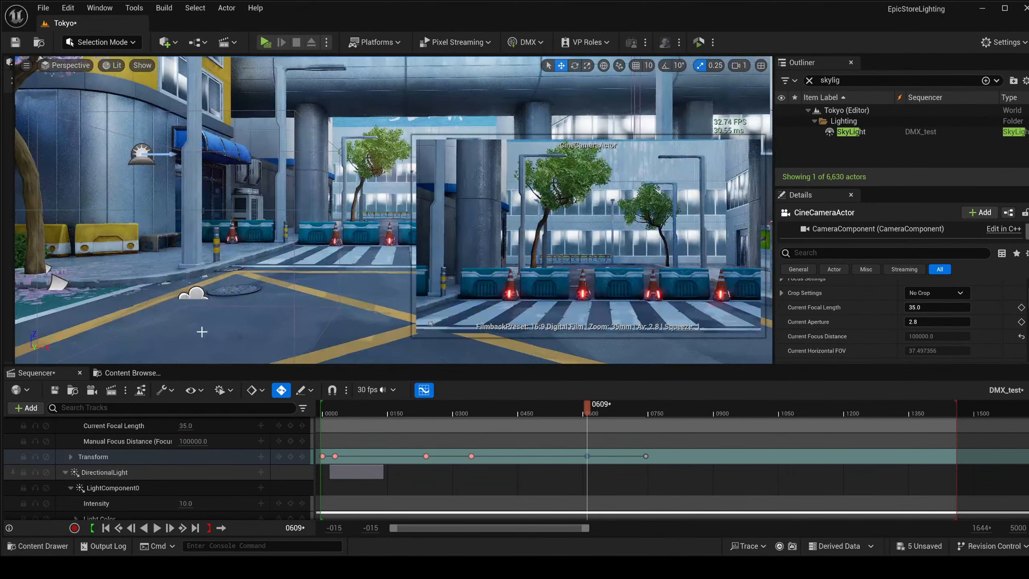
click(274, 287)
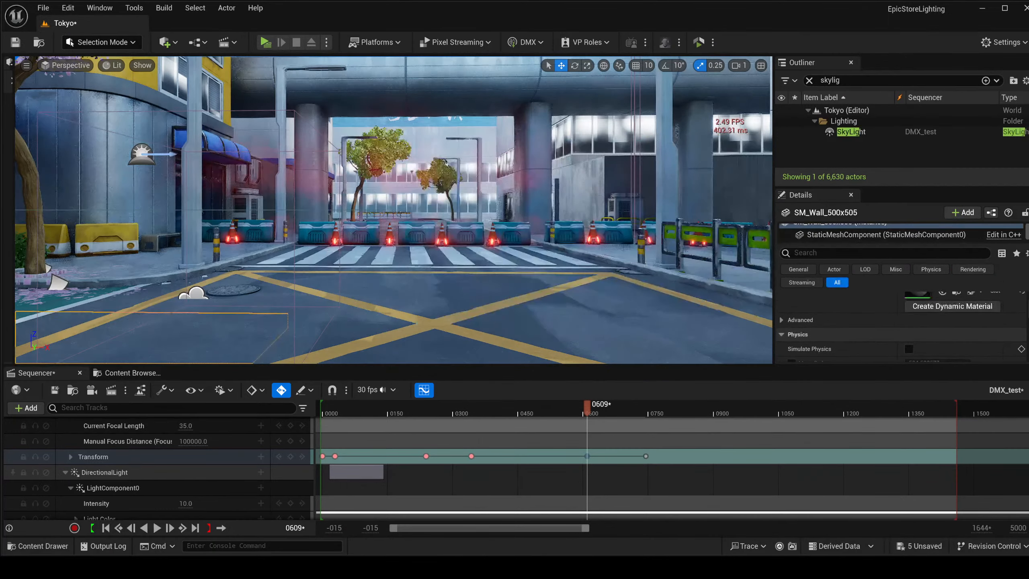
right_drag(274, 287, 123, 339)
key(s)
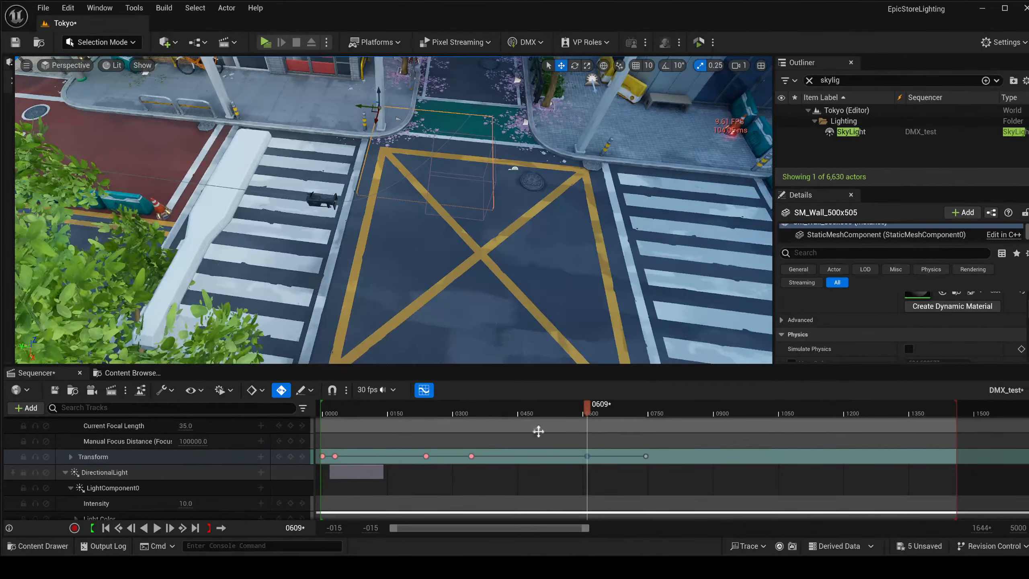
Play the sequence from just before frame 609 to watch the camera's path from above, and jump back to frame 388.
click(565, 410)
key(space)
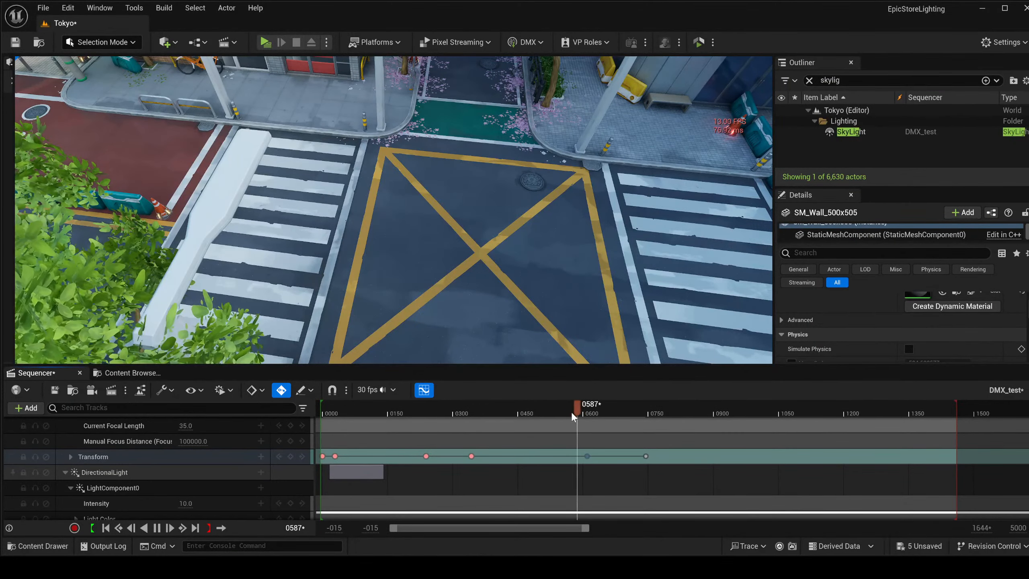
key(space)
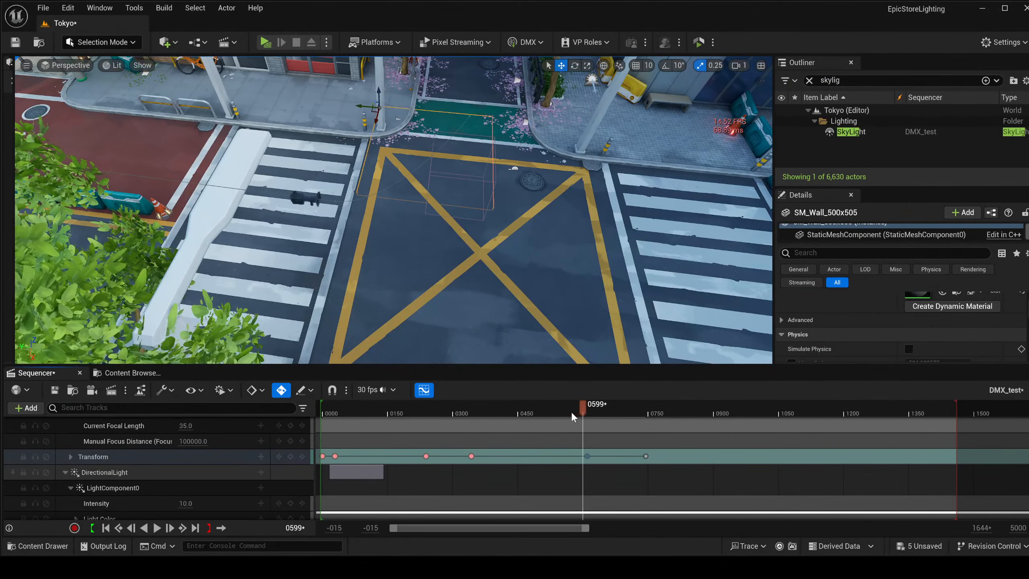
key(space)
right_click(409, 249)
text(g)
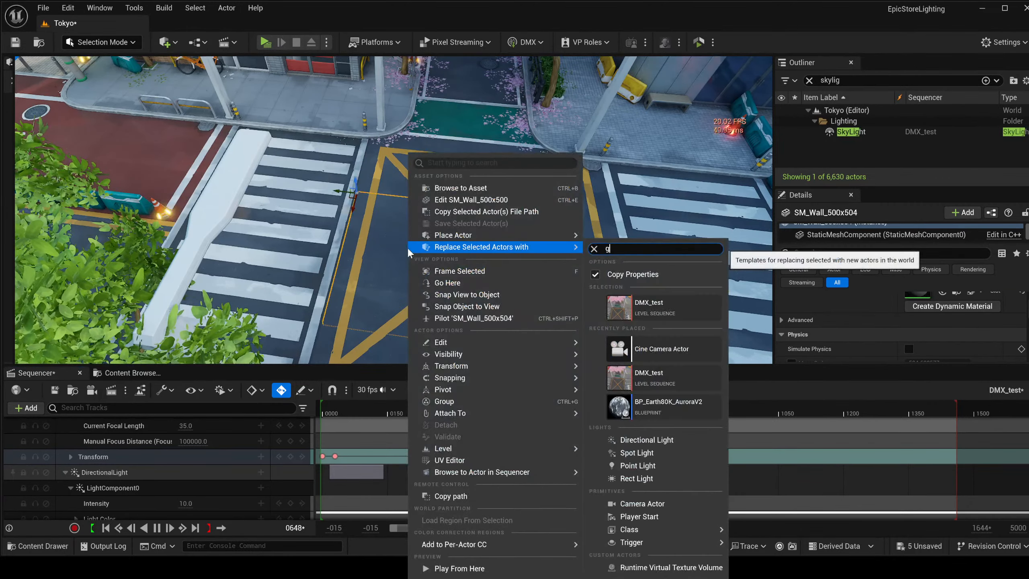
click(351, 225)
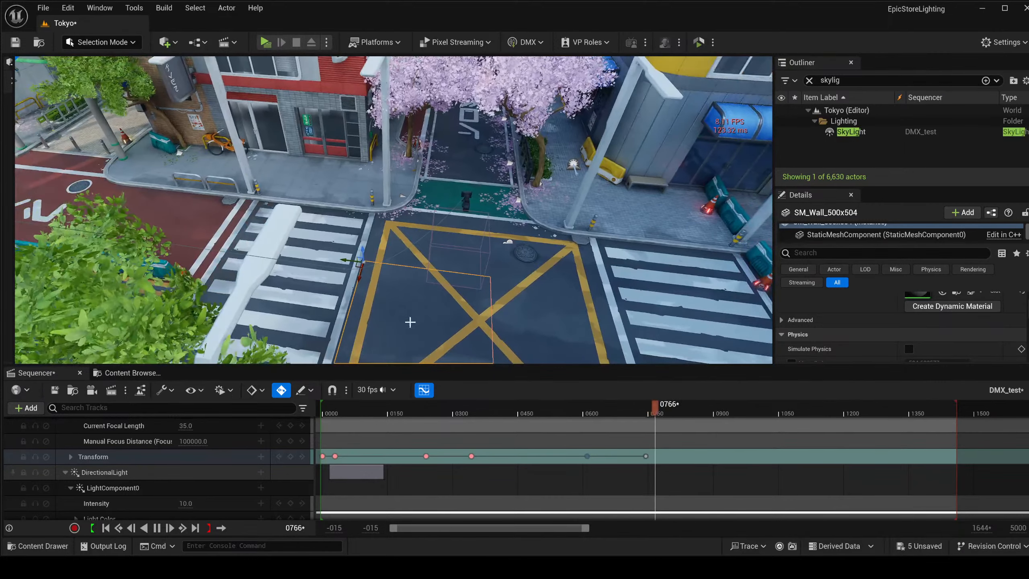
click(491, 414)
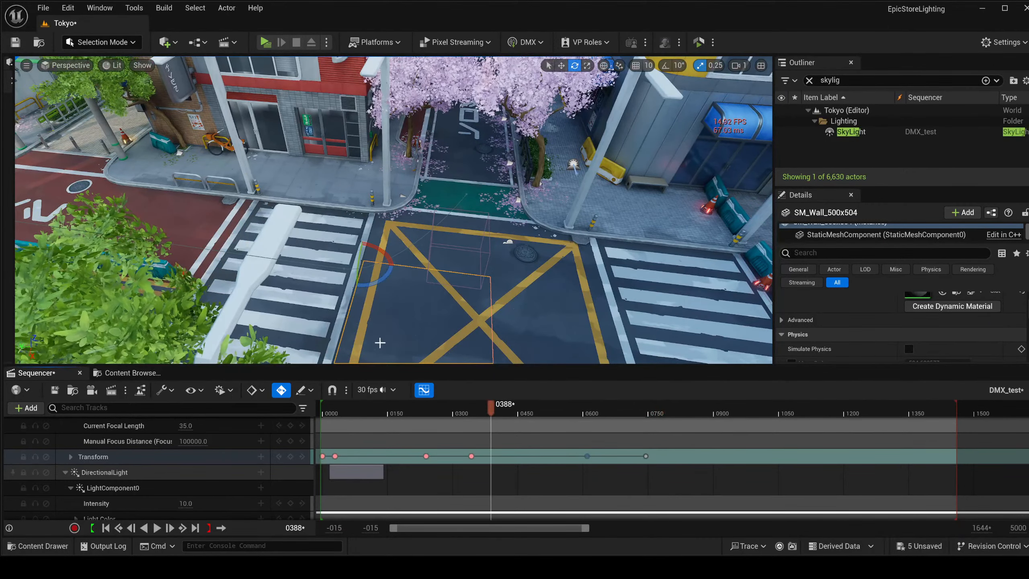
Check the camera's turn after the frame 609 Transform key in its preview, replaying from frame 604 and stopping at frame 722.
click(585, 455)
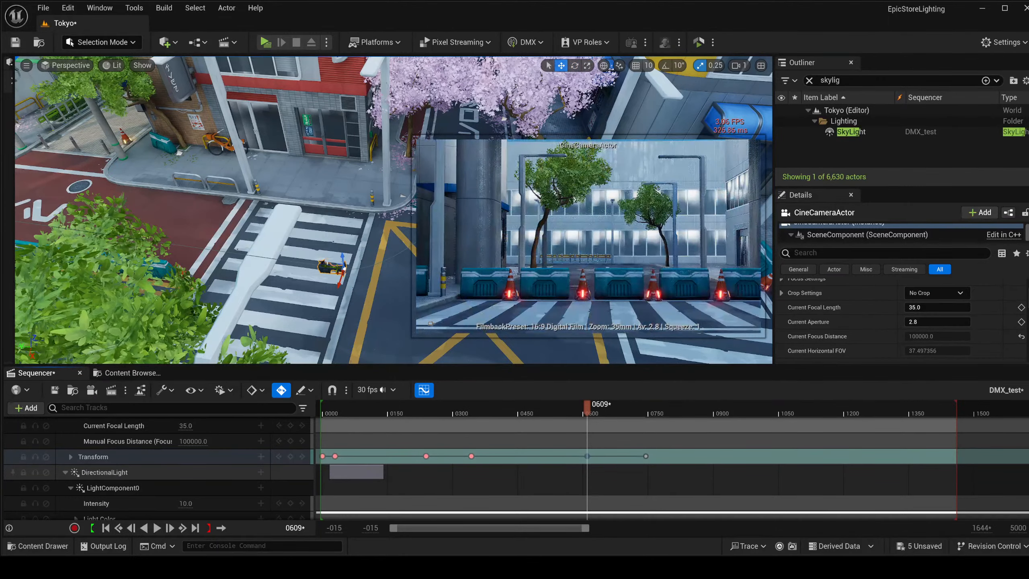
right_drag(334, 256, 326, 280)
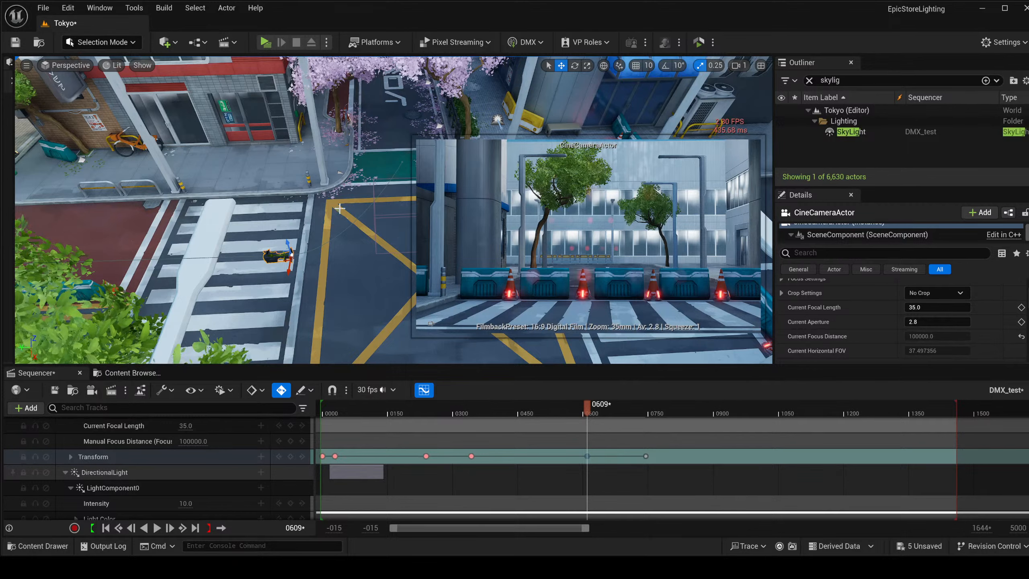
key(e)
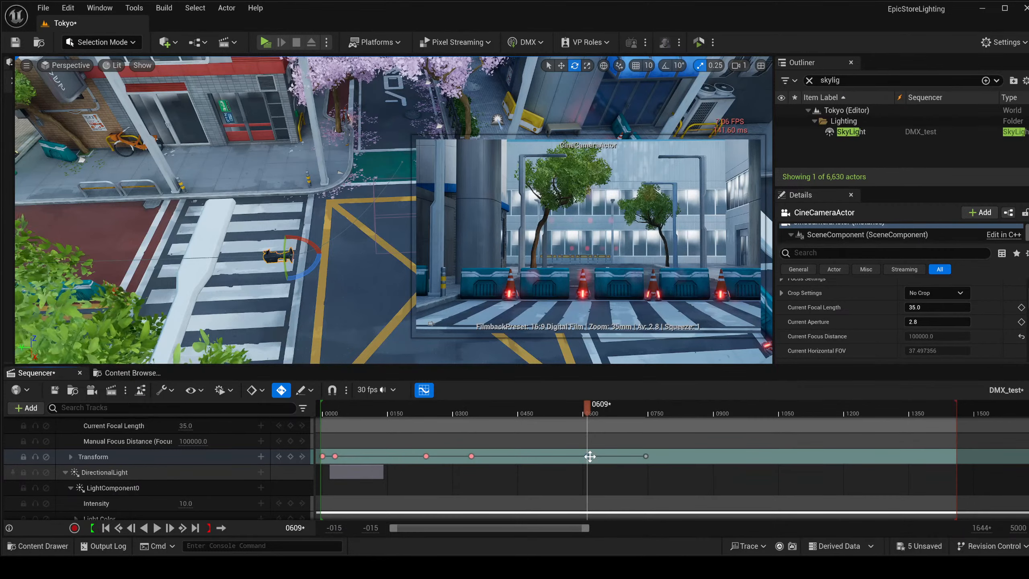
key(space)
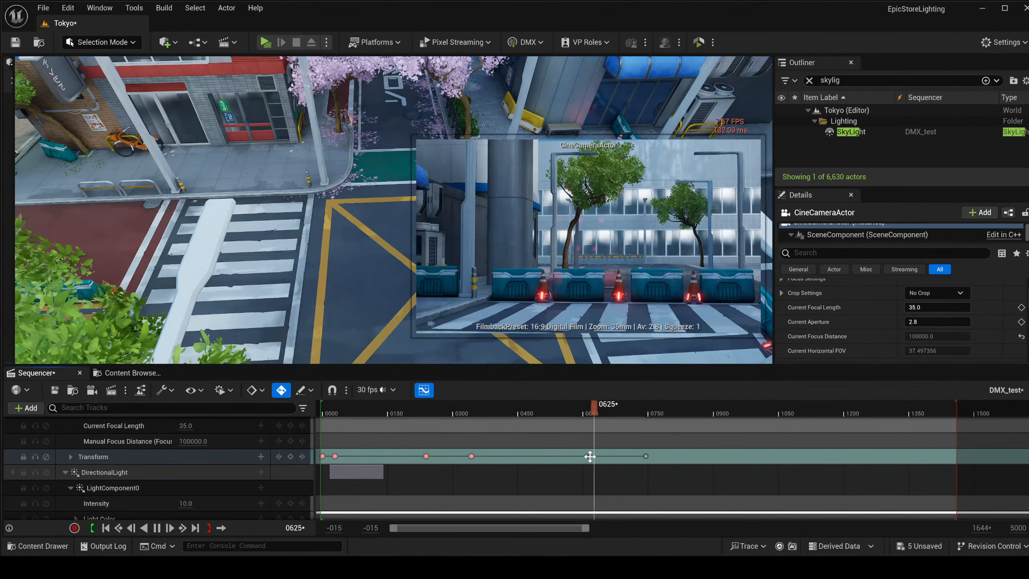
click(276, 246)
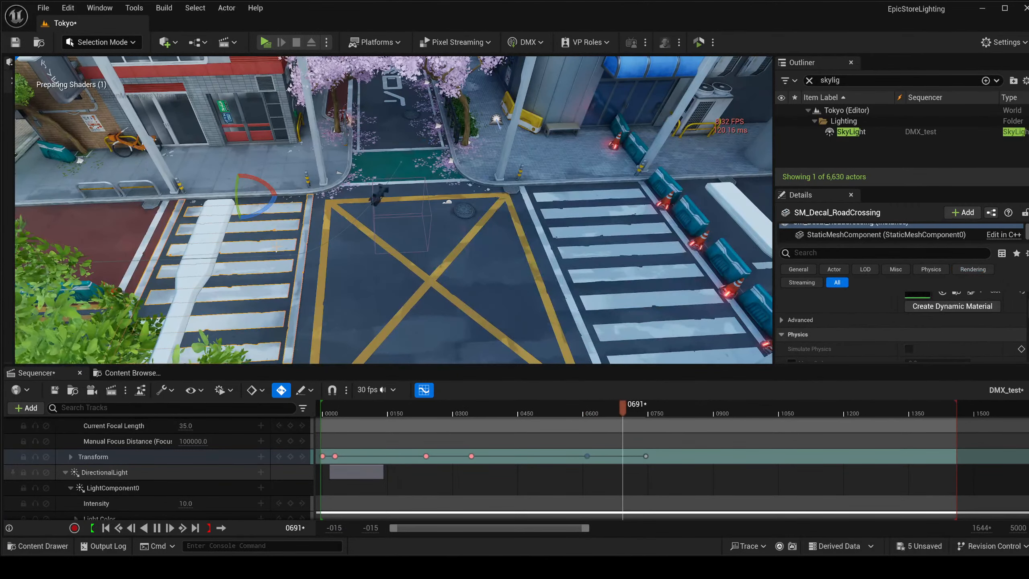
click(586, 456)
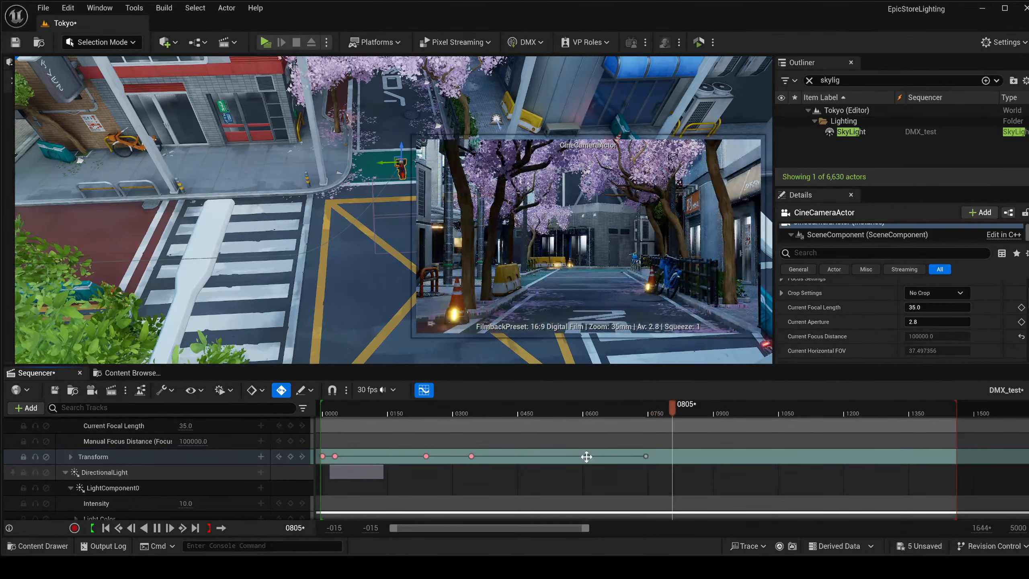
click(584, 411)
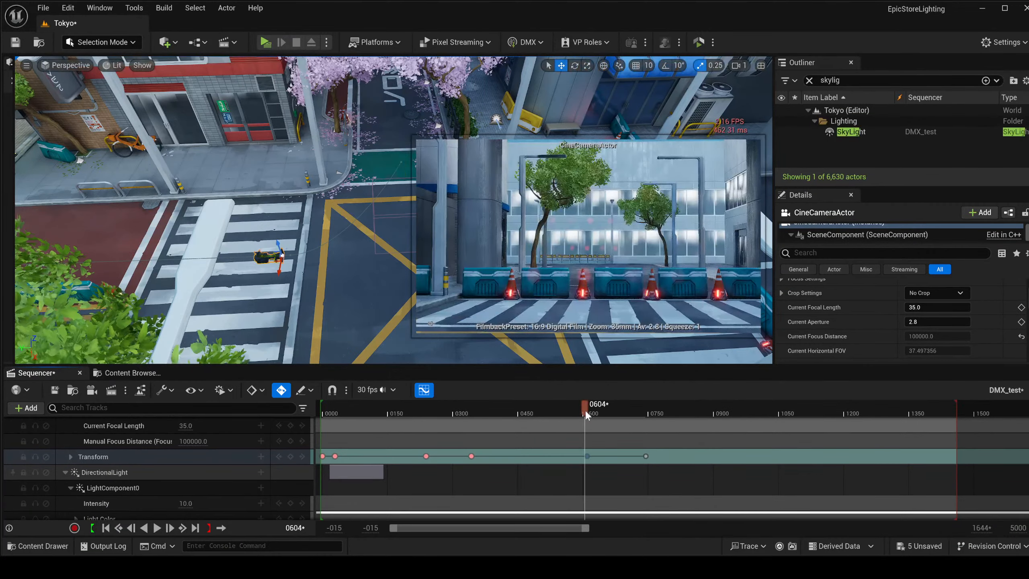
key(space)
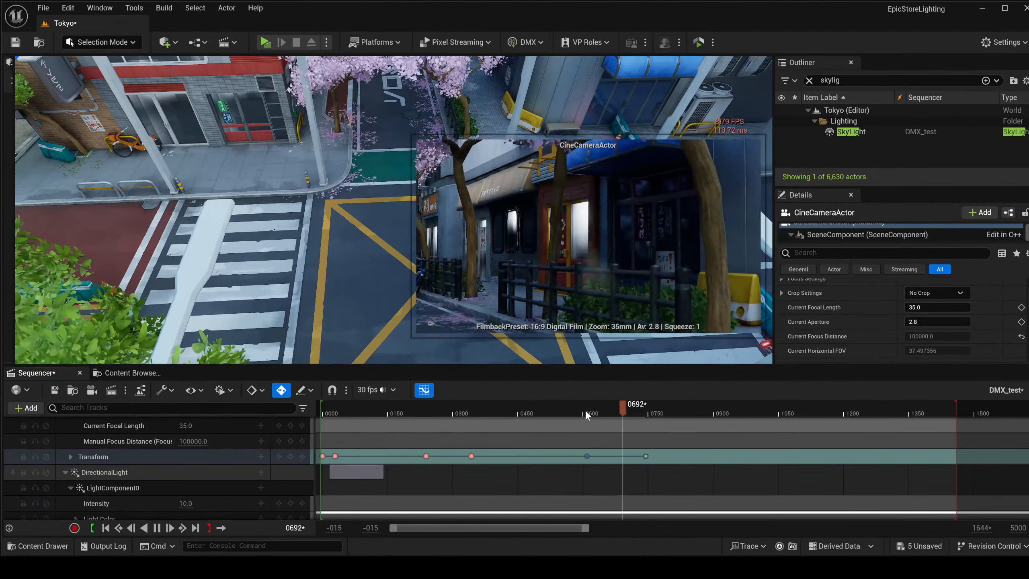
key(space)
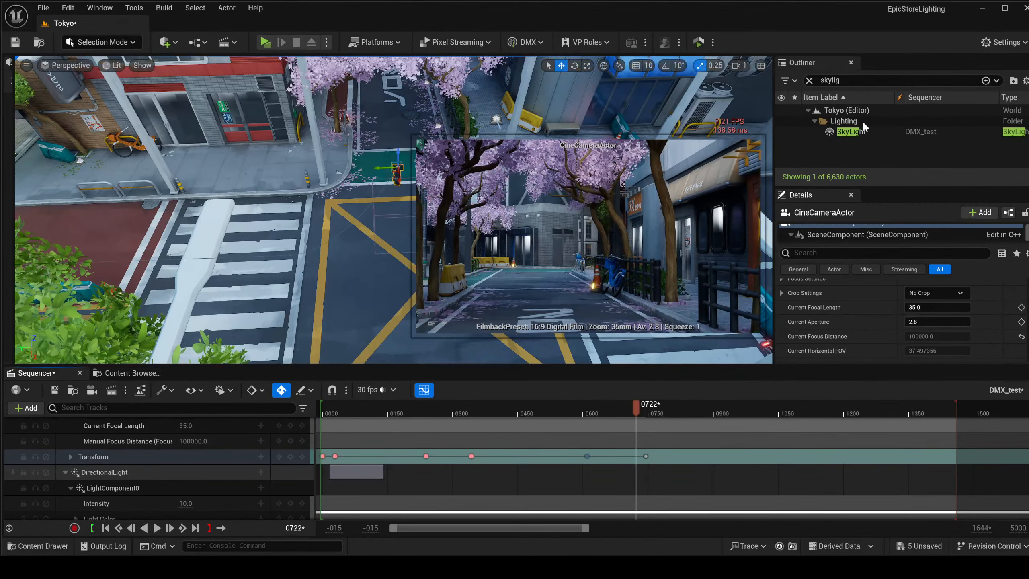
Filter the scene's actors by "cine" and set the CineCameraActor's Current Focal Length to 18.
click(809, 81)
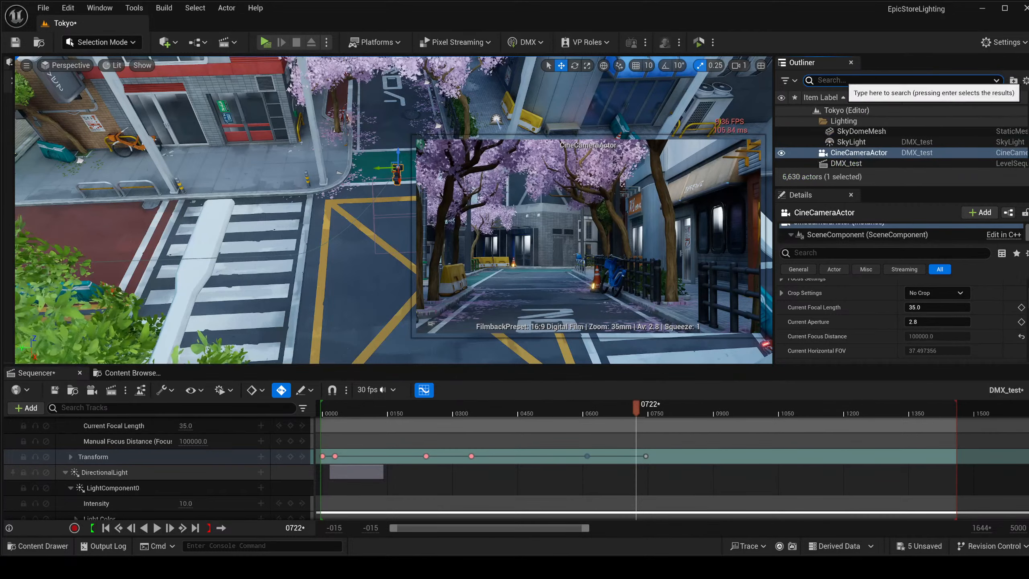
text(cine)
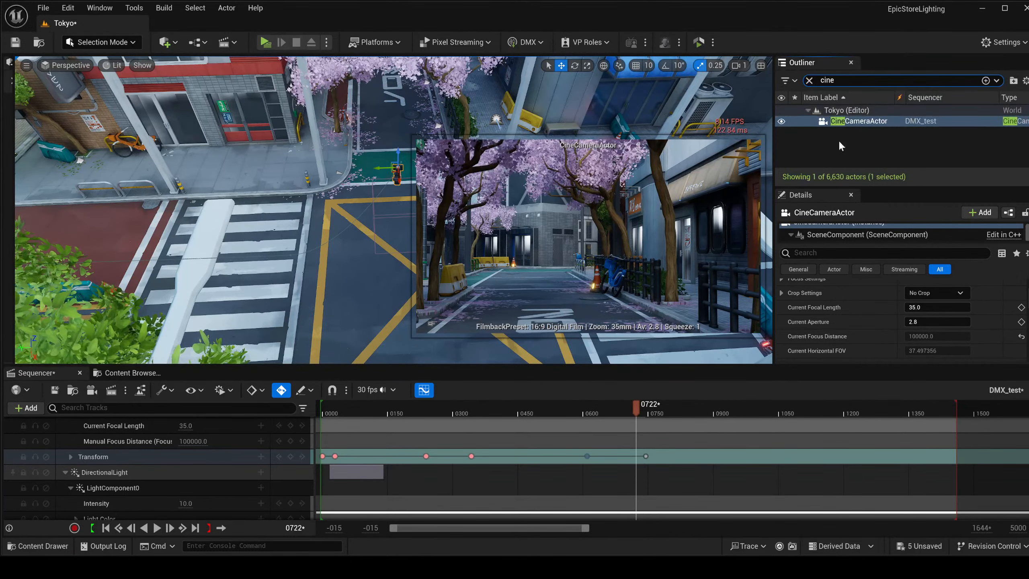
click(928, 307)
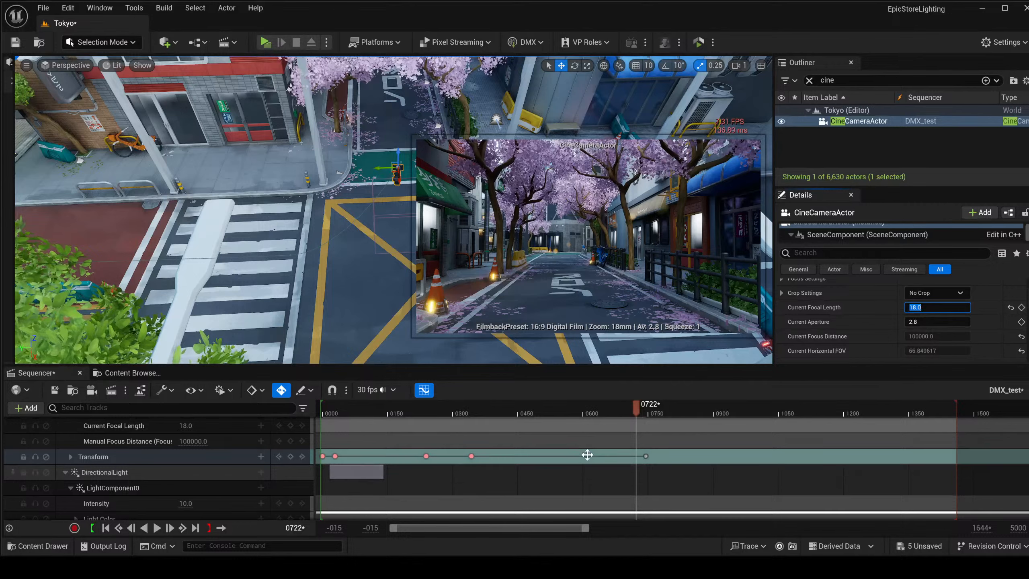
Play back the wider camera view from the Transform keys at frames 609 and 239, stopping at frame 334.
click(595, 464)
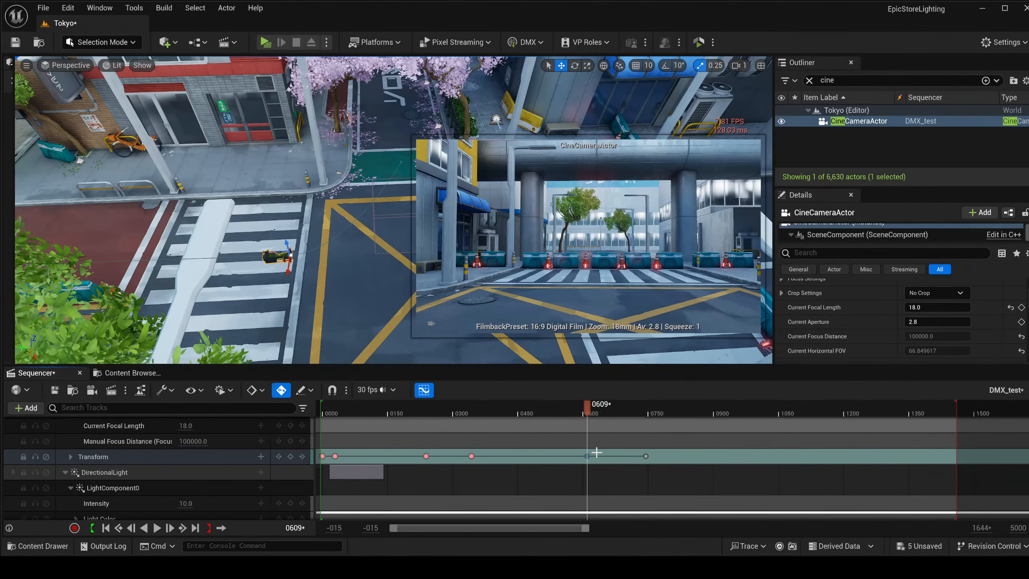
key(space)
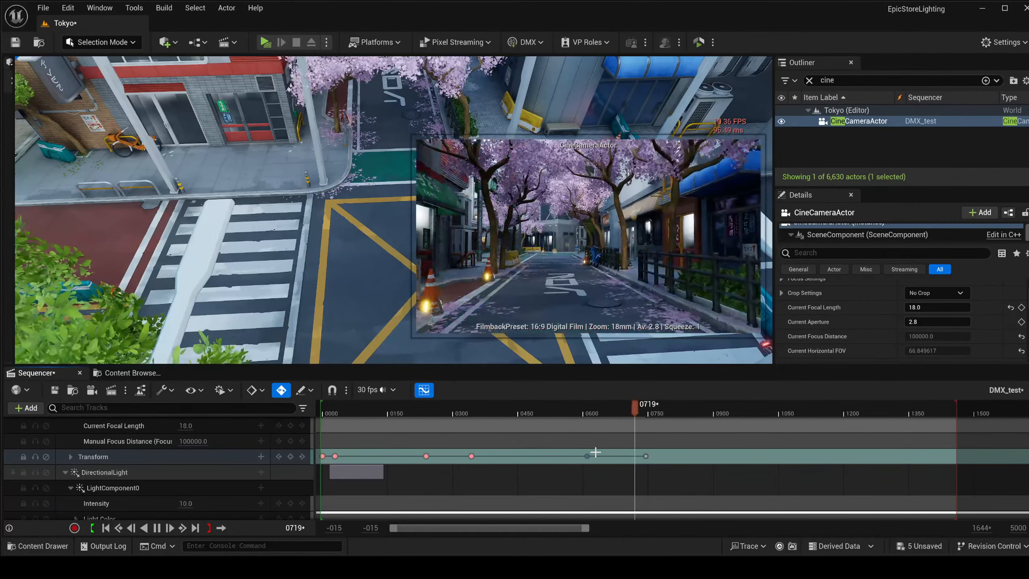
click(427, 456)
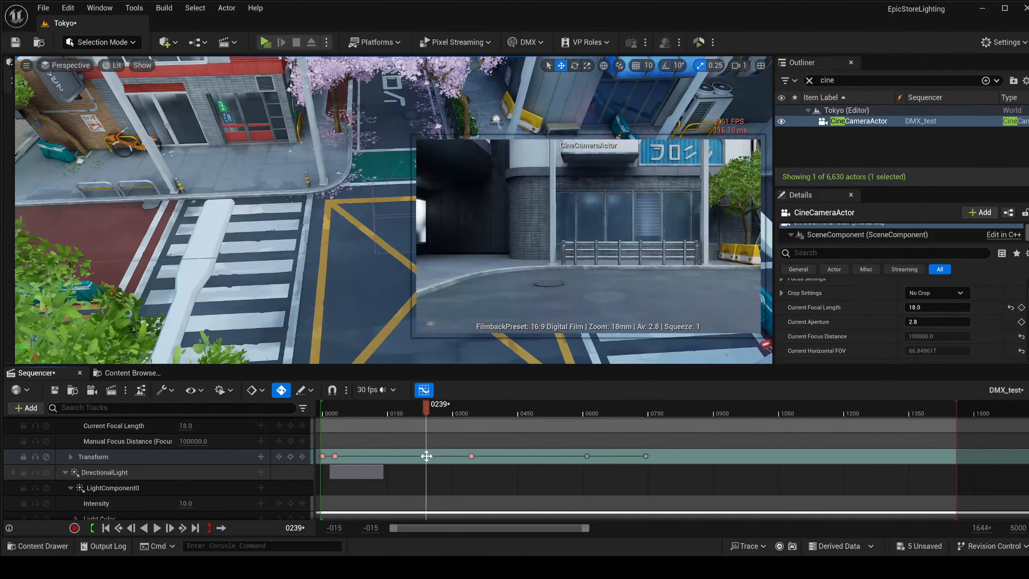
key(space)
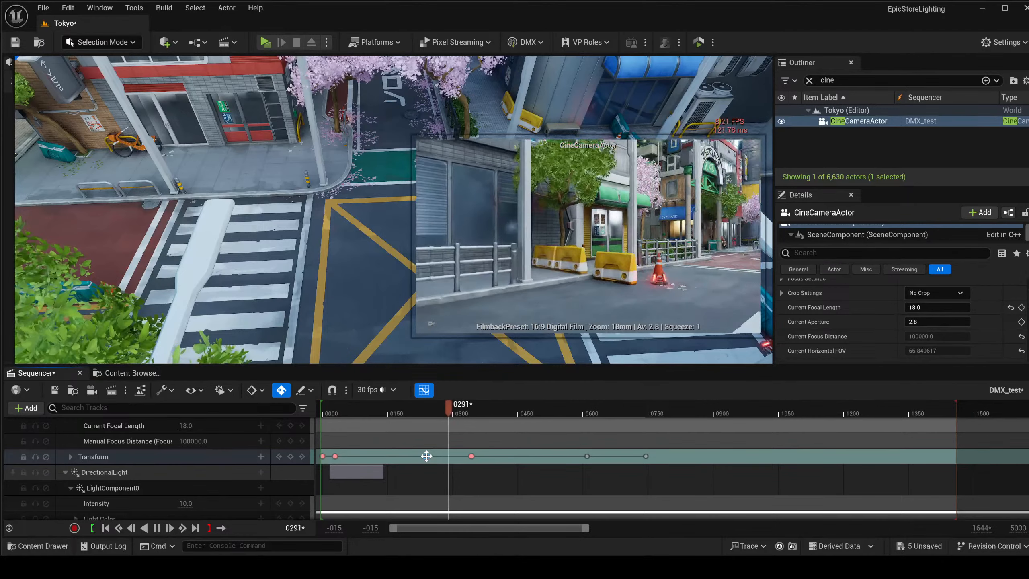
key(space)
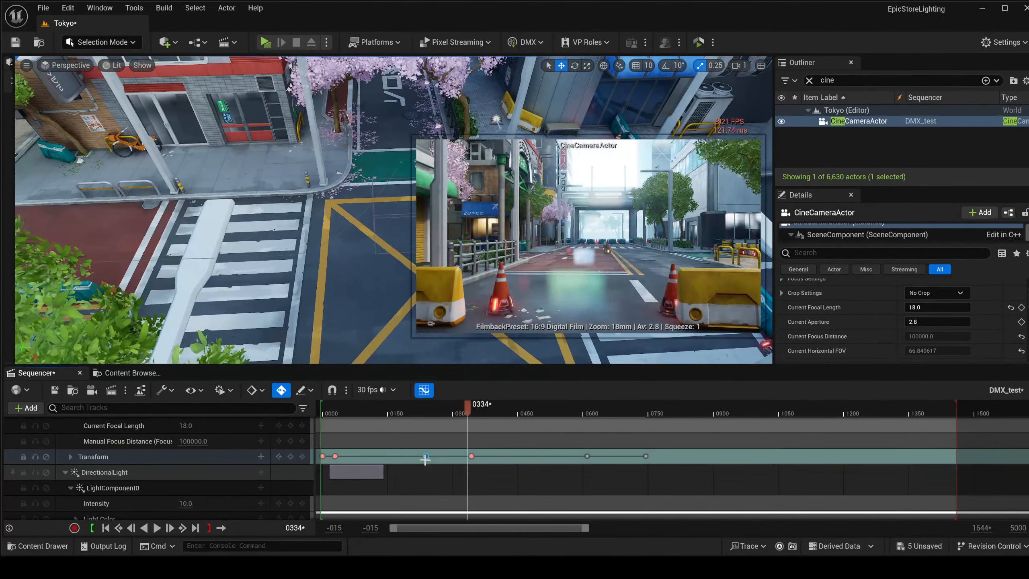
Move the CineCameraActor along its red axis toward the railed storefront at the Transform key at frame 239.
click(426, 455)
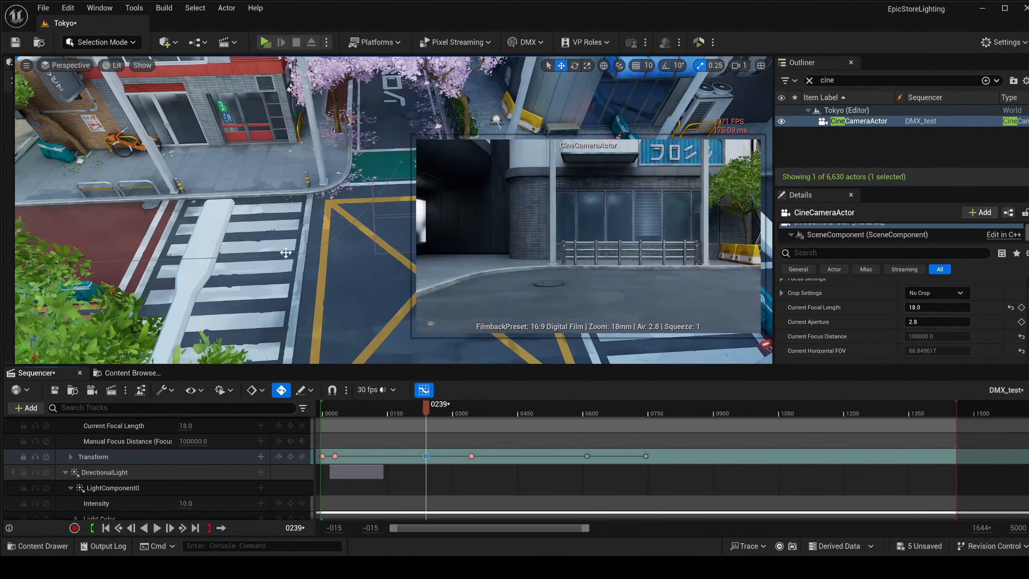
right_drag(316, 243, 210, 205)
key(w)
key(w)
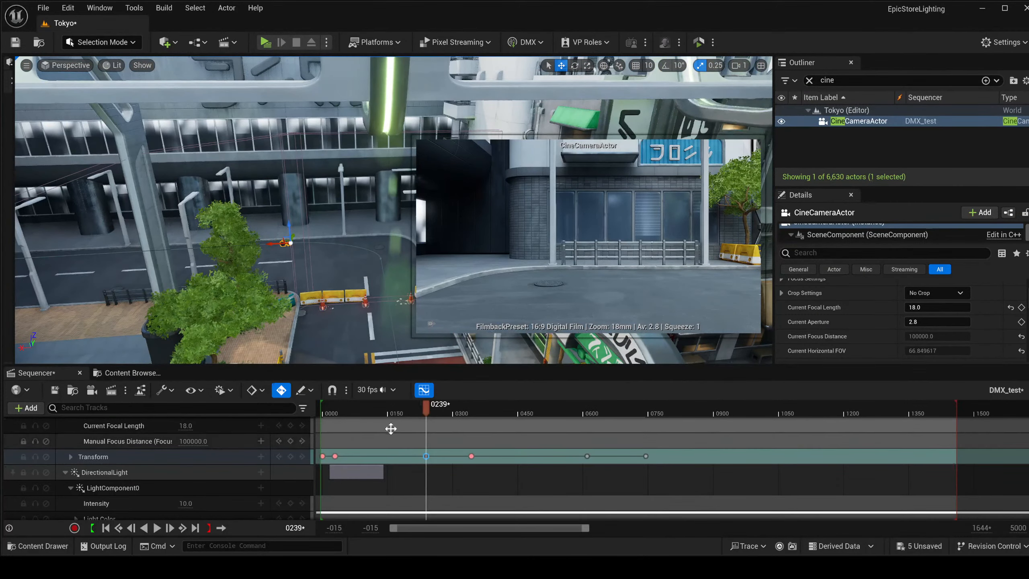
drag(275, 243, 334, 241)
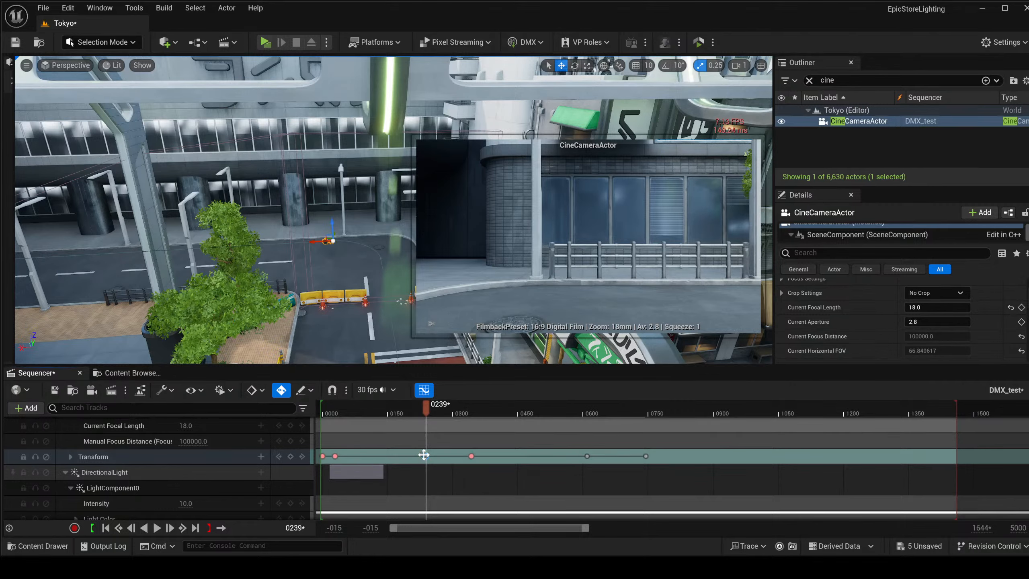
Play back the adjusted camera move from the Transform key at frame 239, stopping at frame 355.
key(space)
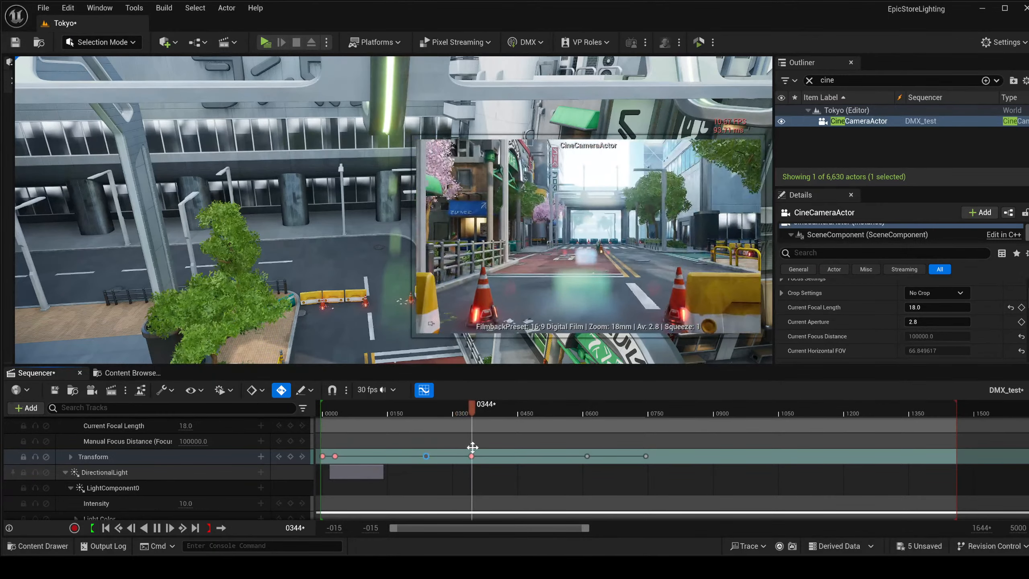
key(space)
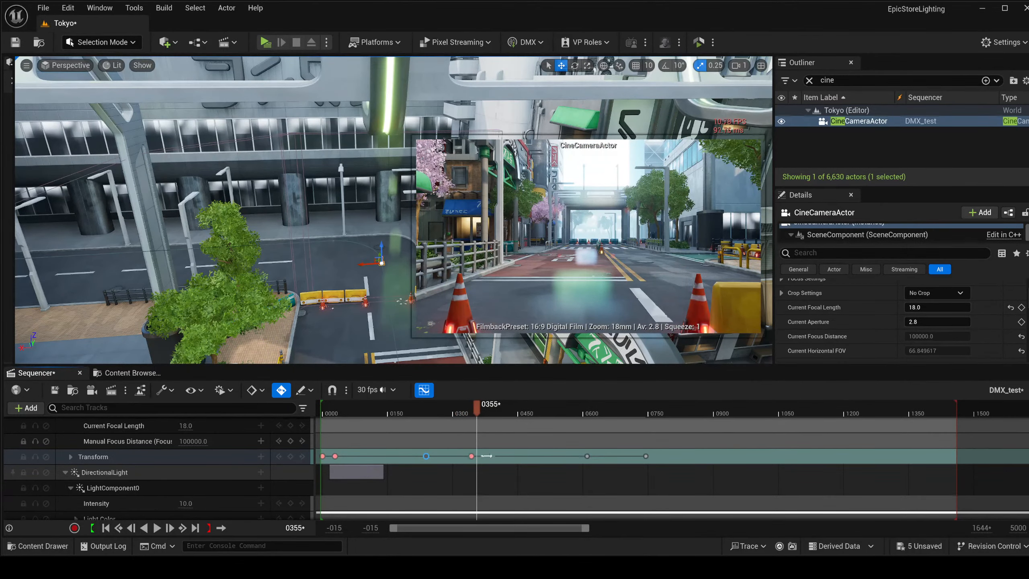
Return to the Transform key at frame 0 and save the DMX_test sequence and the Tokyo level.
click(322, 456)
click(55, 390)
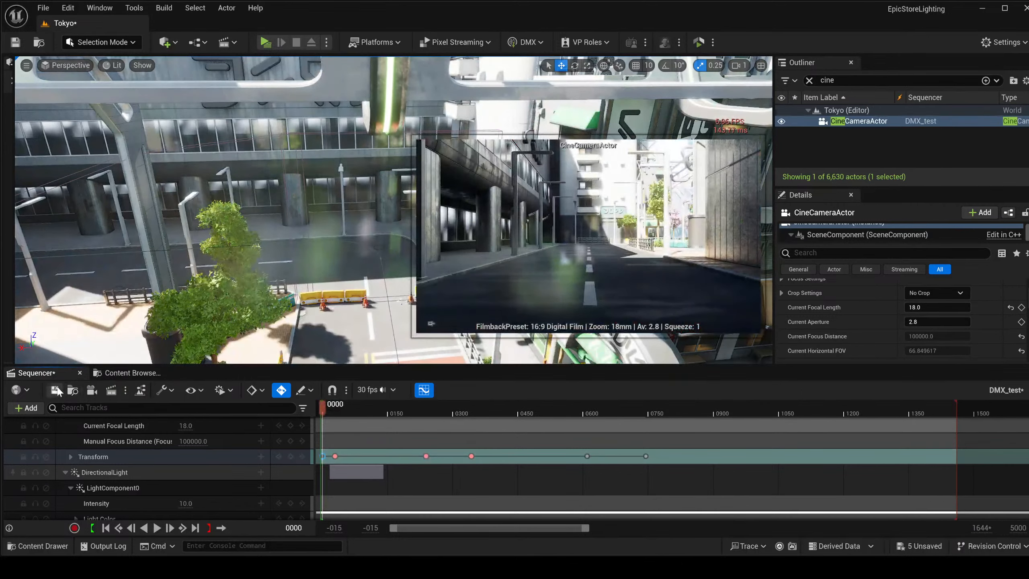
key(ctrl+s)
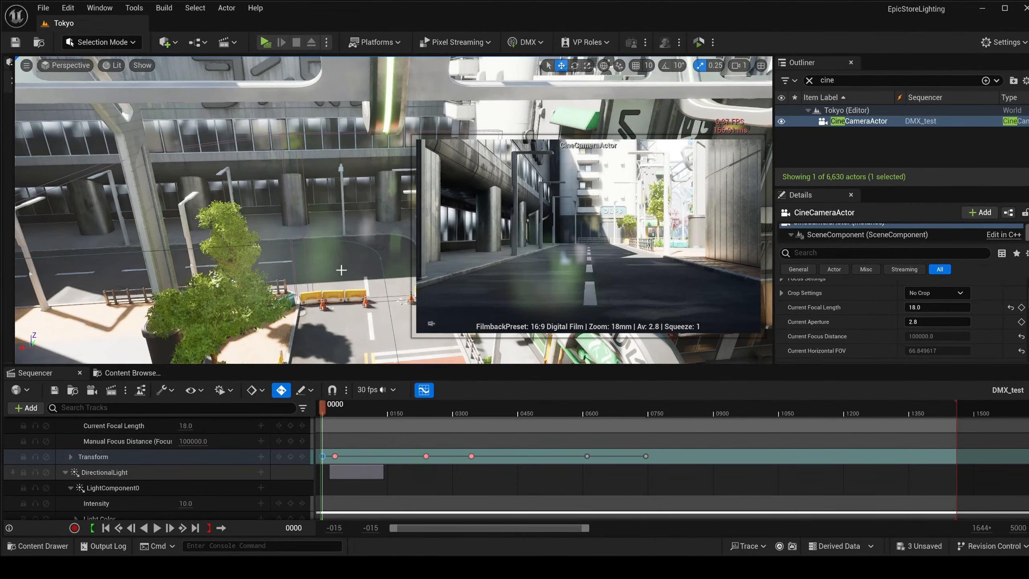
mouse_move(326, 276)
right_down()
mouse_move(341, 282)
mouse_move(306, 271)
mouse_move(267, 283)
mouse_move(310, 282)
right_up()
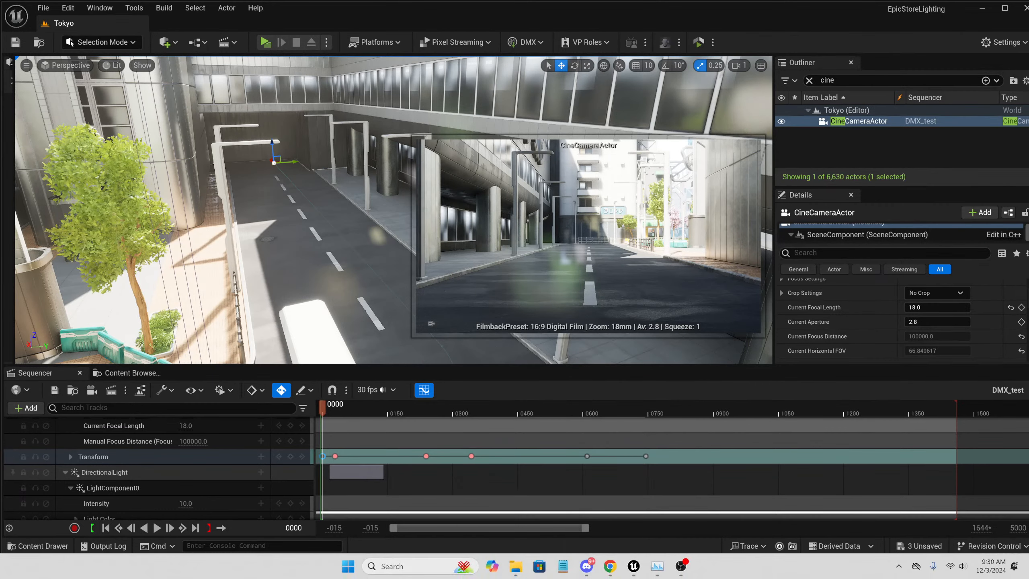
Launch grandMA3 through the system search and snap the Unreal Editor window to half of the screen.
click(392, 566)
text(ma)
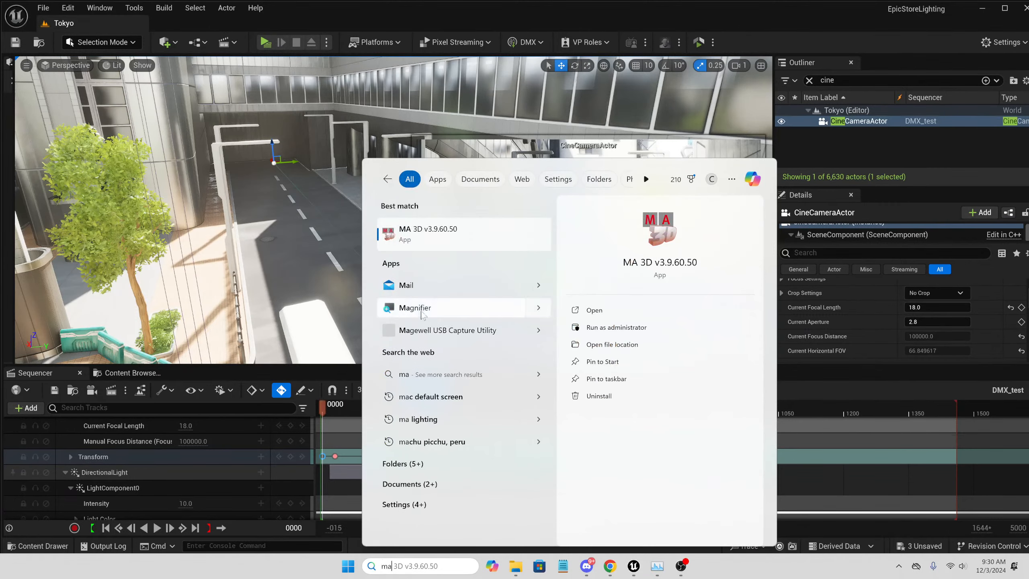
key(BackSpace)
key(BackSpace)
text(grand)
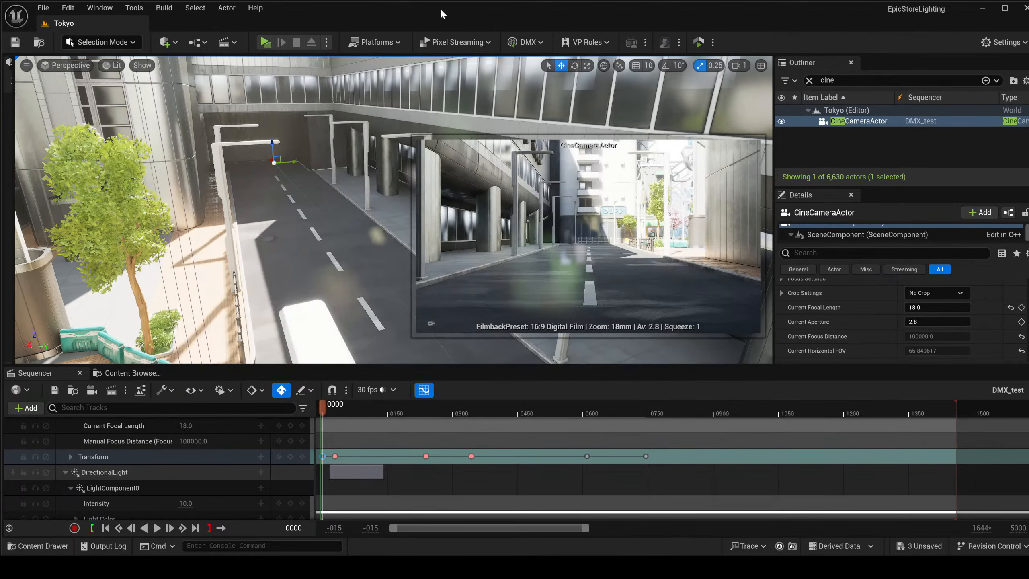
drag(439, 7, 297, 37)
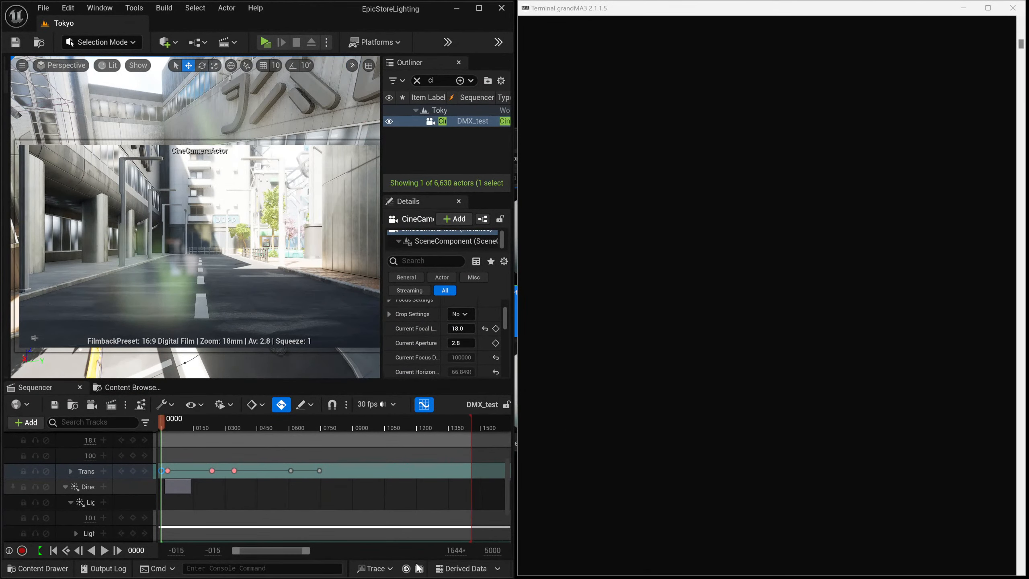
Close the floating Content Browser, Sequencer Curves and Tokyo Level Blueprint windows.
mouse_move(413, 578)
mouse_move(622, 566)
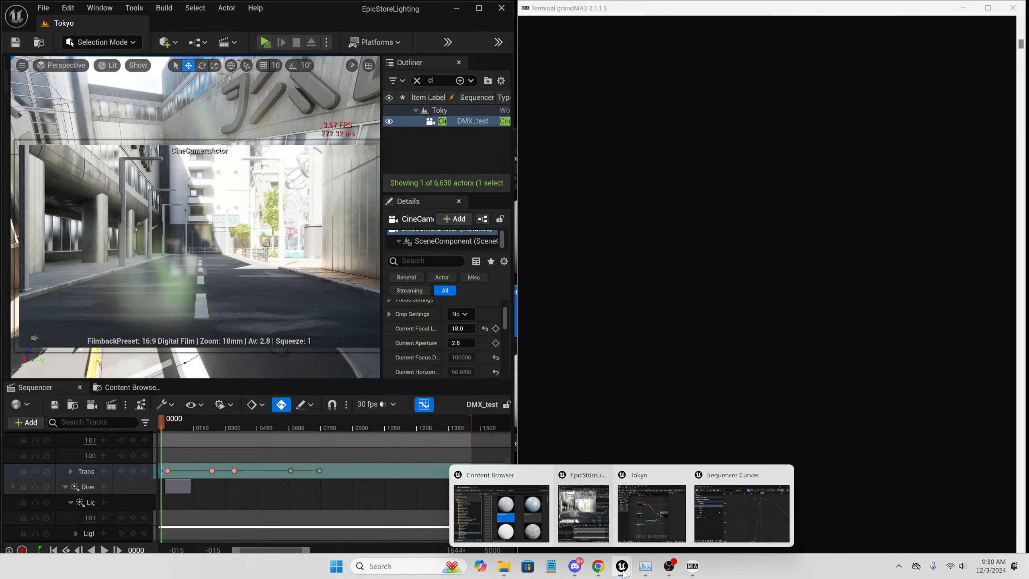
click(725, 525)
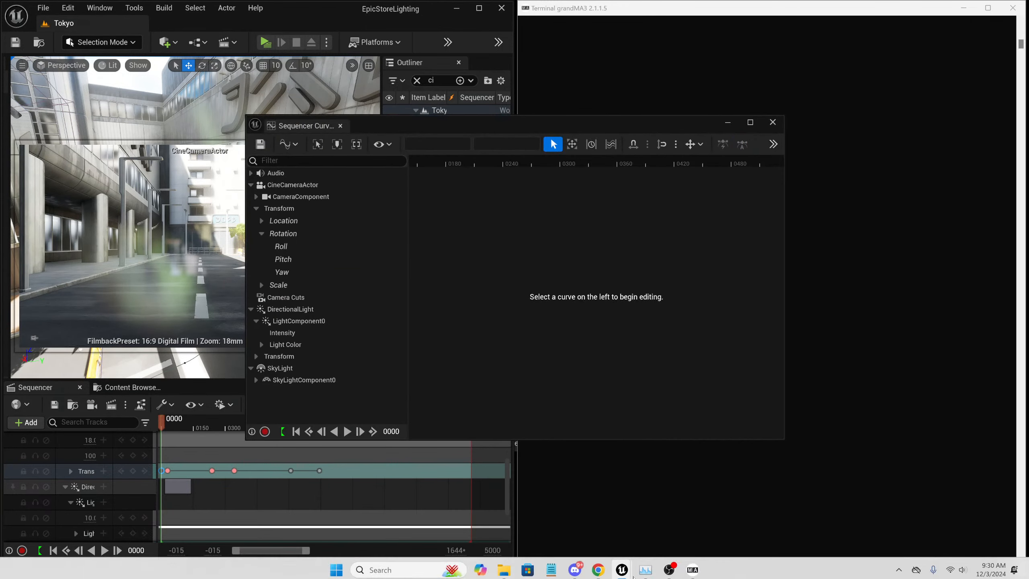
click(502, 513)
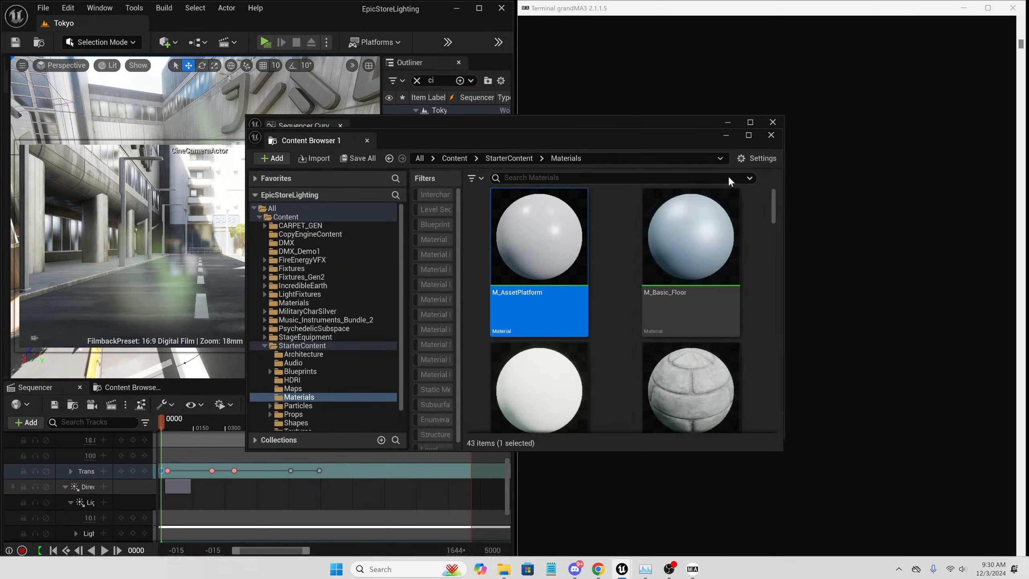
click(768, 134)
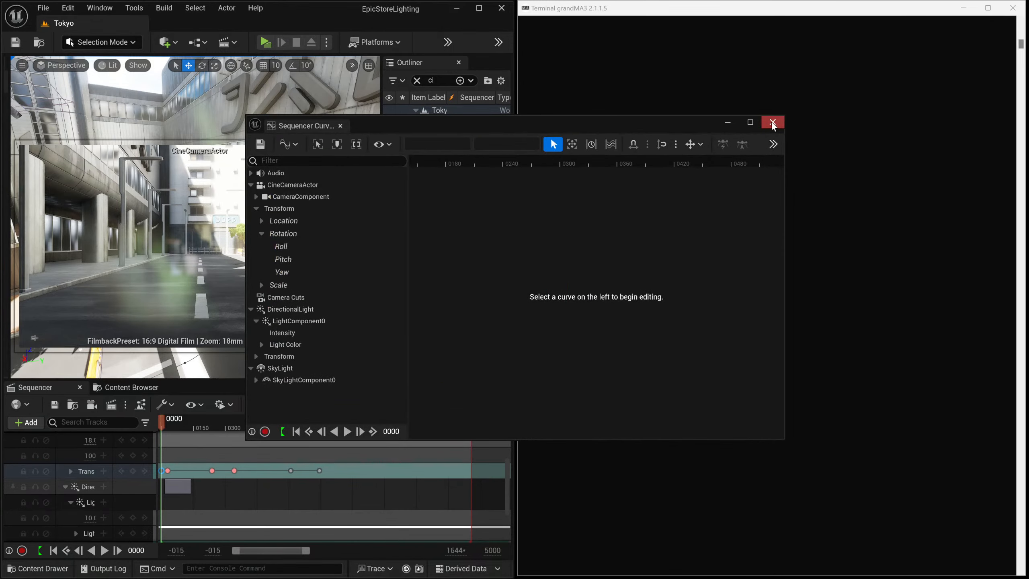
click(772, 122)
mouse_move(622, 566)
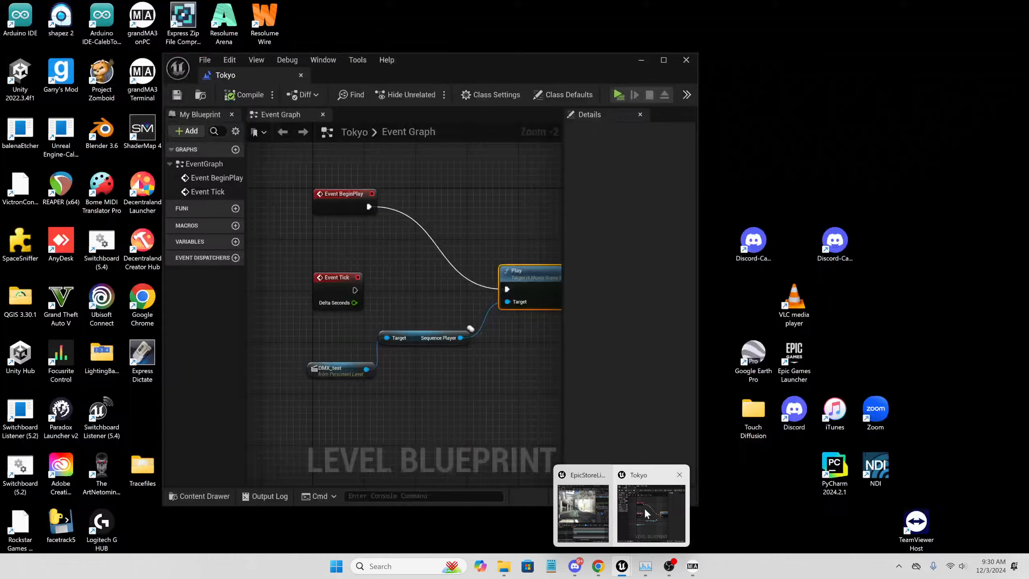
click(646, 515)
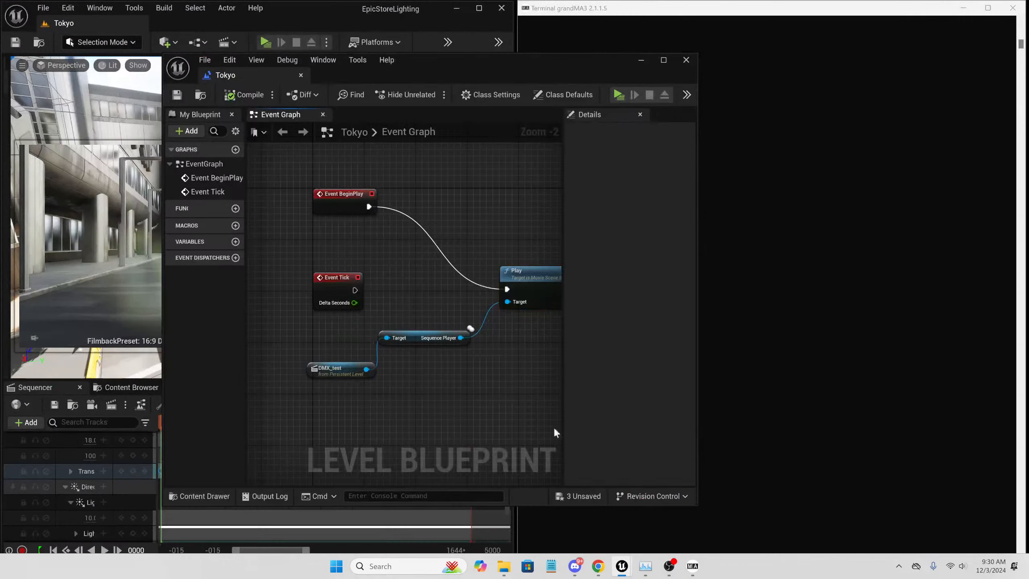
click(686, 61)
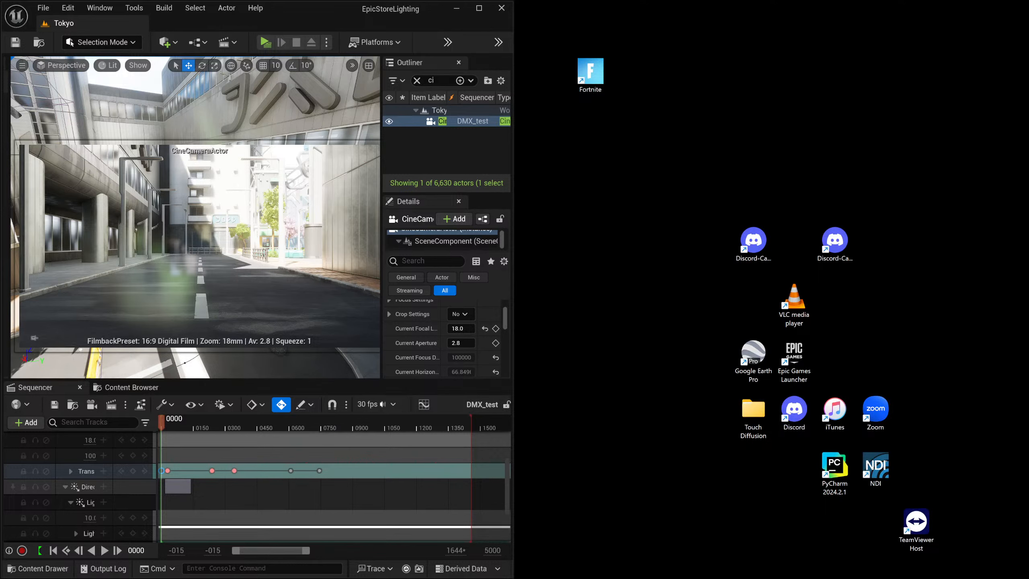
Switch to the grandMA3 onPC display, place it beside the Unreal Editor and dismiss its window-adding dialog.
drag(1028, 148, 446, 41)
click(700, 270)
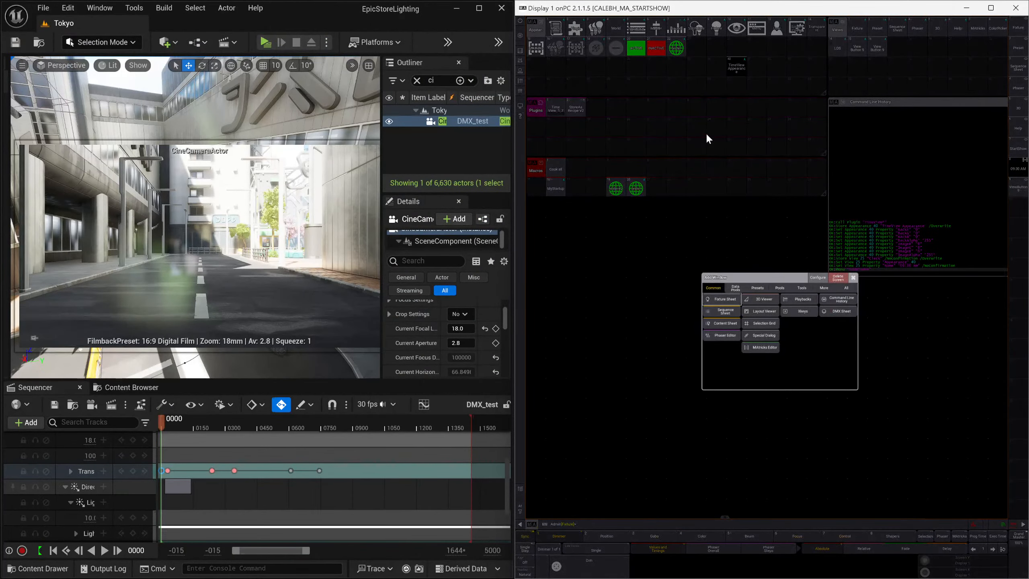
click(617, 303)
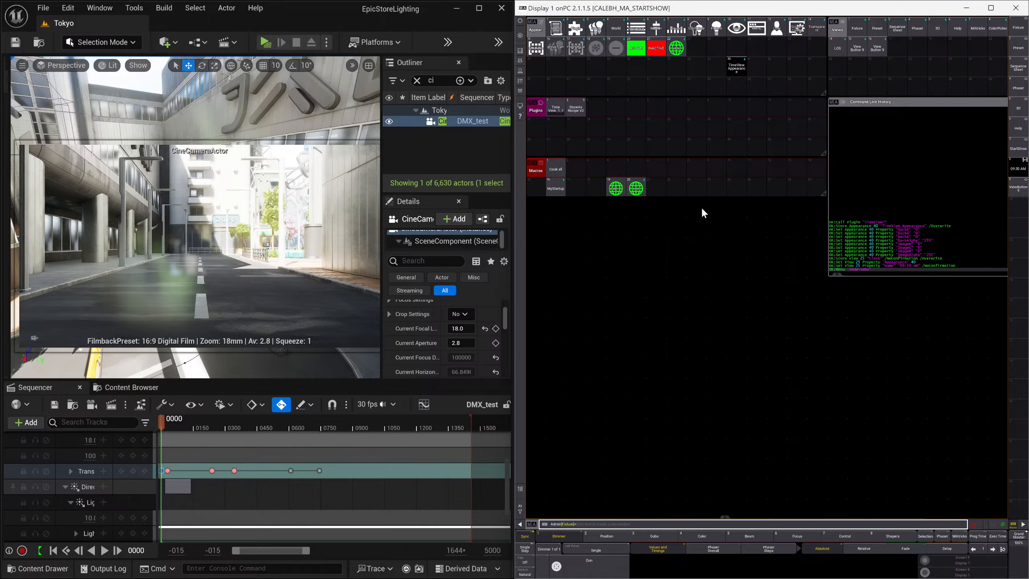
Show the Fixture view and stretch the fixture sheet down to nearly the full height of the display.
click(1018, 30)
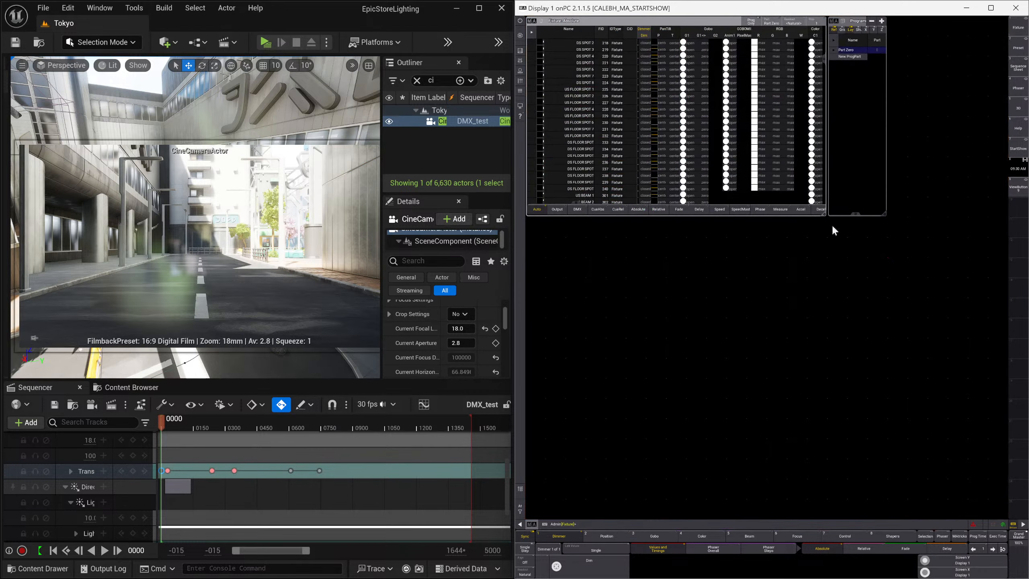
drag(823, 212, 829, 507)
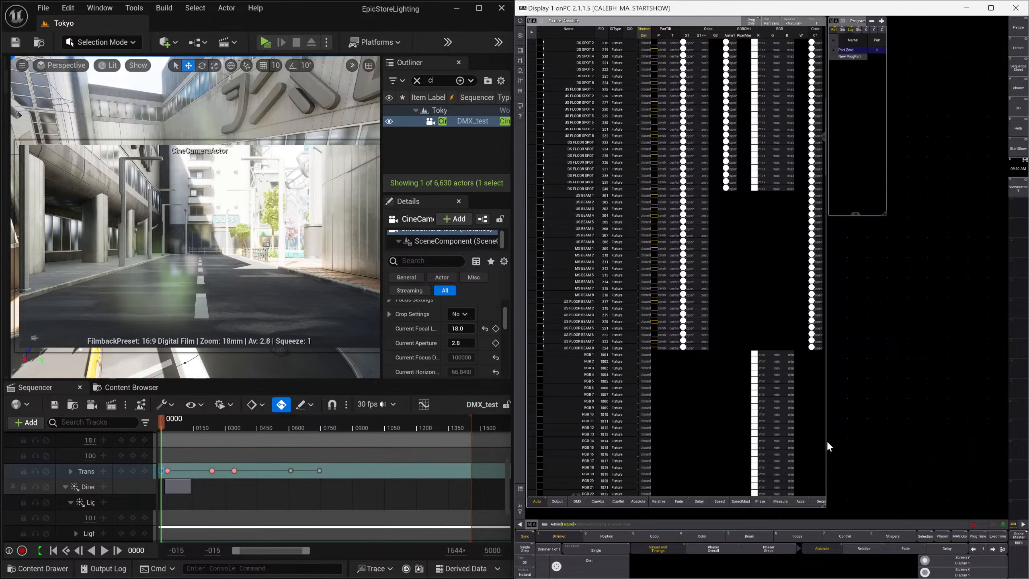
click(906, 274)
click(909, 242)
click(965, 300)
key(Escape)
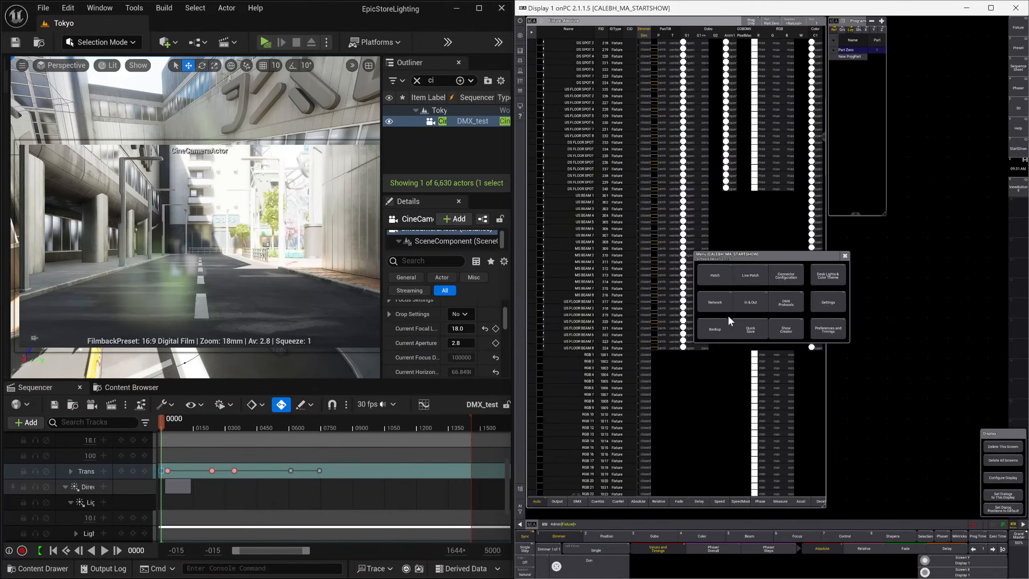
Save the show under its current name with "_ue5demo" appended, accept the name change and close the Backup window.
click(719, 325)
click(731, 289)
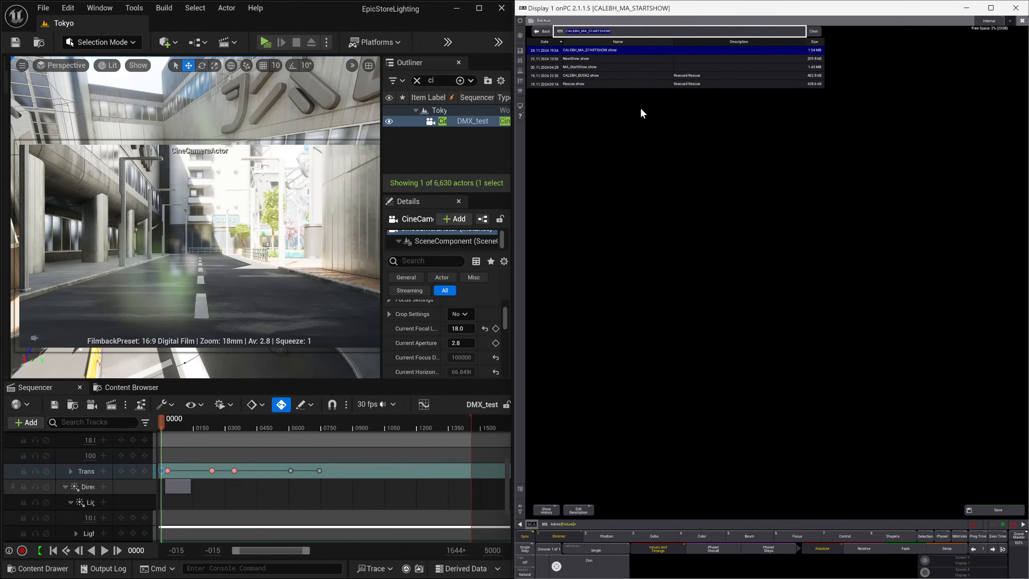
click(621, 32)
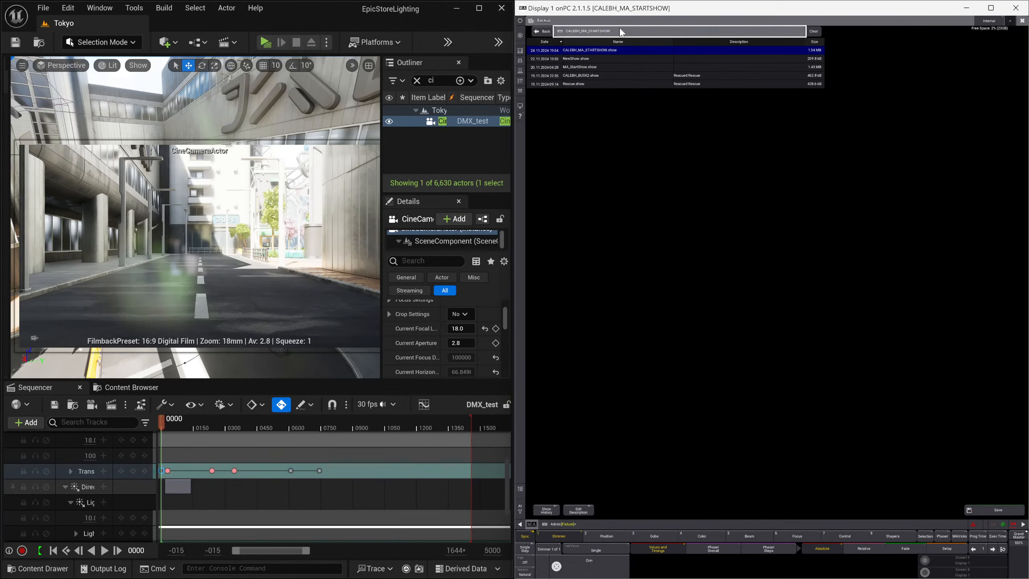
text(_ue5demo)
key(Return)
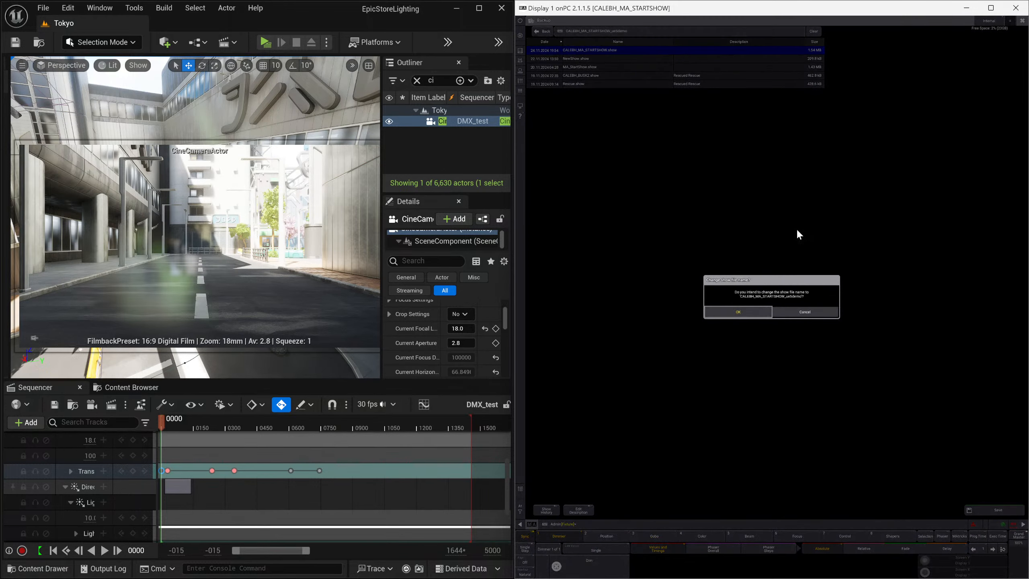
click(755, 315)
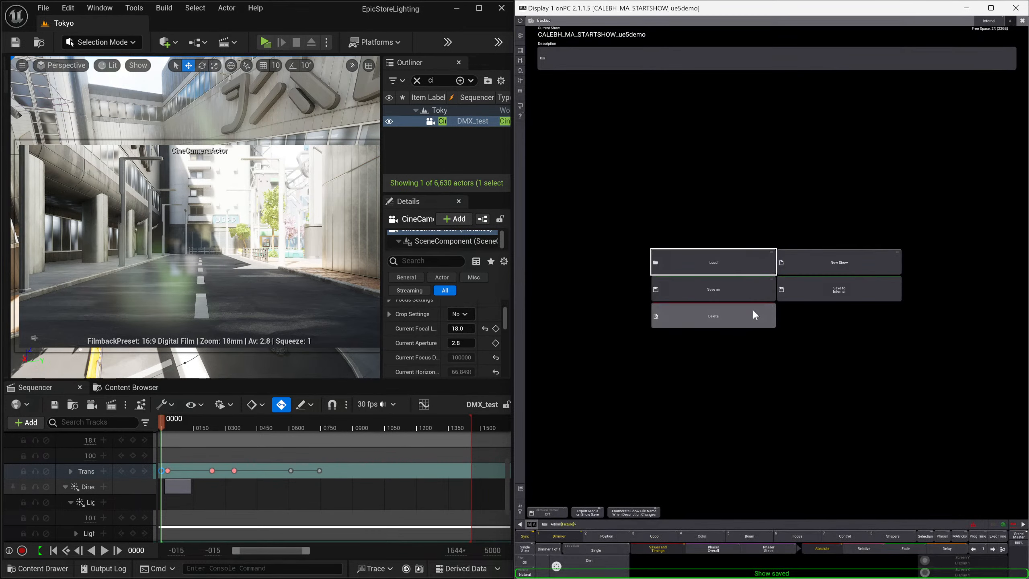
click(1022, 20)
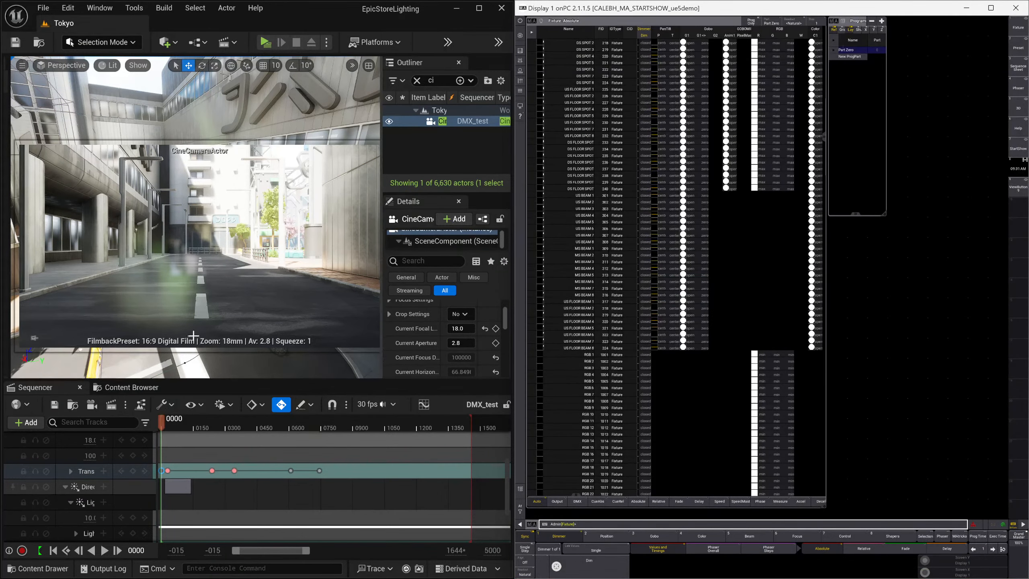
Switch to the Unreal Editor and play the camera move from the Transform key at frame 29, stopping past frame 133.
click(167, 471)
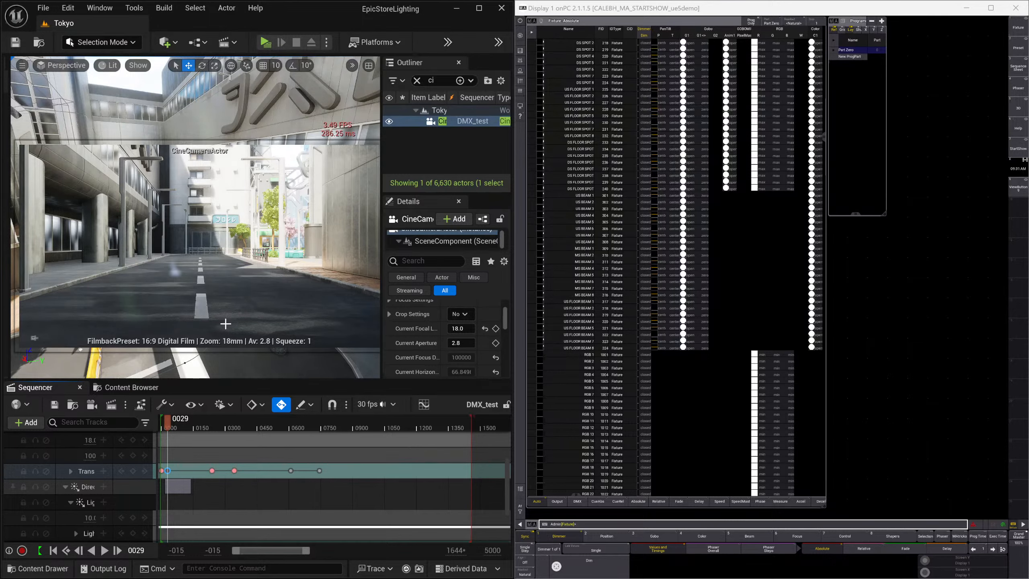
key(space)
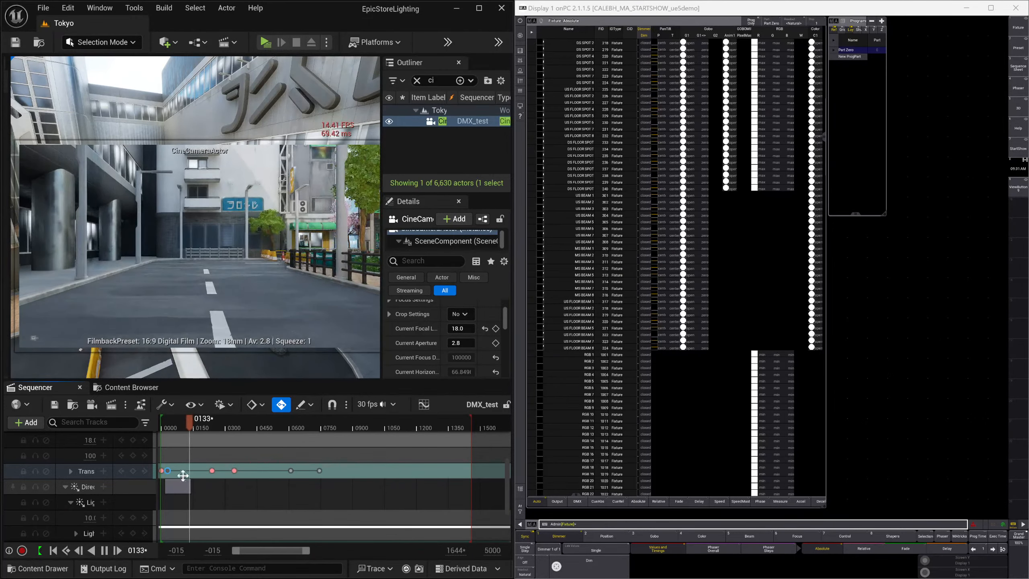
key(space)
Try moving the Transform key from frame 29 to frame 85, undo the move and clear the selection.
drag(168, 471, 180, 471)
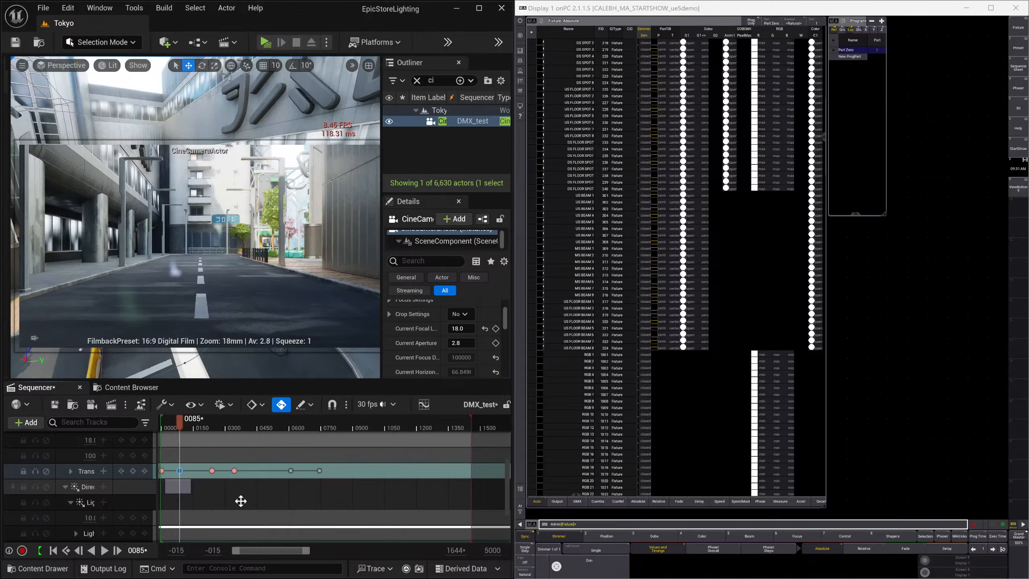
key(ctrl+z)
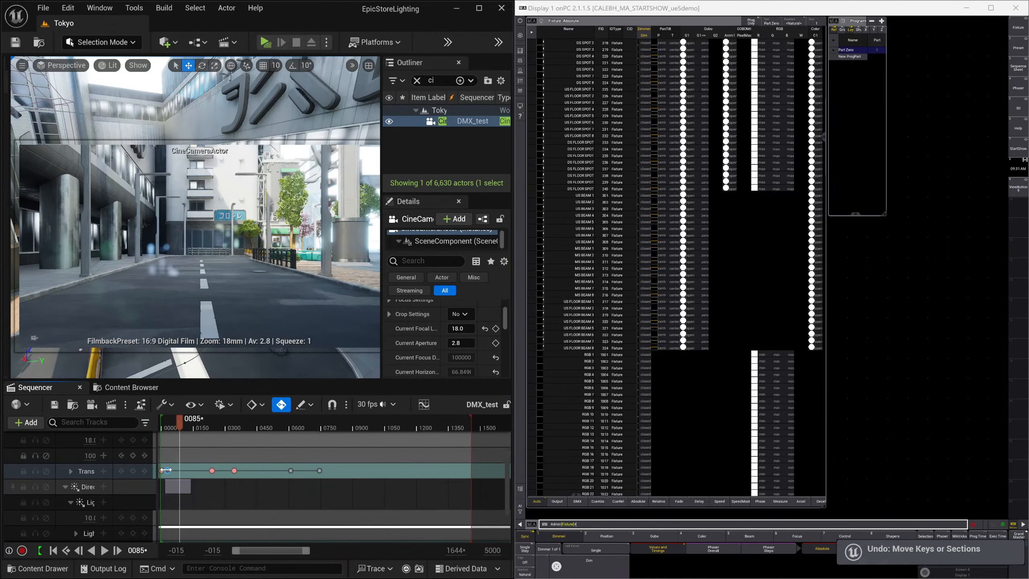
click(216, 287)
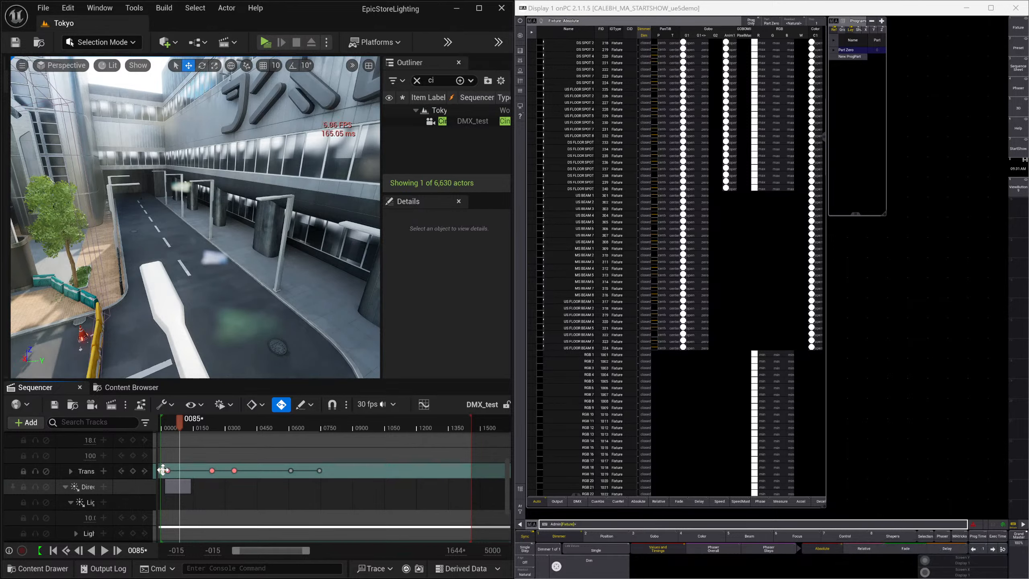
Delete the Transform key at frame 29 and return to the key at frame 0.
mouse_move(163, 469)
mouse_down()
mouse_move(172, 471)
mouse_move(163, 471)
mouse_up()
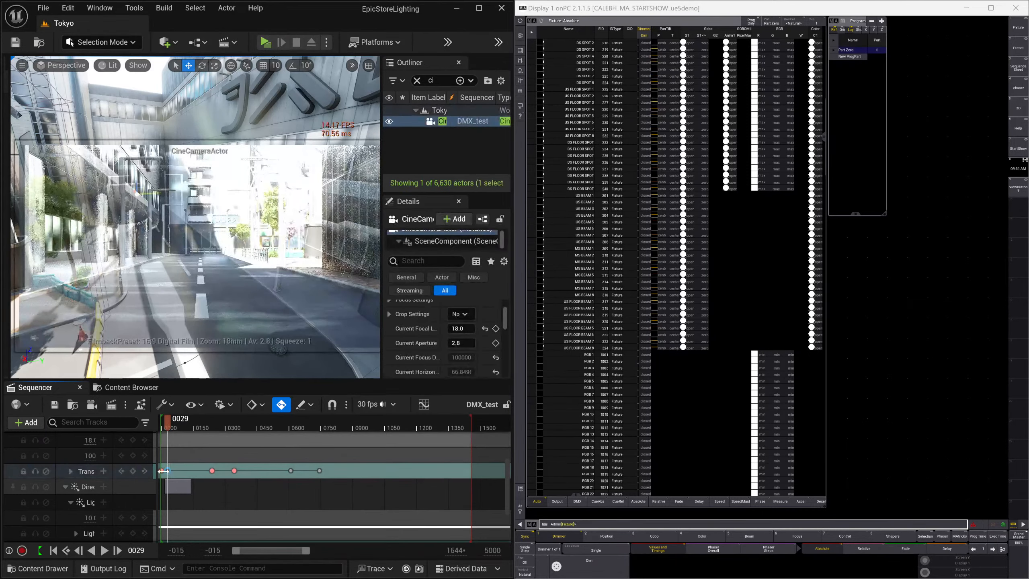
click(163, 471)
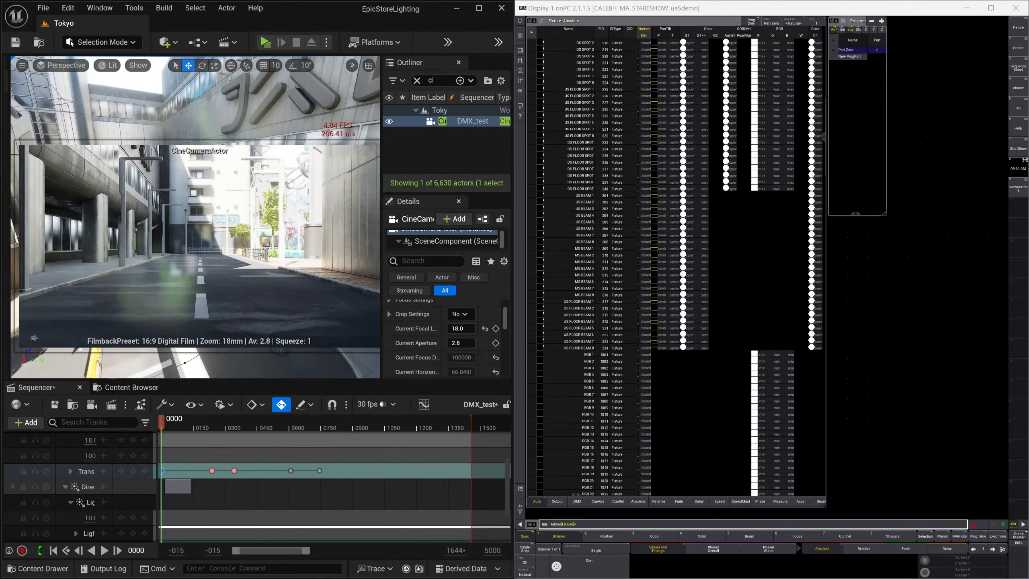
right_drag(198, 120, 191, 113)
Switch to the Chrome window with the Cadre freelancer dashboard and place it over the editor and grandMA3.
mouse_move(528, 577)
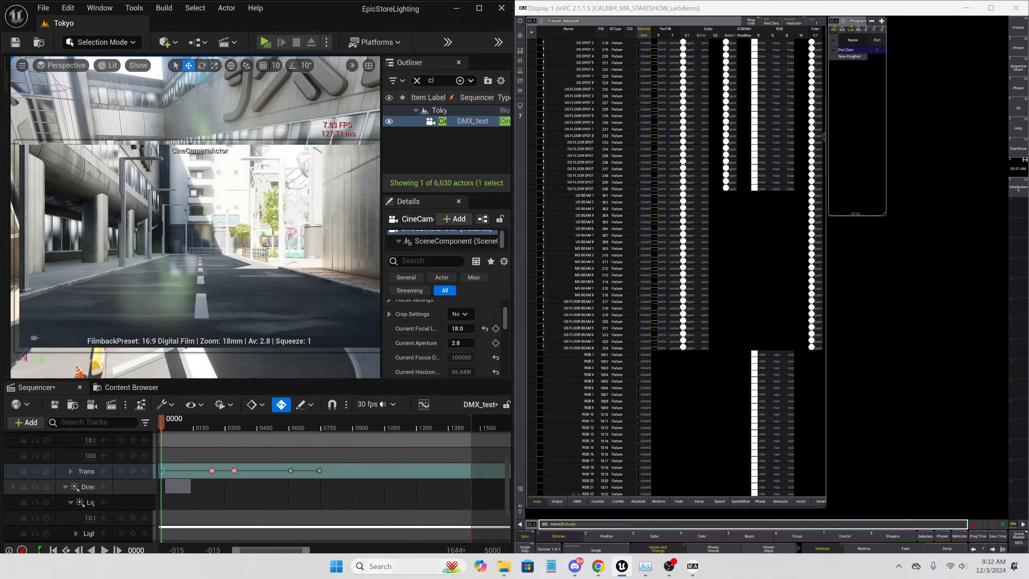
mouse_move(600, 569)
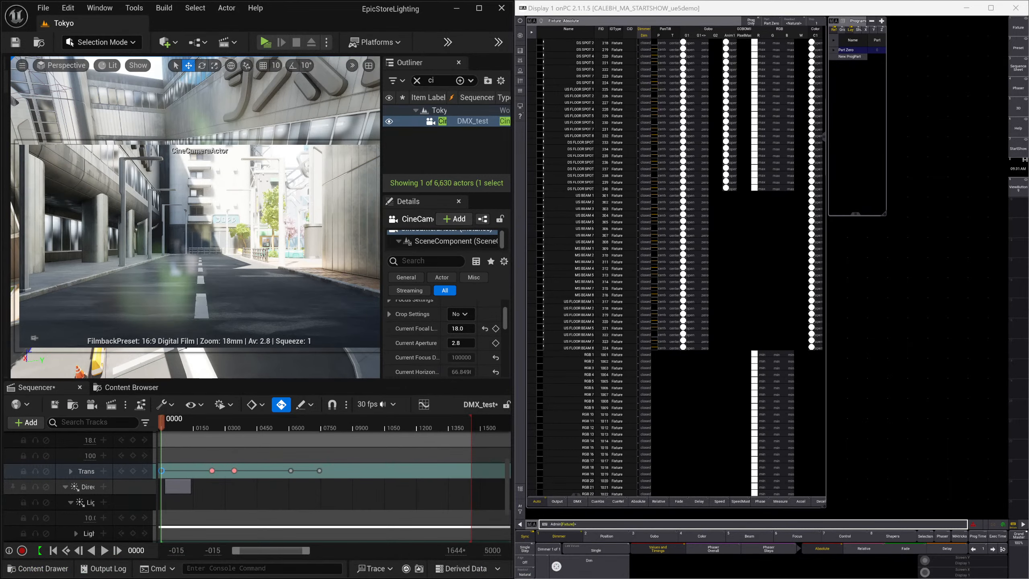
drag(1028, 118, 339, 105)
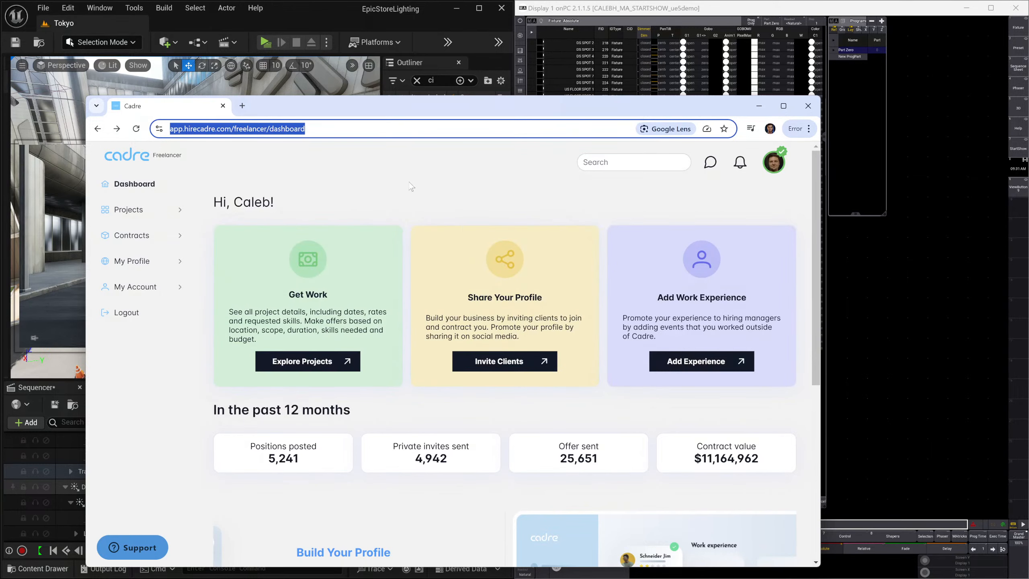
Open ChatGPT in the browser and choose the o1-preview model for a new chat.
text(ch)
key(Return)
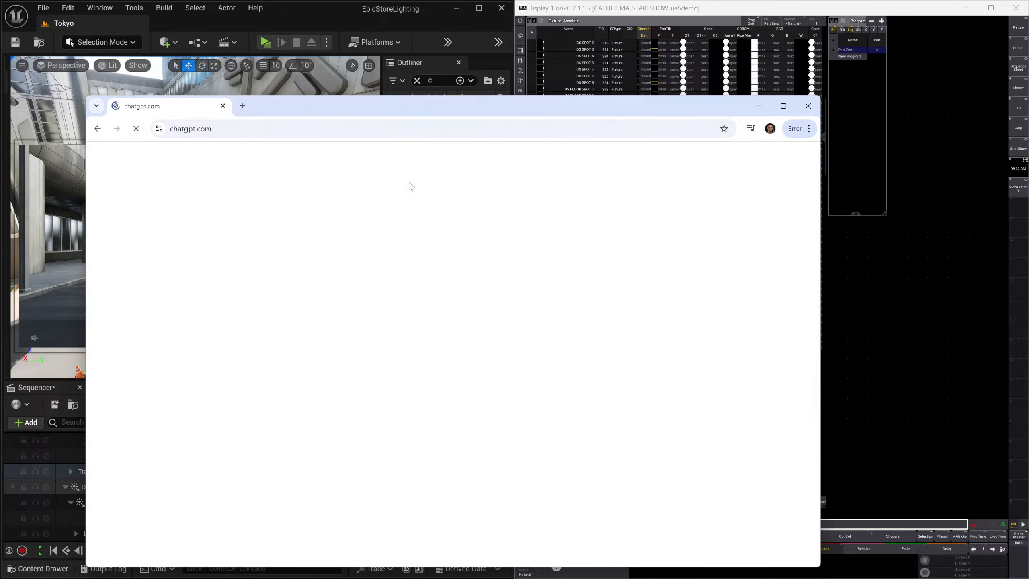
click(267, 157)
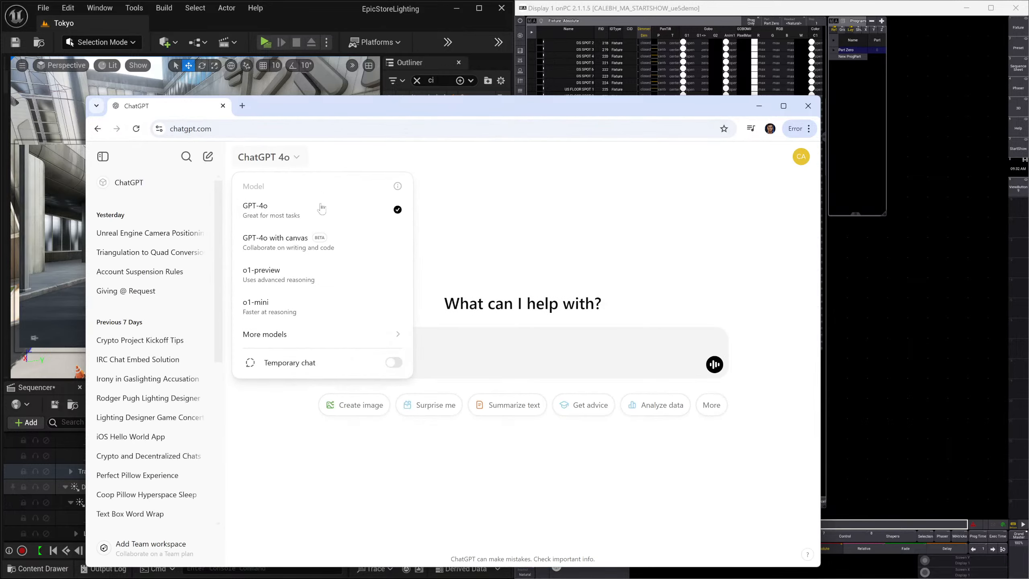
click(260, 270)
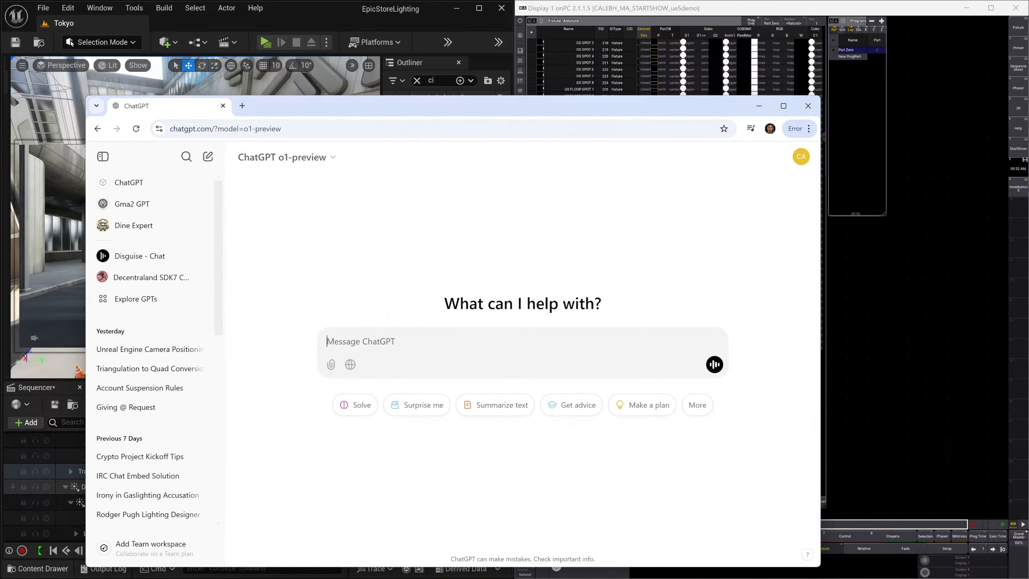
Ask ChatGPT whether the CineCamera viewport can be permanently disabled for the selected Unreal Engine 5 project.
text(ion unreal engine 5, can i disable)
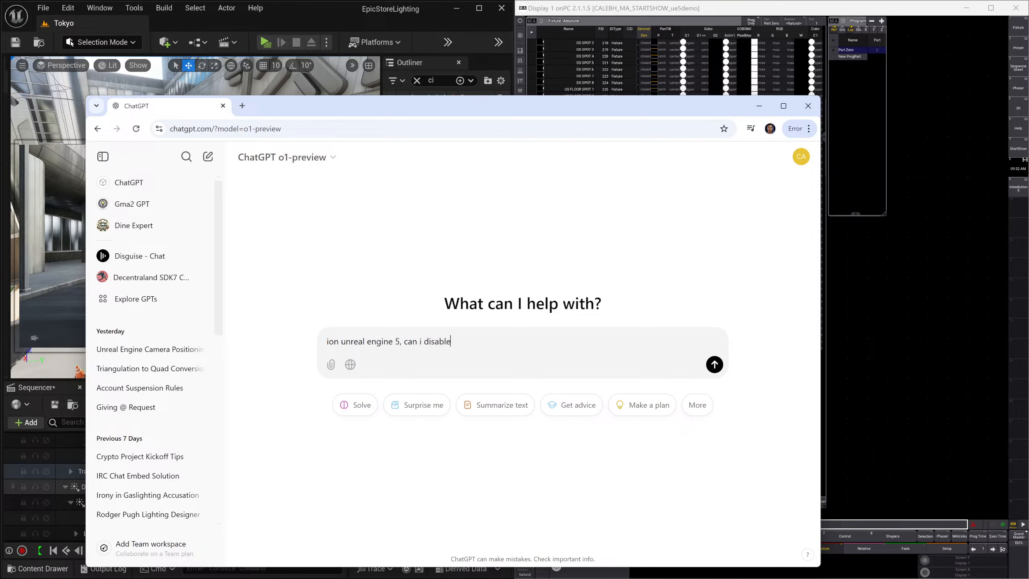
text( permanately for the selecte)
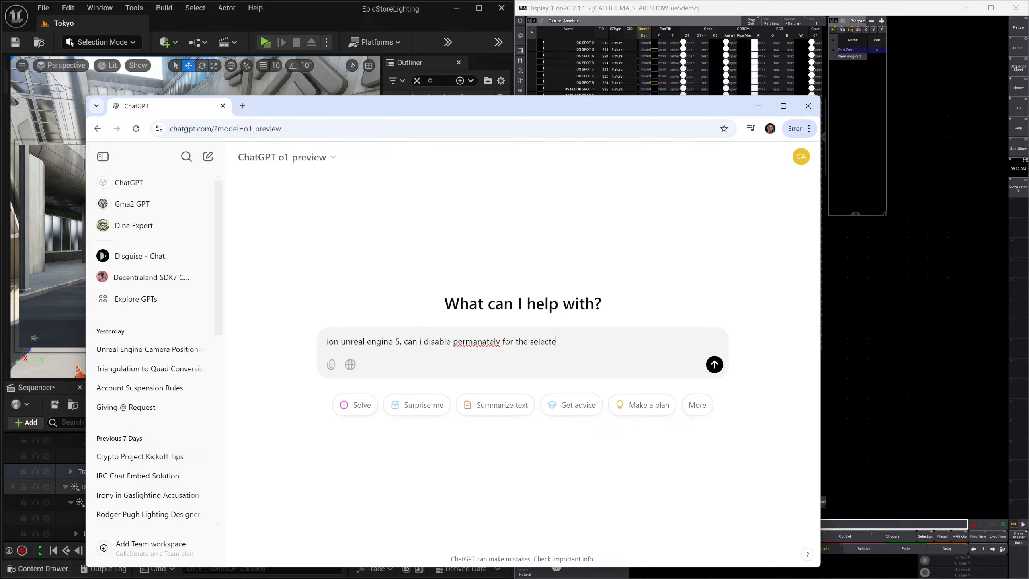
text(d project, the cinecamera viewport?)
key(Return)
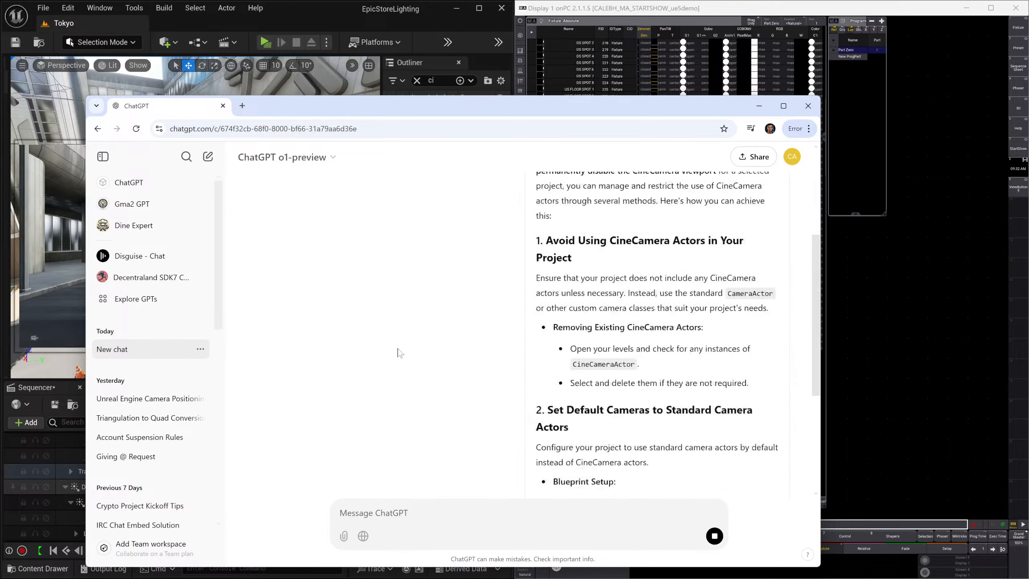
Read both ChatGPT responses on disabling the CineCamera viewport, covering the piloting, perspective, cinematic viewport and editor preference steps.
scroll(452, 333, up, 15)
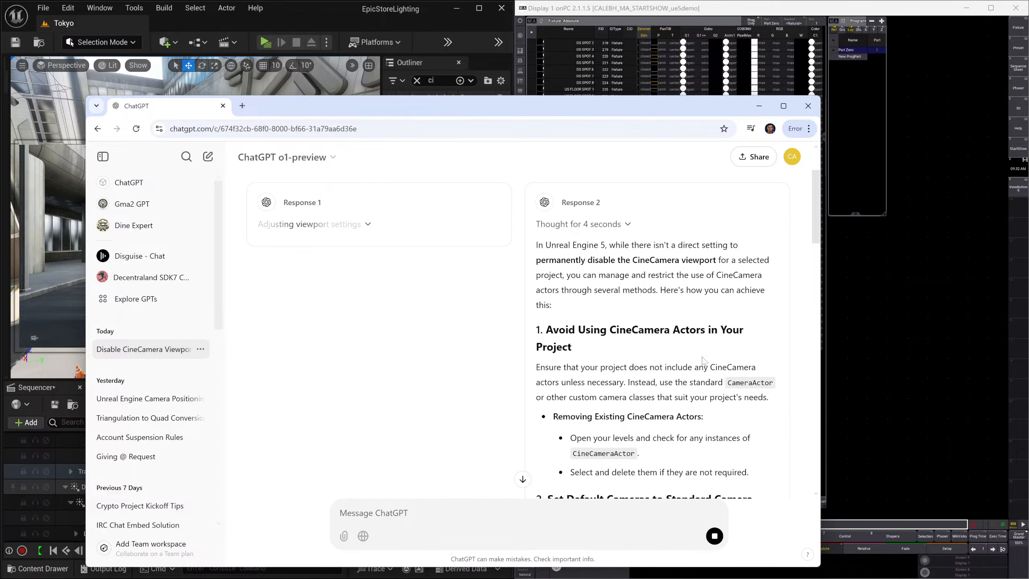
scroll(702, 360, down, 5)
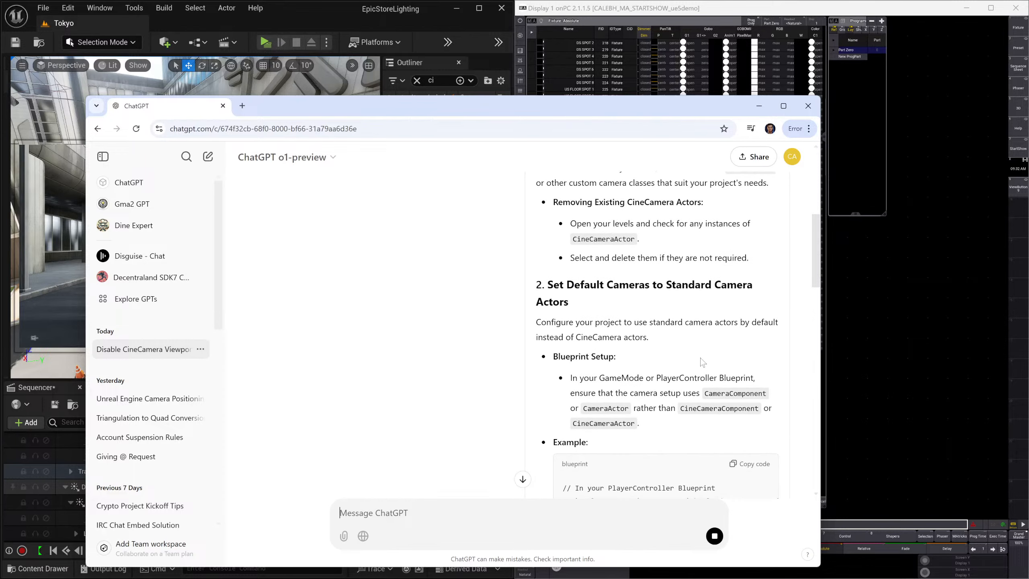
scroll(700, 357, down, 8)
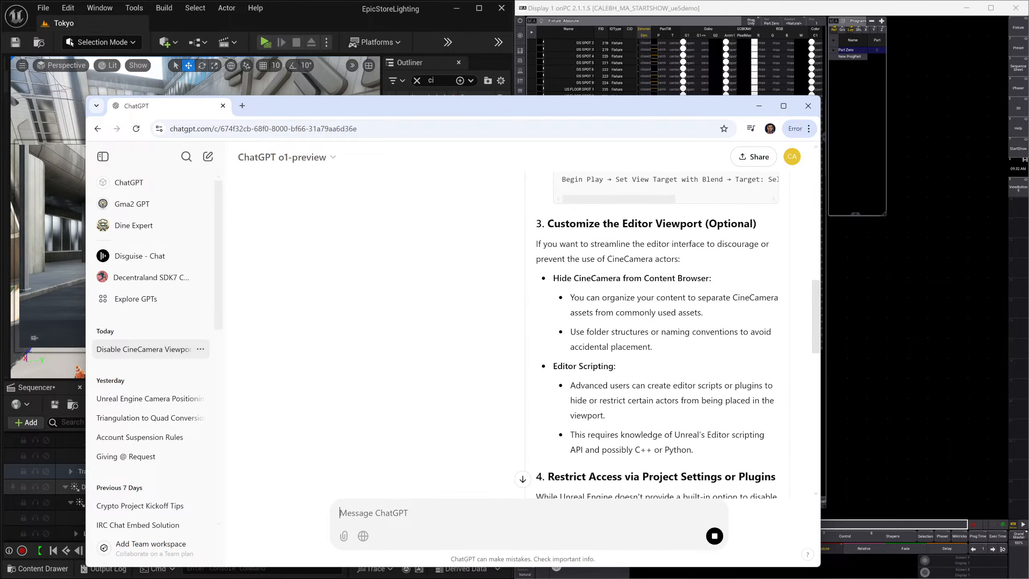
scroll(665, 325, up, 6)
scroll(664, 324, down, 5)
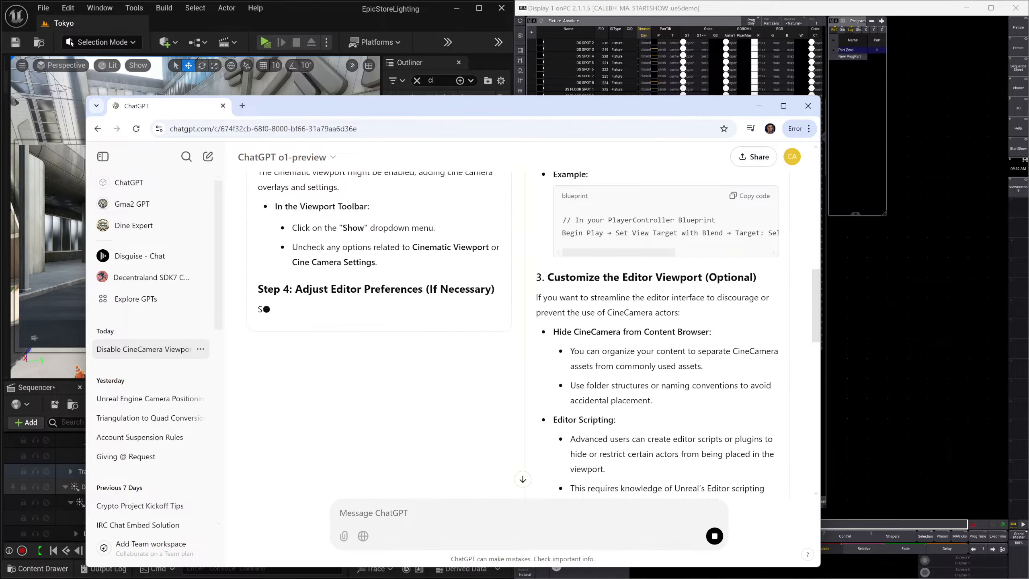
scroll(707, 373, down, 1)
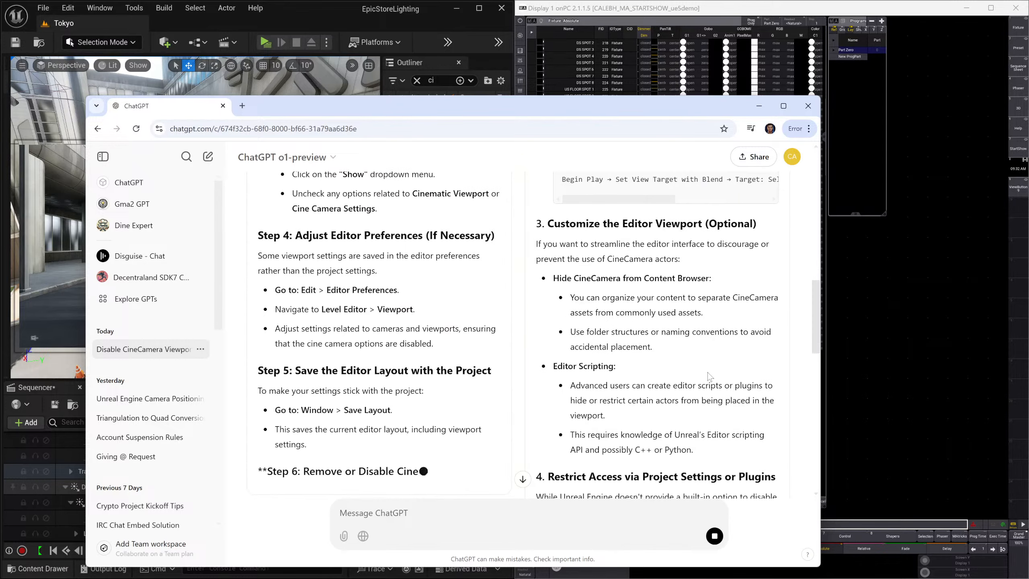
scroll(708, 373, down, 6)
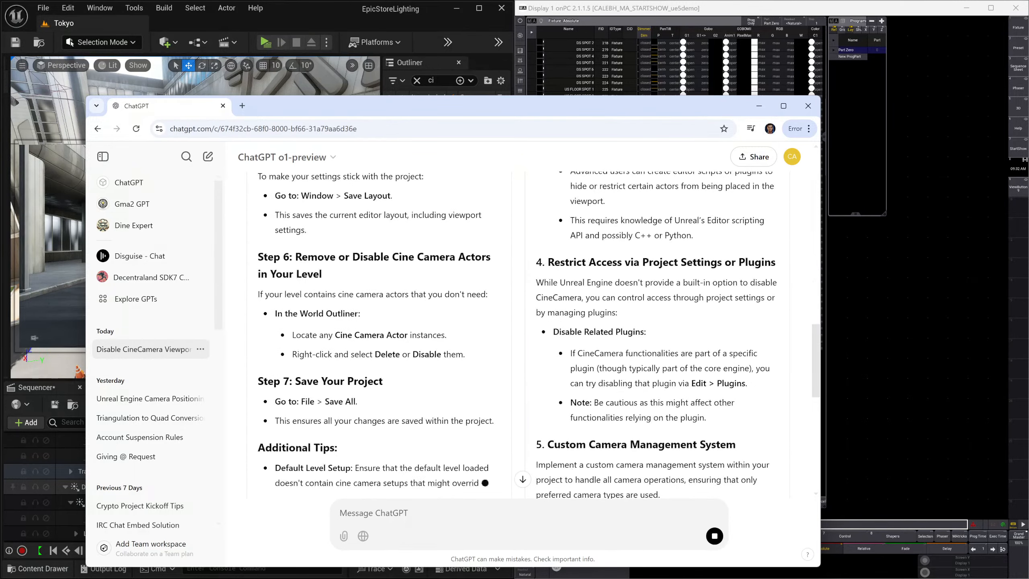
scroll(522, 356, up, 8)
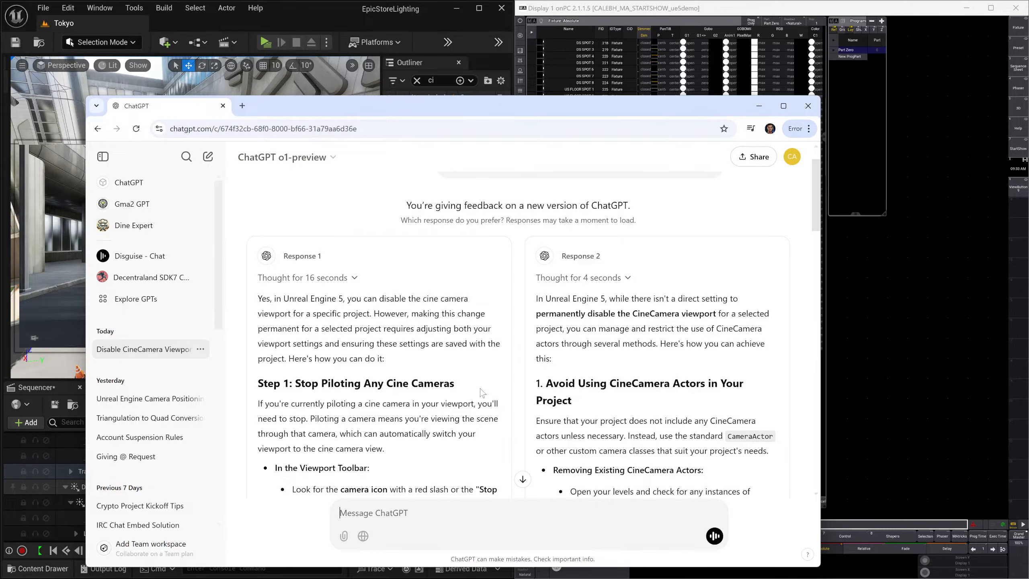
scroll(482, 390, down, 3)
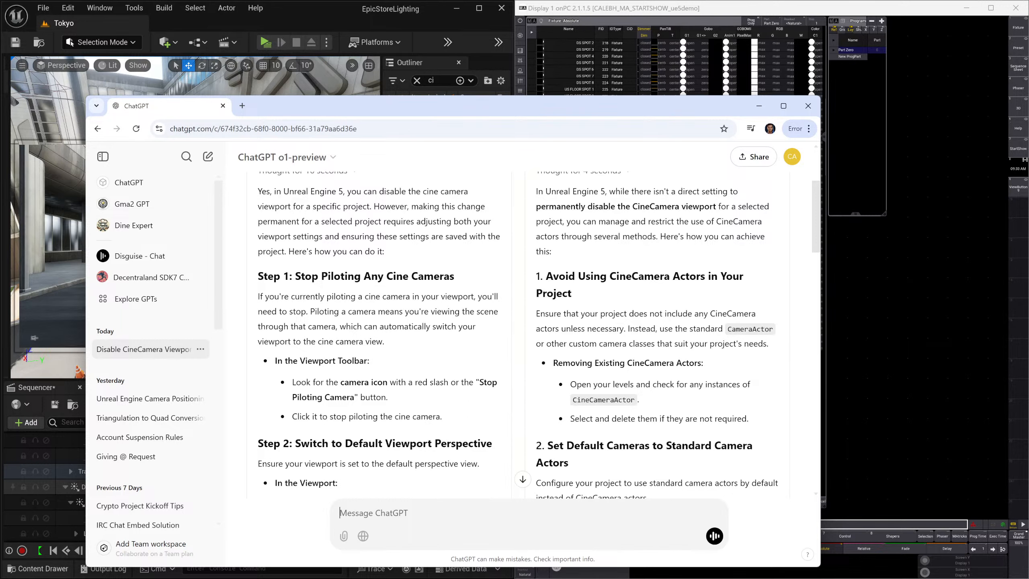
scroll(522, 333, down, 2)
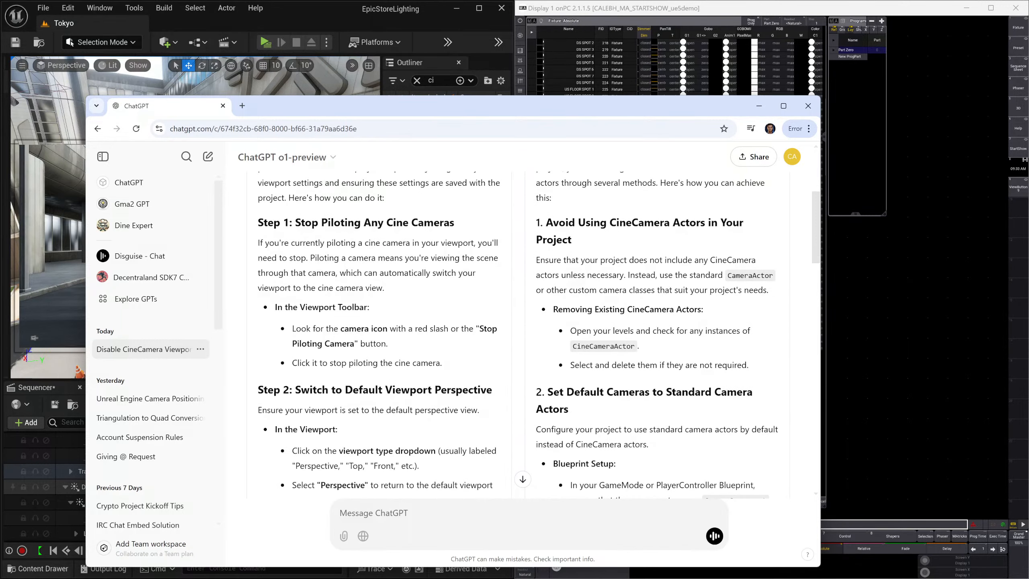
scroll(523, 332, down, 5)
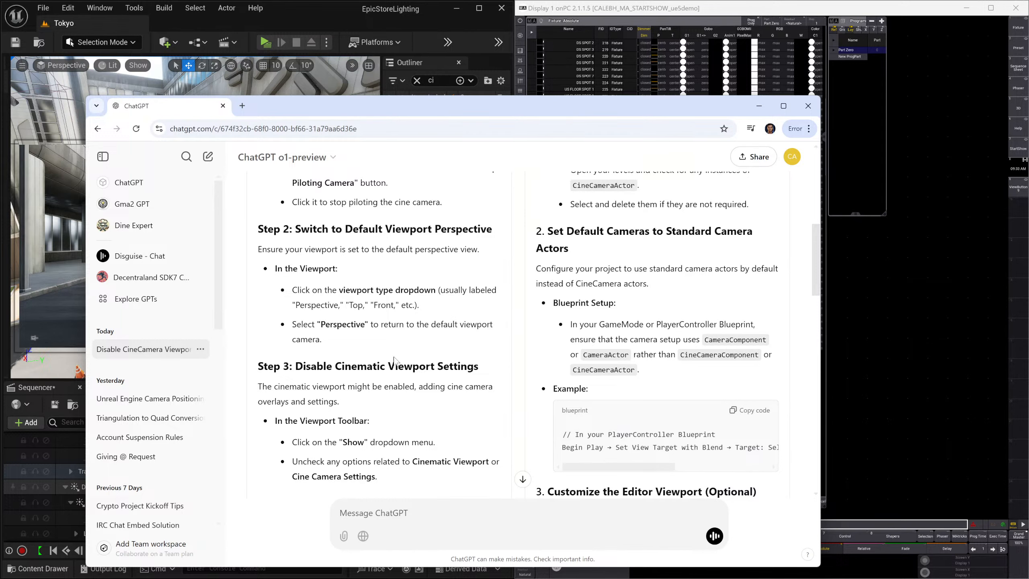
scroll(539, 335, down, 3)
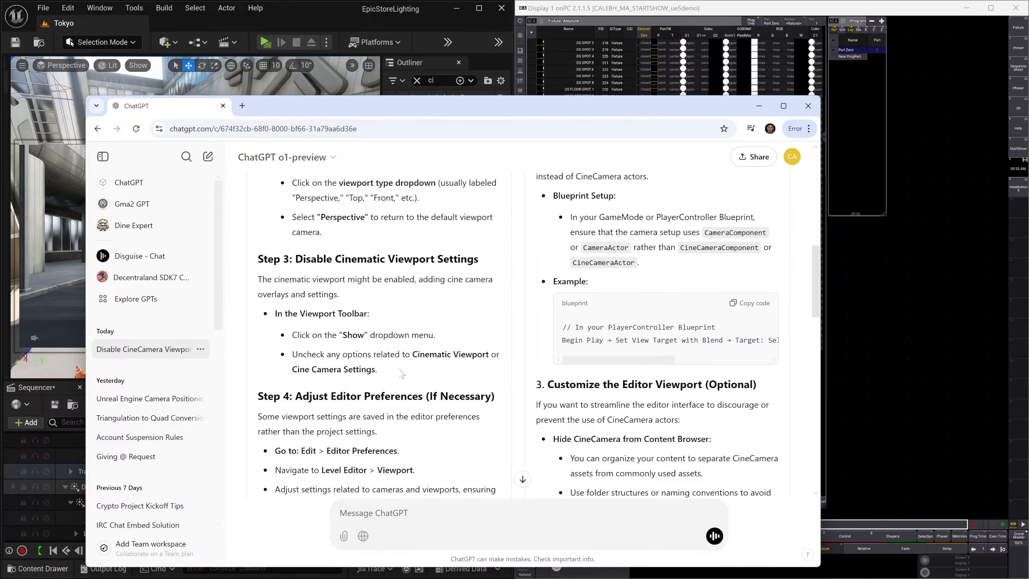
Minimize the browser to return to the Unreal Editor and check its available windows for viewport options.
click(759, 108)
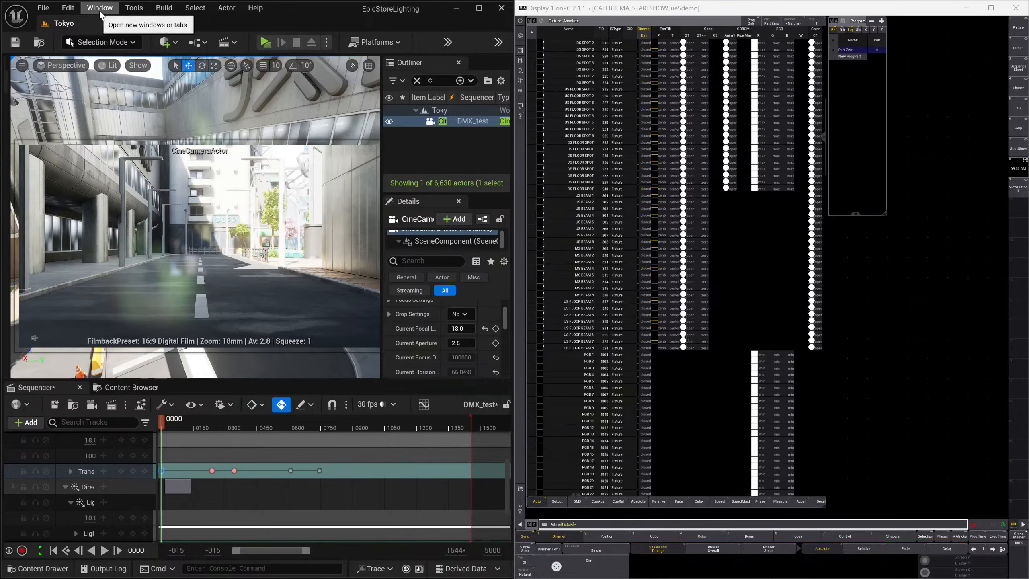
click(101, 13)
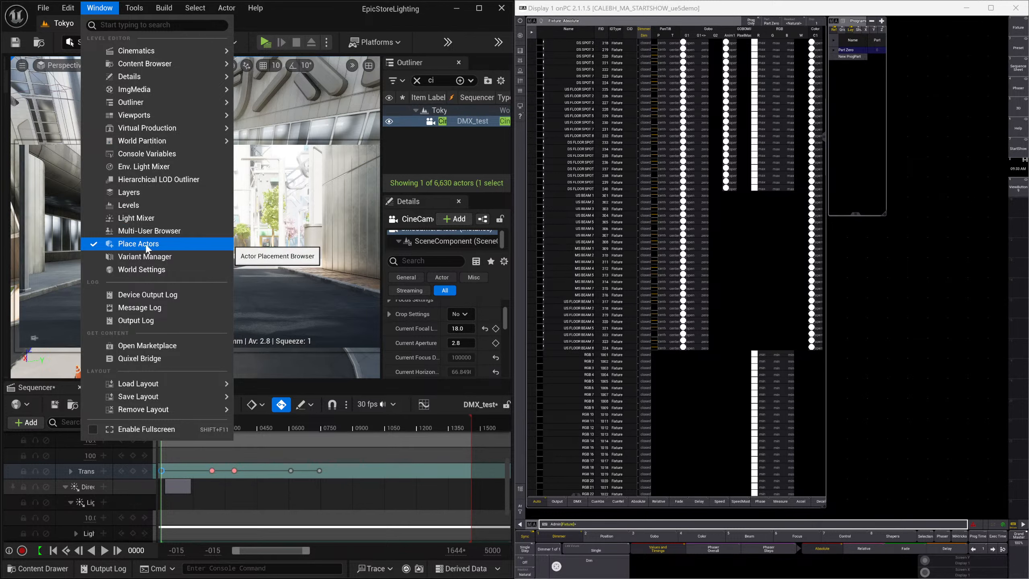
mouse_move(166, 145)
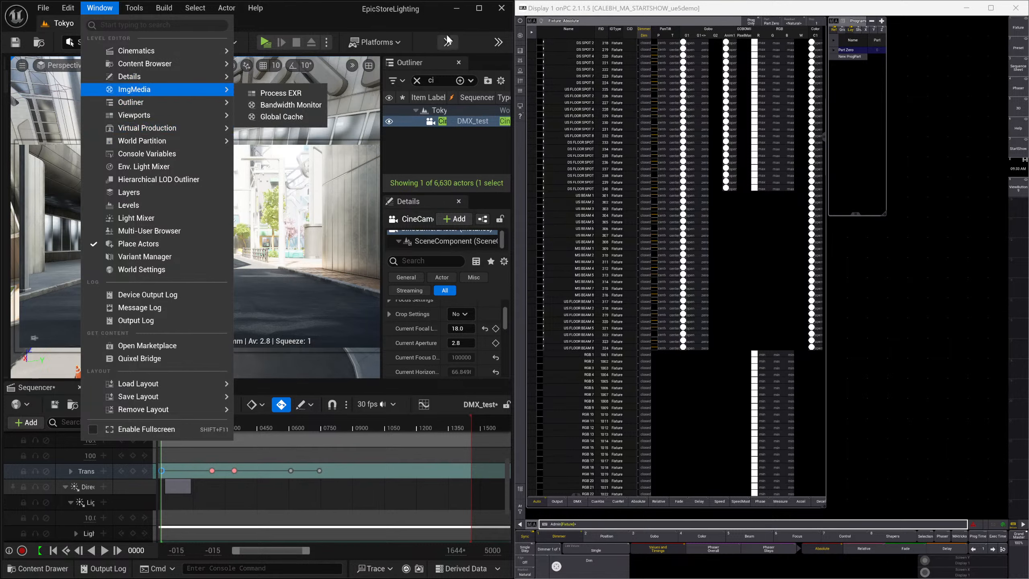
click(318, 15)
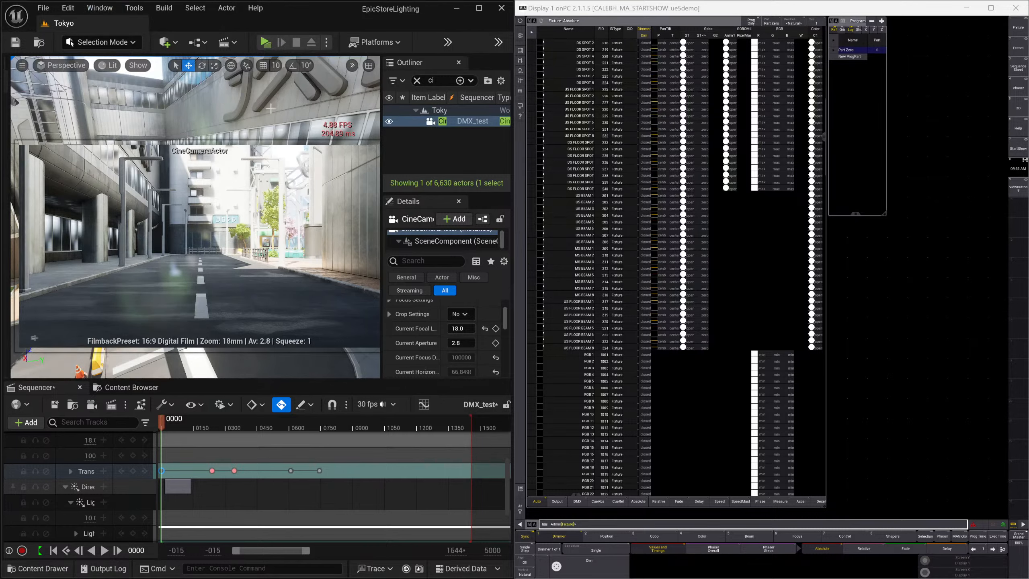
Turn off automatic keying in Sequencer and pilot the CineCameraActor in the viewport.
click(280, 405)
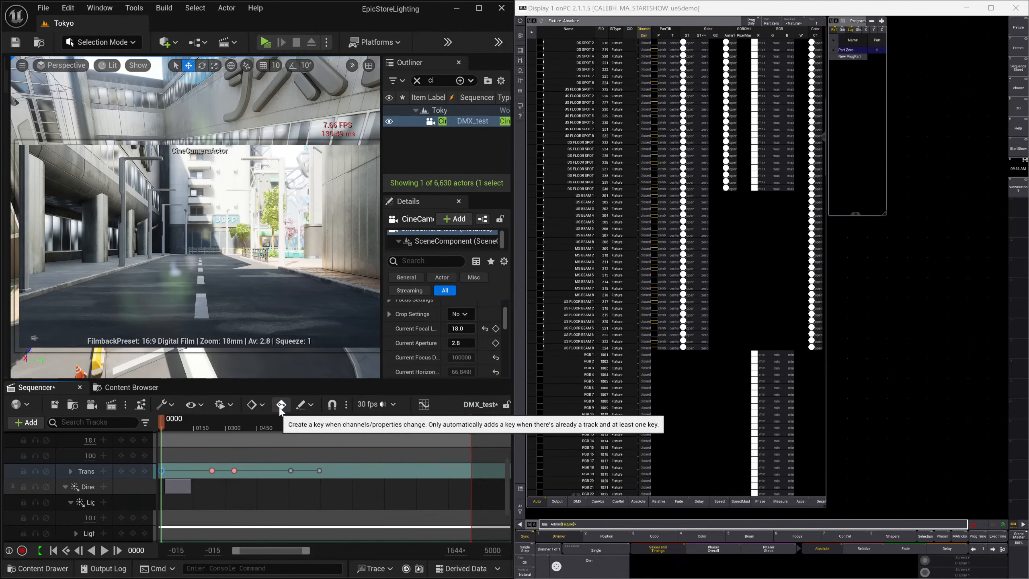
right_click(462, 121)
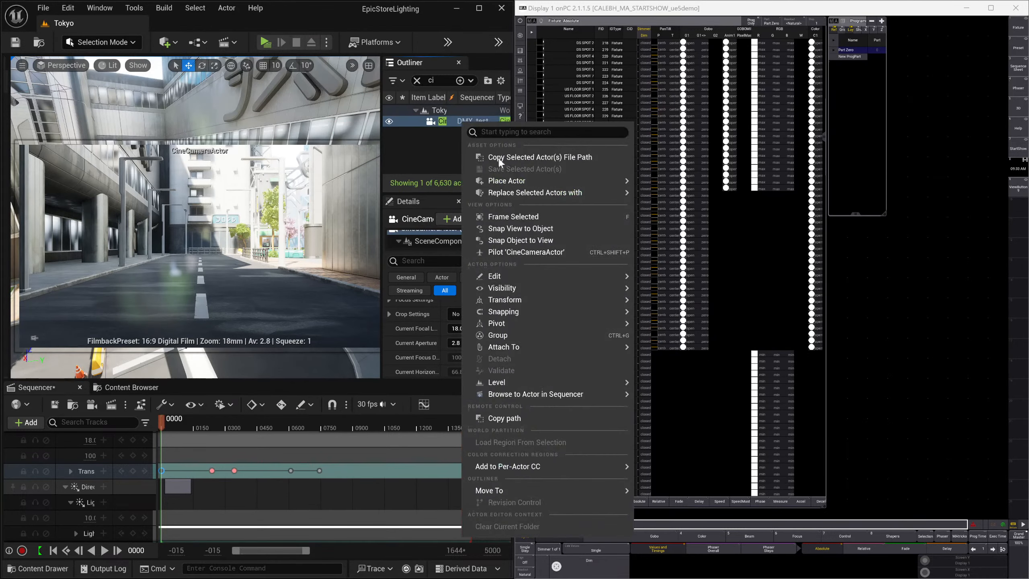
click(509, 251)
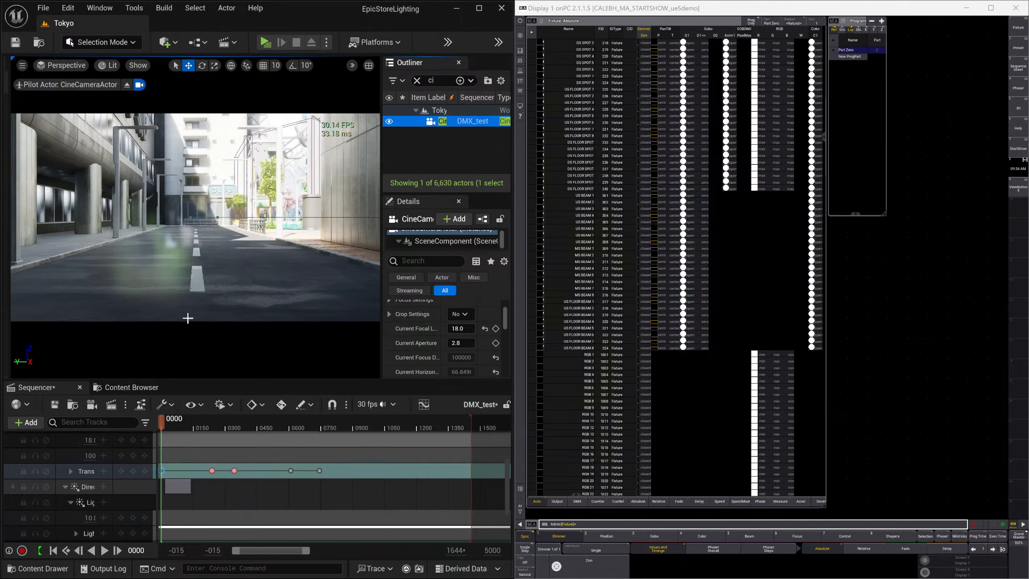
Play the camera move from frame 0, stop at about frame 98 and return to frame 0.
key(e)
key(space)
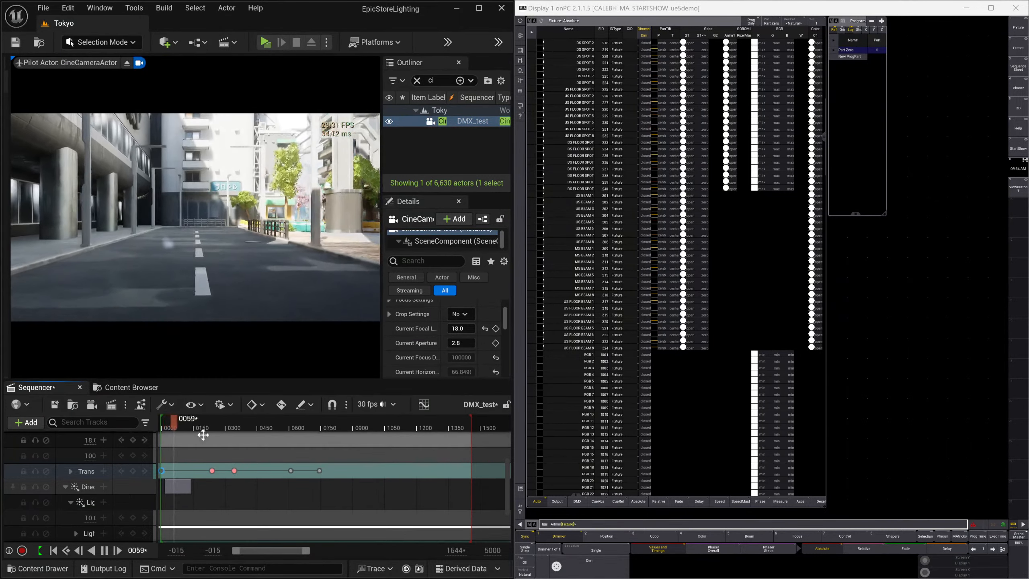
key(space)
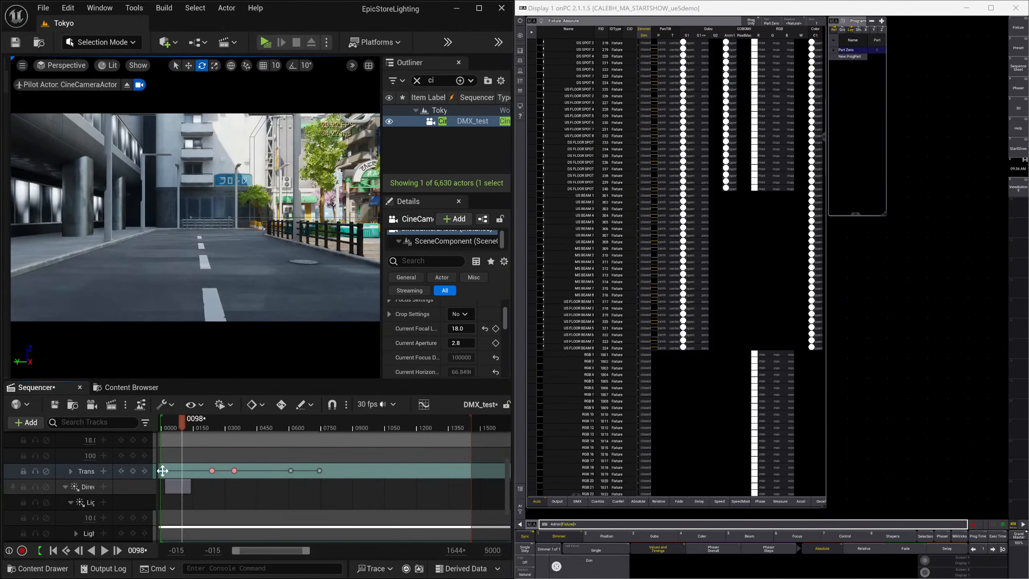
key(Up)
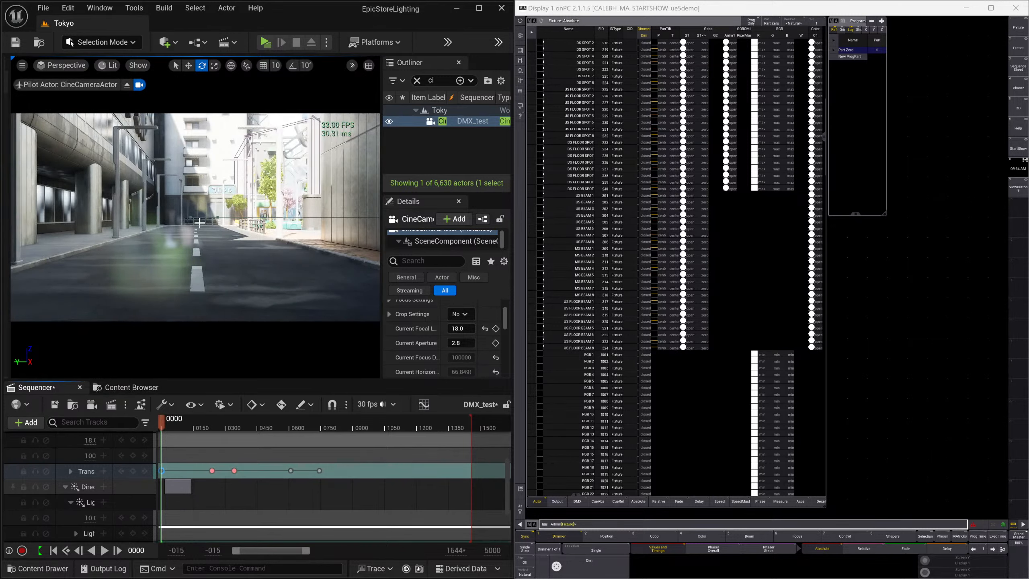
Move the piloted camera forward along the street and key its Transform at frame 0.
right_drag(200, 224, 199, 223)
key(w)
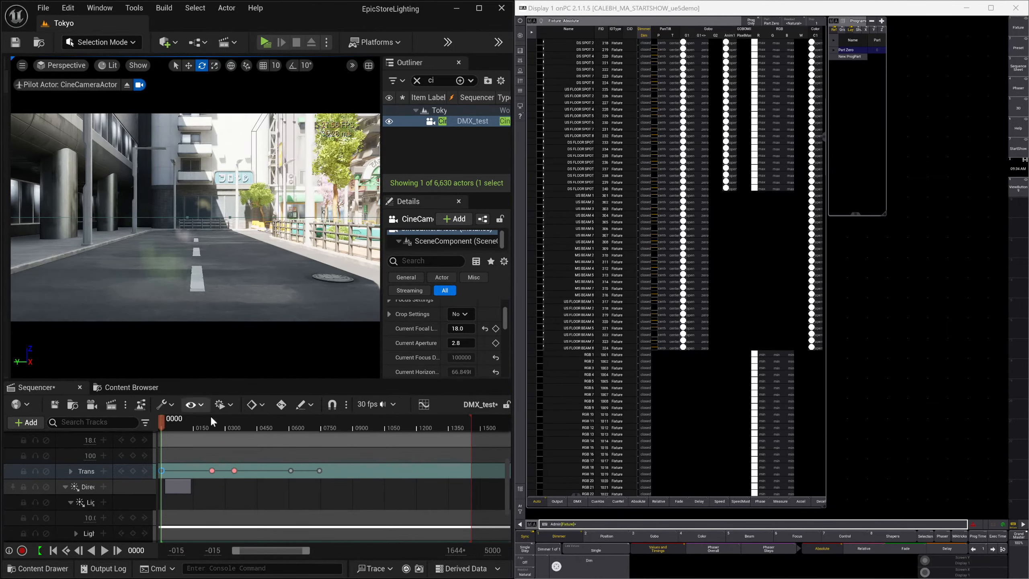
click(132, 472)
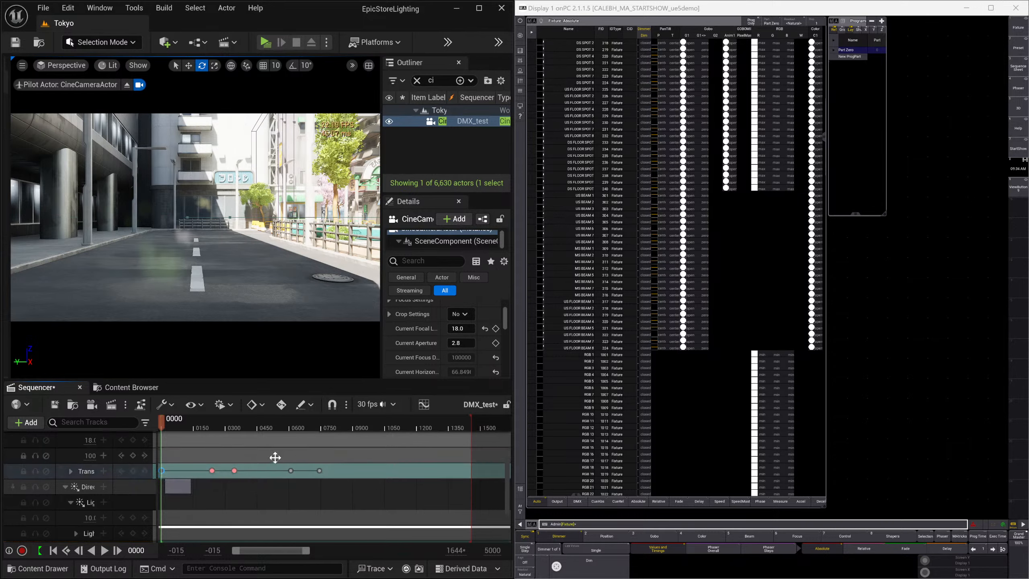
Play the camera move to frame 183 and move the DirectionalLight's second Transform key to frame 297.
key(space)
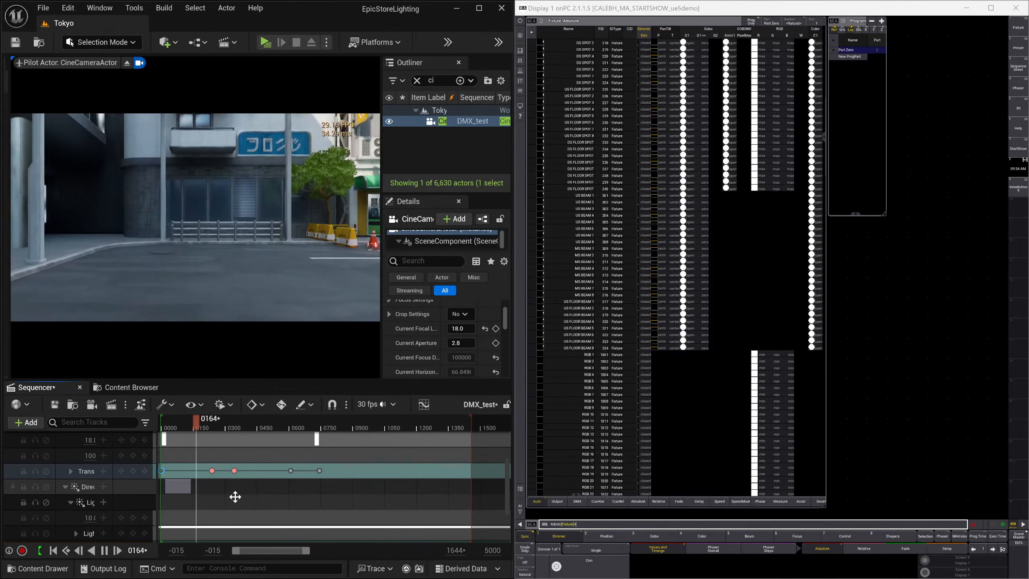
key(space)
scroll(214, 510, down, 2)
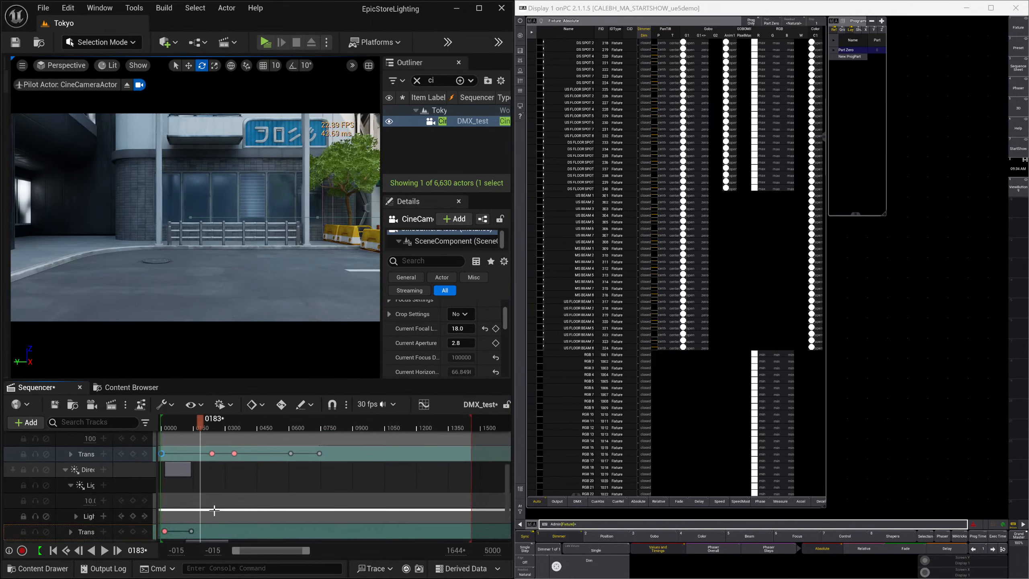
drag(191, 514, 224, 513)
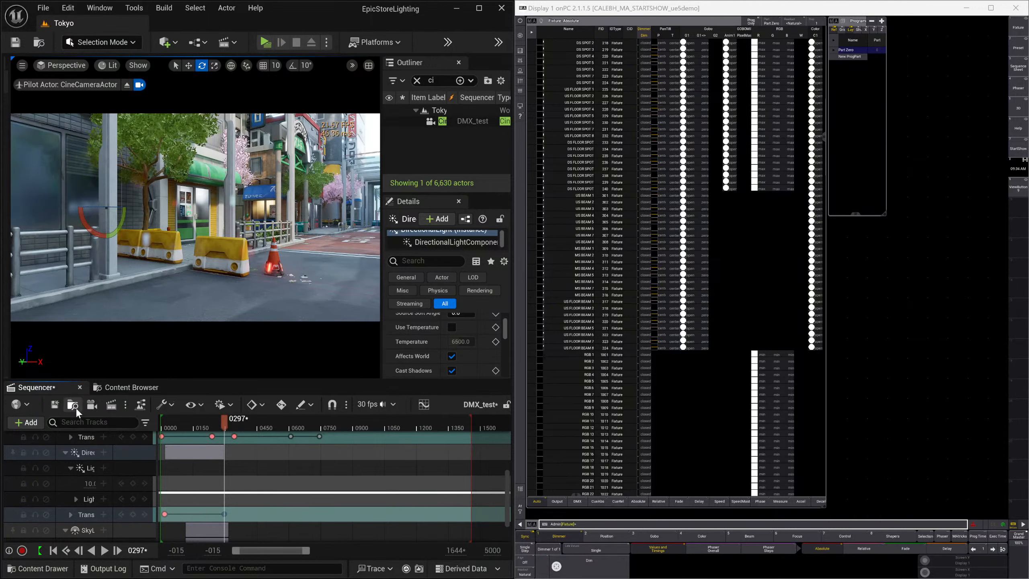
Open Sequencer's Curve Editor and display the Rotation curves of the DirectionalLight's Transform.
click(331, 404)
click(423, 404)
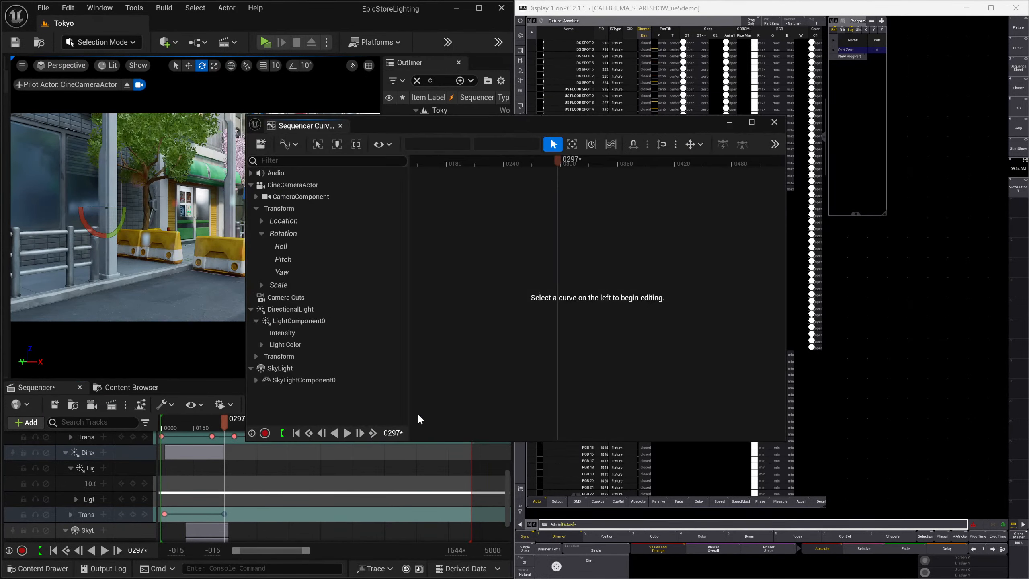
click(289, 358)
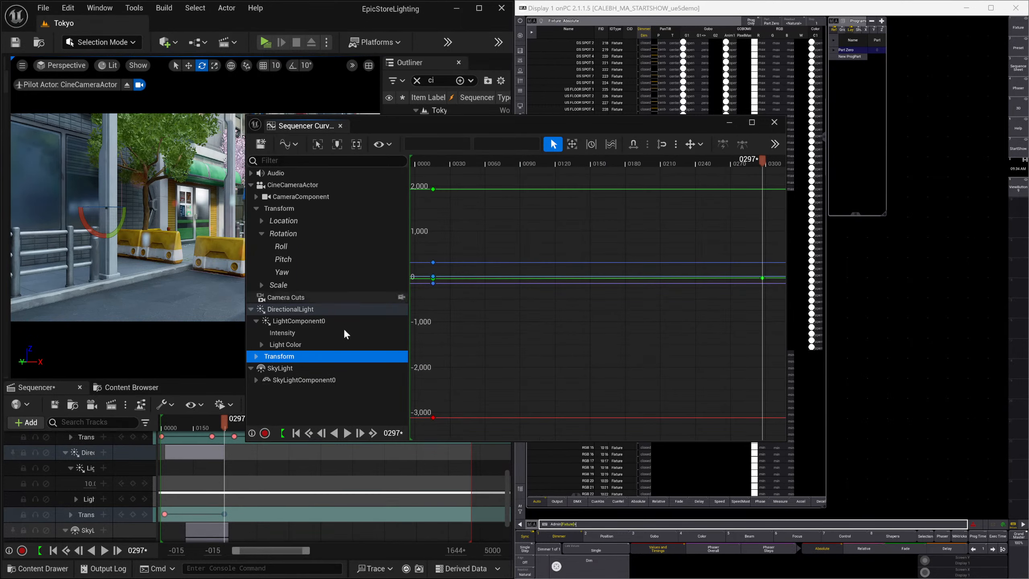
click(257, 356)
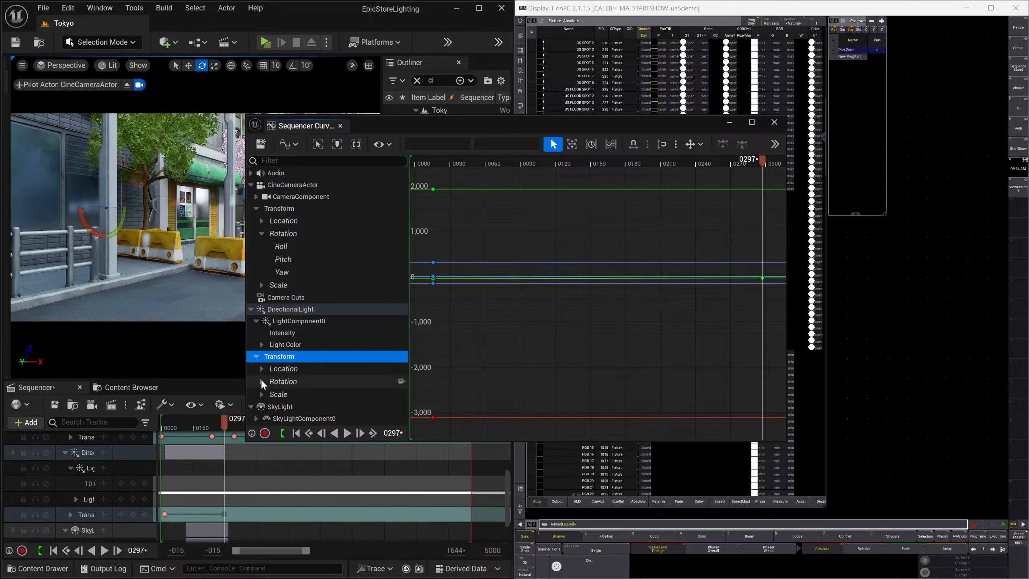
click(281, 383)
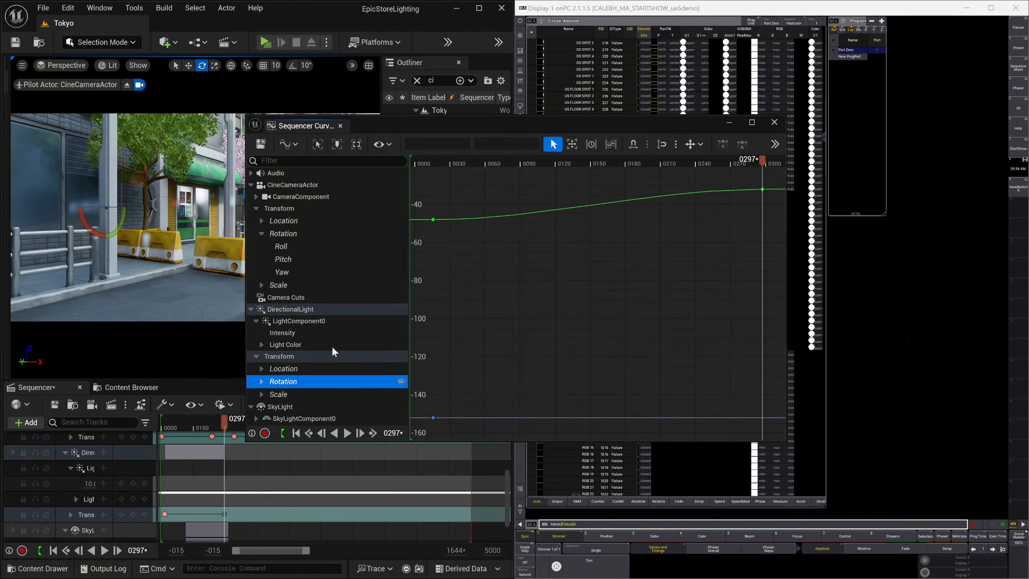
Enable weighted tangents on the DirectionalLight's pitch key at frame 297, lengthen its incoming handle, save the sequence and minimize the Curve Editor.
click(761, 189)
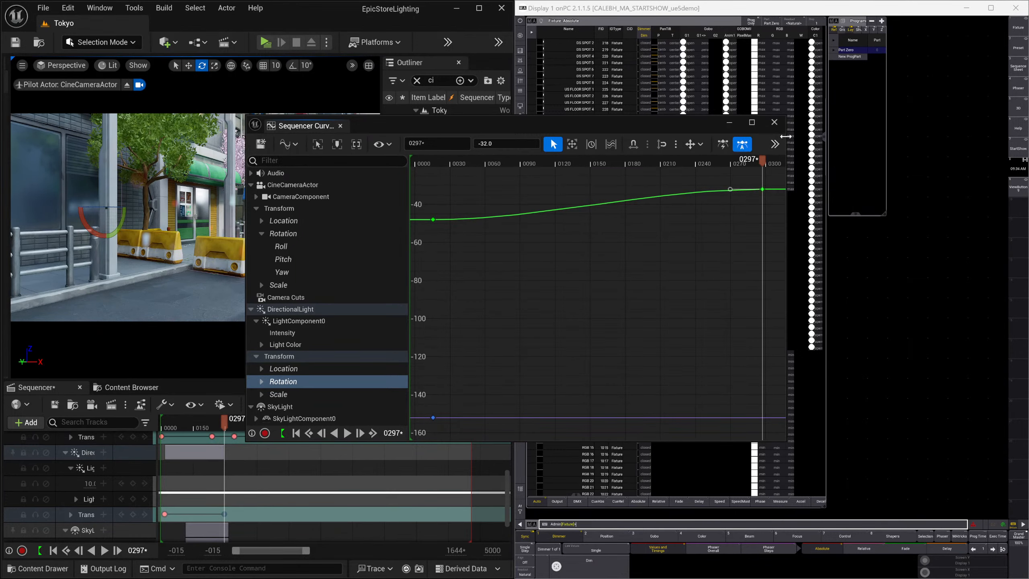
drag(785, 136, 957, 137)
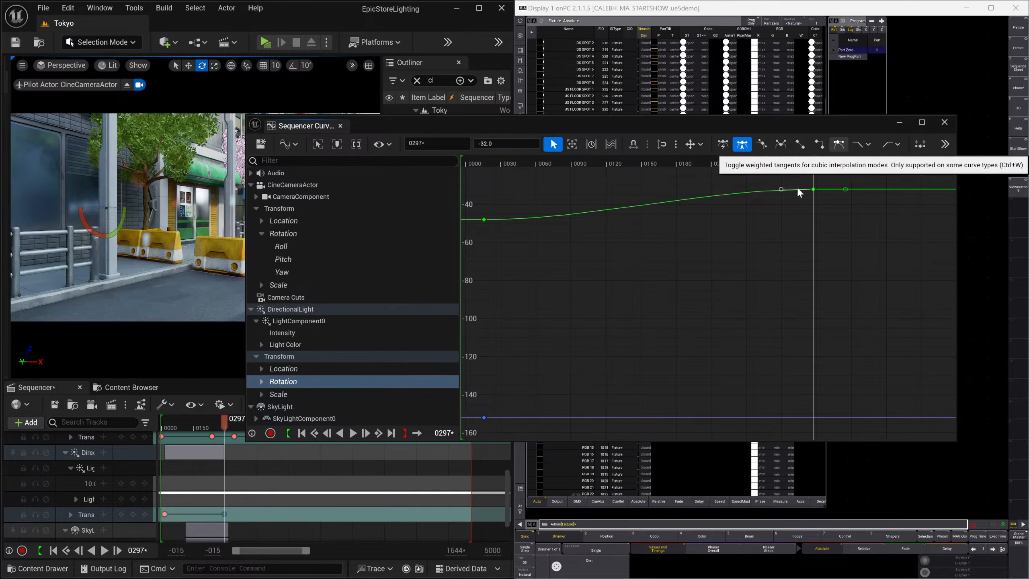
key(ctrl+w)
mouse_move(704, 191)
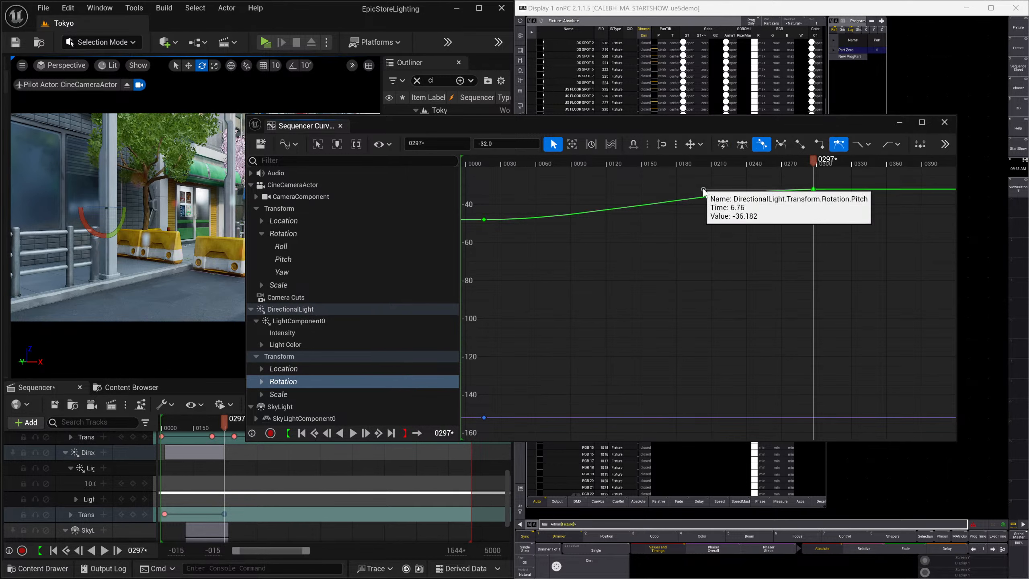
drag(705, 192, 668, 193)
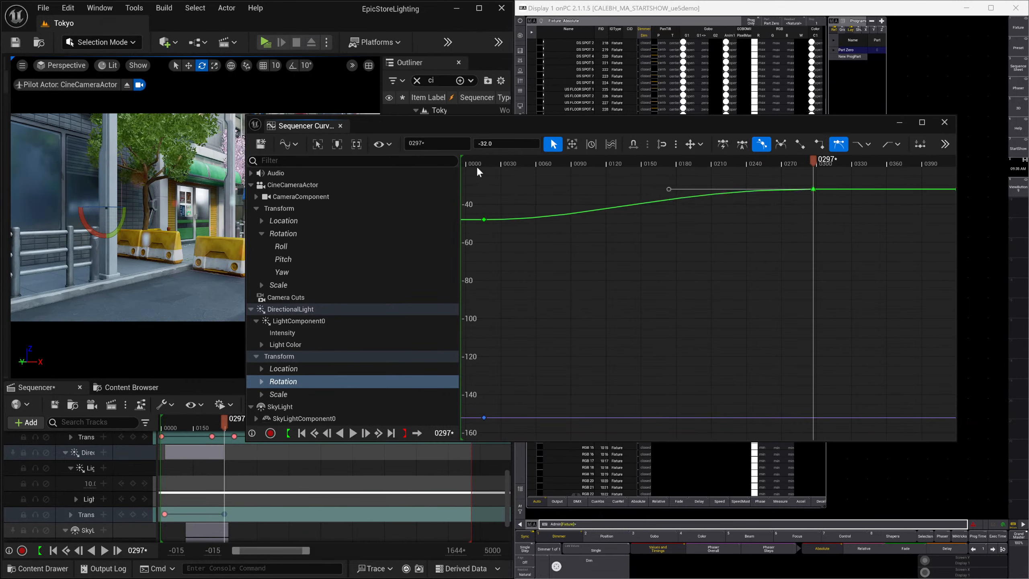
click(262, 146)
click(900, 122)
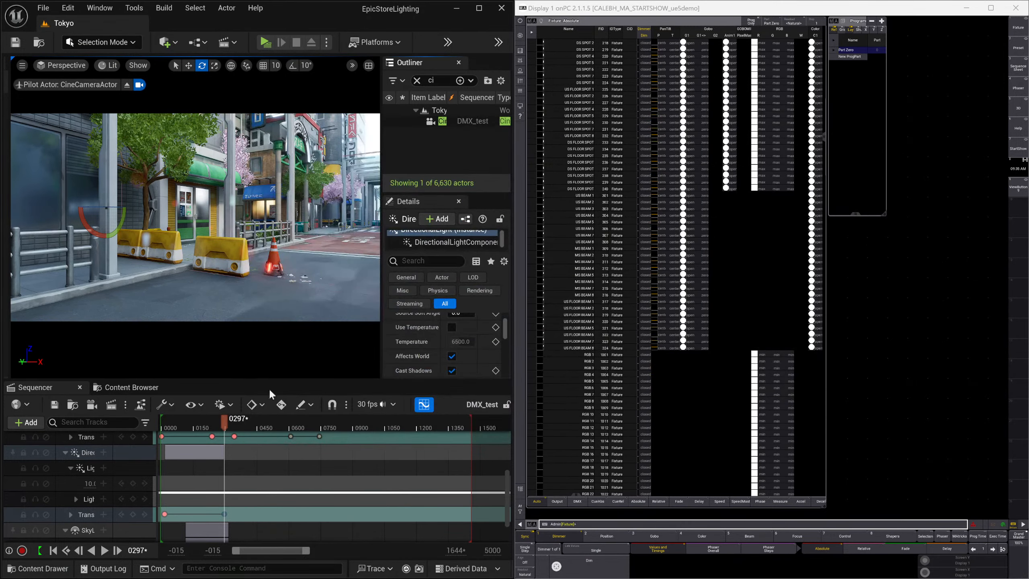
Play the shot from the light's key at frame 15, stop at about frame 393 and return to the camera key at frame 0.
click(165, 514)
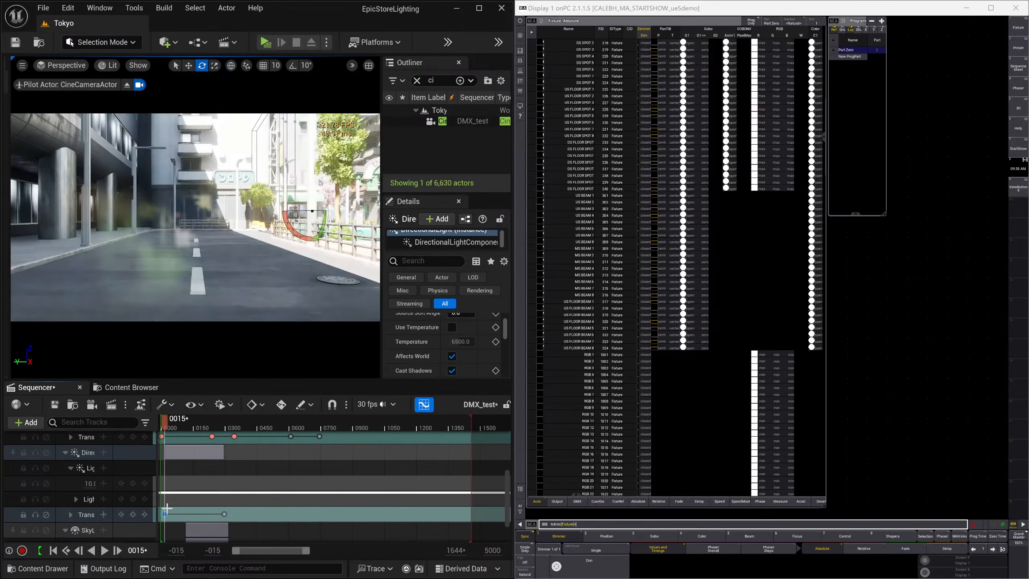
key(space)
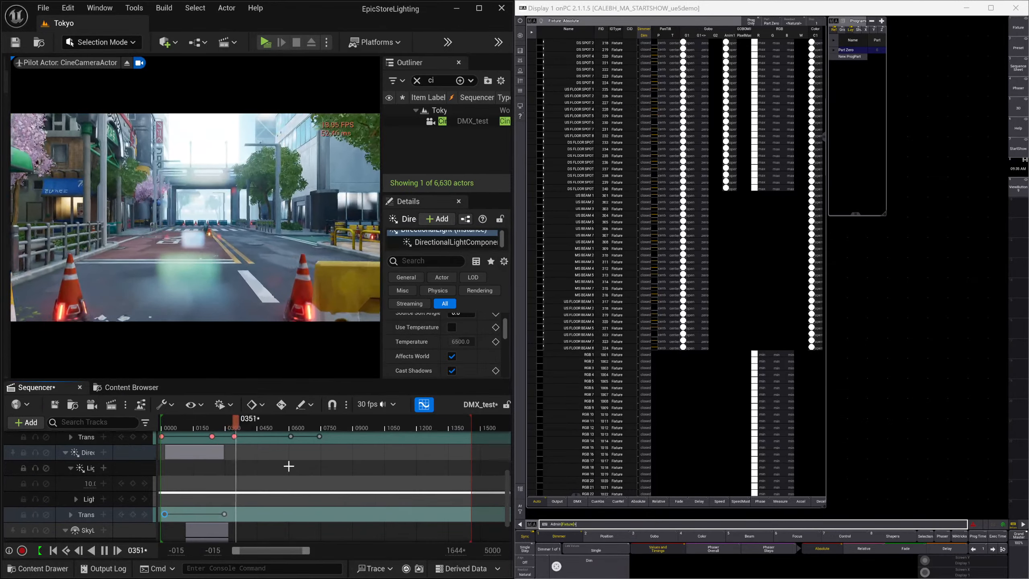
key(space)
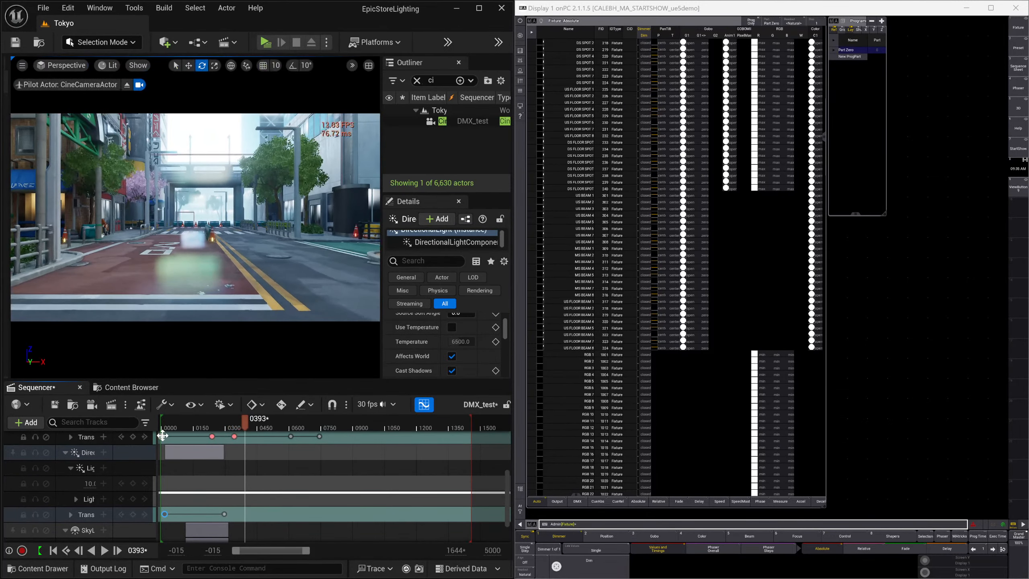
click(162, 436)
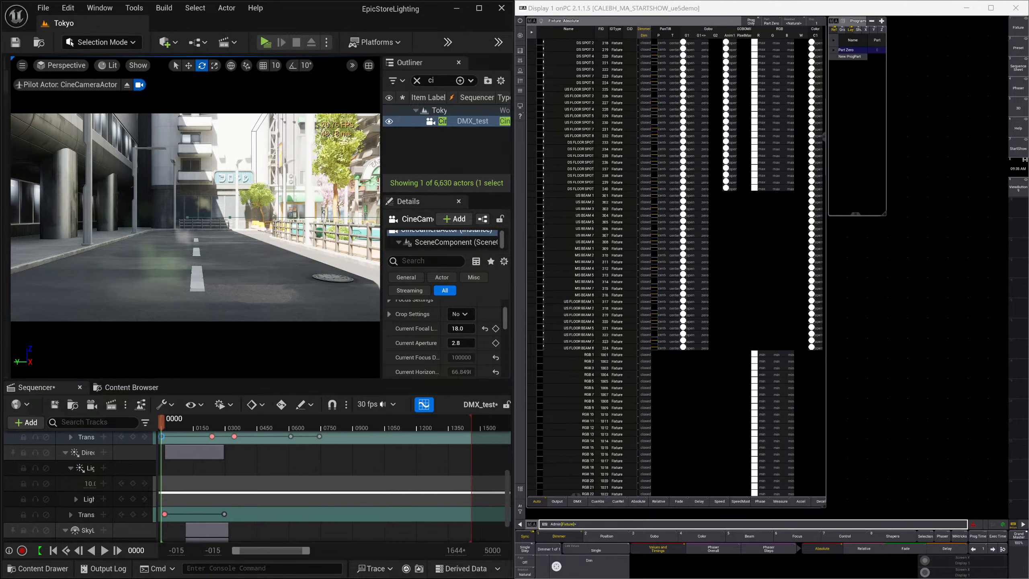
Select the building group at the end of the street, maximize the editor and list the group's Element 0 materials.
click(204, 208)
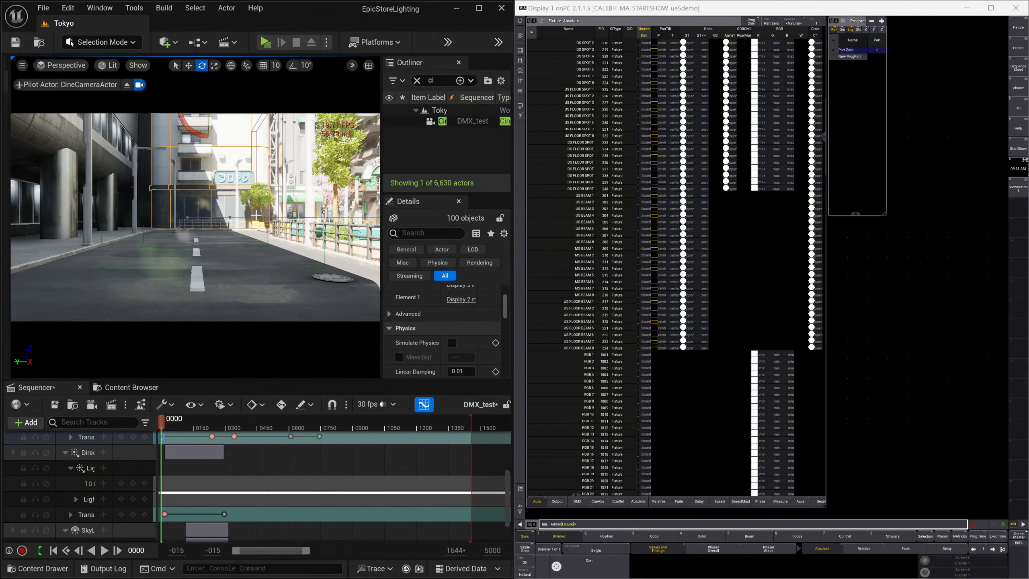
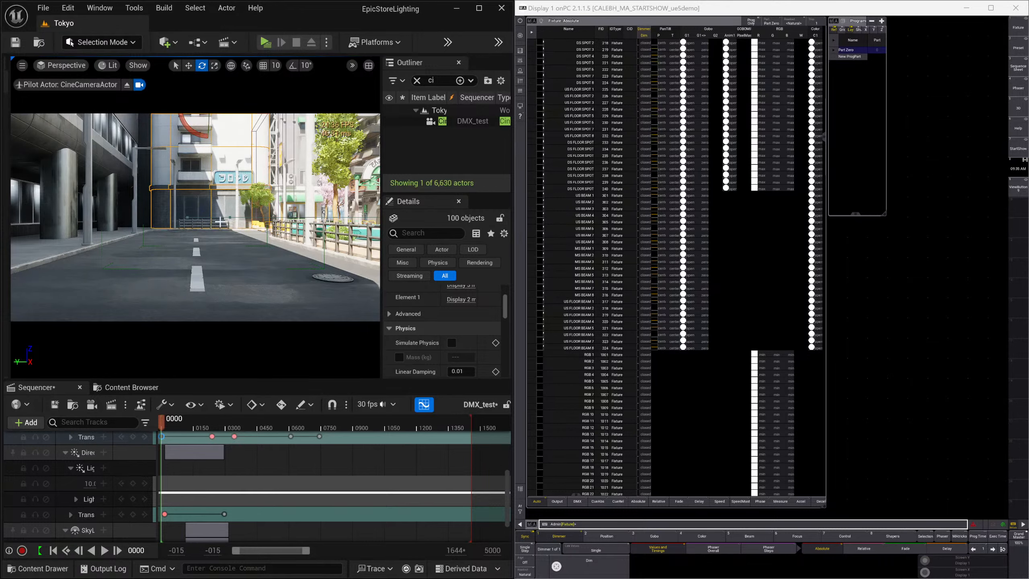
click(480, 9)
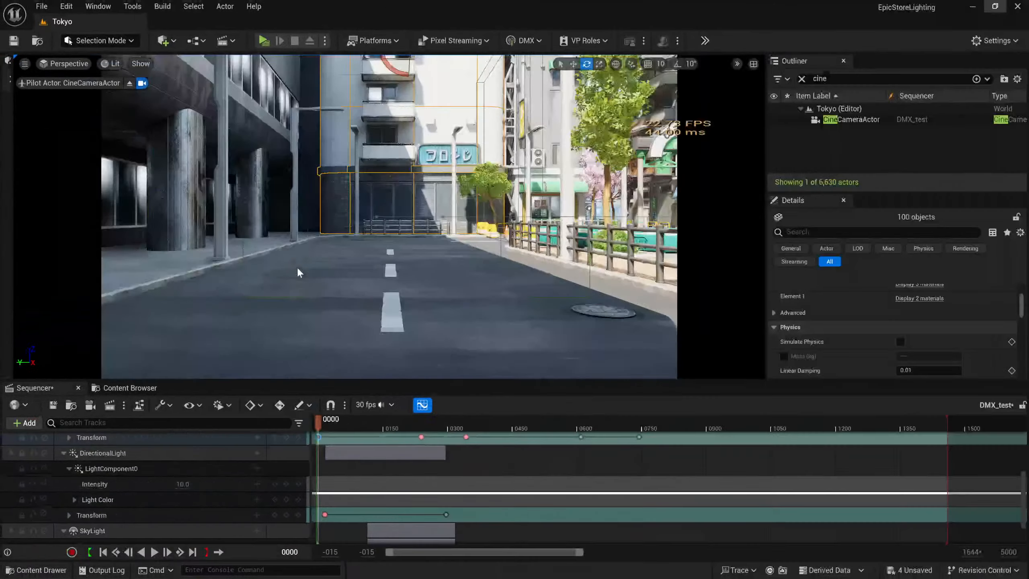
scroll(910, 324, up, 3)
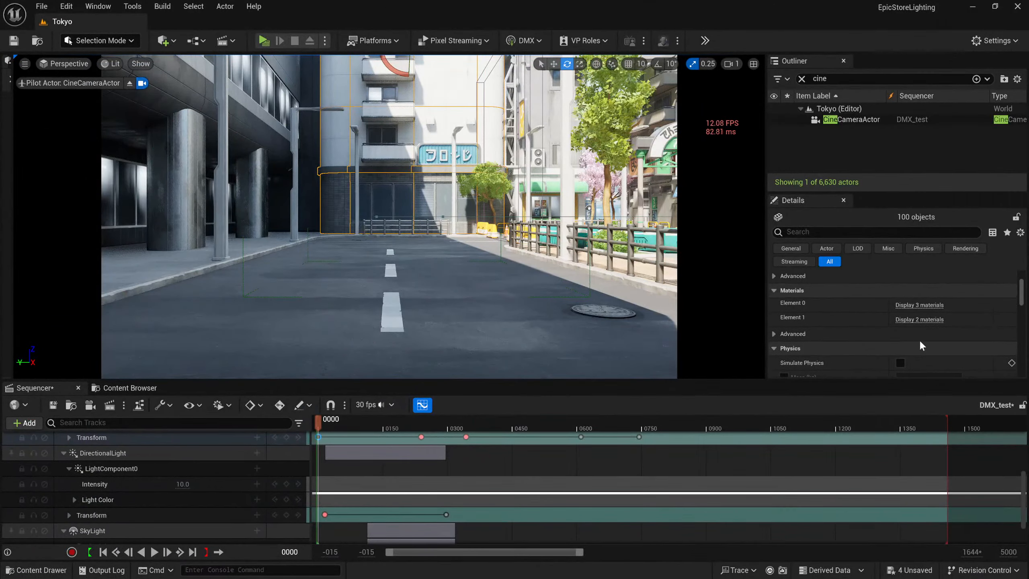
click(916, 338)
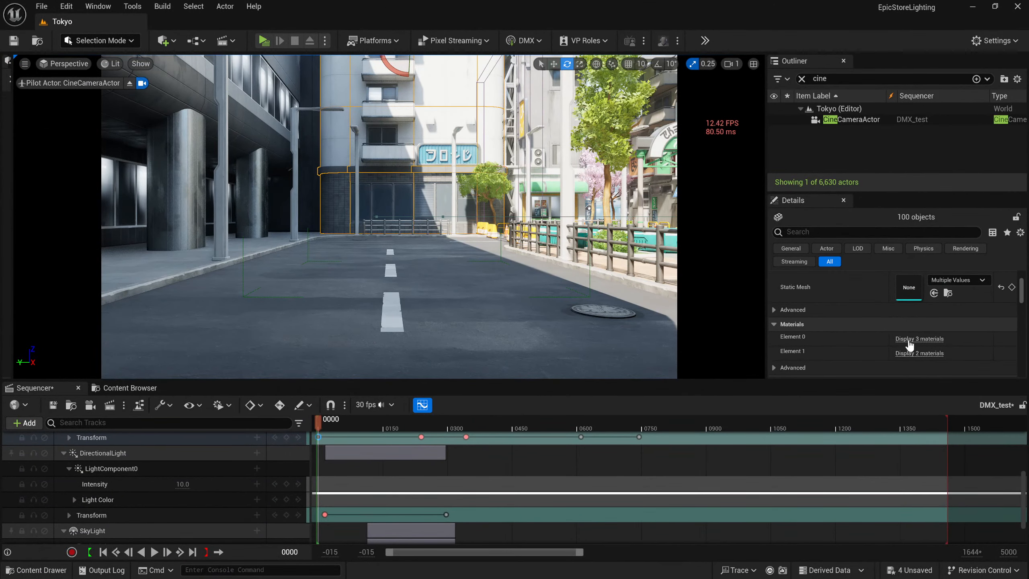
scroll(968, 329, down, 3)
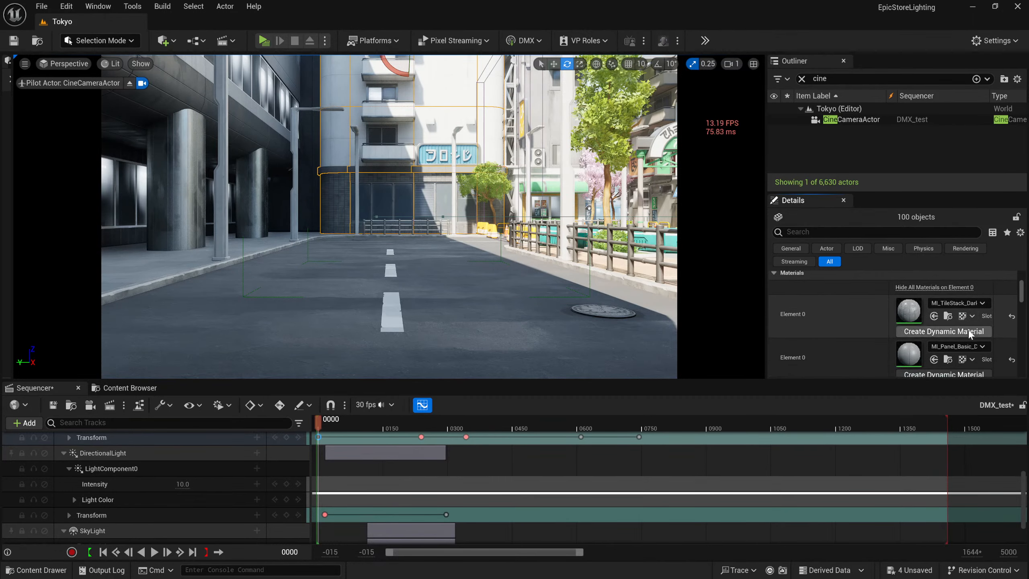
scroll(986, 350, down, 1)
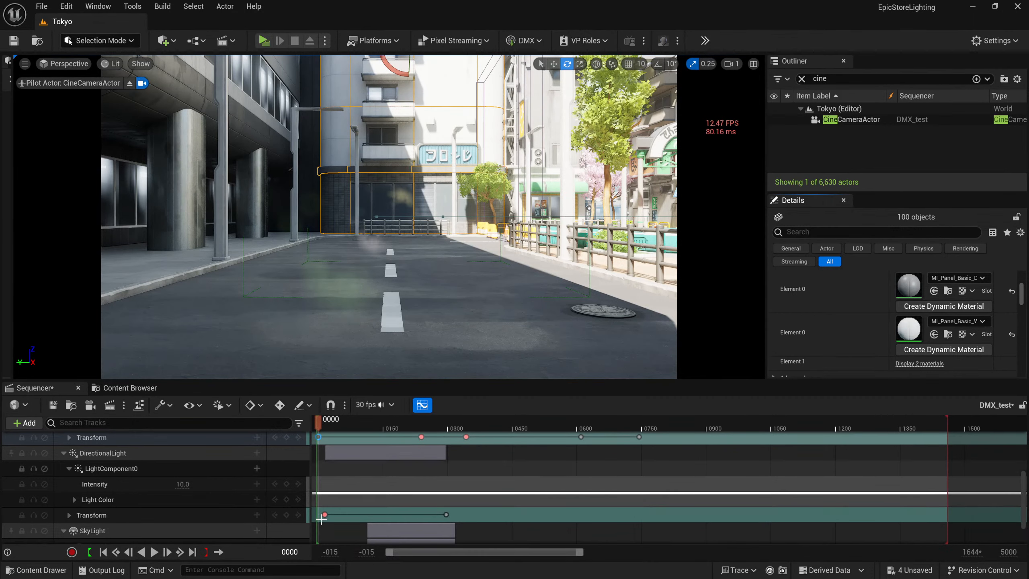
Play the shot from frame -3 and stop at about frame 140.
click(316, 422)
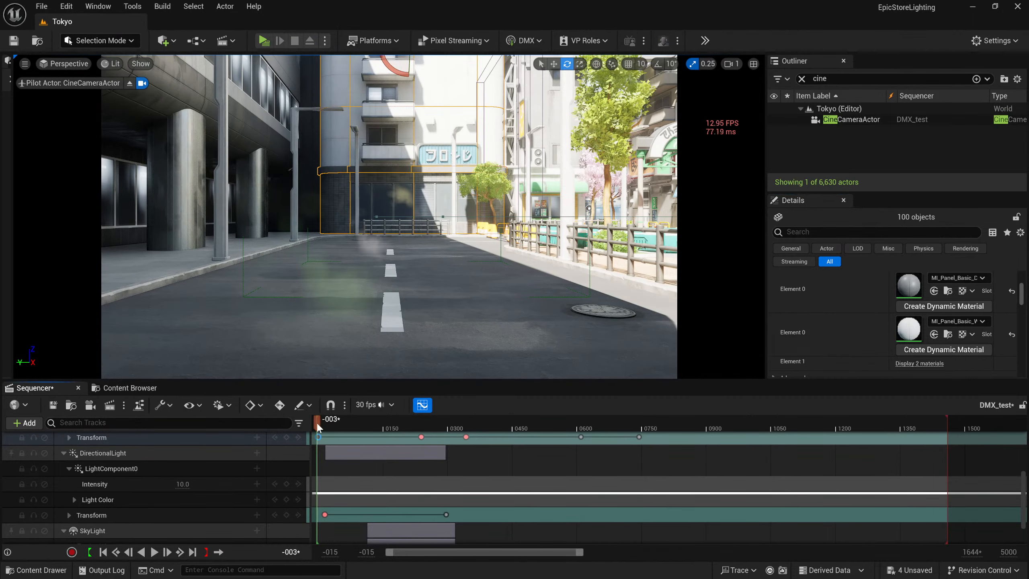
key(space)
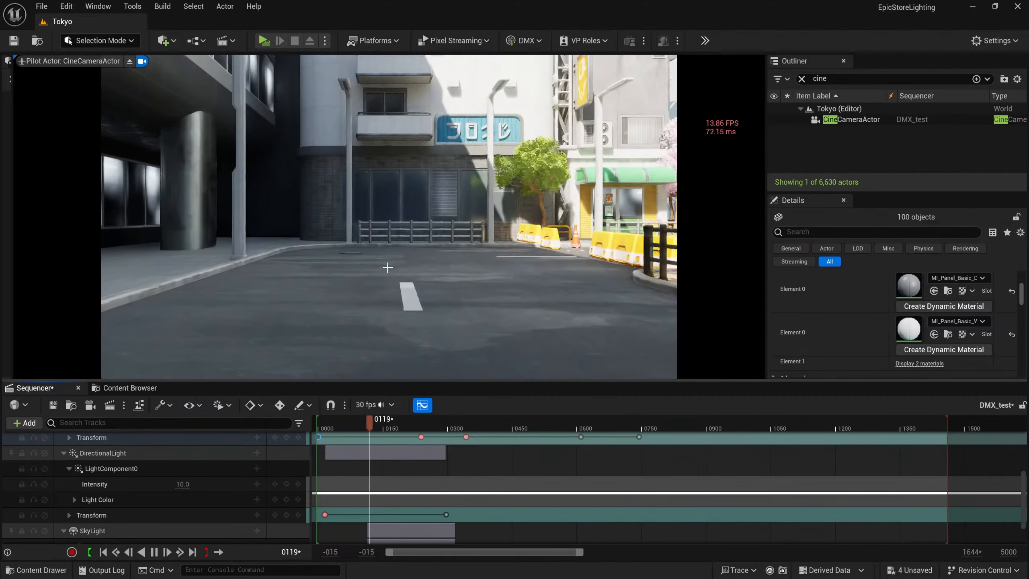
key(space)
click(344, 101)
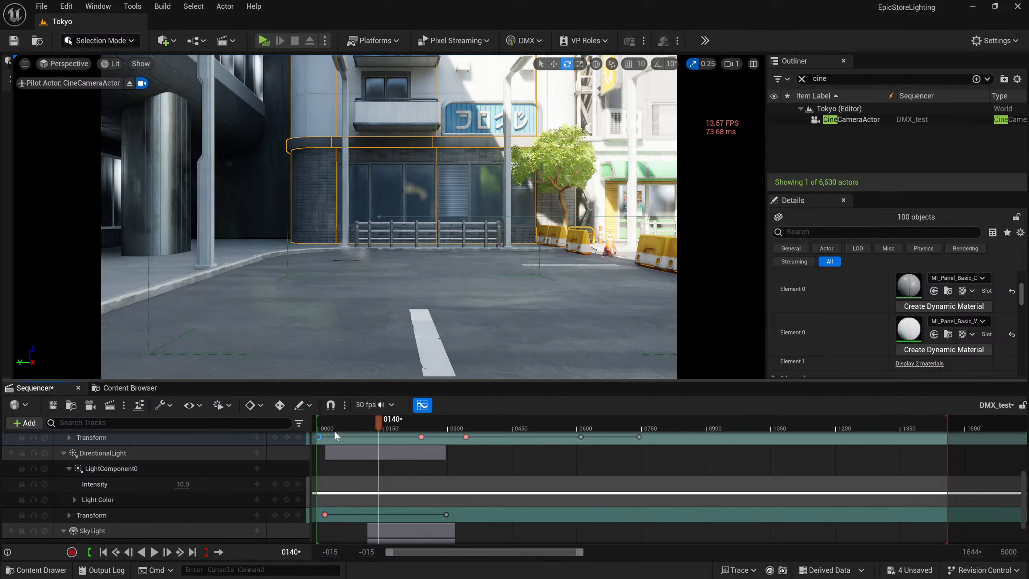
Review the shot from the light's frame 15 key to the camera key at frame 239, and play from there to frame 322.
click(324, 515)
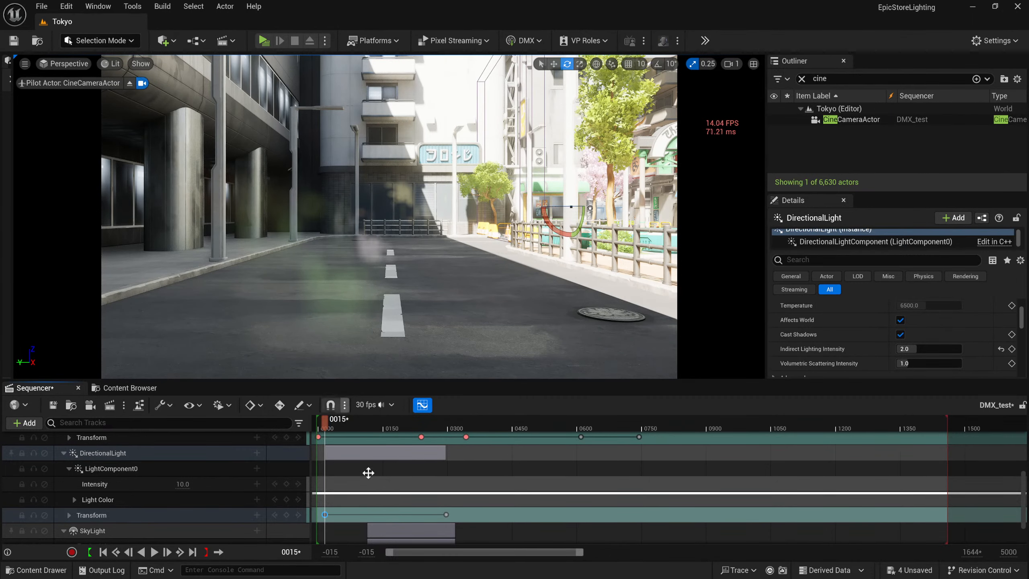
click(370, 421)
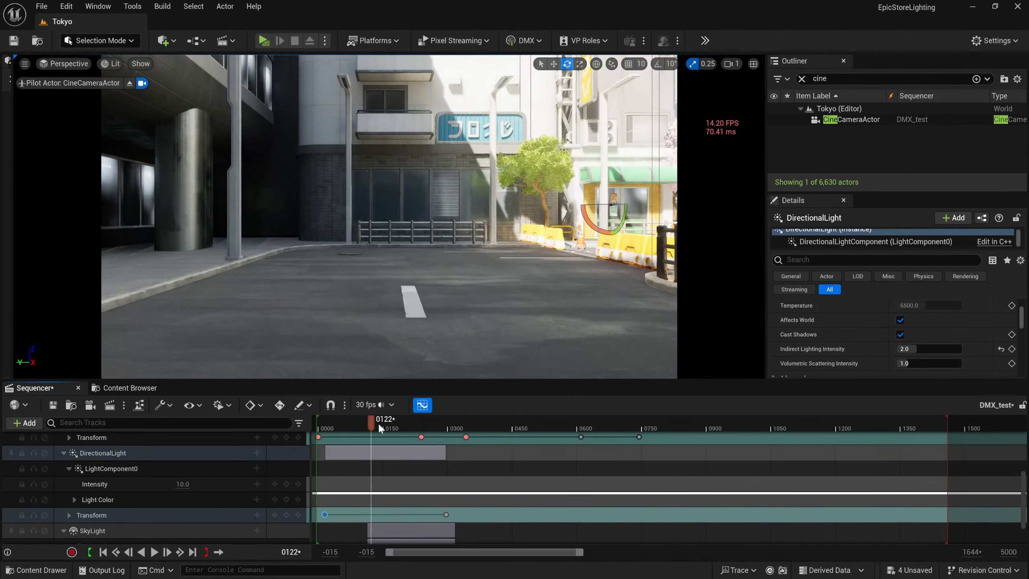
drag(381, 428, 421, 427)
click(421, 436)
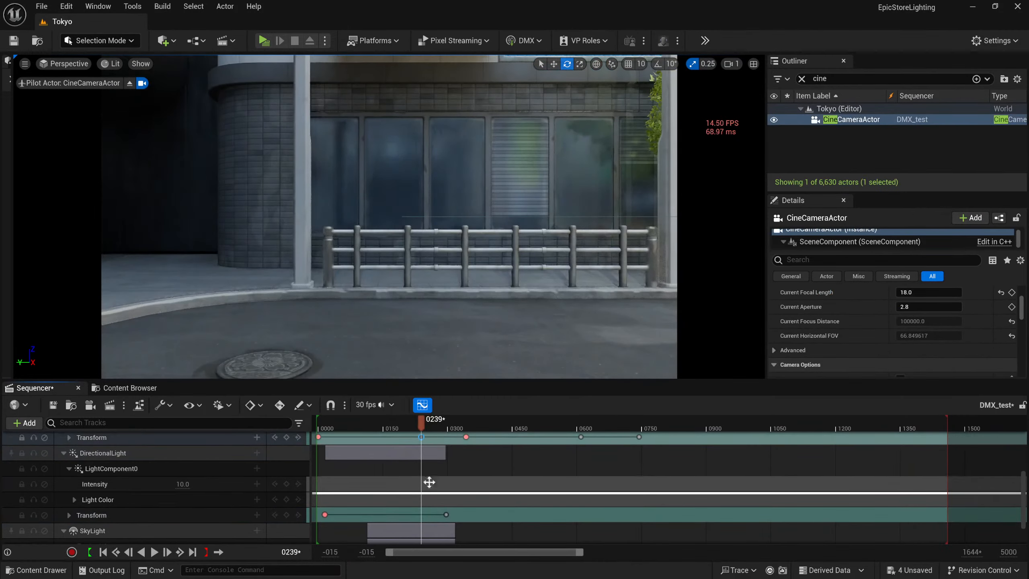
key(space)
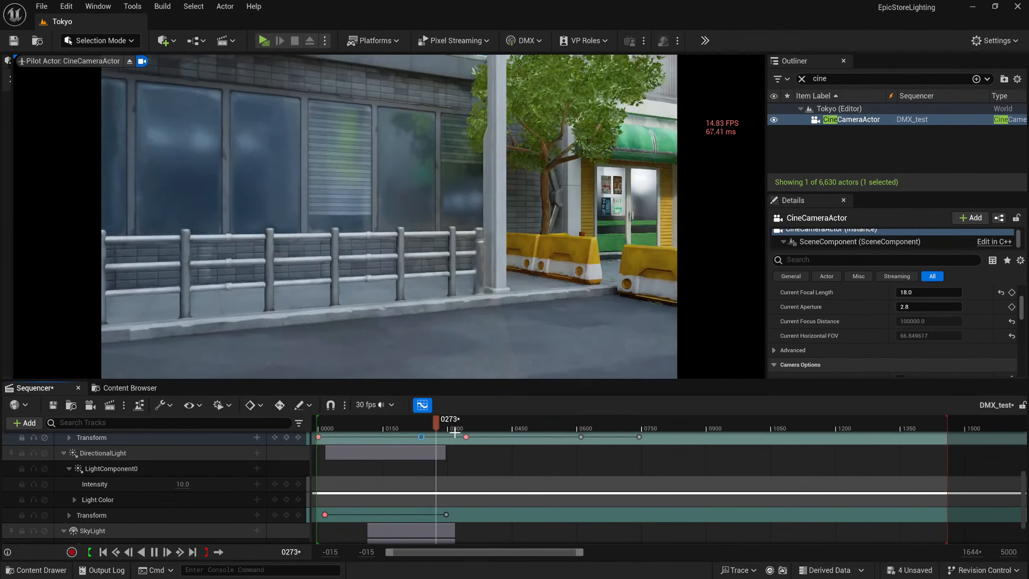
key(space)
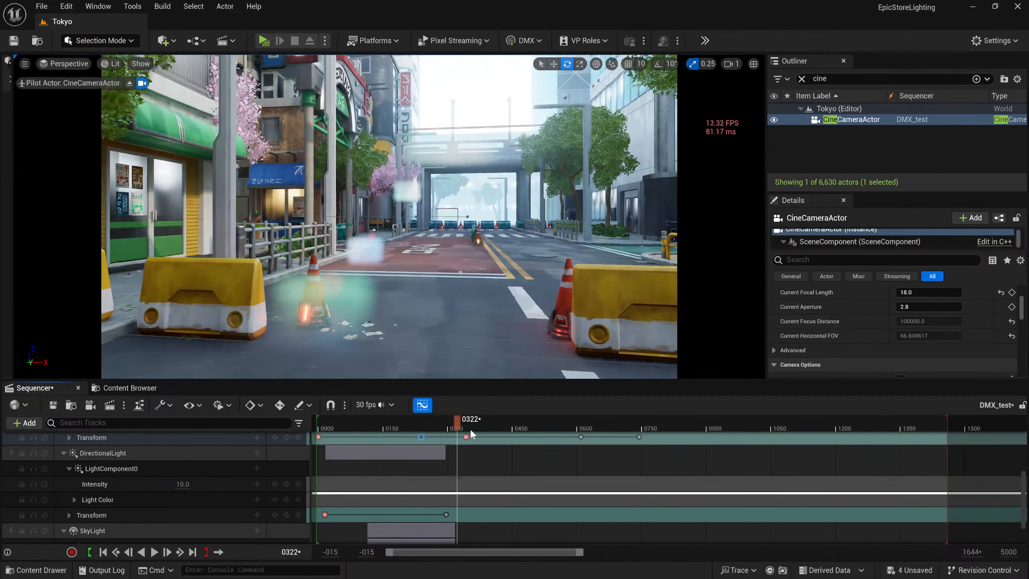
Select the glowing traffic cone beside the yellow barrier in the street and open its Element 0 material instance.
click(319, 302)
scroll(946, 356, down, 10)
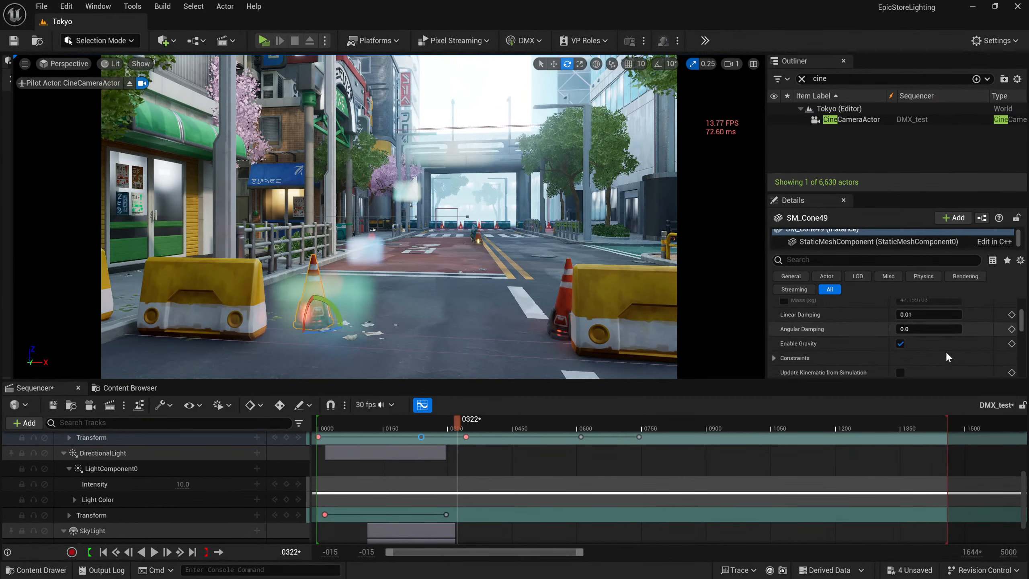
scroll(946, 355, down, 10)
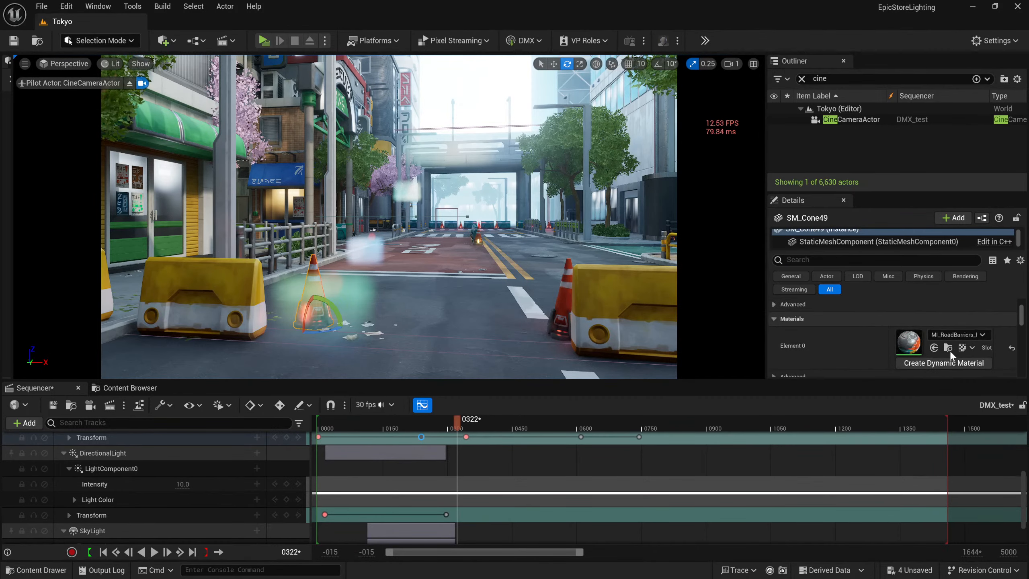
scroll(950, 351, up, 2)
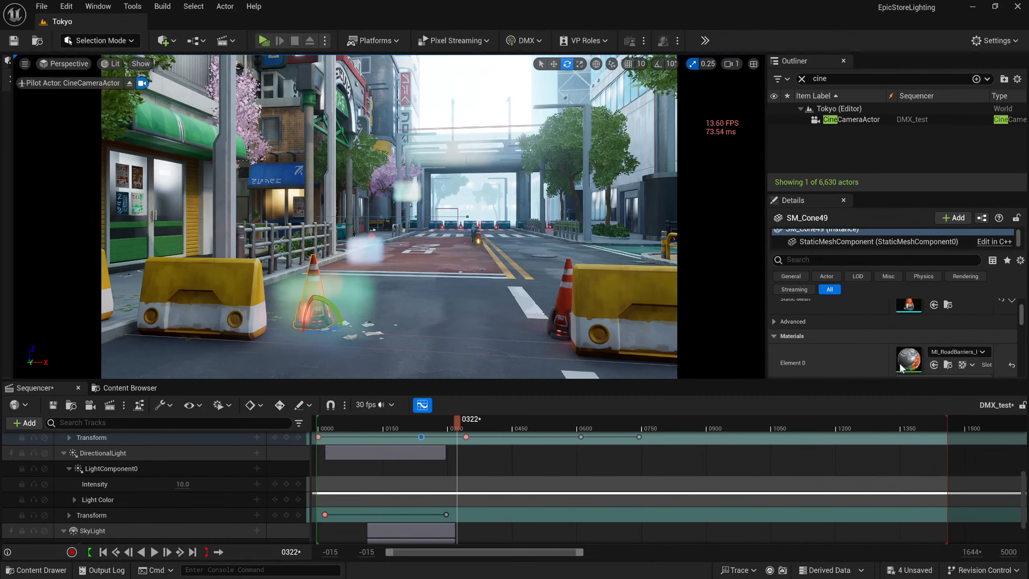
double_click(909, 358)
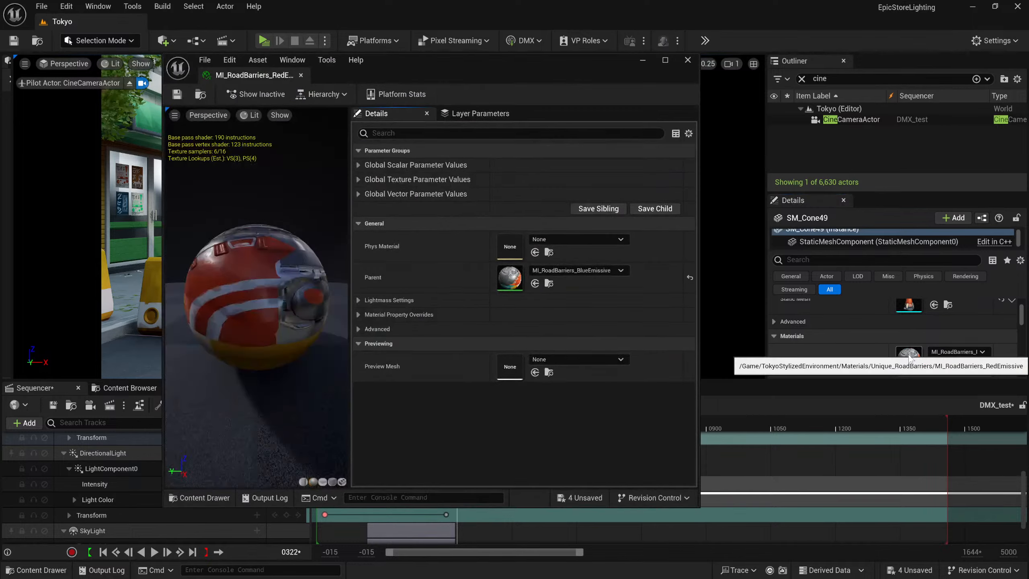
Trace the cone material's parents through MI_RoadBarriers_BlueEmissive to MI_RoadBarriers and shift the material editor window slightly.
double_click(517, 279)
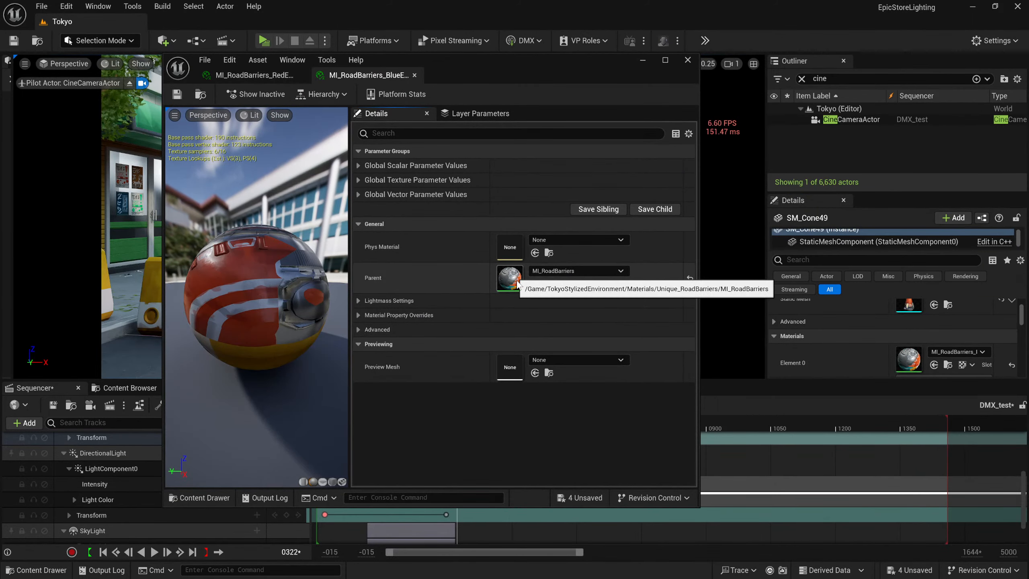
double_click(511, 285)
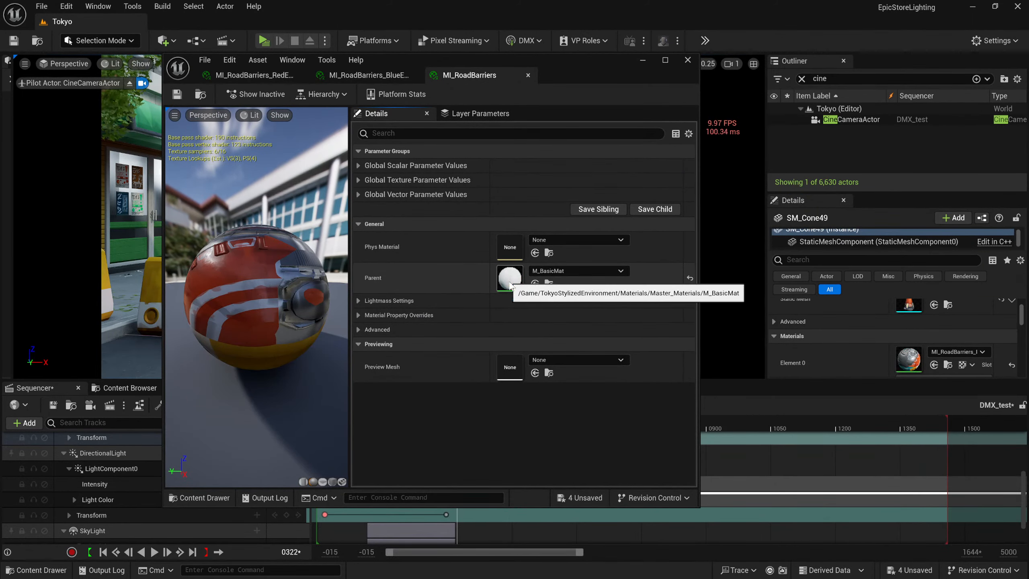
drag(558, 66, 563, 94)
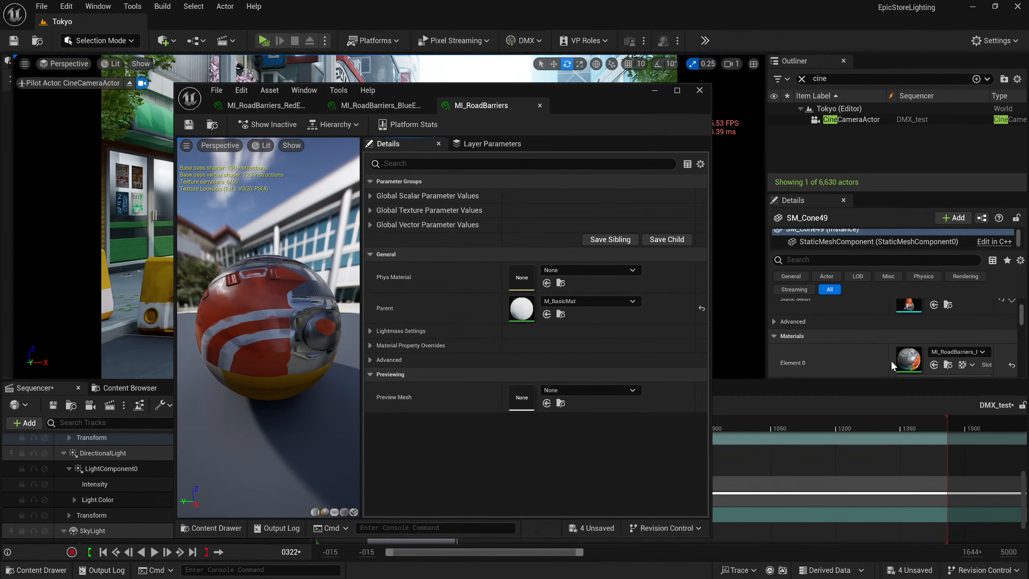
Open the parent material M_BasicMat of MI_RoadBarriers, look over its node graph, and close it.
double_click(522, 312)
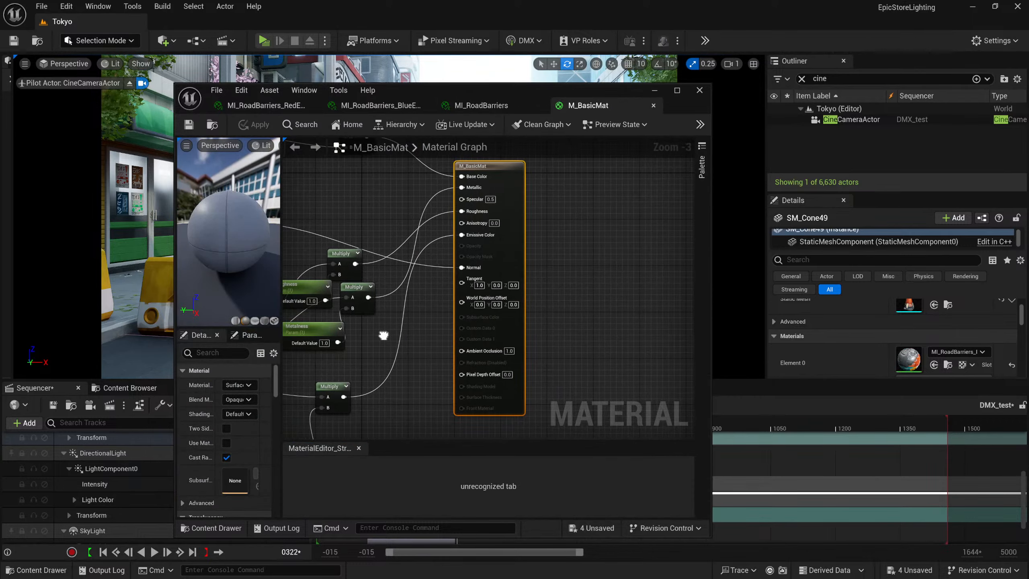
right_drag(383, 230, 421, 229)
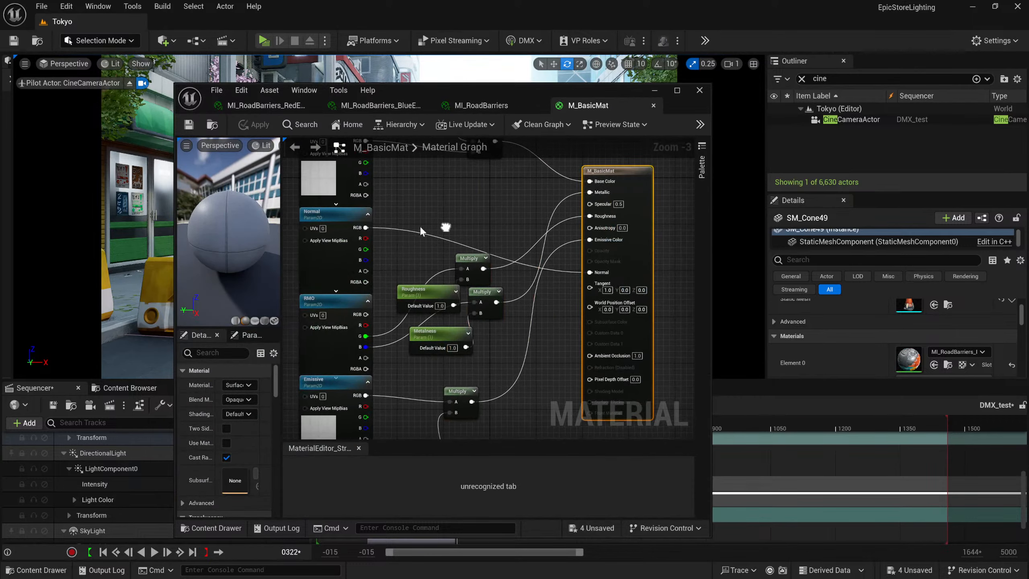
click(653, 104)
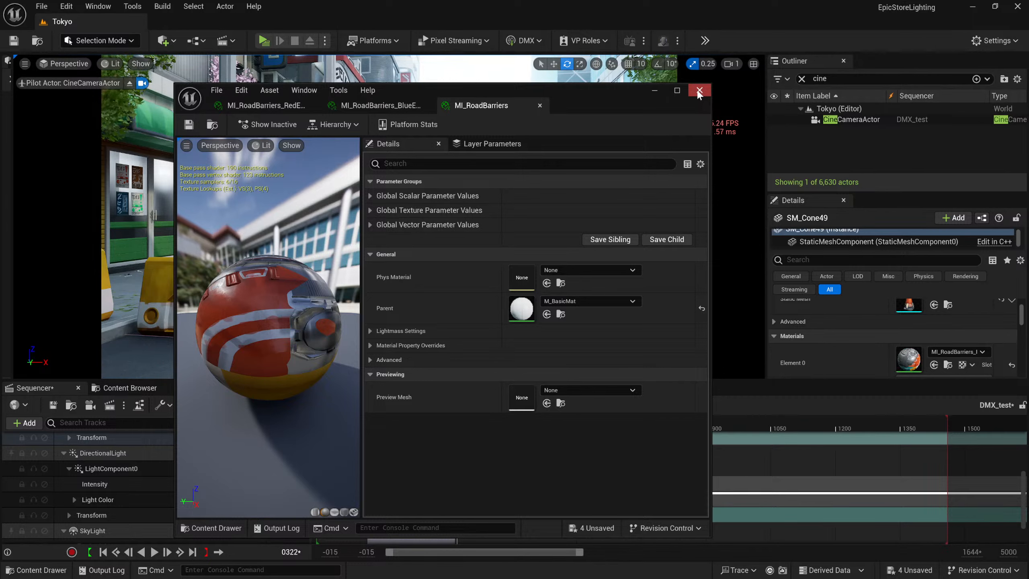
Move the material editor clear of the street view and set MI_RoadBarriers' Emissive Intensity first to 0, then to 100.
click(370, 196)
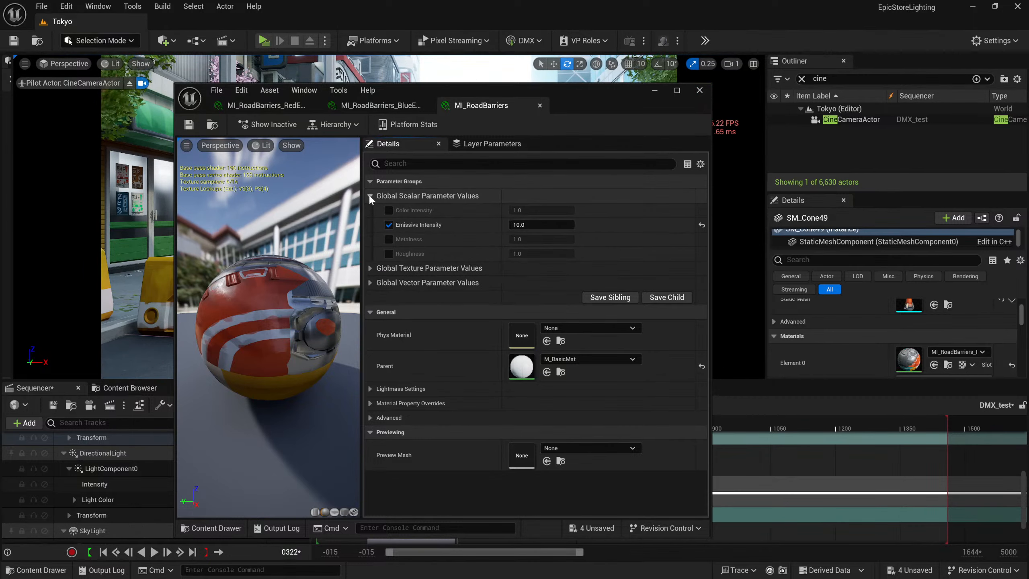
drag(541, 87, 912, 82)
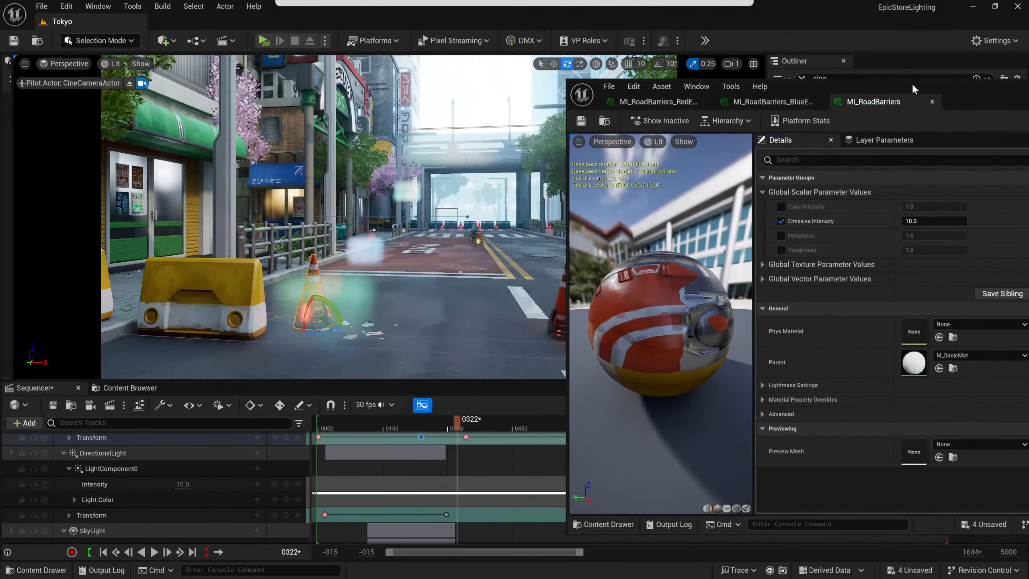
click(932, 221)
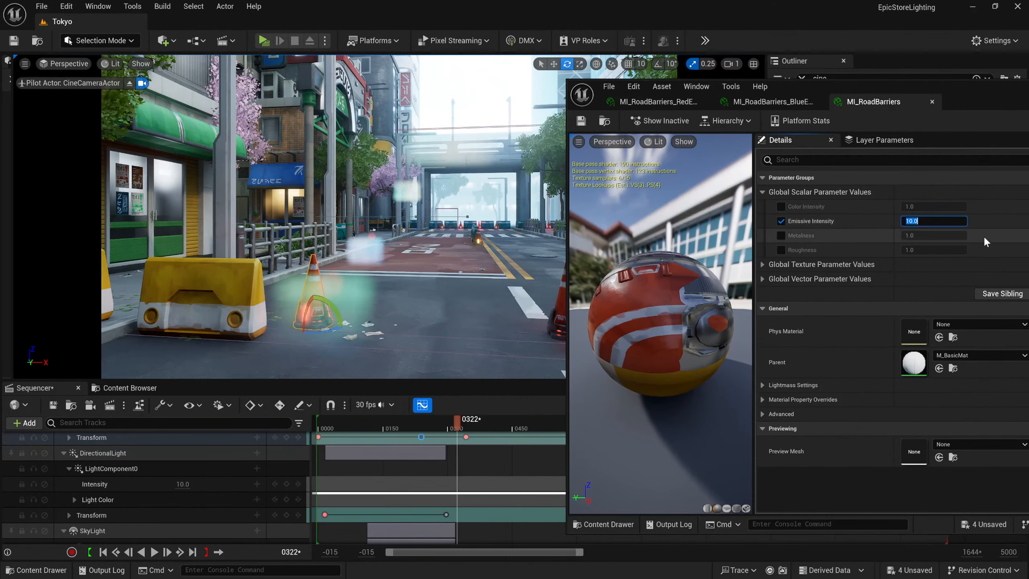
text(0)
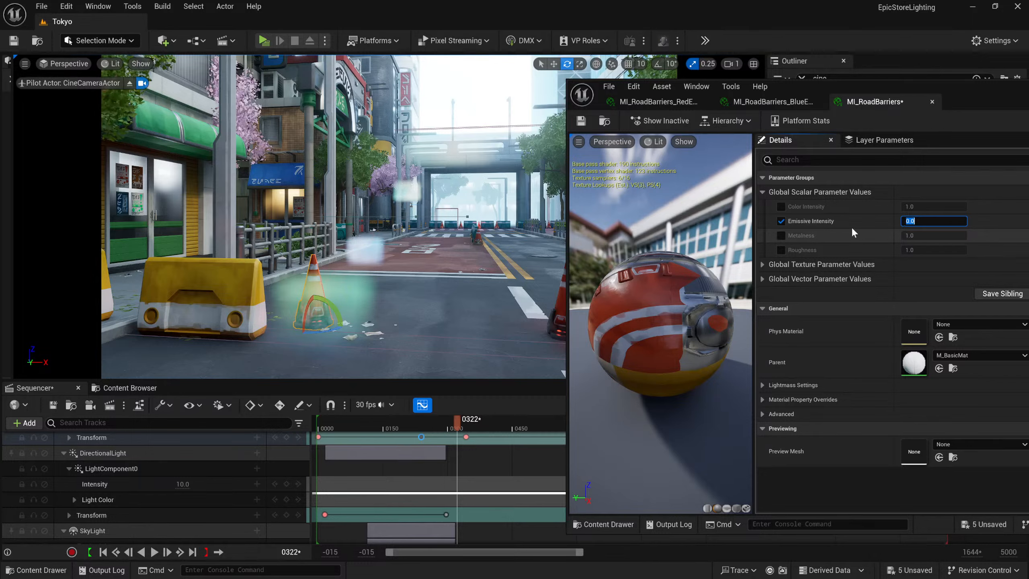
key(Return)
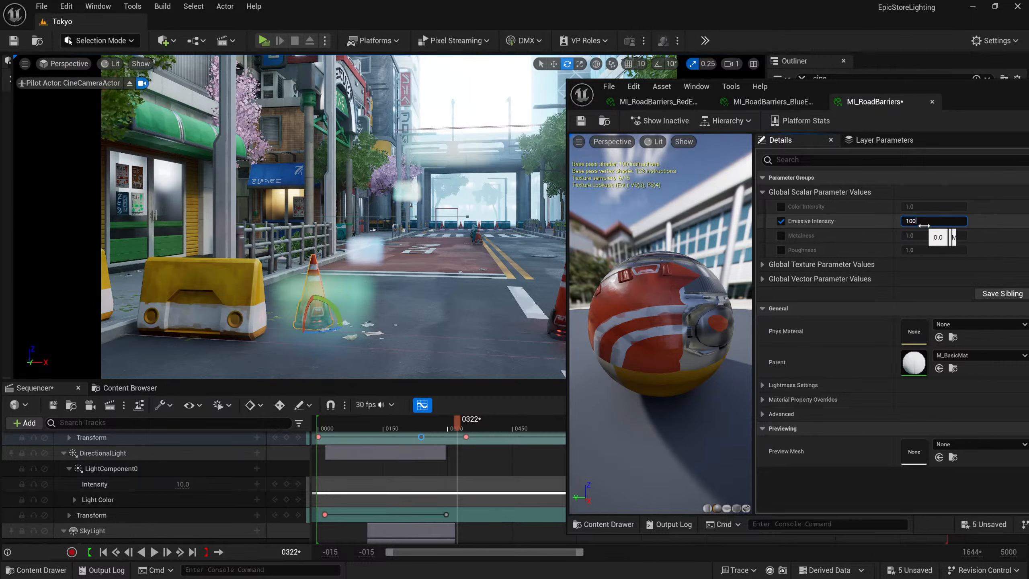
text(100)
key(Return)
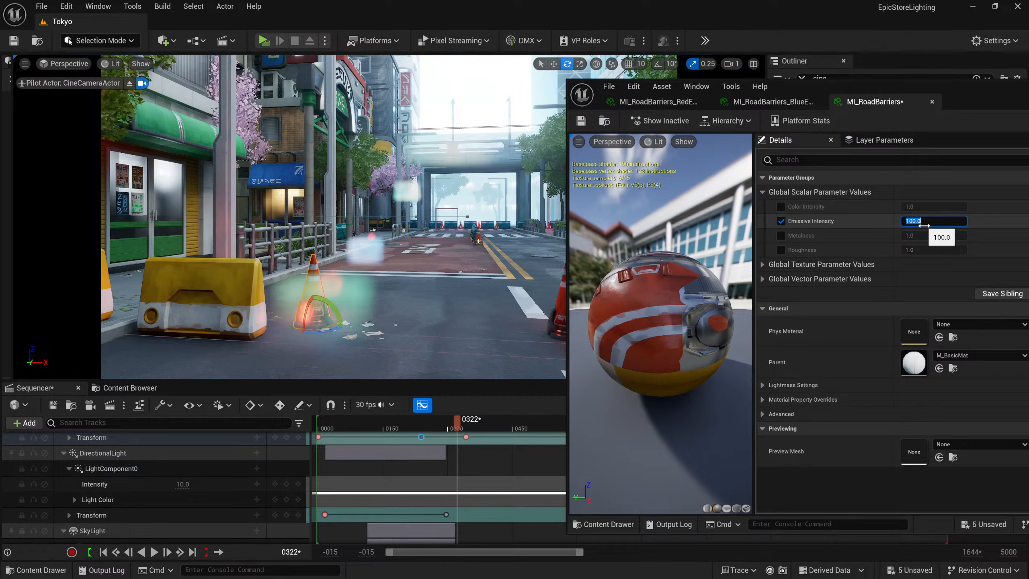
Switch the Emissive Intensity to 0 and back to 100 to compare the cone's glow in the street.
text(0)
key(Return)
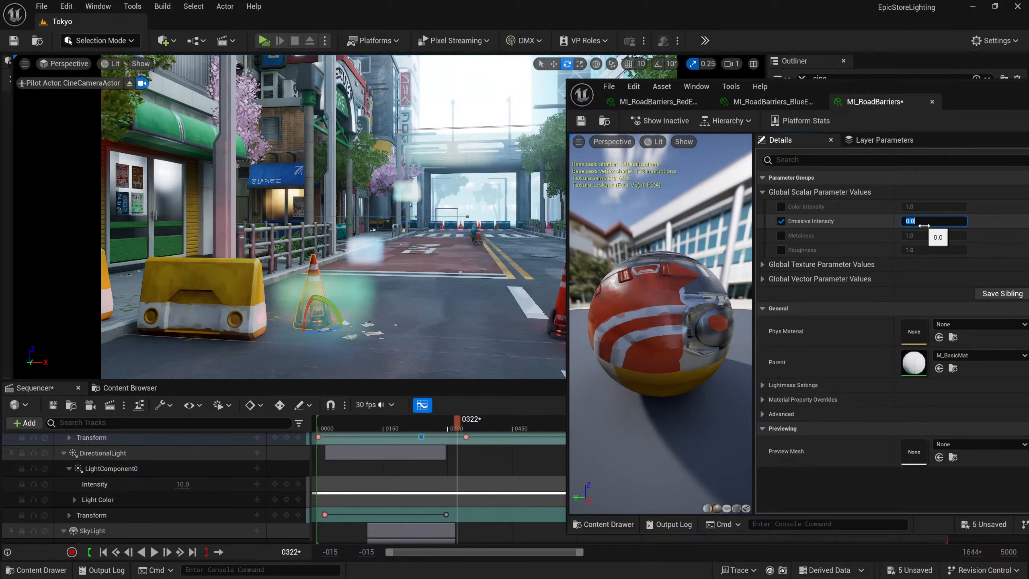
text(10)
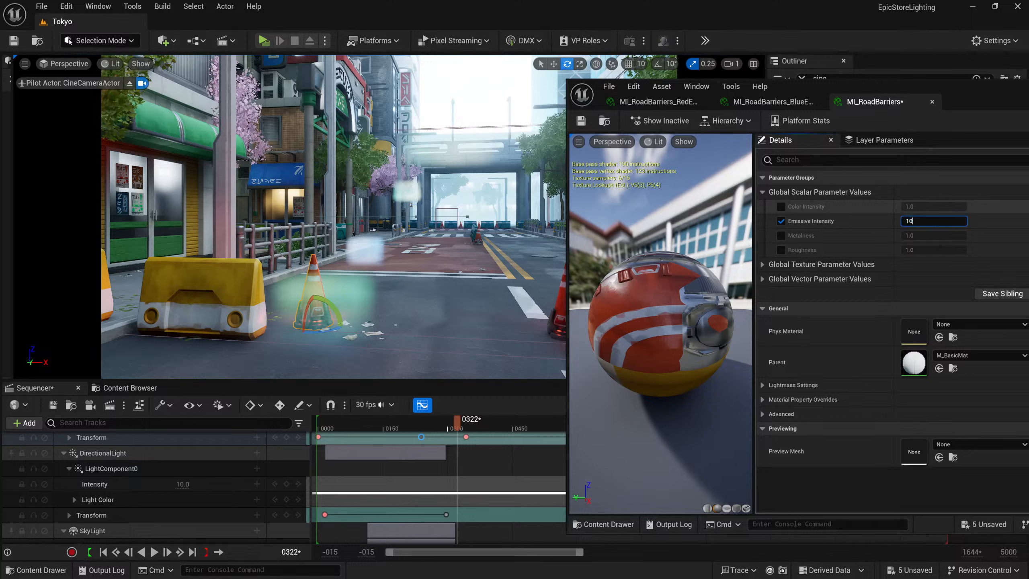
text(0)
key(Return)
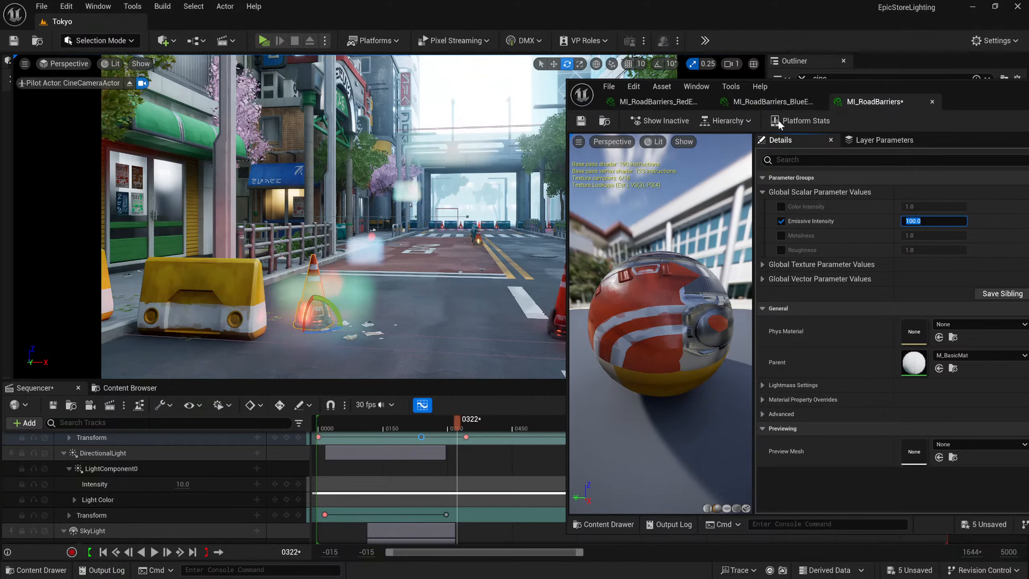
Shift the material editor back, reopen the parent M_BasicMat, and examine the Emissive Color and Emissive Intensity nodes in its graph.
drag(965, 93, 739, 79)
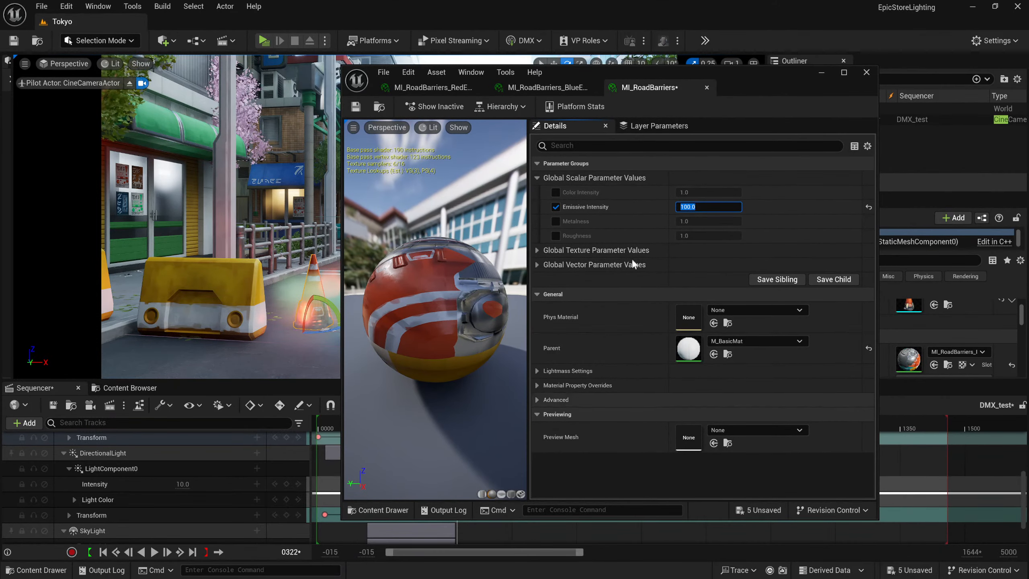
click(635, 348)
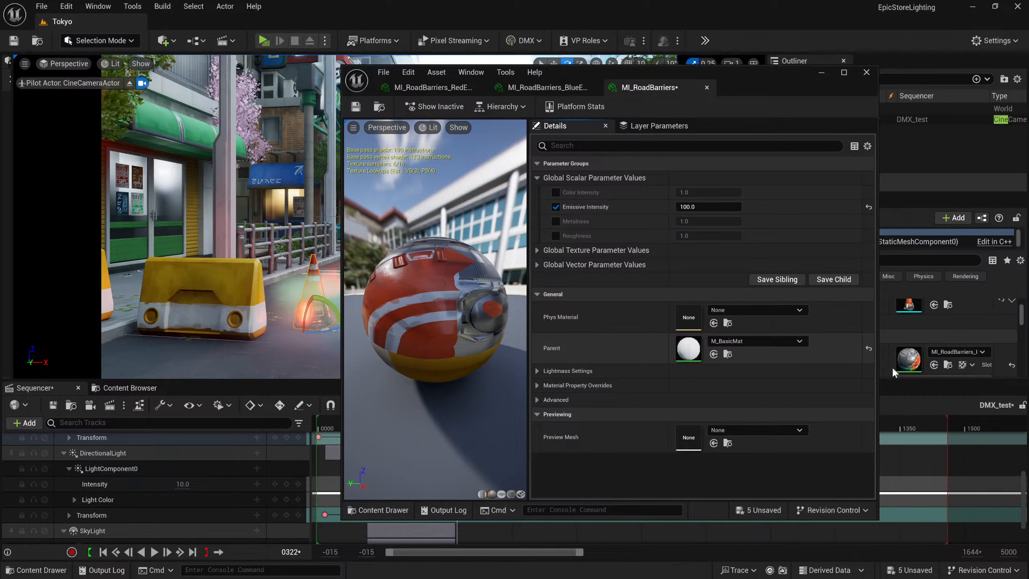
click(964, 318)
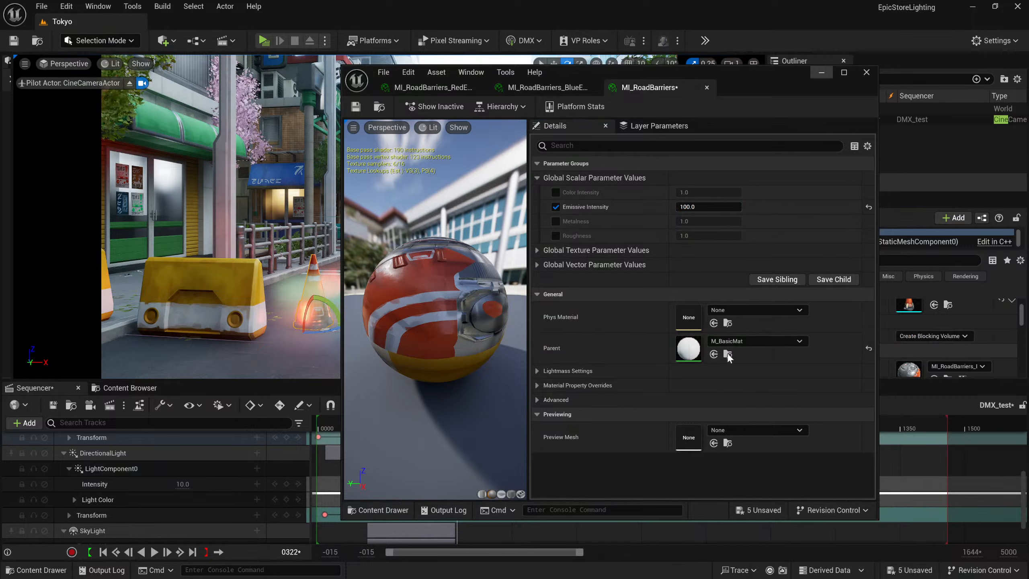
double_click(688, 348)
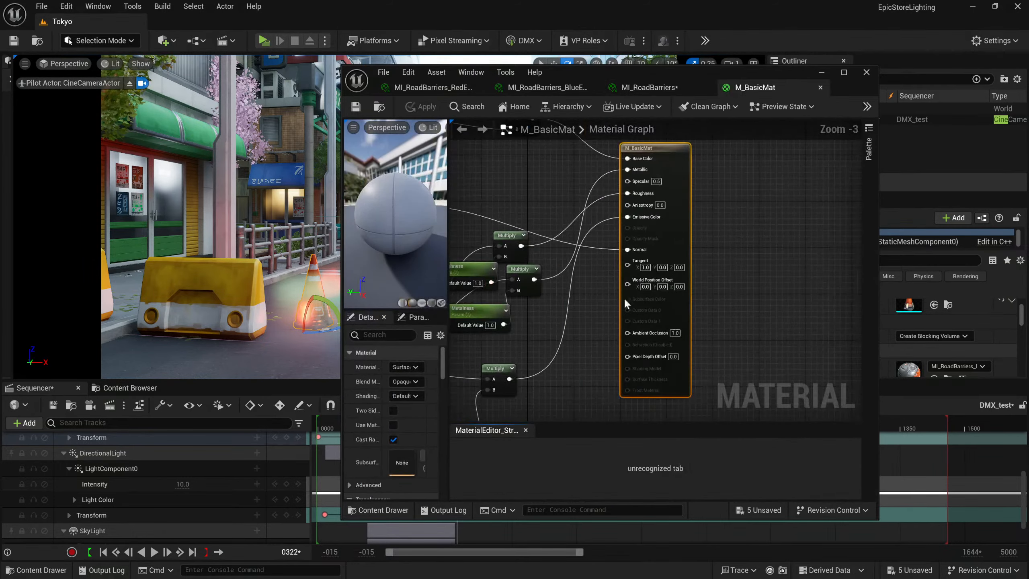
scroll(625, 301, down, 4)
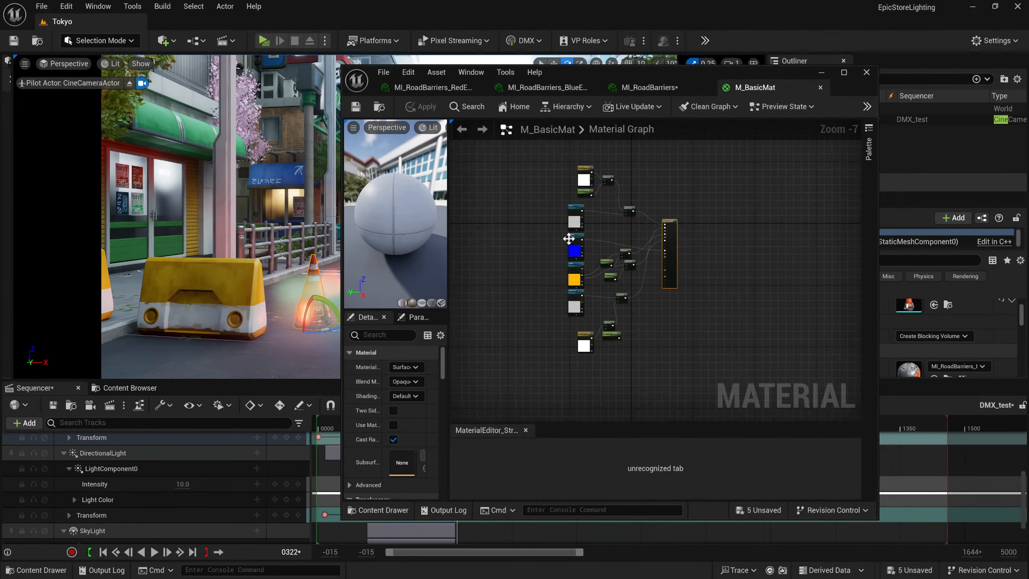
scroll(568, 238, up, 5)
right_drag(691, 227, 646, 168)
right_drag(639, 235, 610, 216)
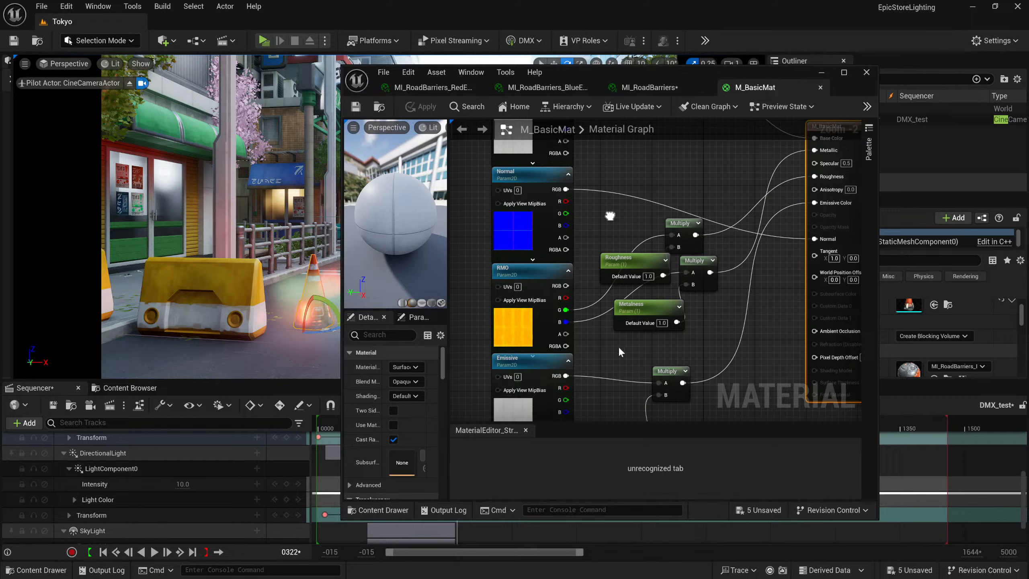
right_click(696, 270)
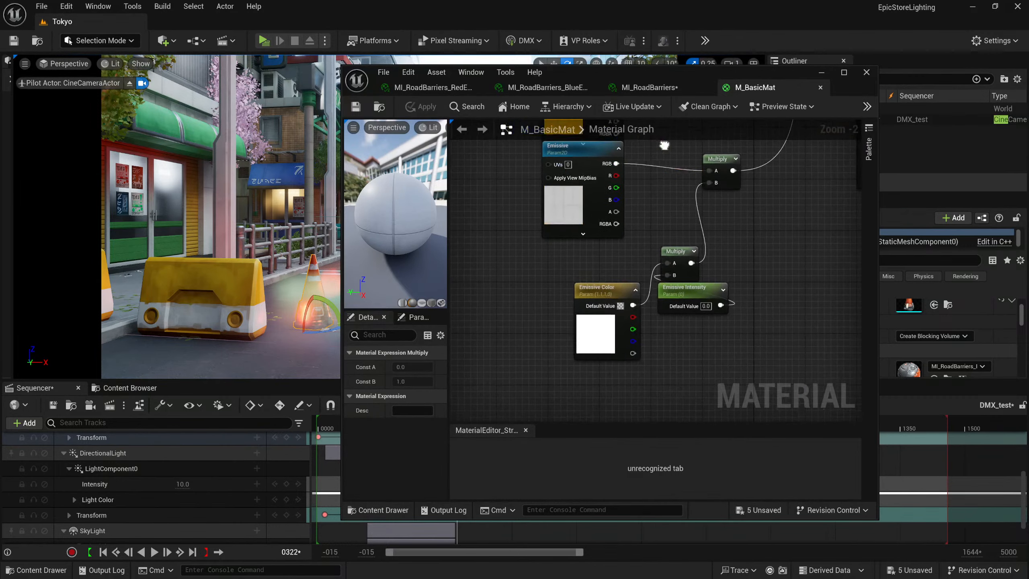